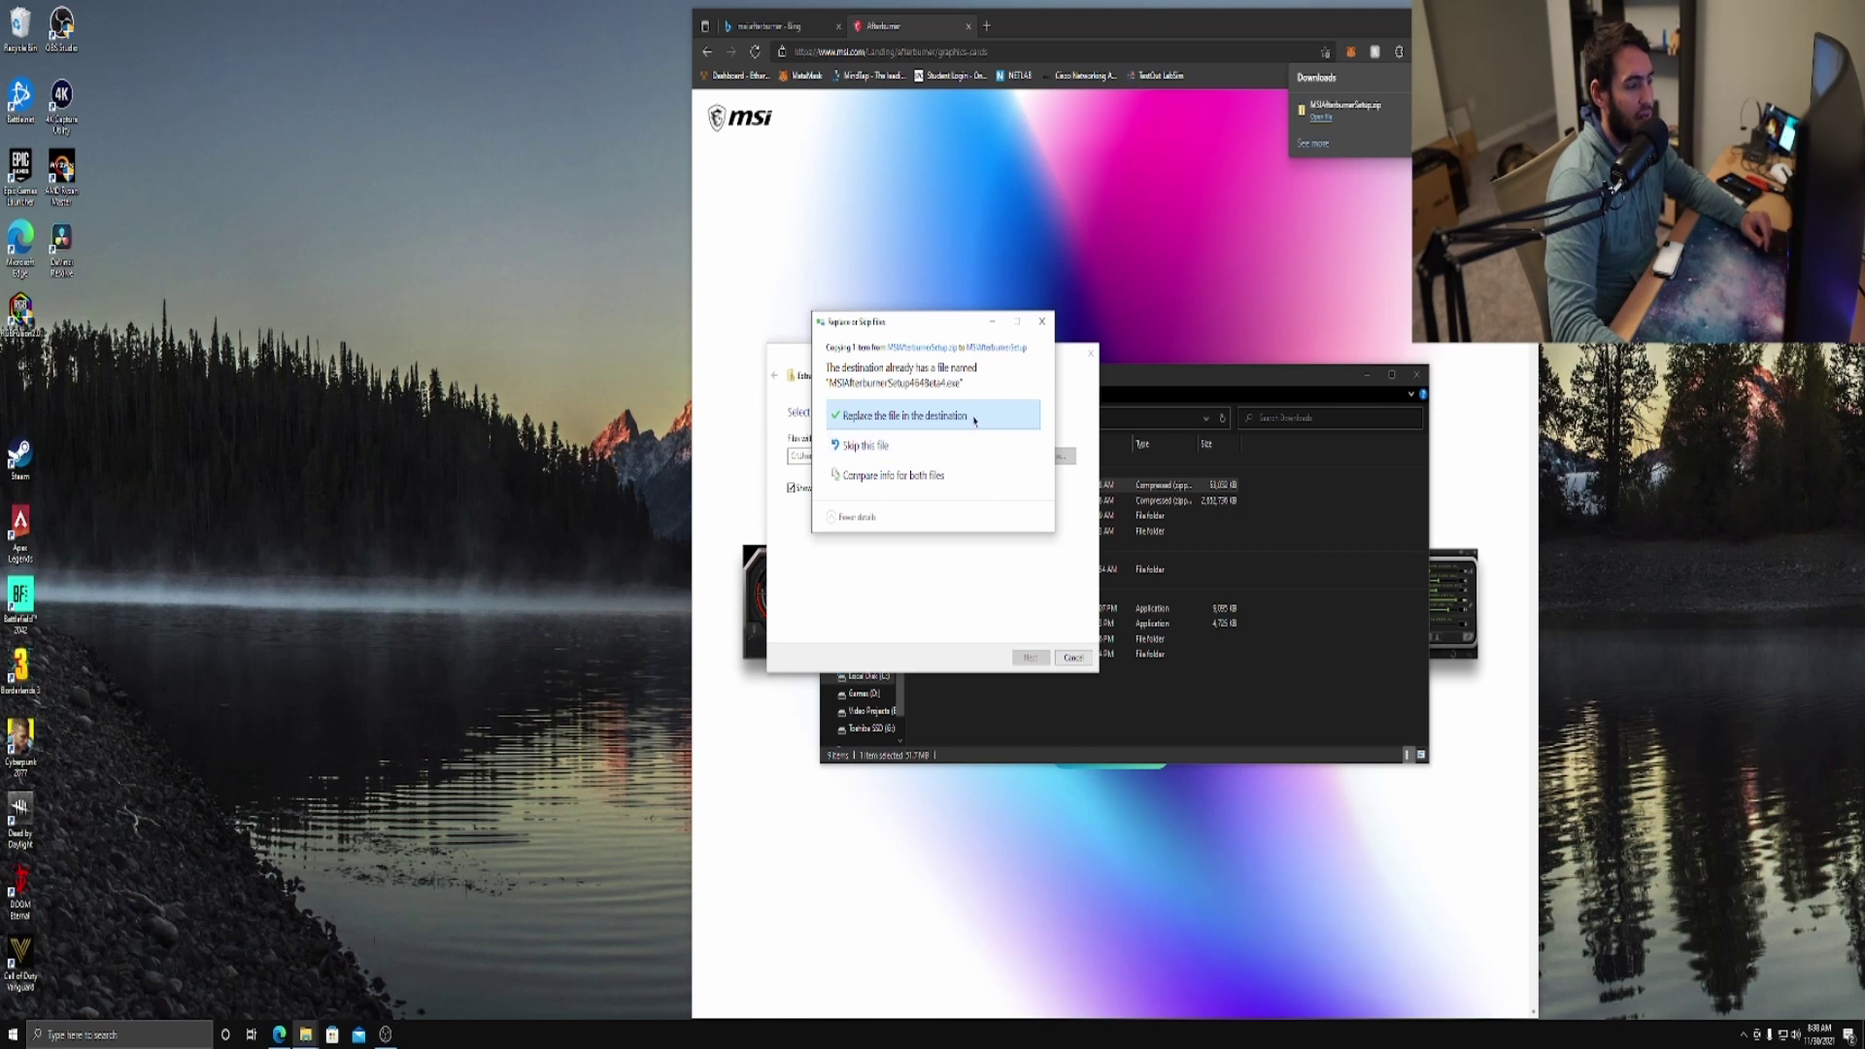
Replace the existing extracted setup file, close the Downloads window, and run the MSI Afterburner installer in English
click(962, 418)
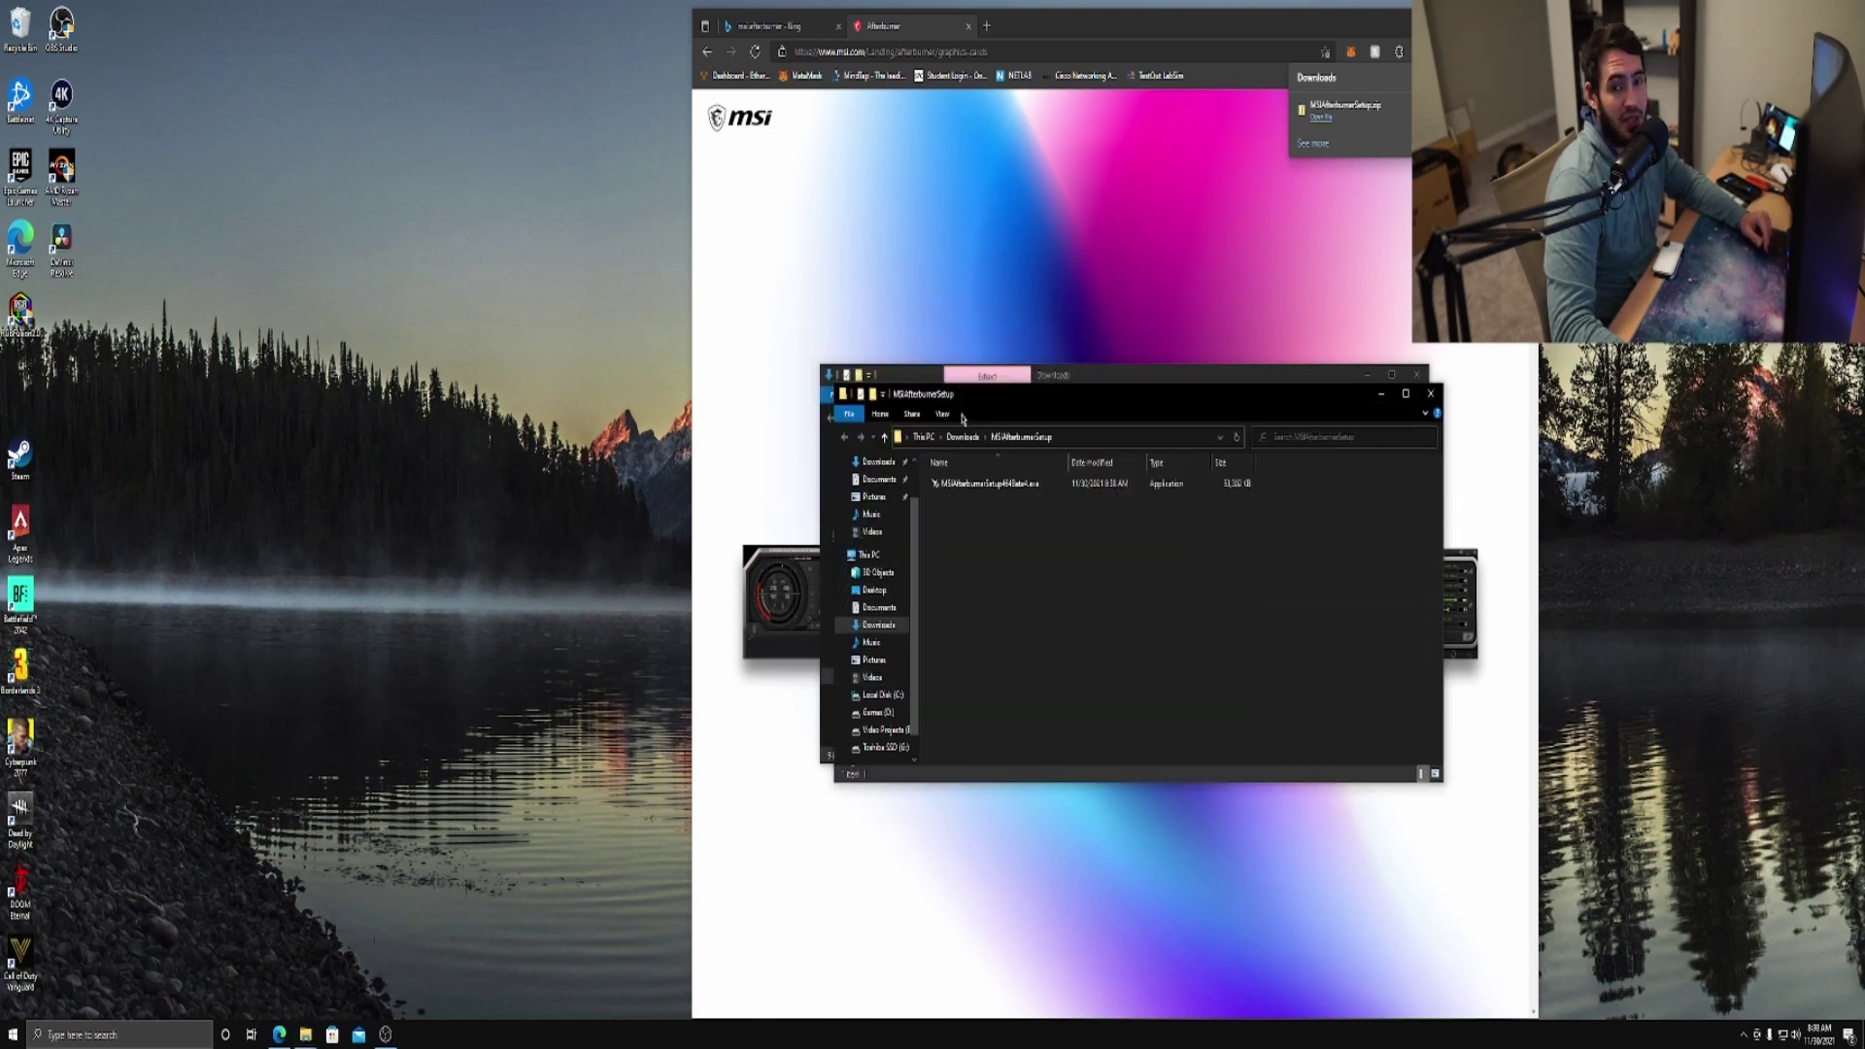
click(1417, 375)
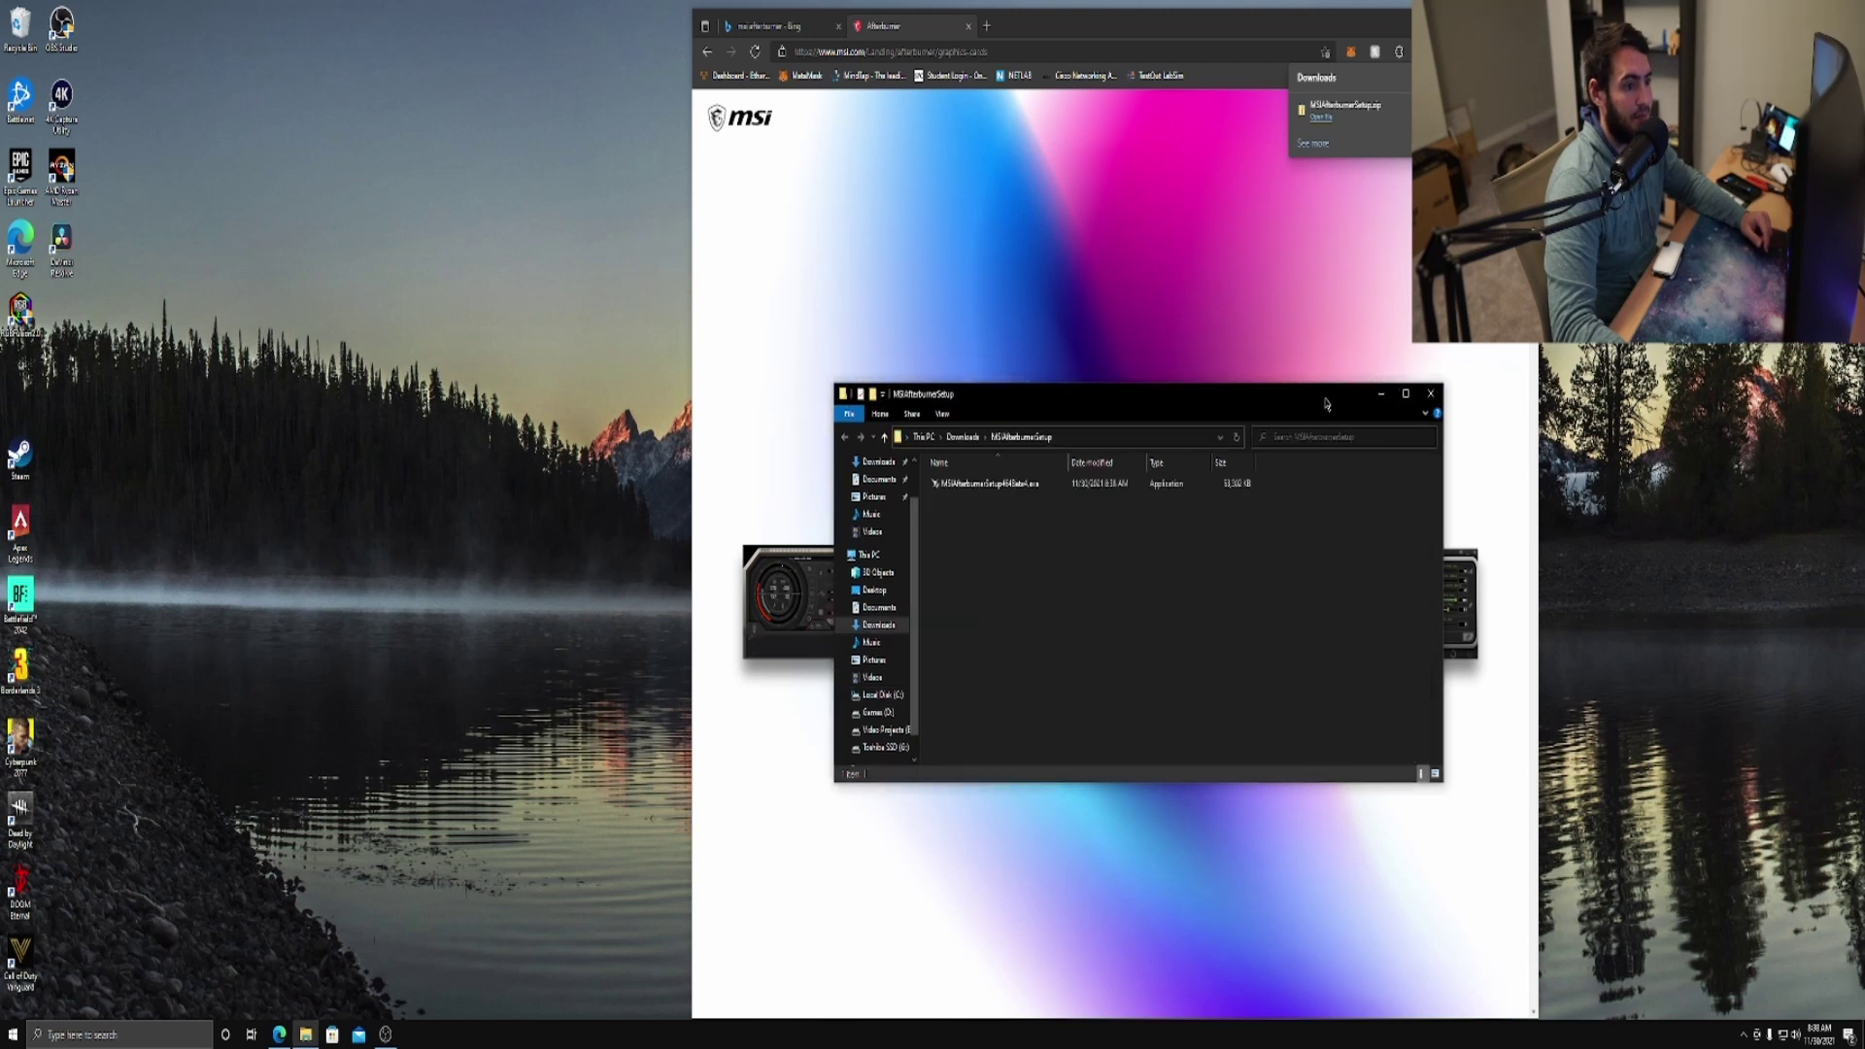
double_click(1032, 486)
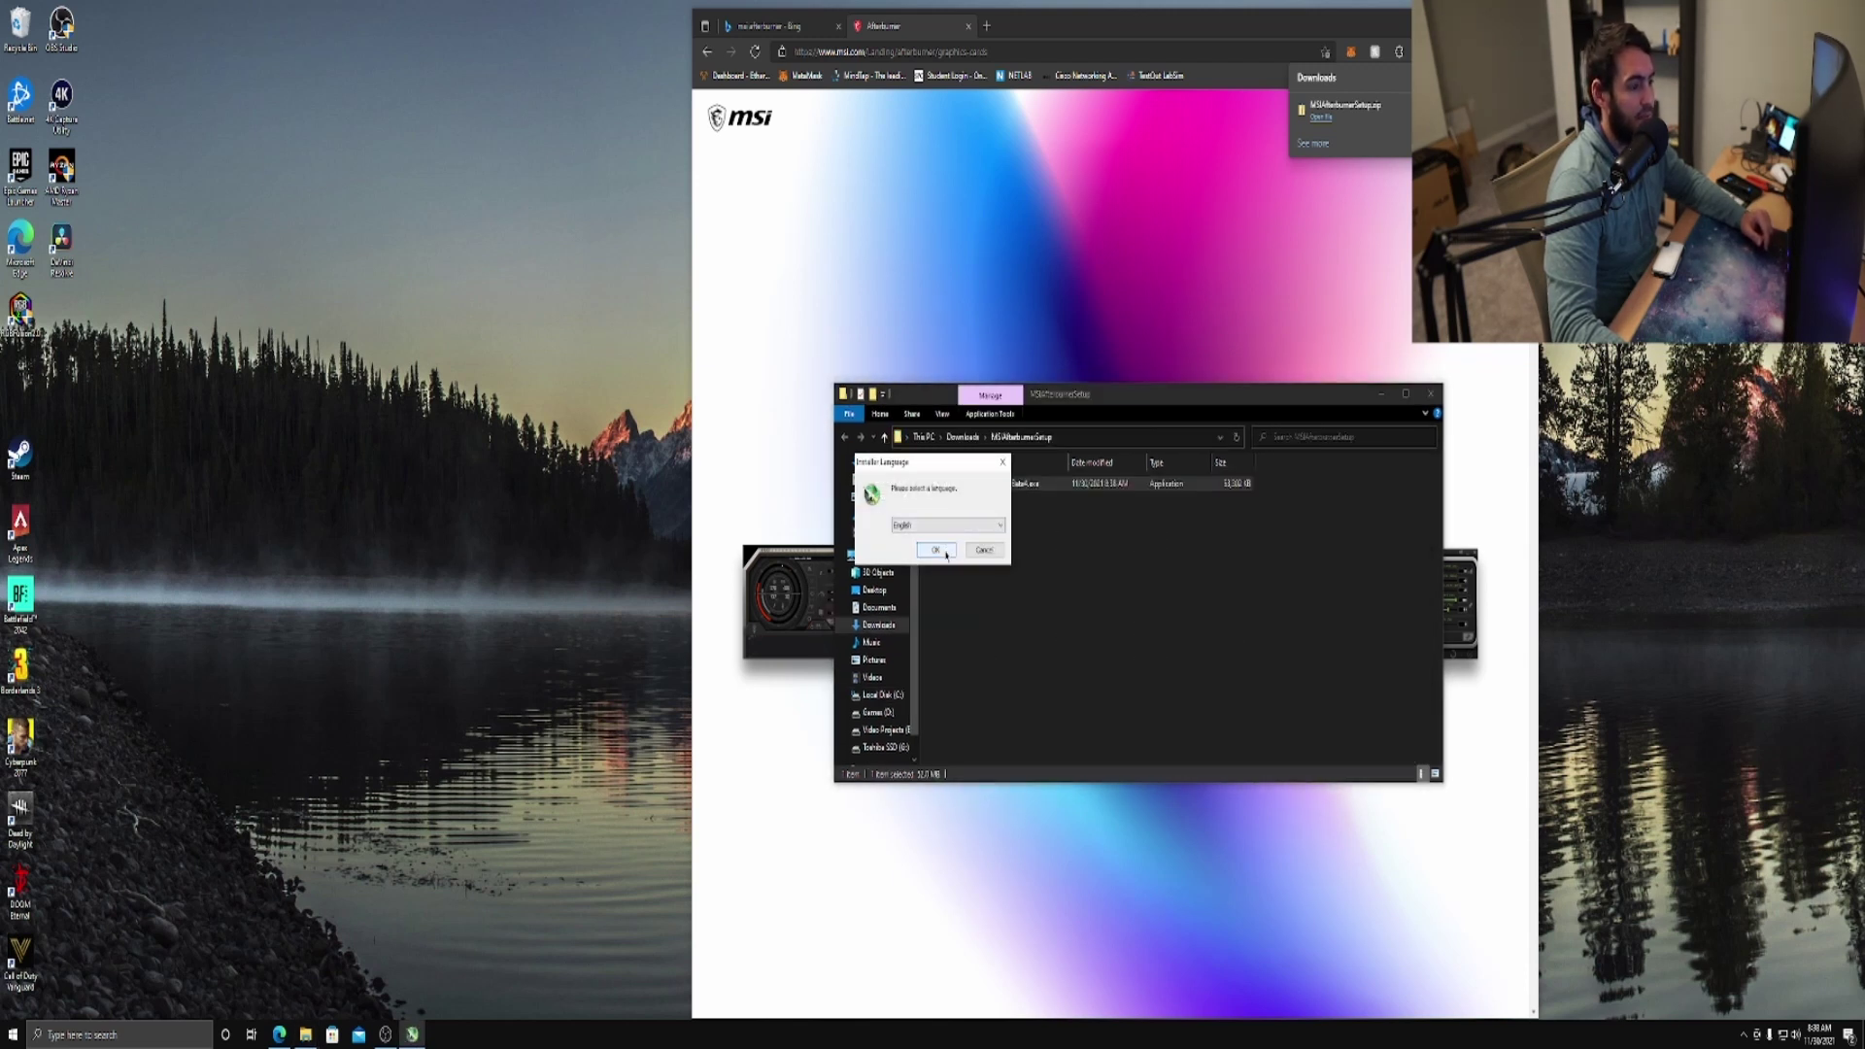
click(938, 549)
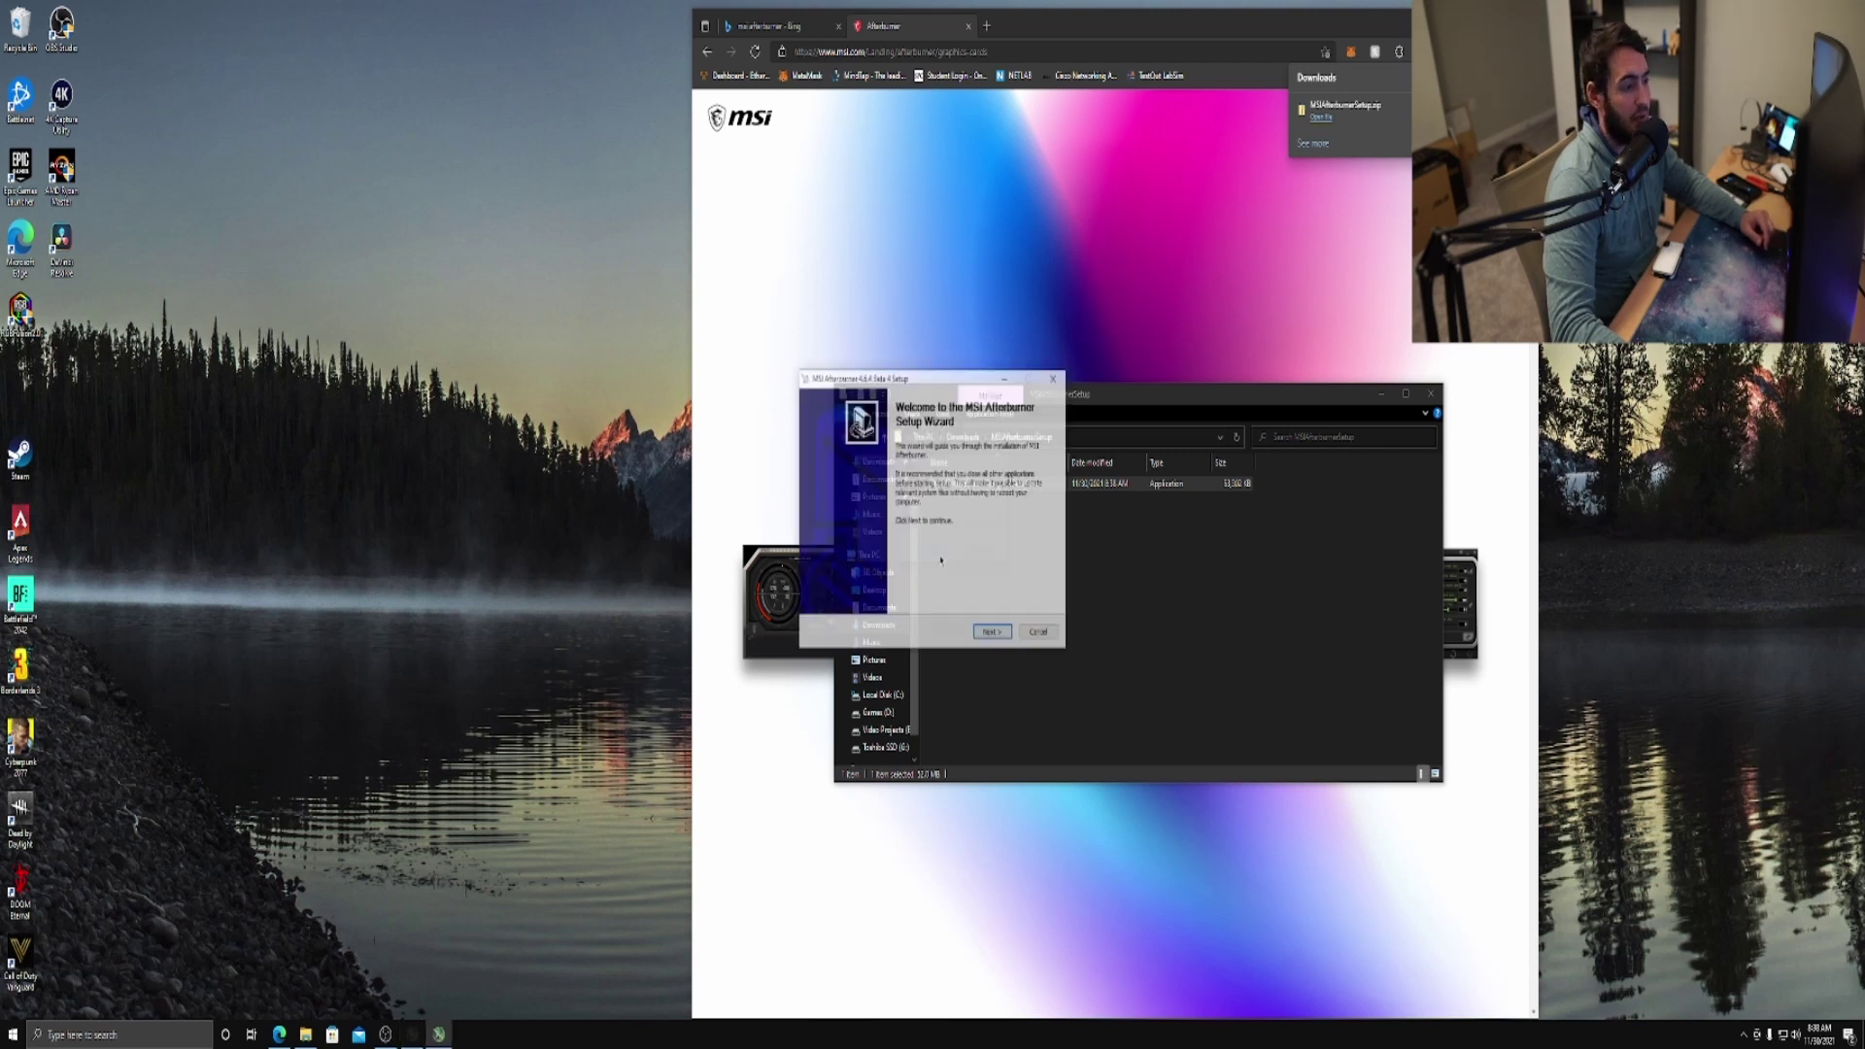
Install MSI Afterburner with RivaTuner Statistics Server, accepting the license and default folder, without creating Start Menu shortcuts
click(993, 635)
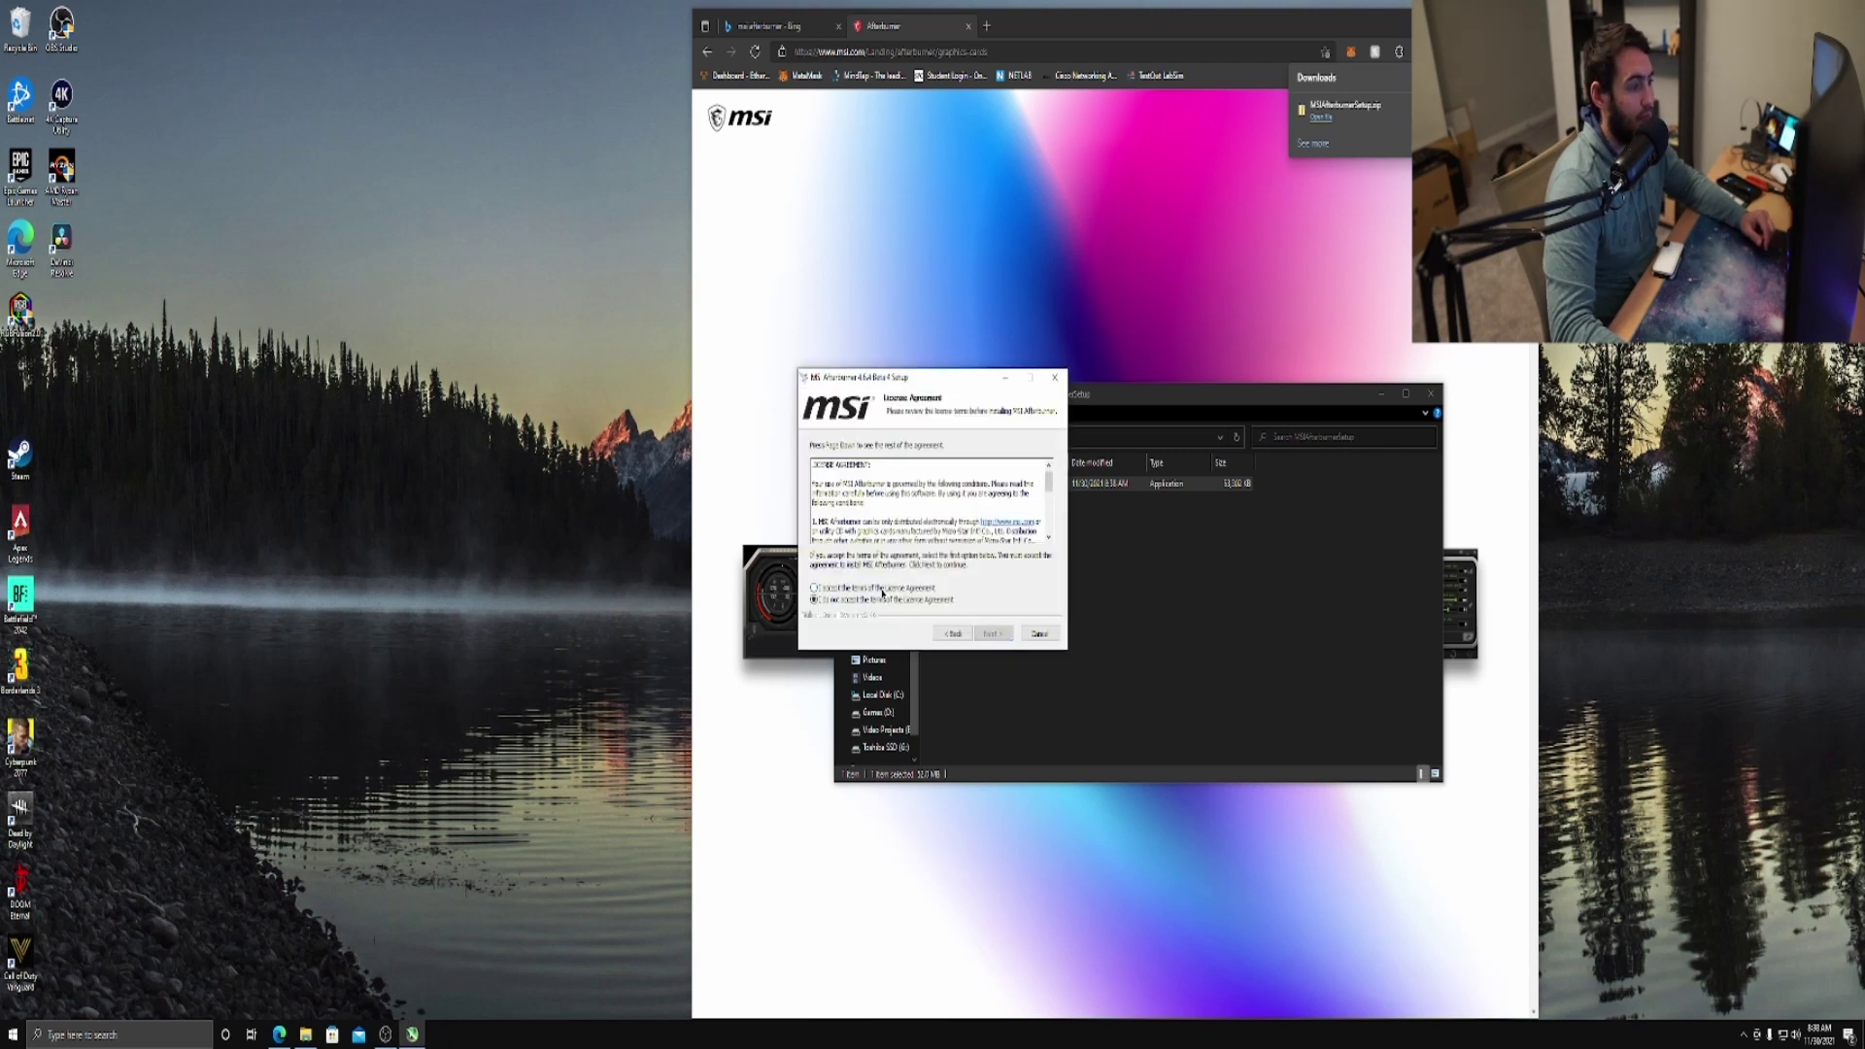
click(991, 633)
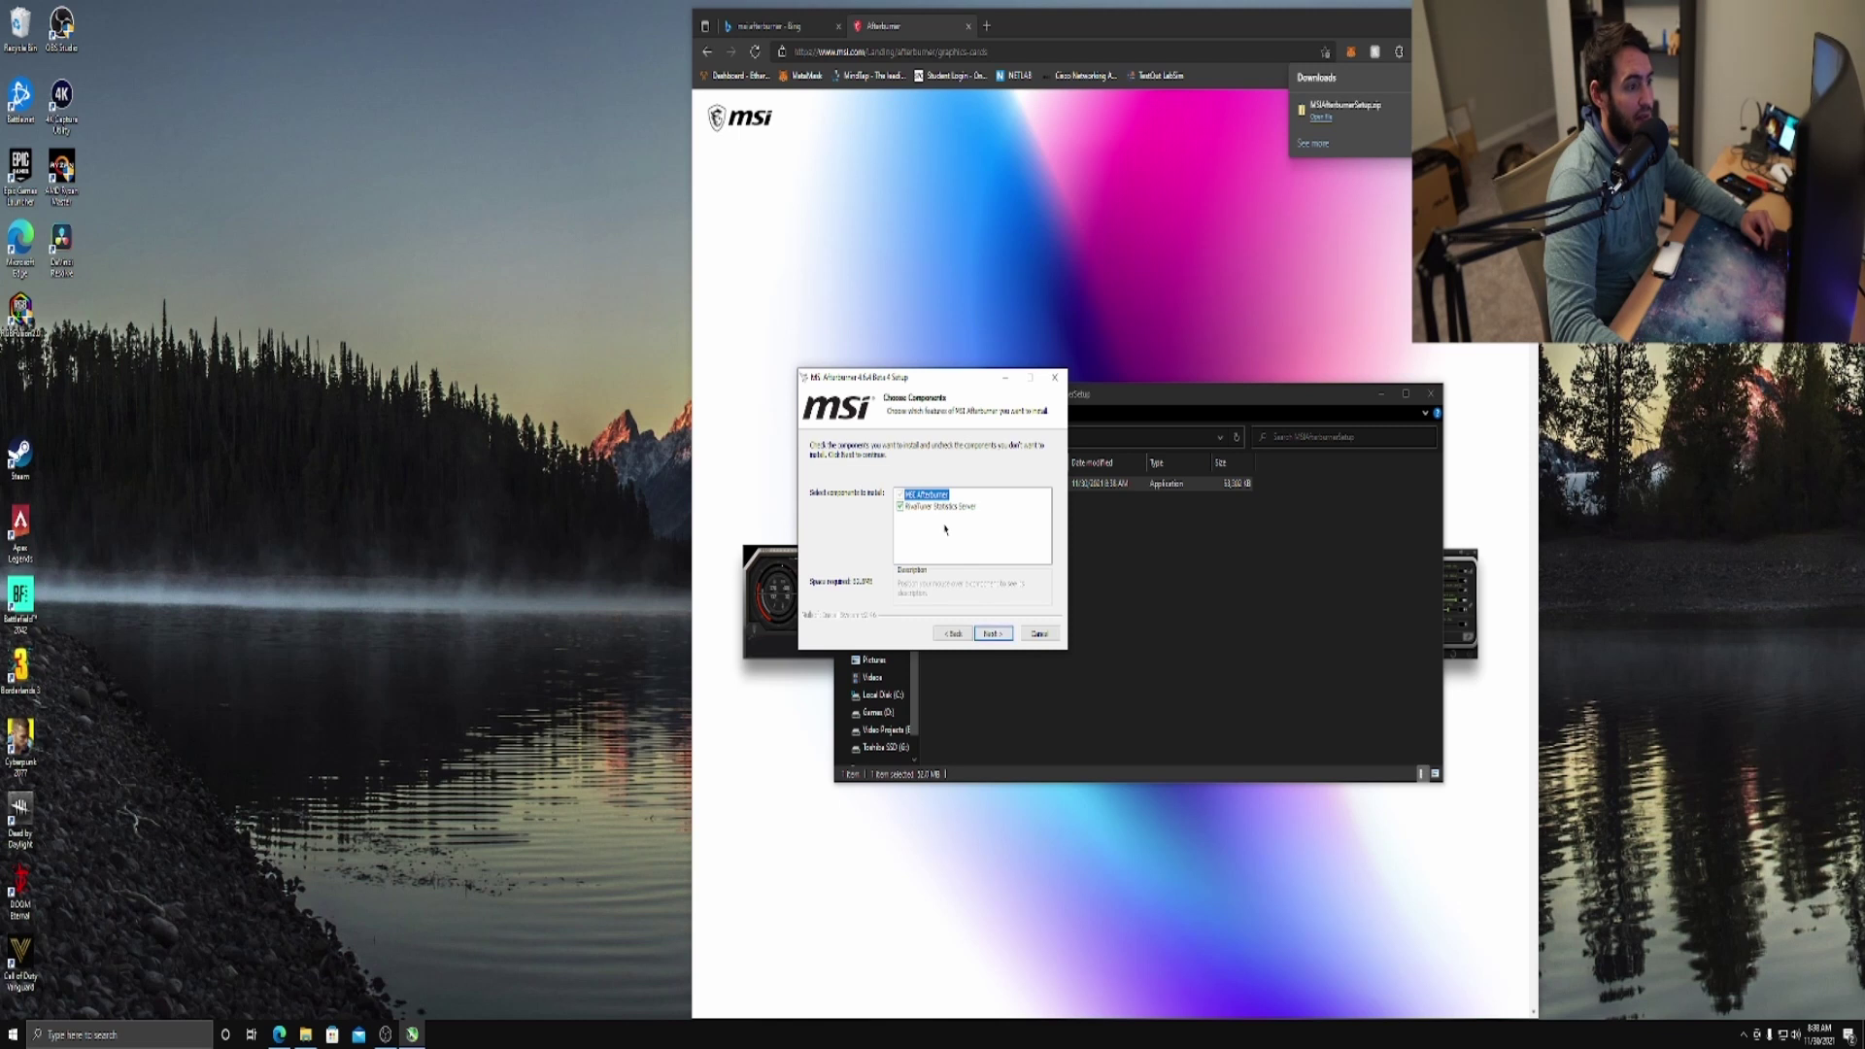
mouse_move(935, 509)
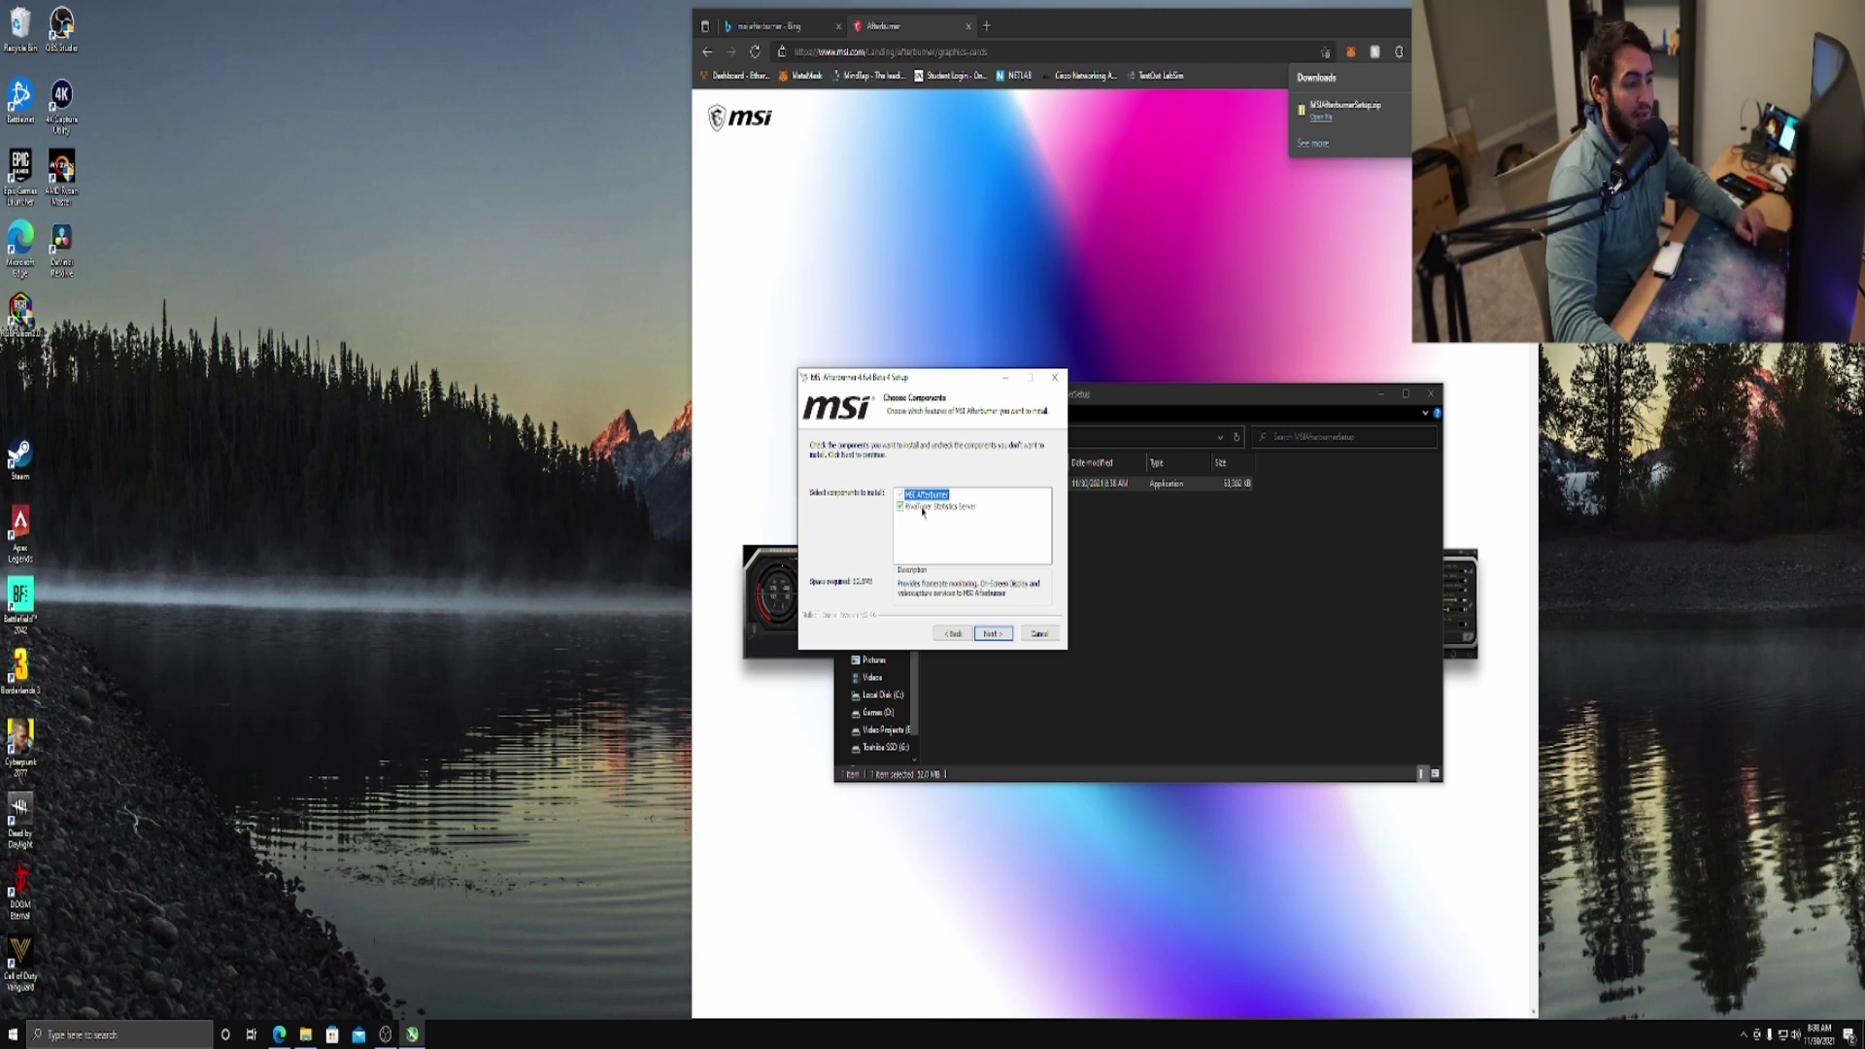
click(998, 637)
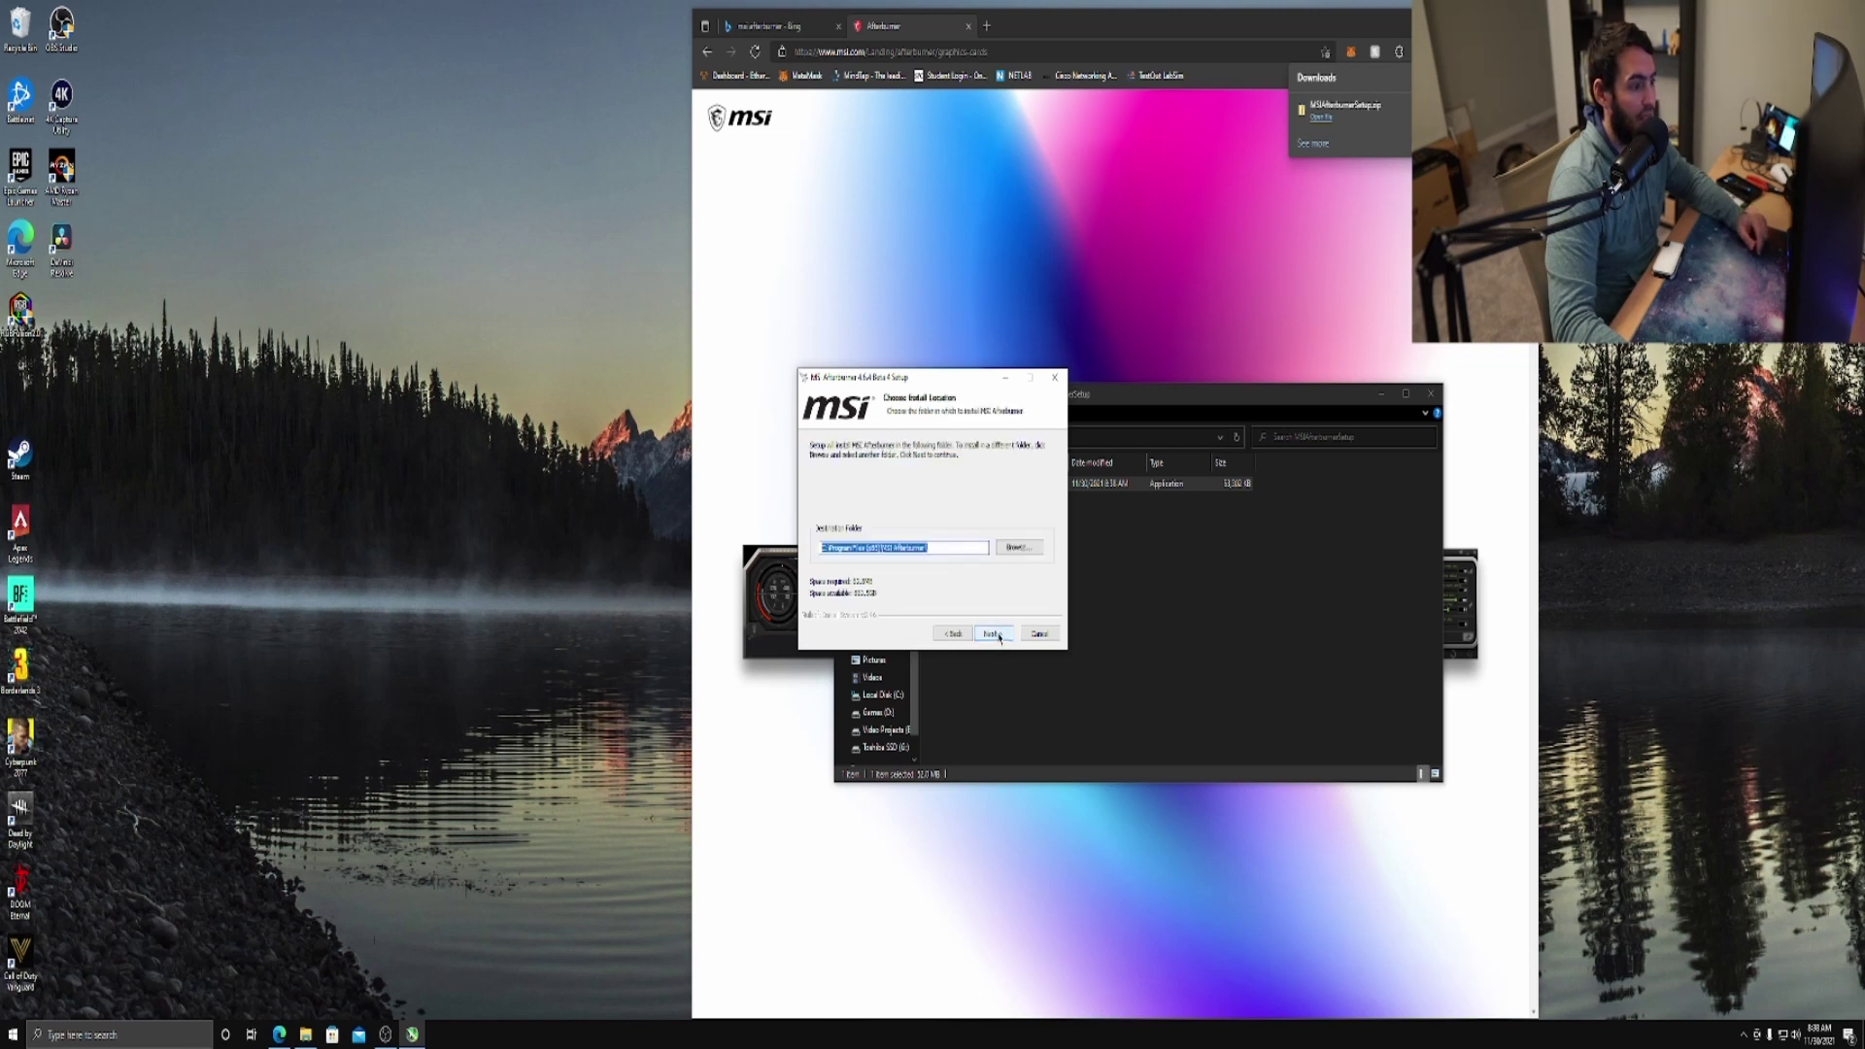
click(993, 635)
click(856, 605)
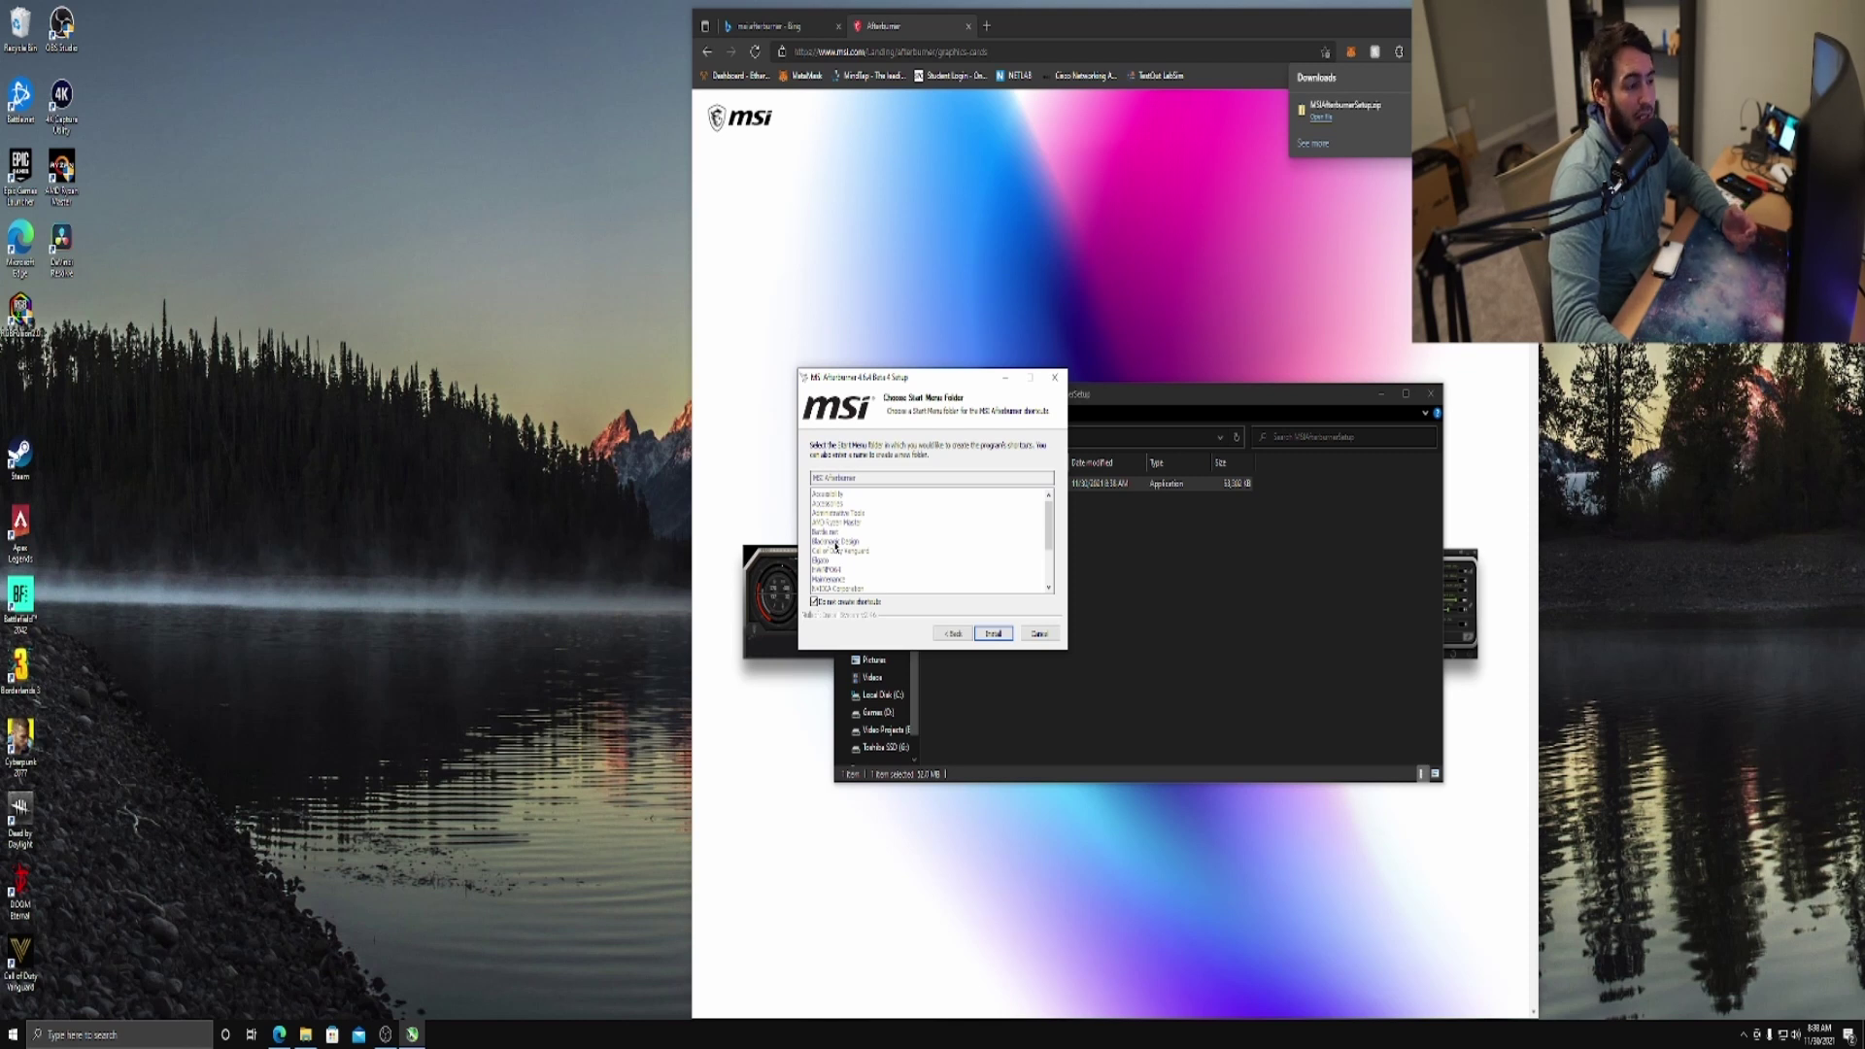
click(993, 634)
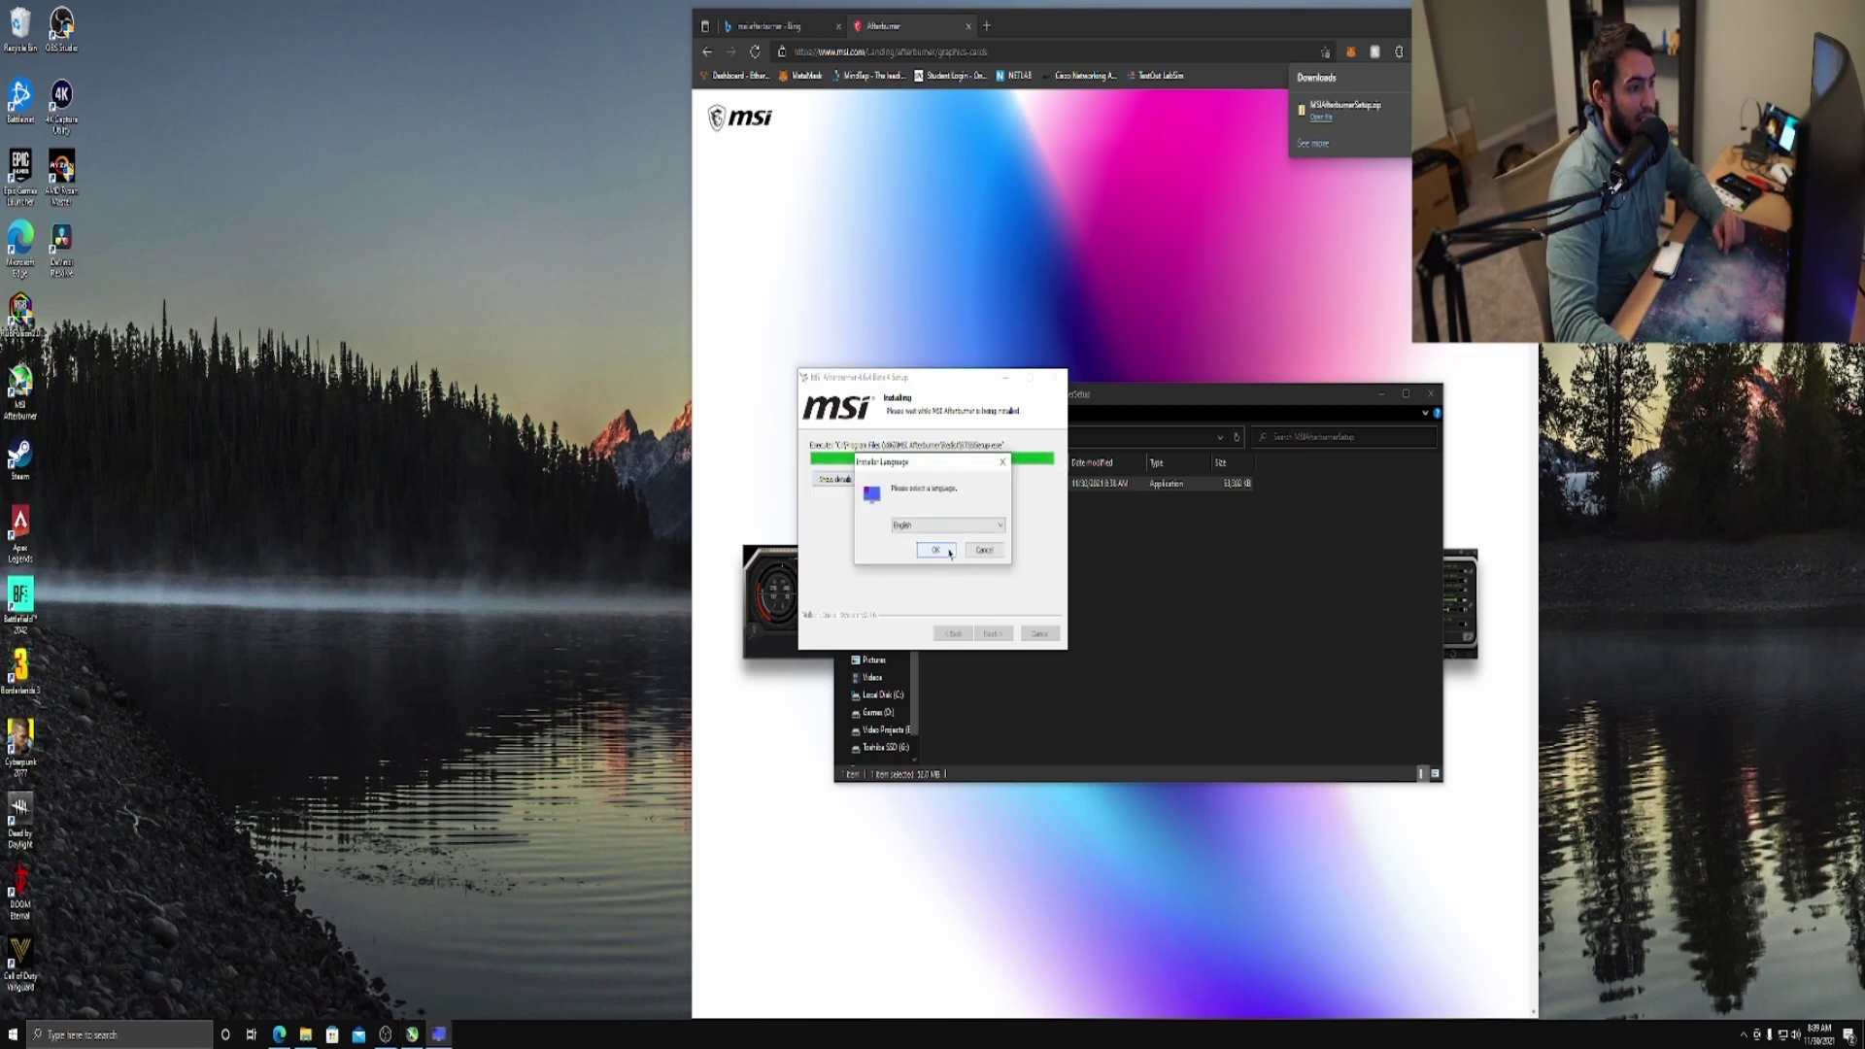
Install RivaTuner Statistics Server in English, accepting the license agreement, the default folder and the Start Menu settings
click(937, 551)
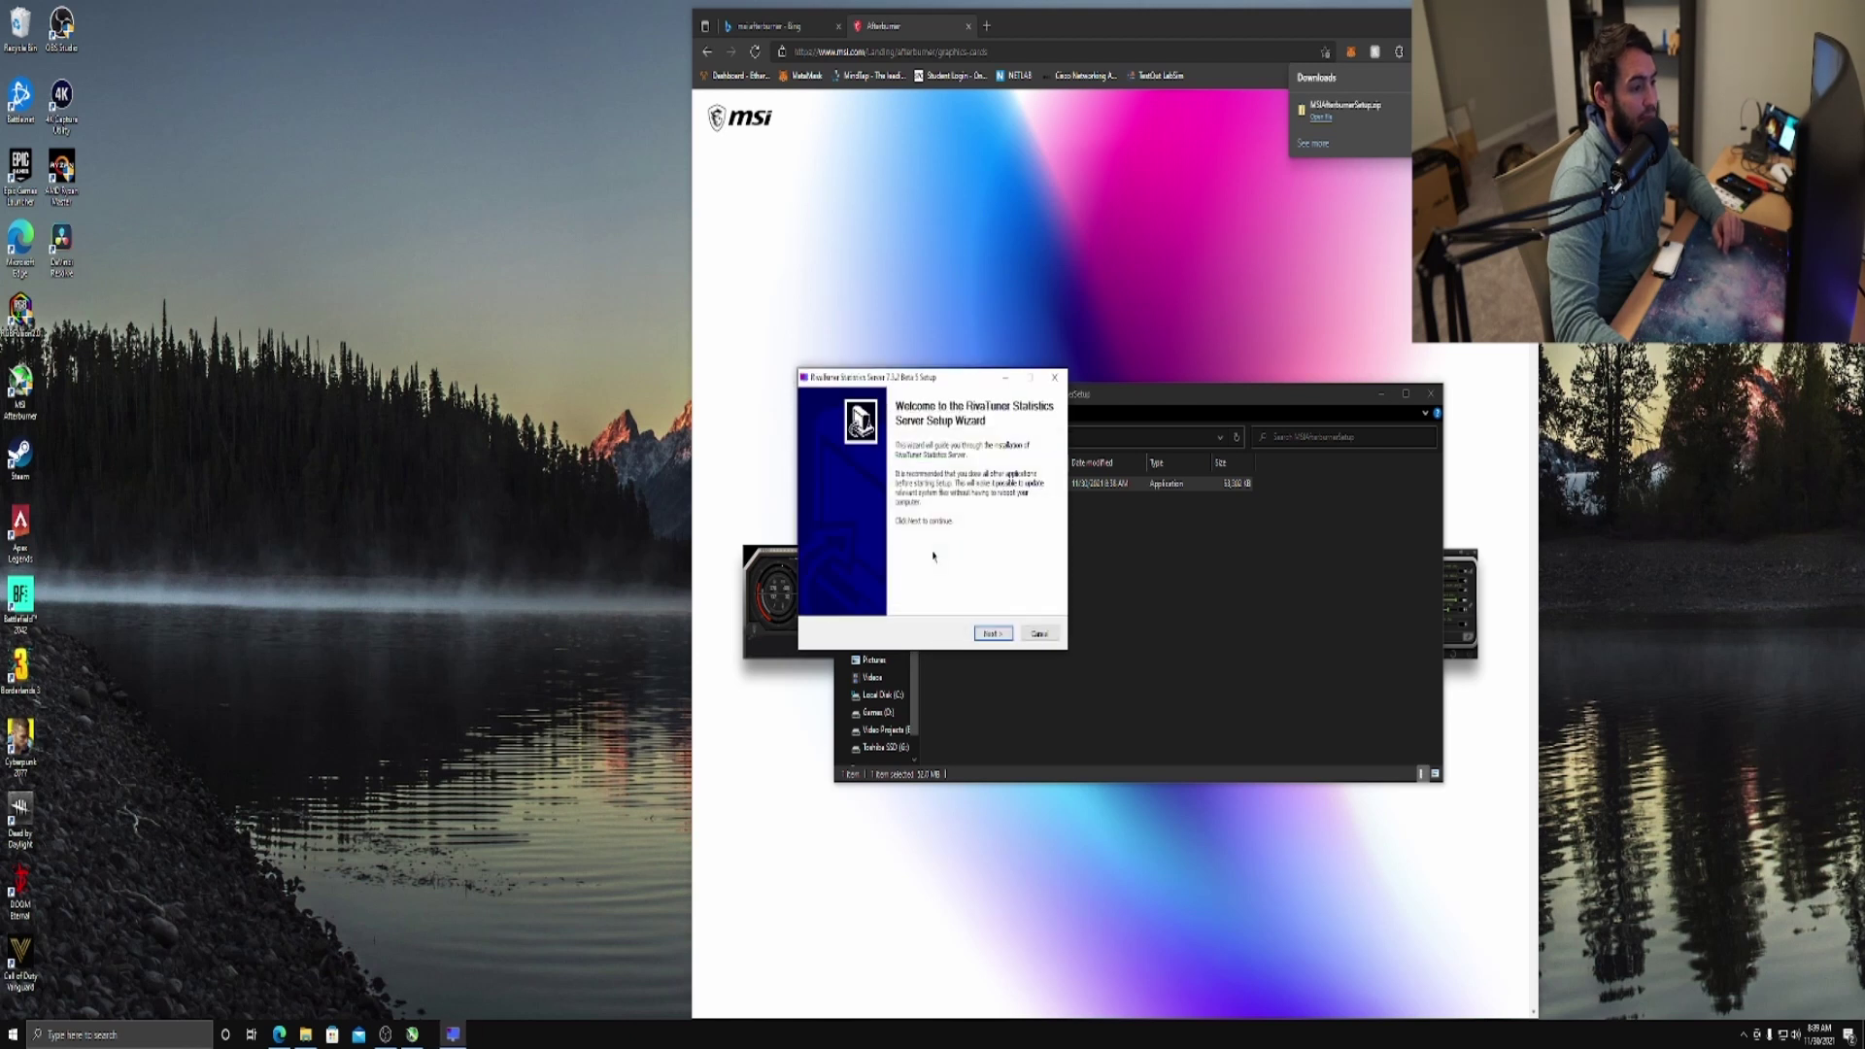
click(993, 634)
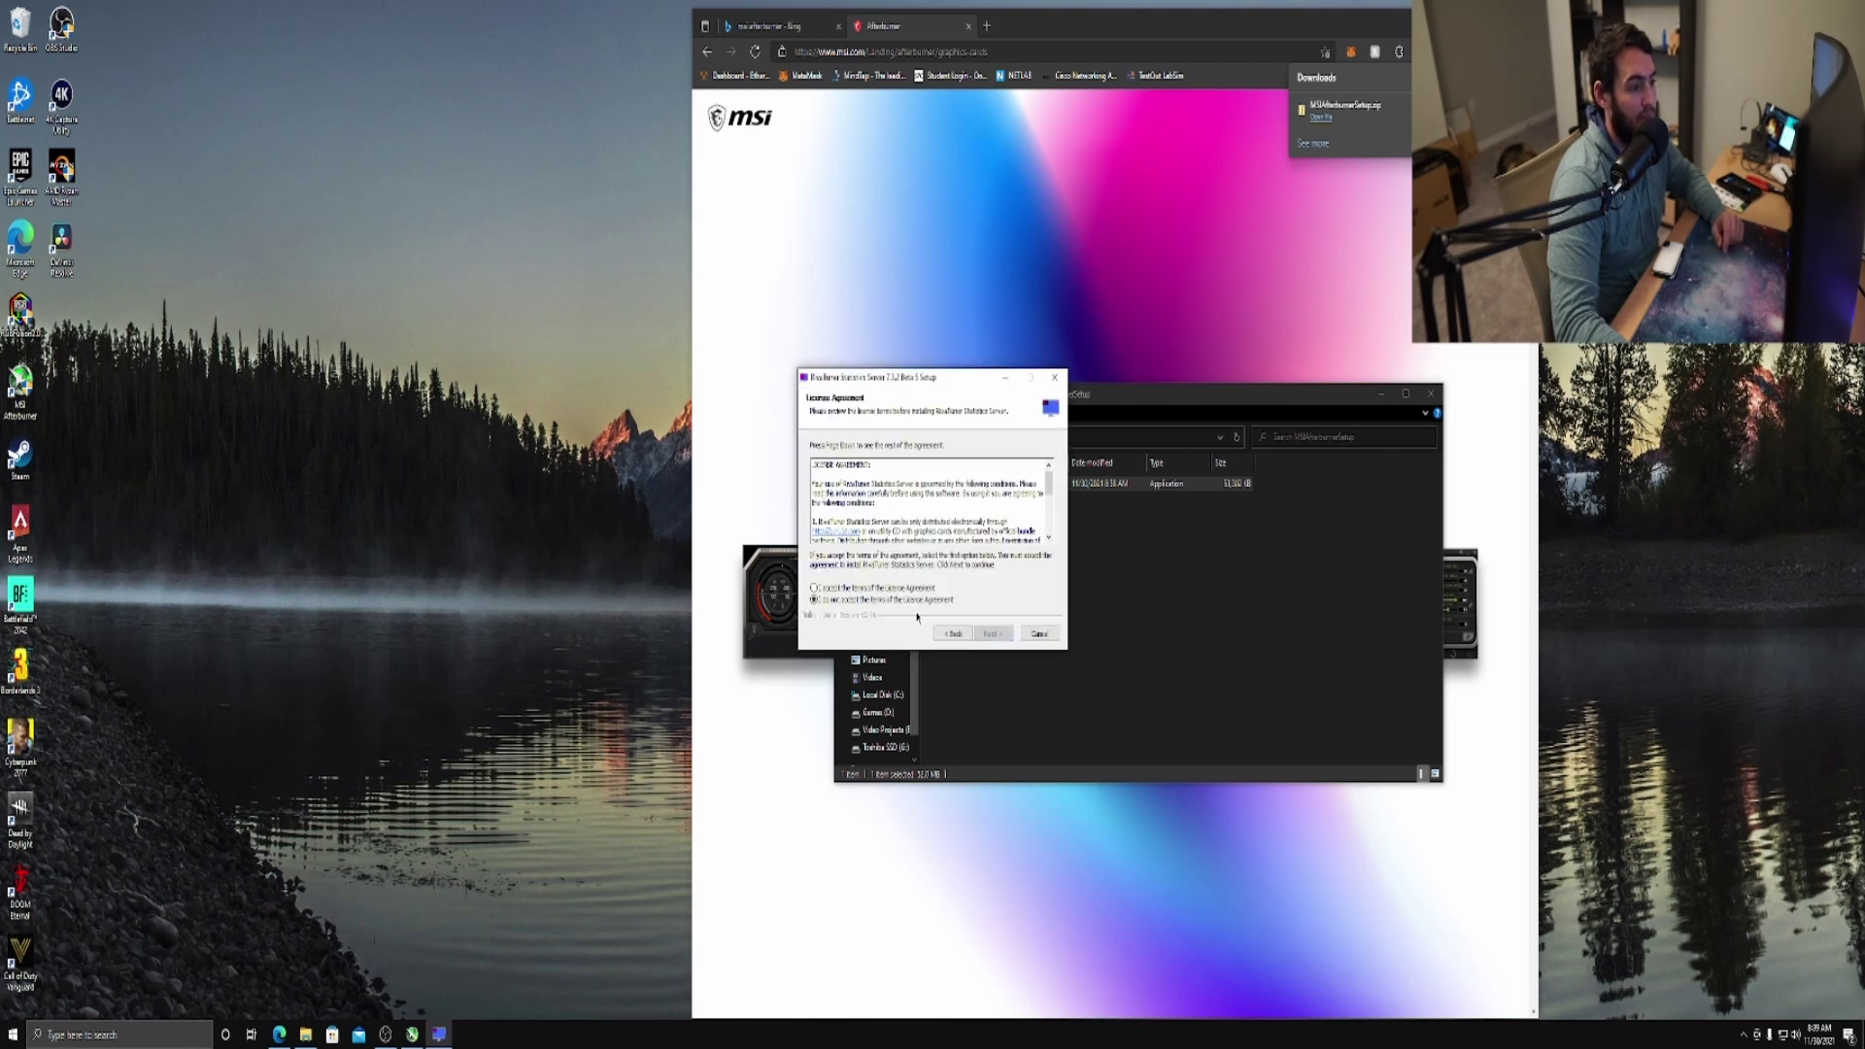
click(887, 590)
click(990, 634)
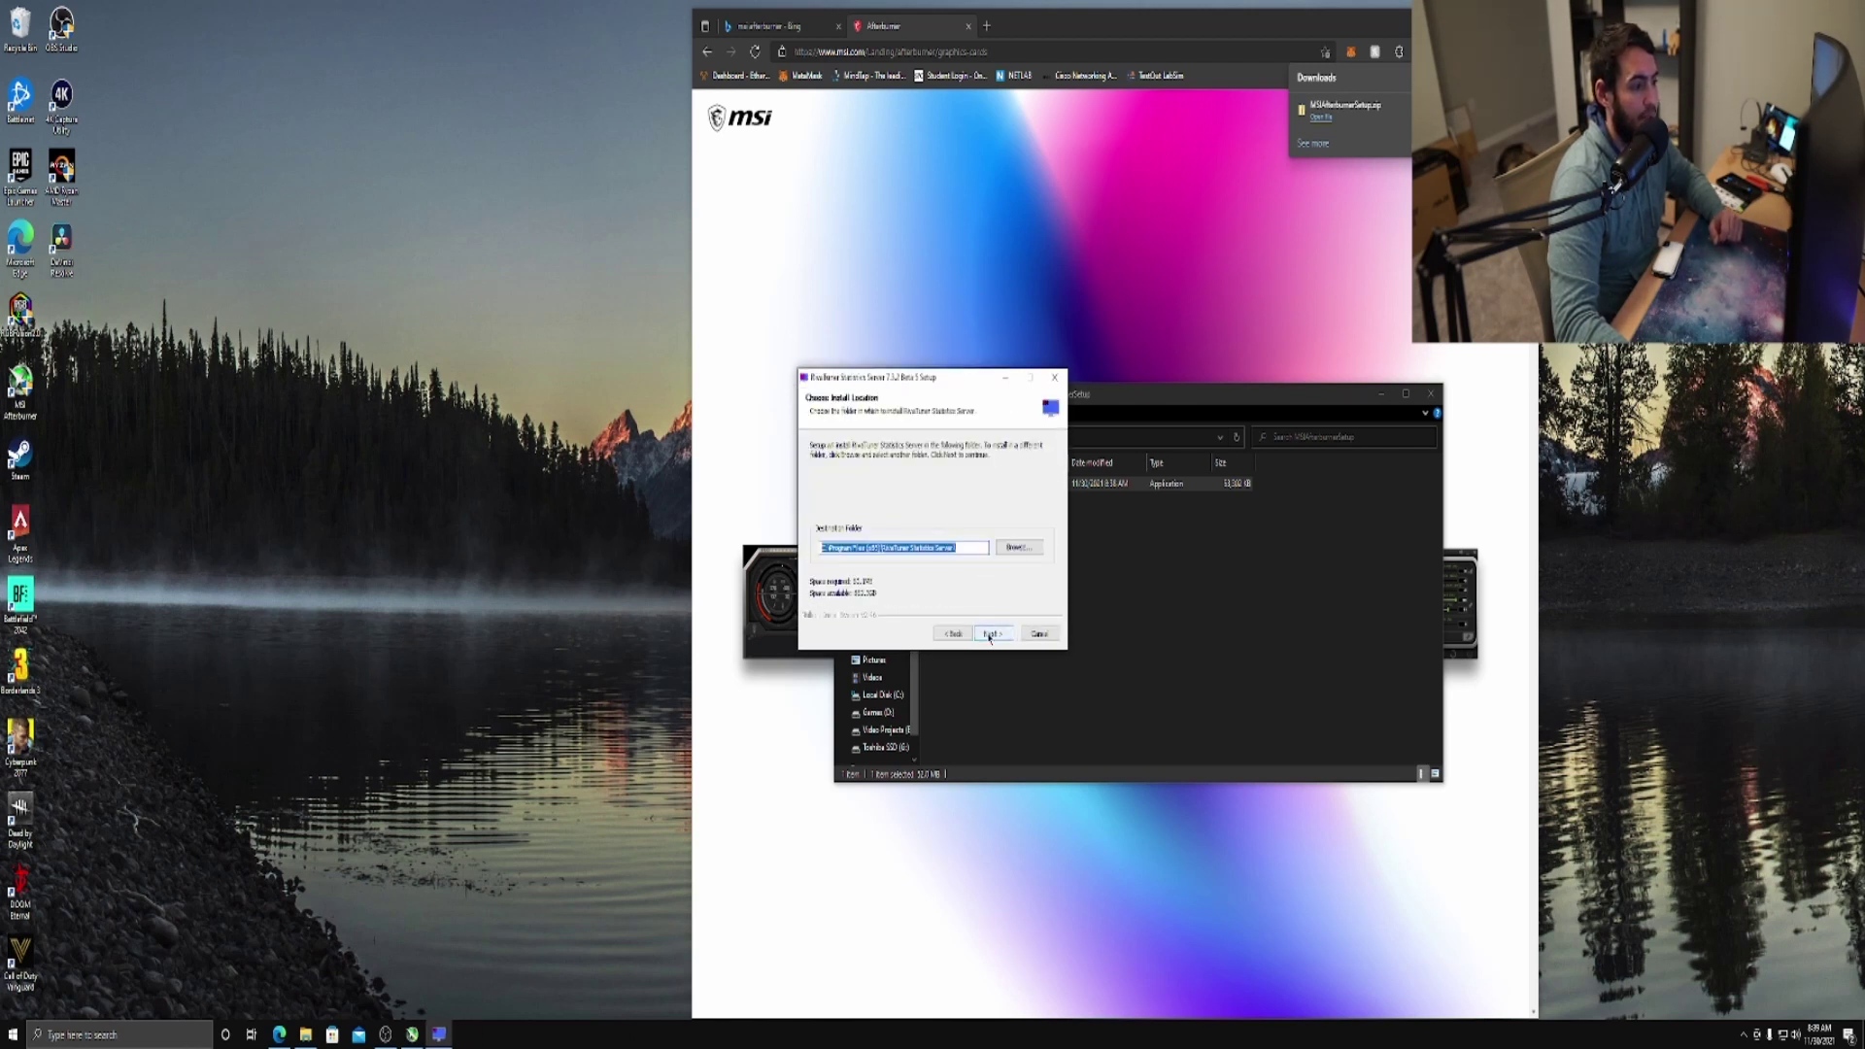
click(990, 636)
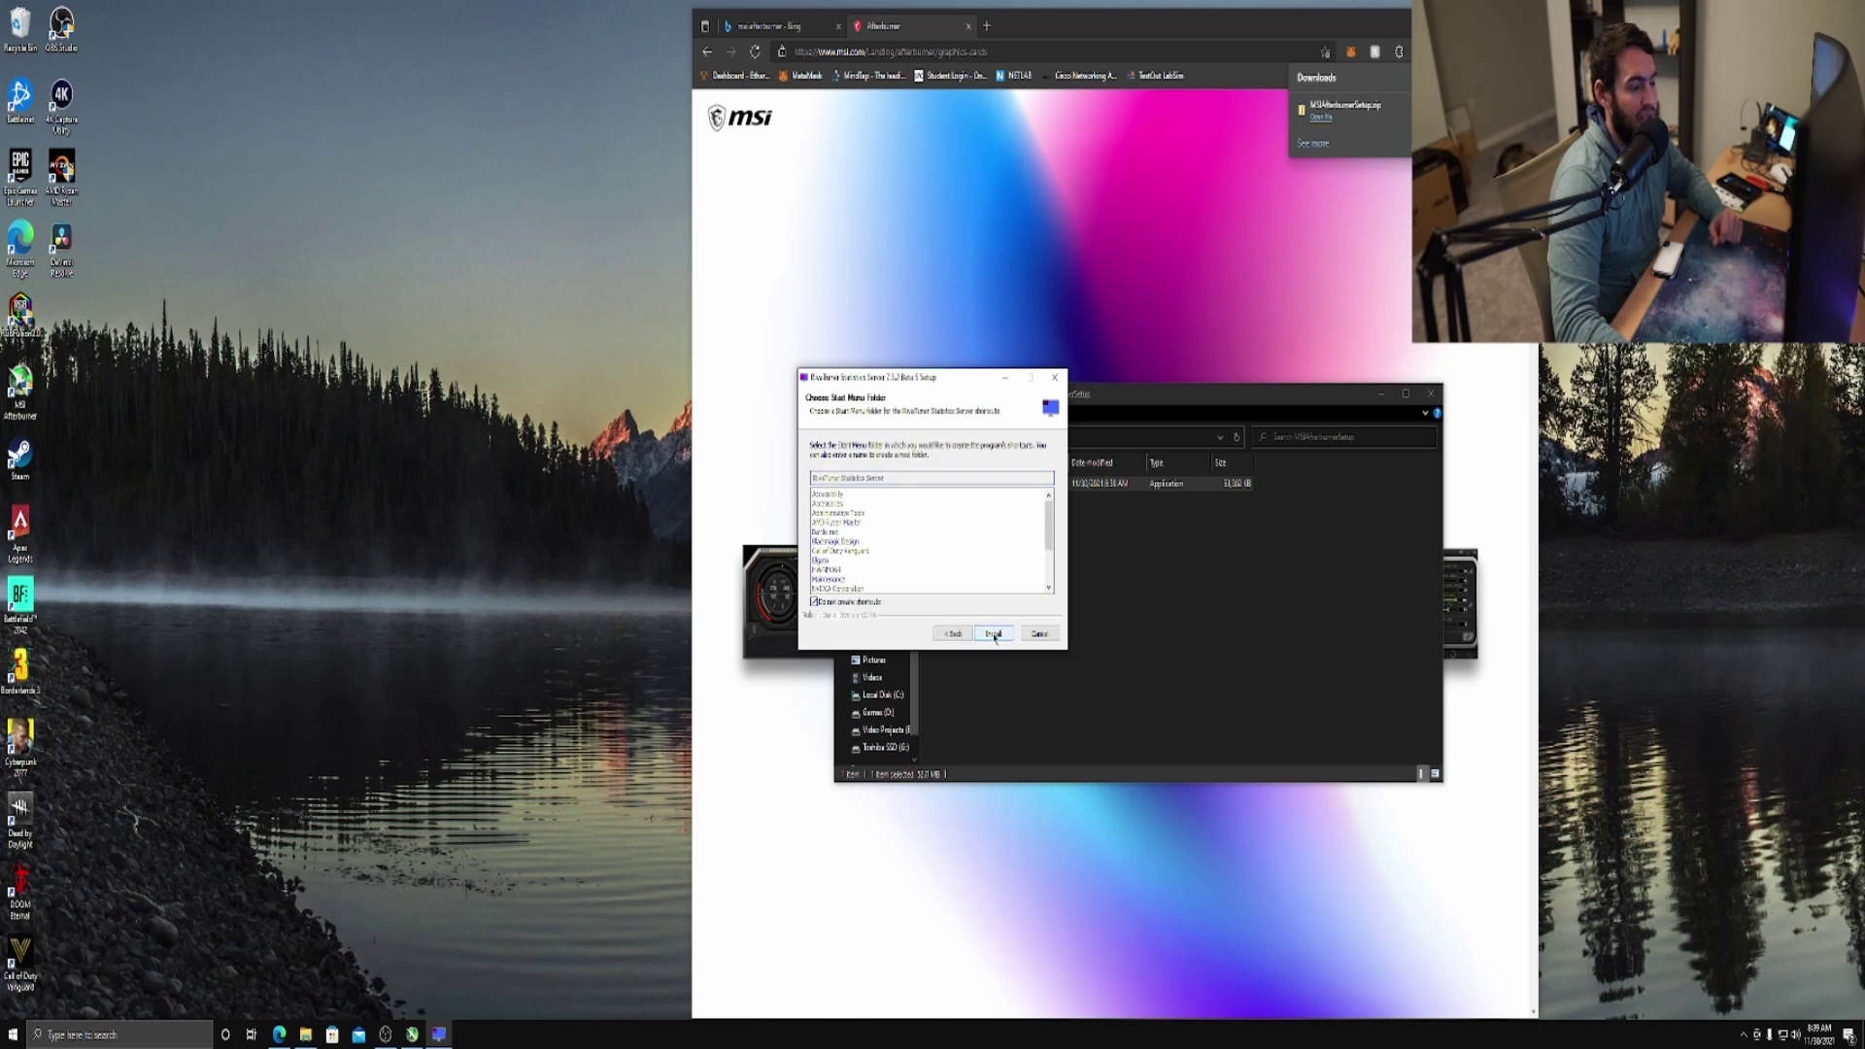
click(993, 635)
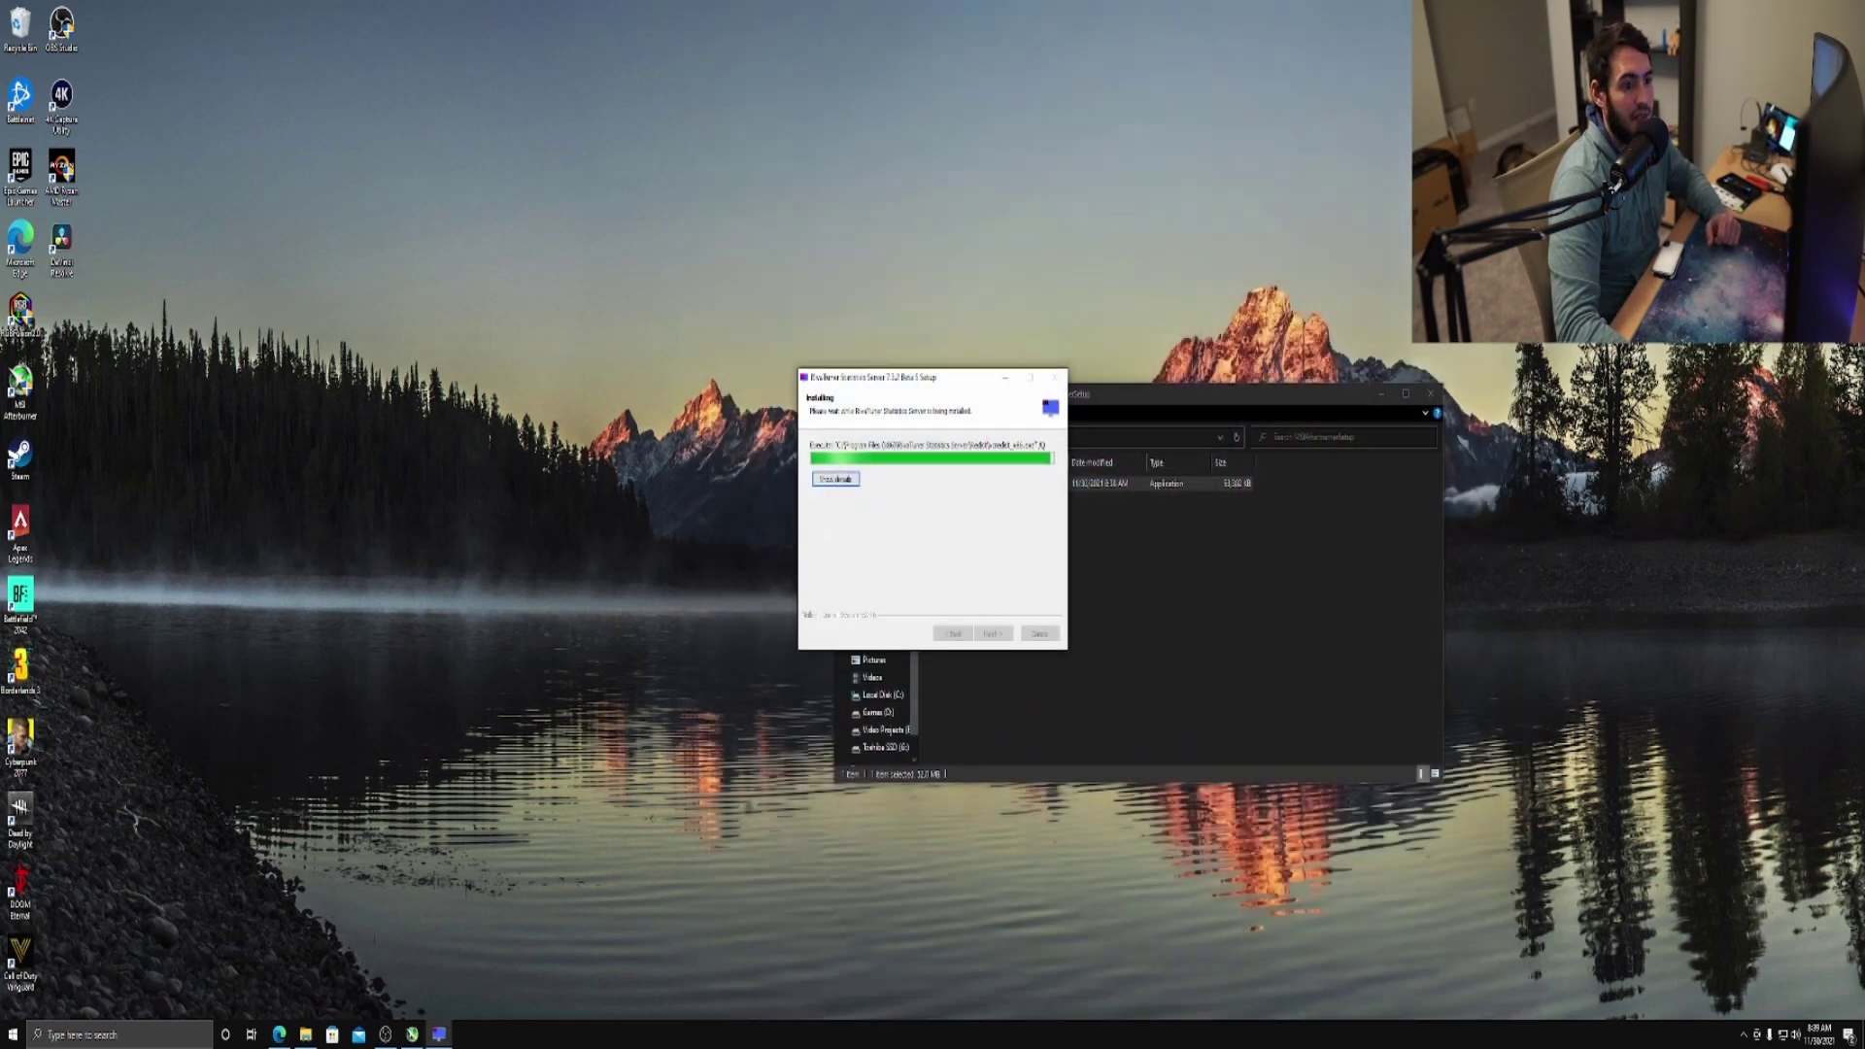
Close the extracted folder and finish both setup wizards without showing the readmes, launching MSI Afterburner
click(1430, 394)
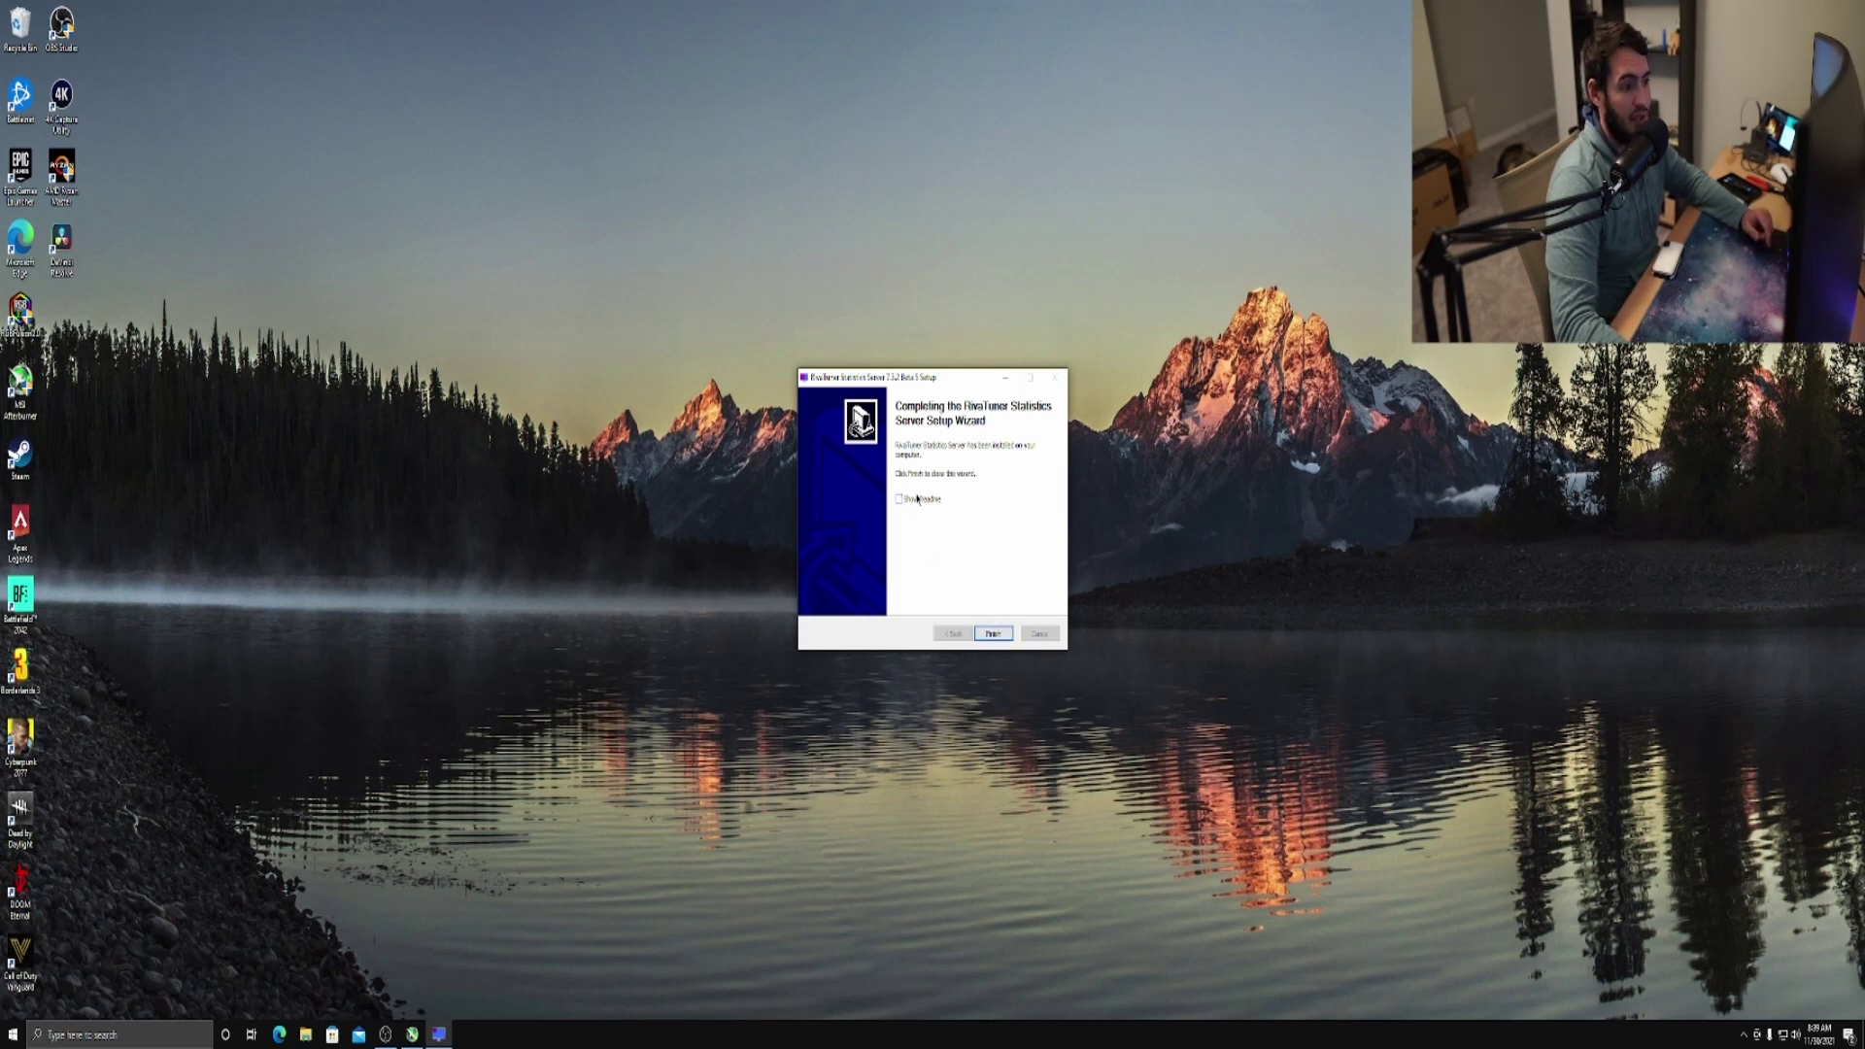
click(992, 633)
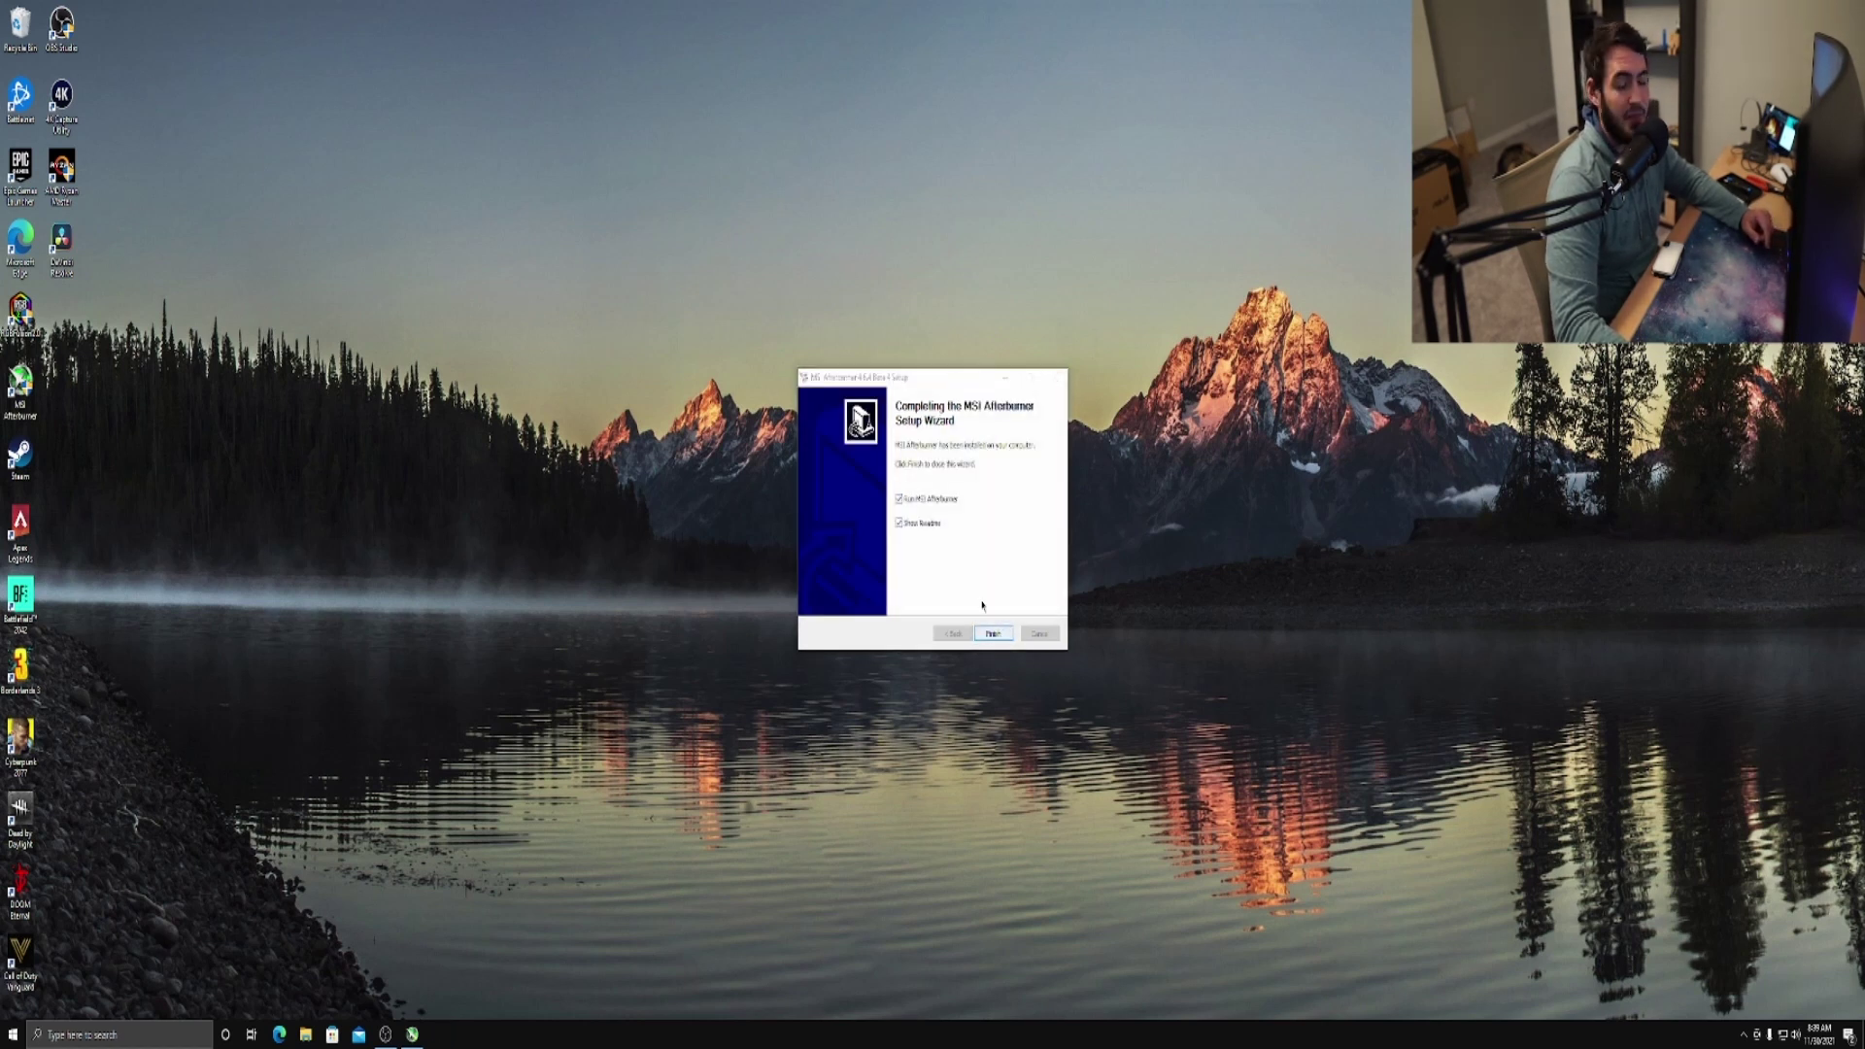
click(912, 527)
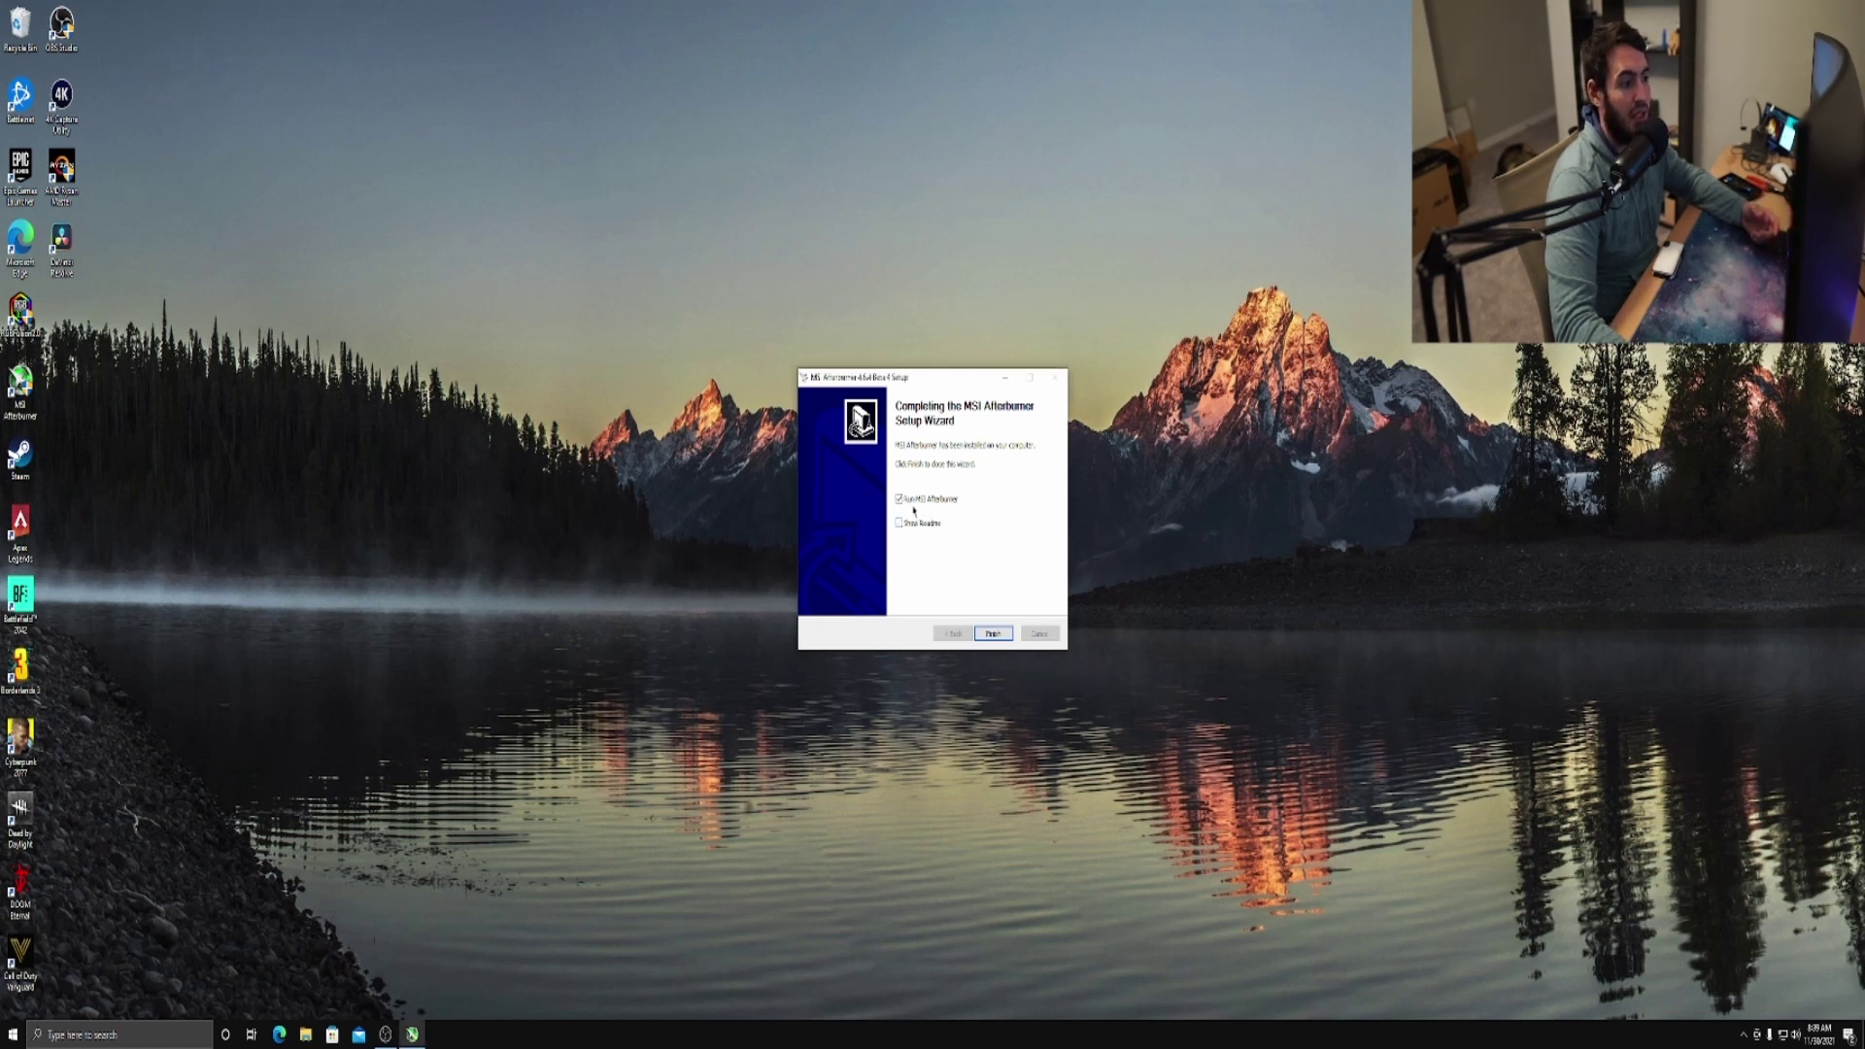
click(993, 633)
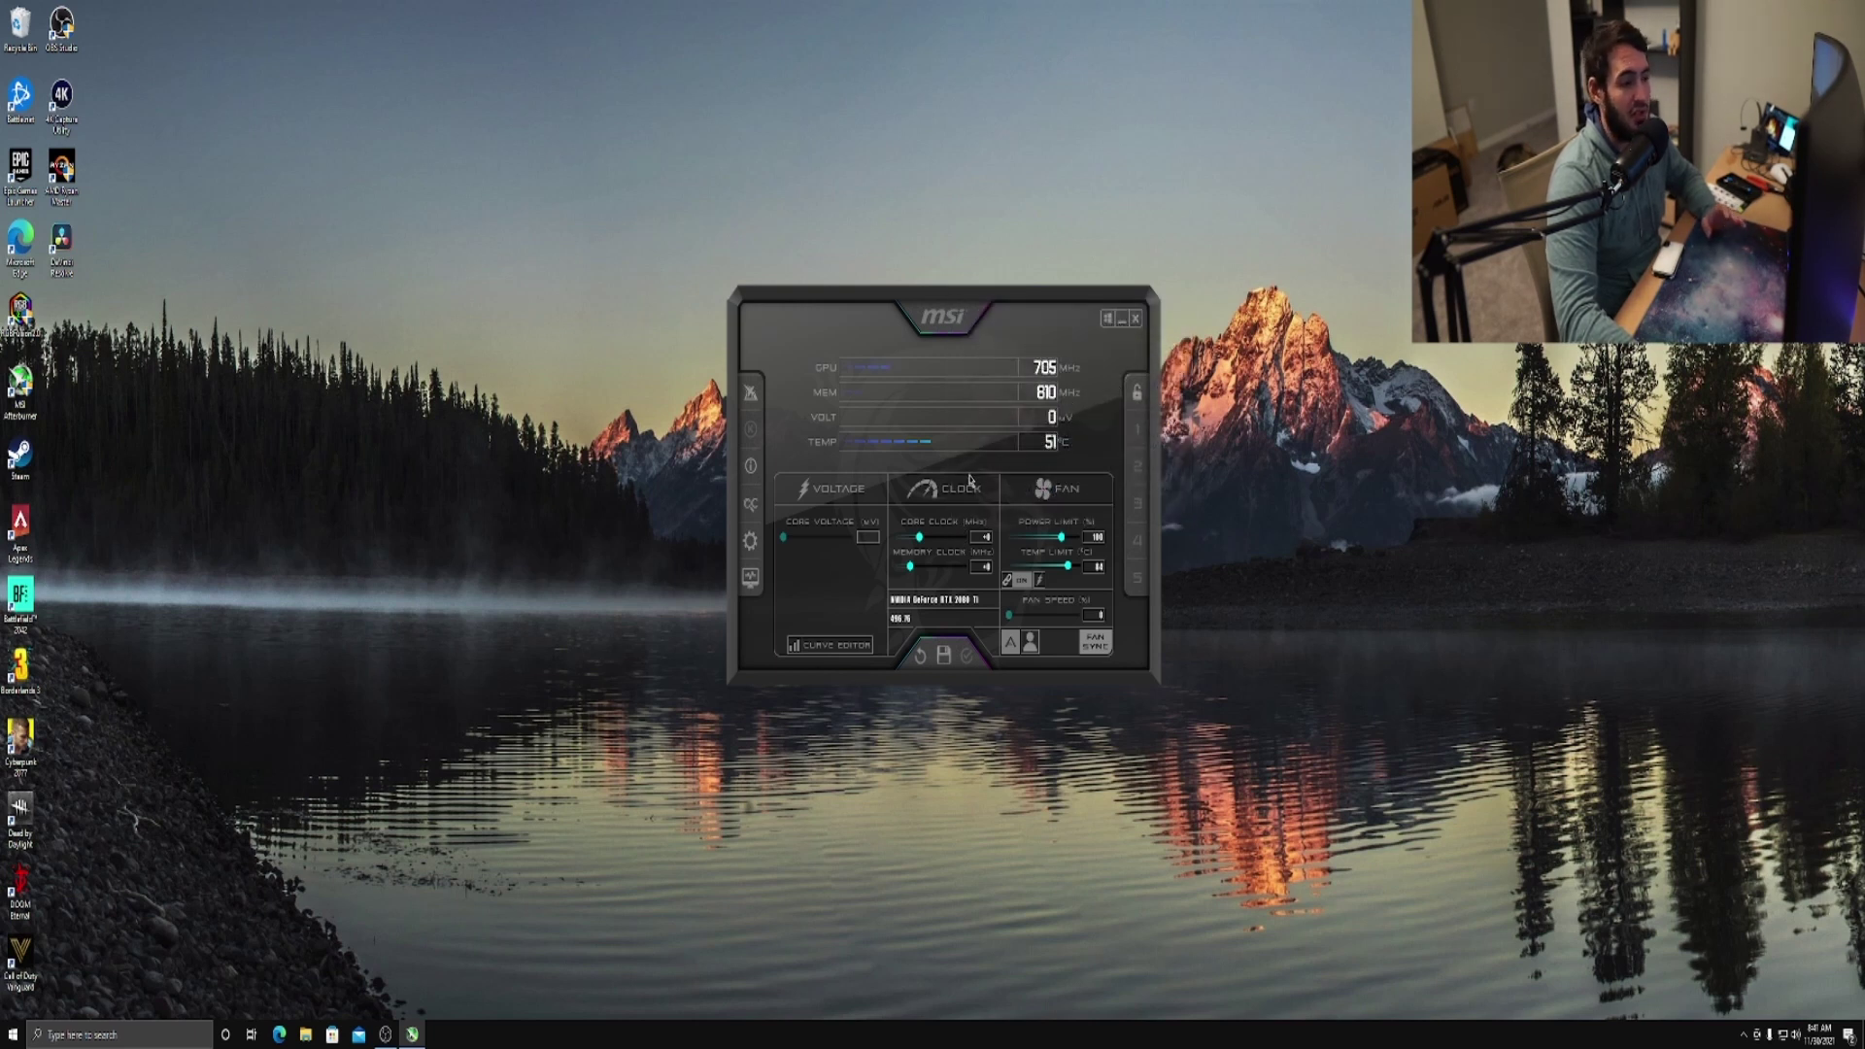
Raise the power limit together with the linked temperature limit to the maximum and apply the change
mouse_move(921, 542)
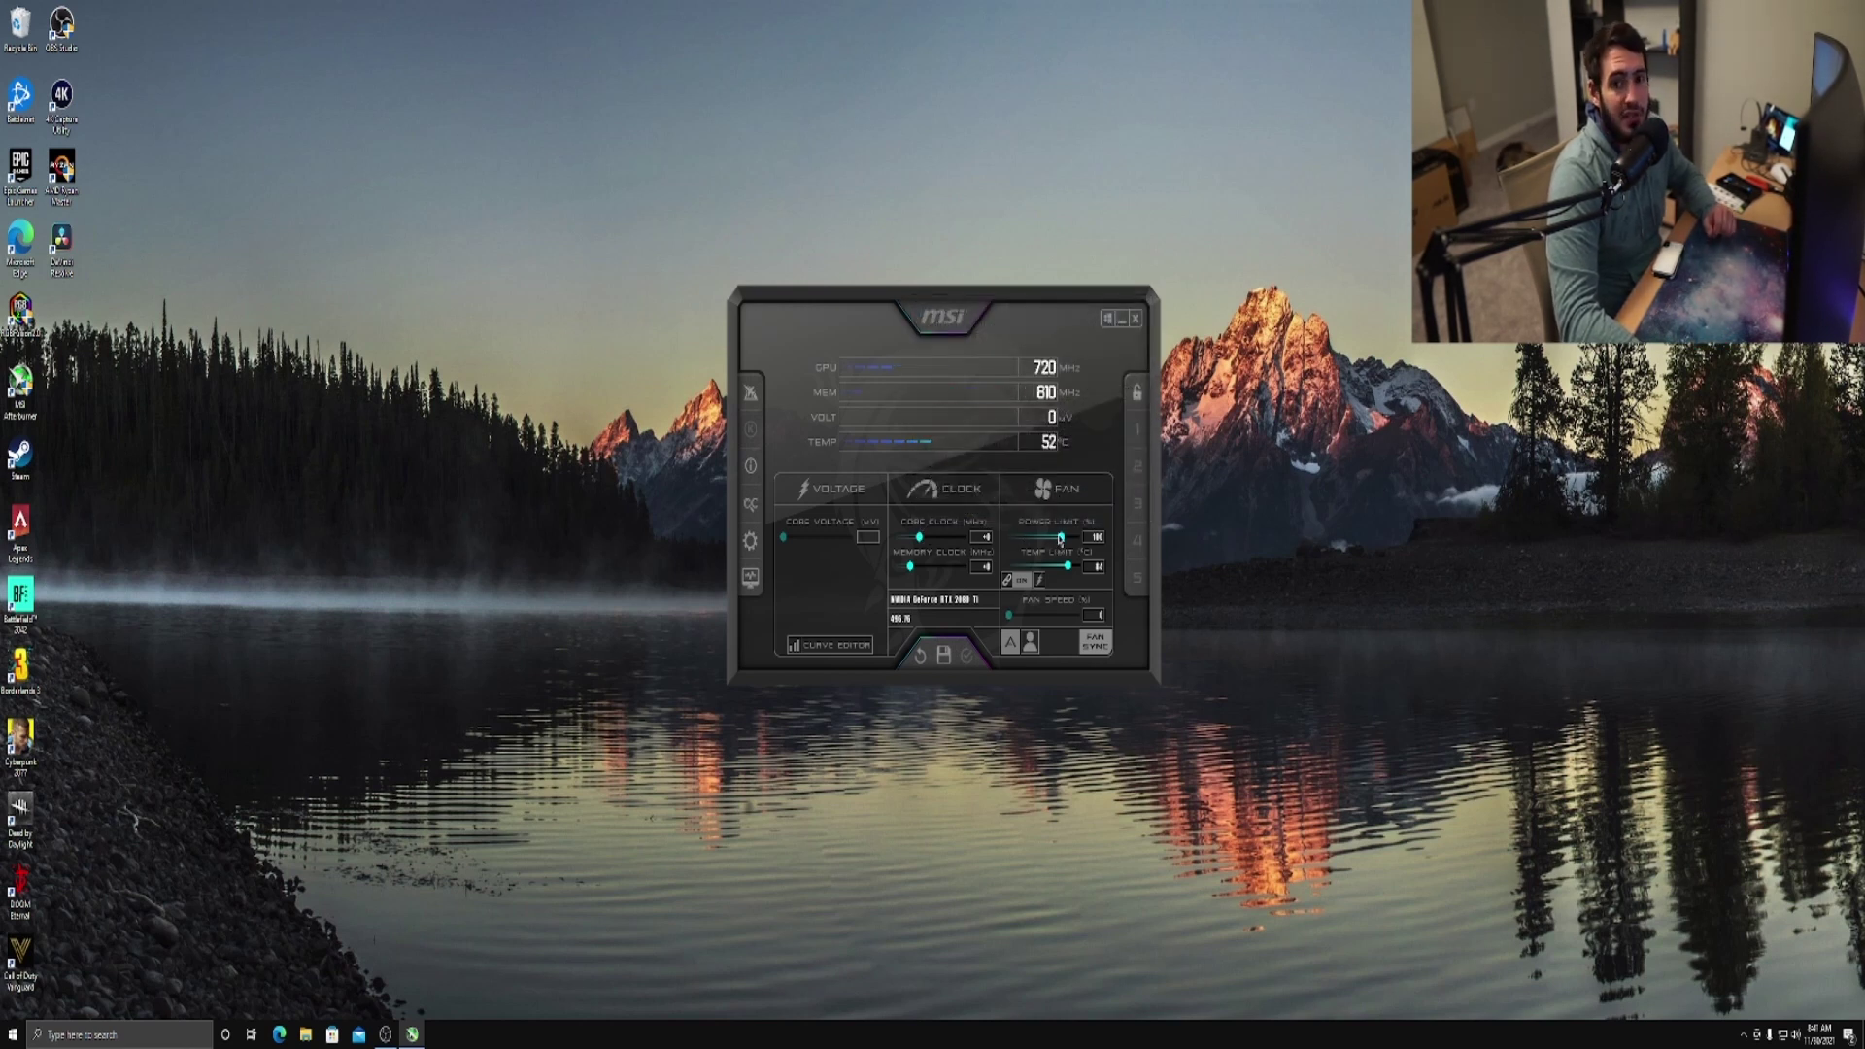
mouse_move(1063, 540)
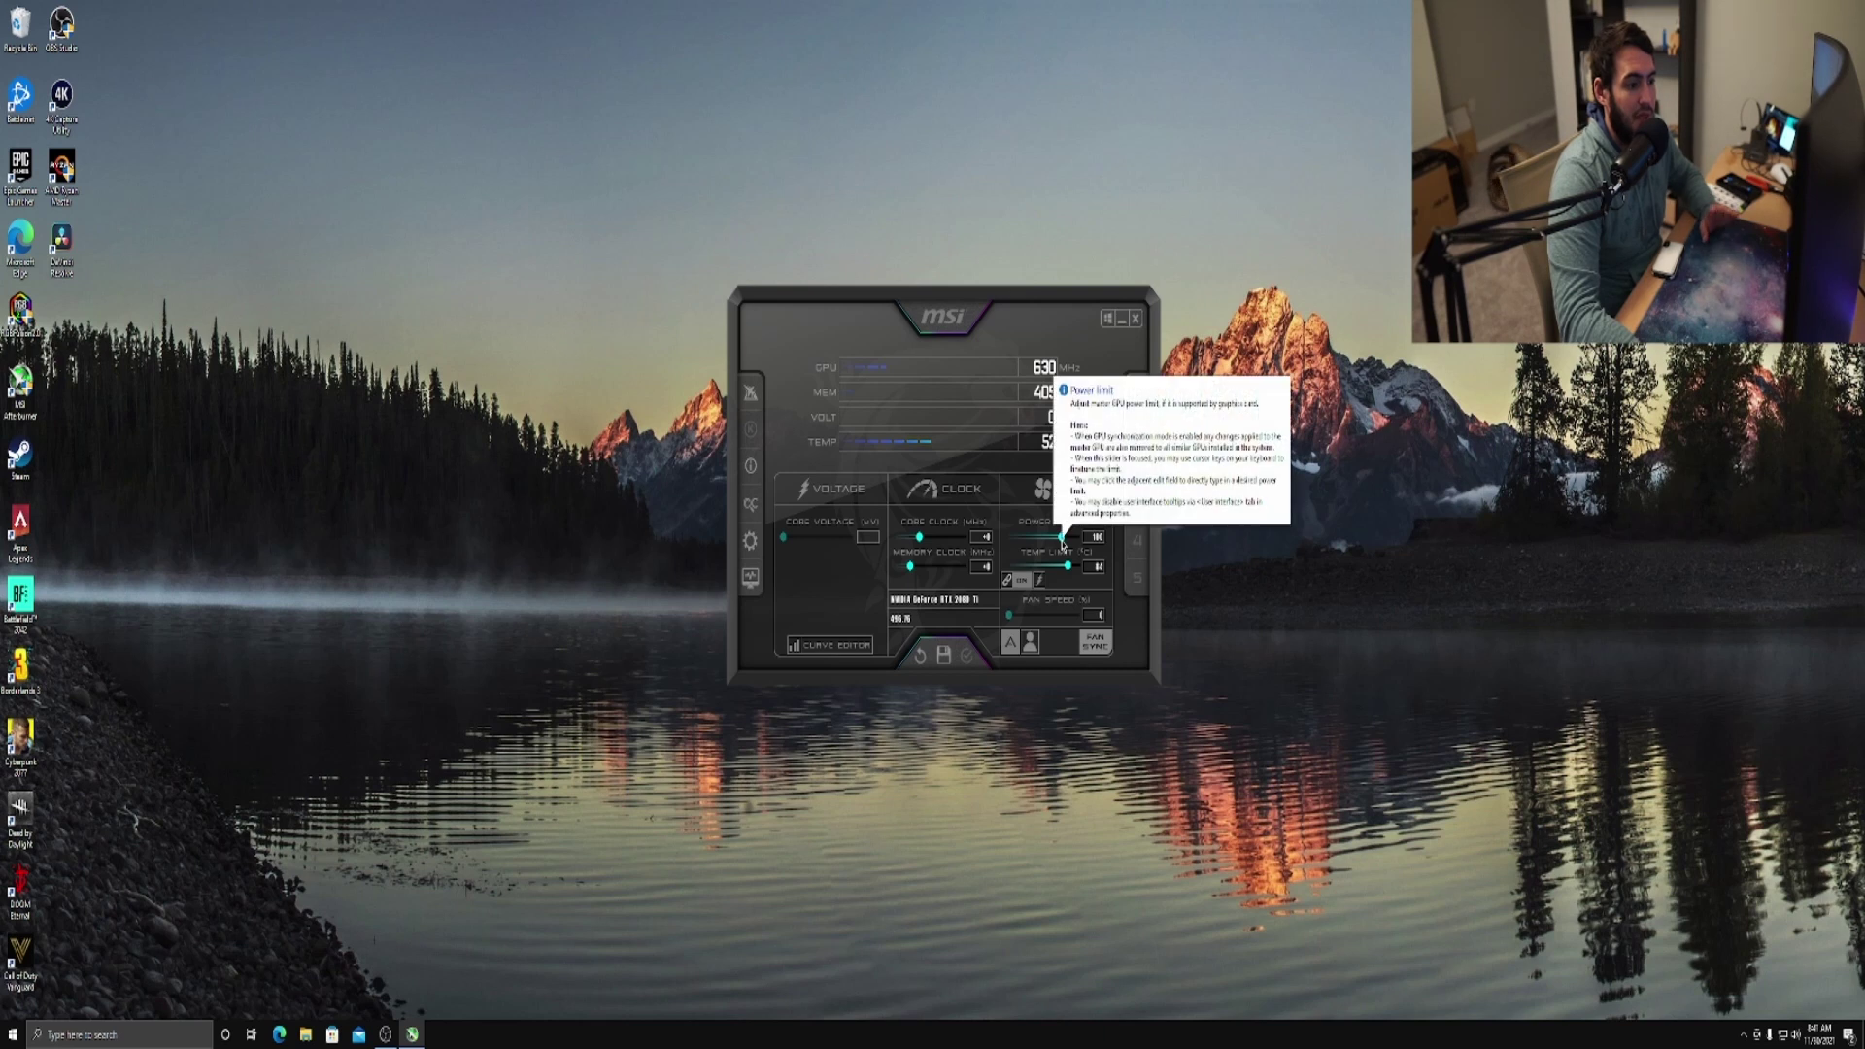
drag(1062, 541, 1085, 546)
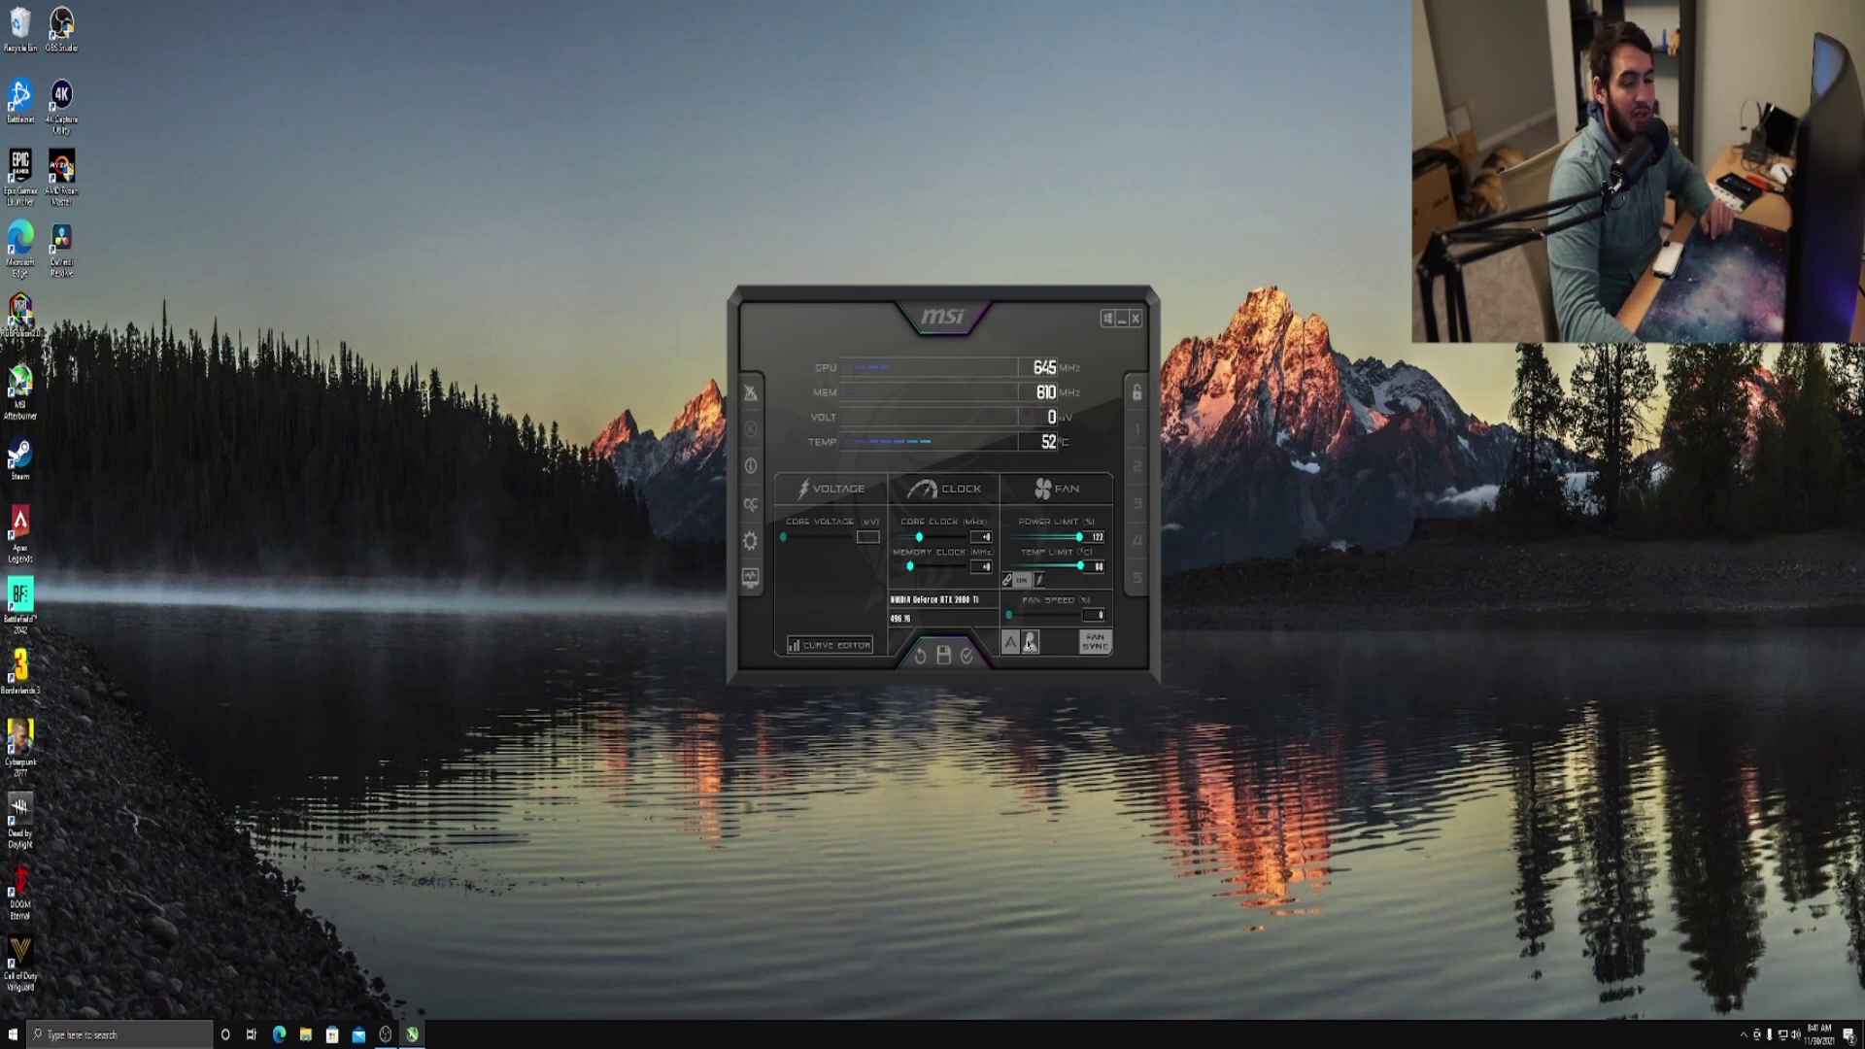
click(969, 658)
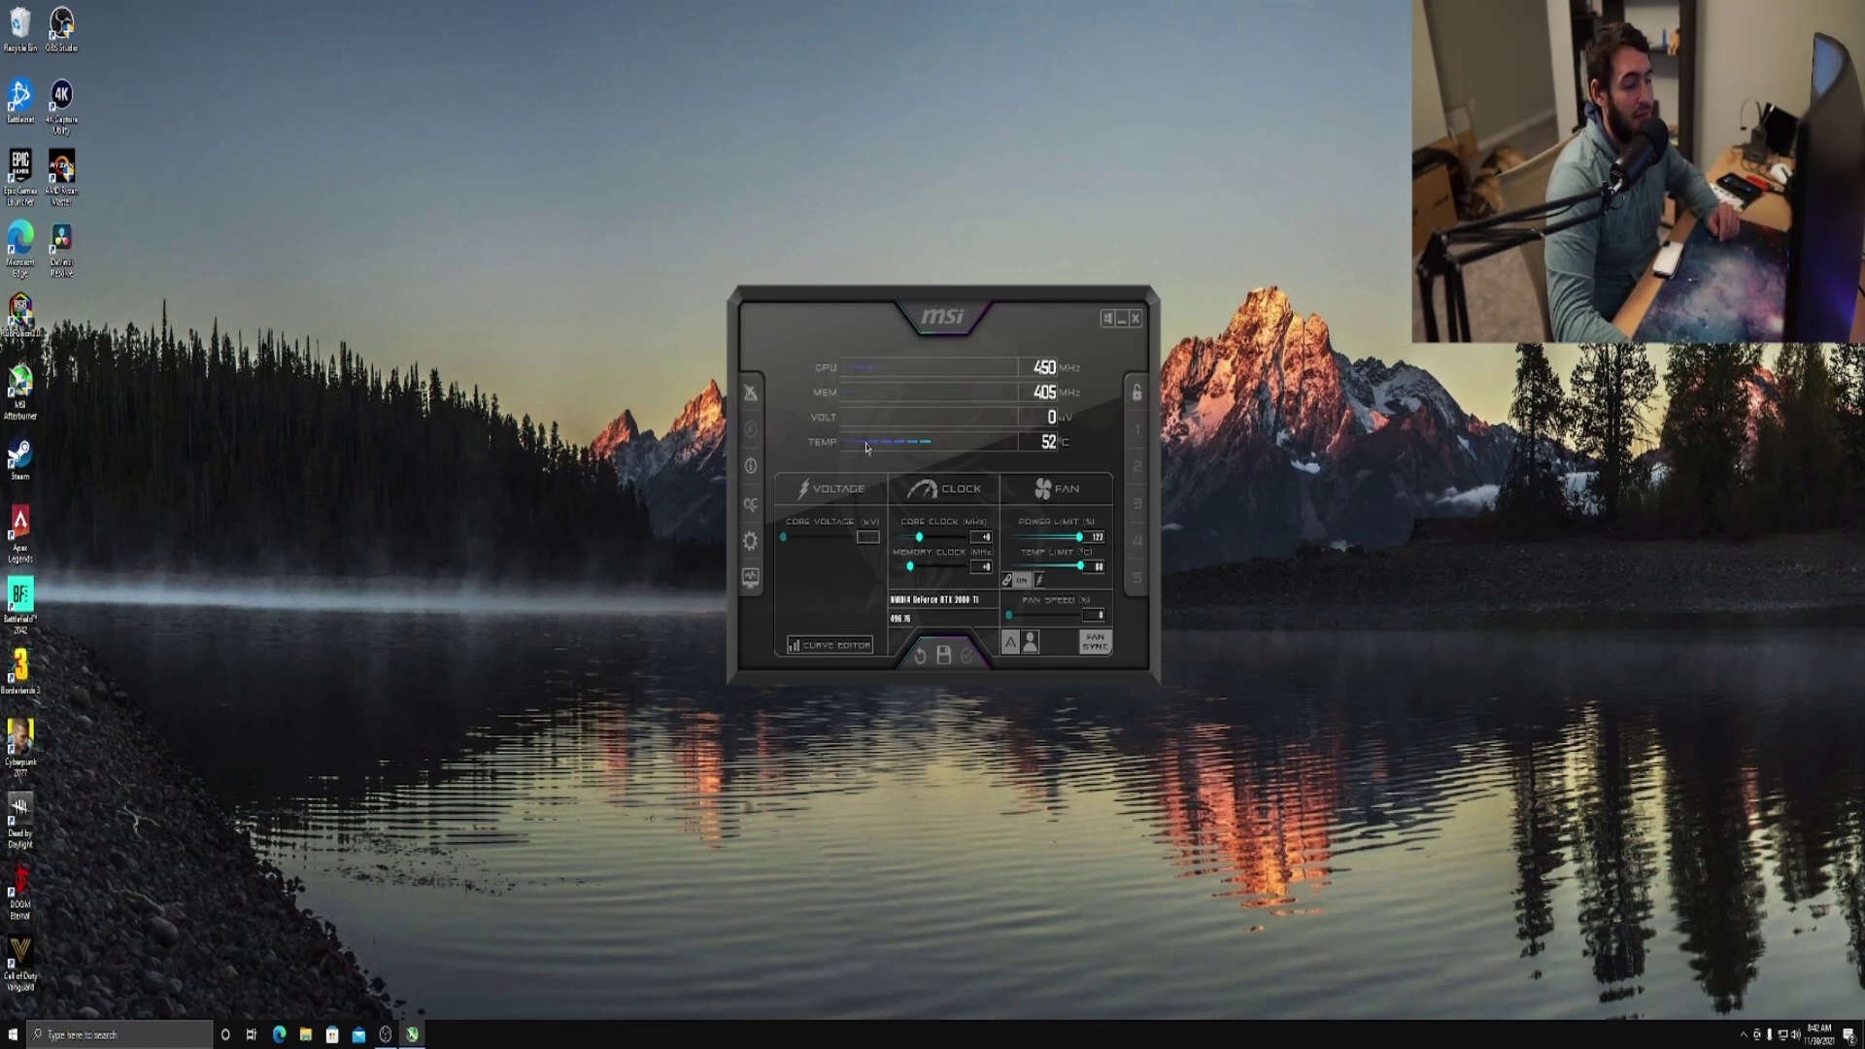
Set Afterburner to start with Windows and start minimized in its general properties, and apply the settings
click(751, 543)
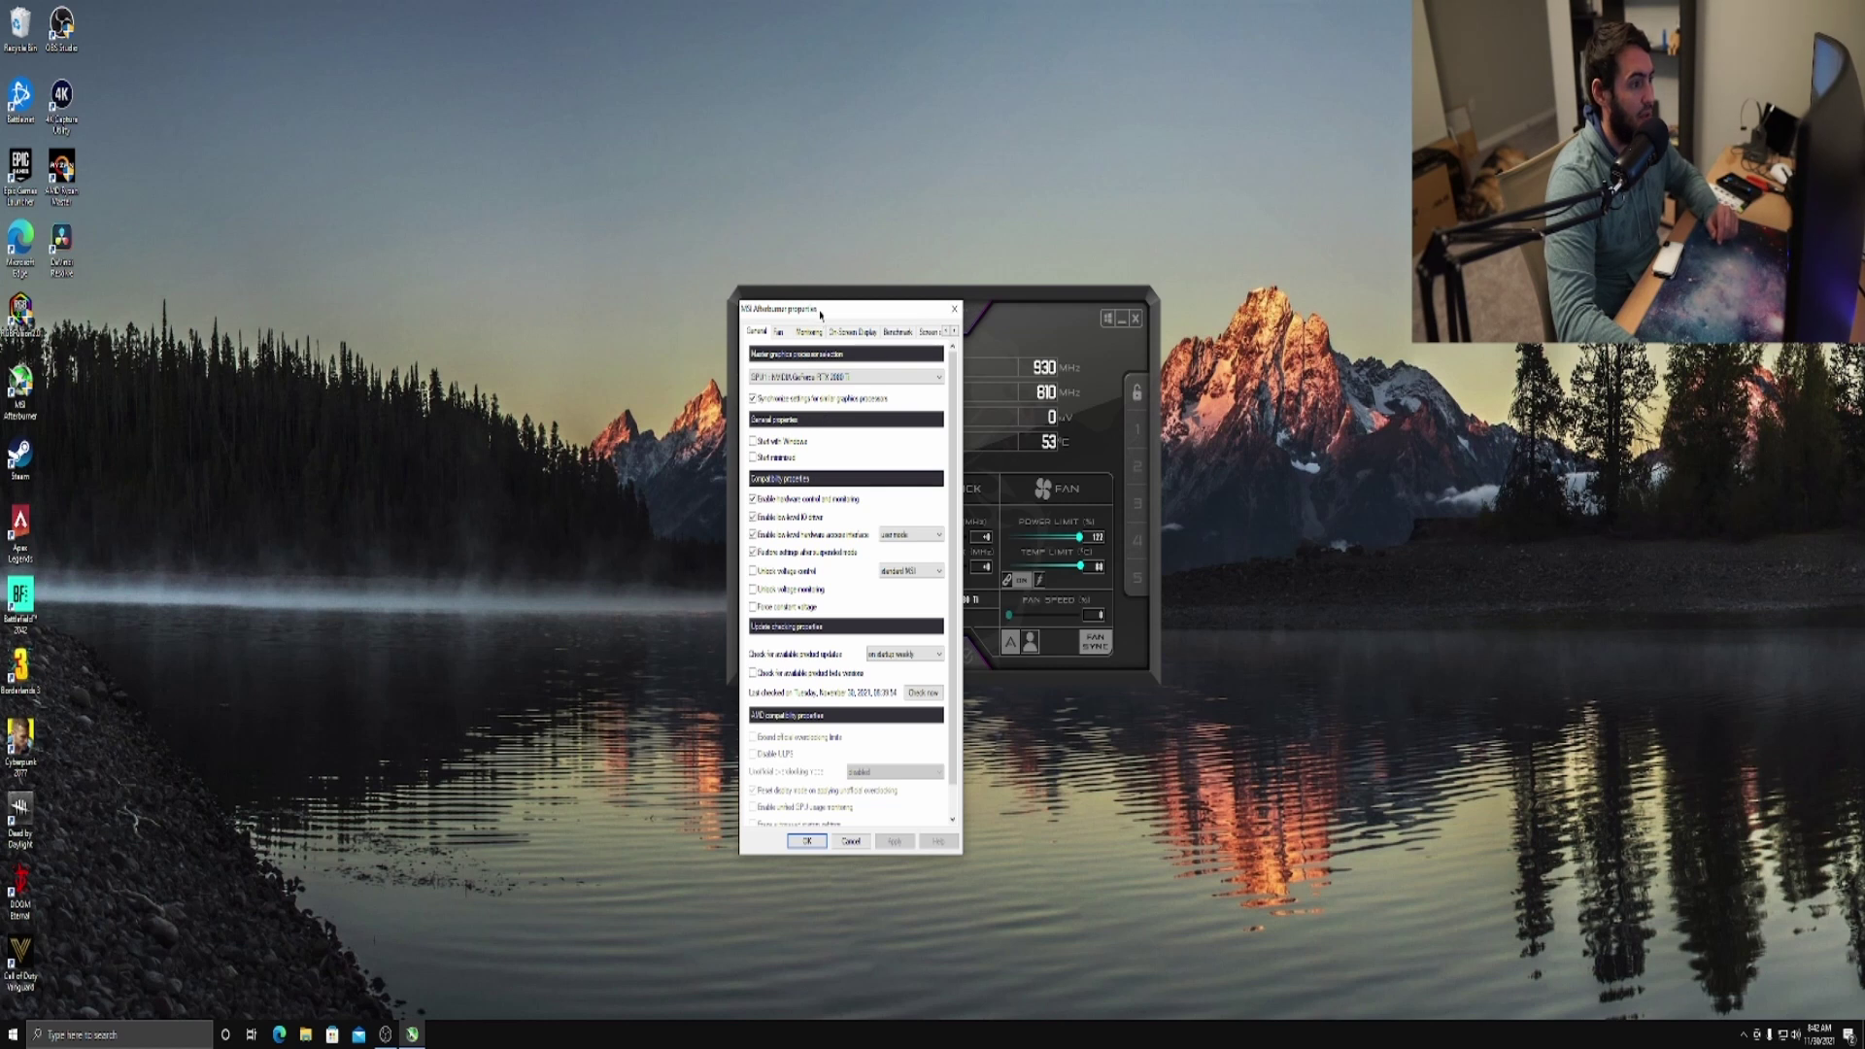
drag(821, 314, 868, 279)
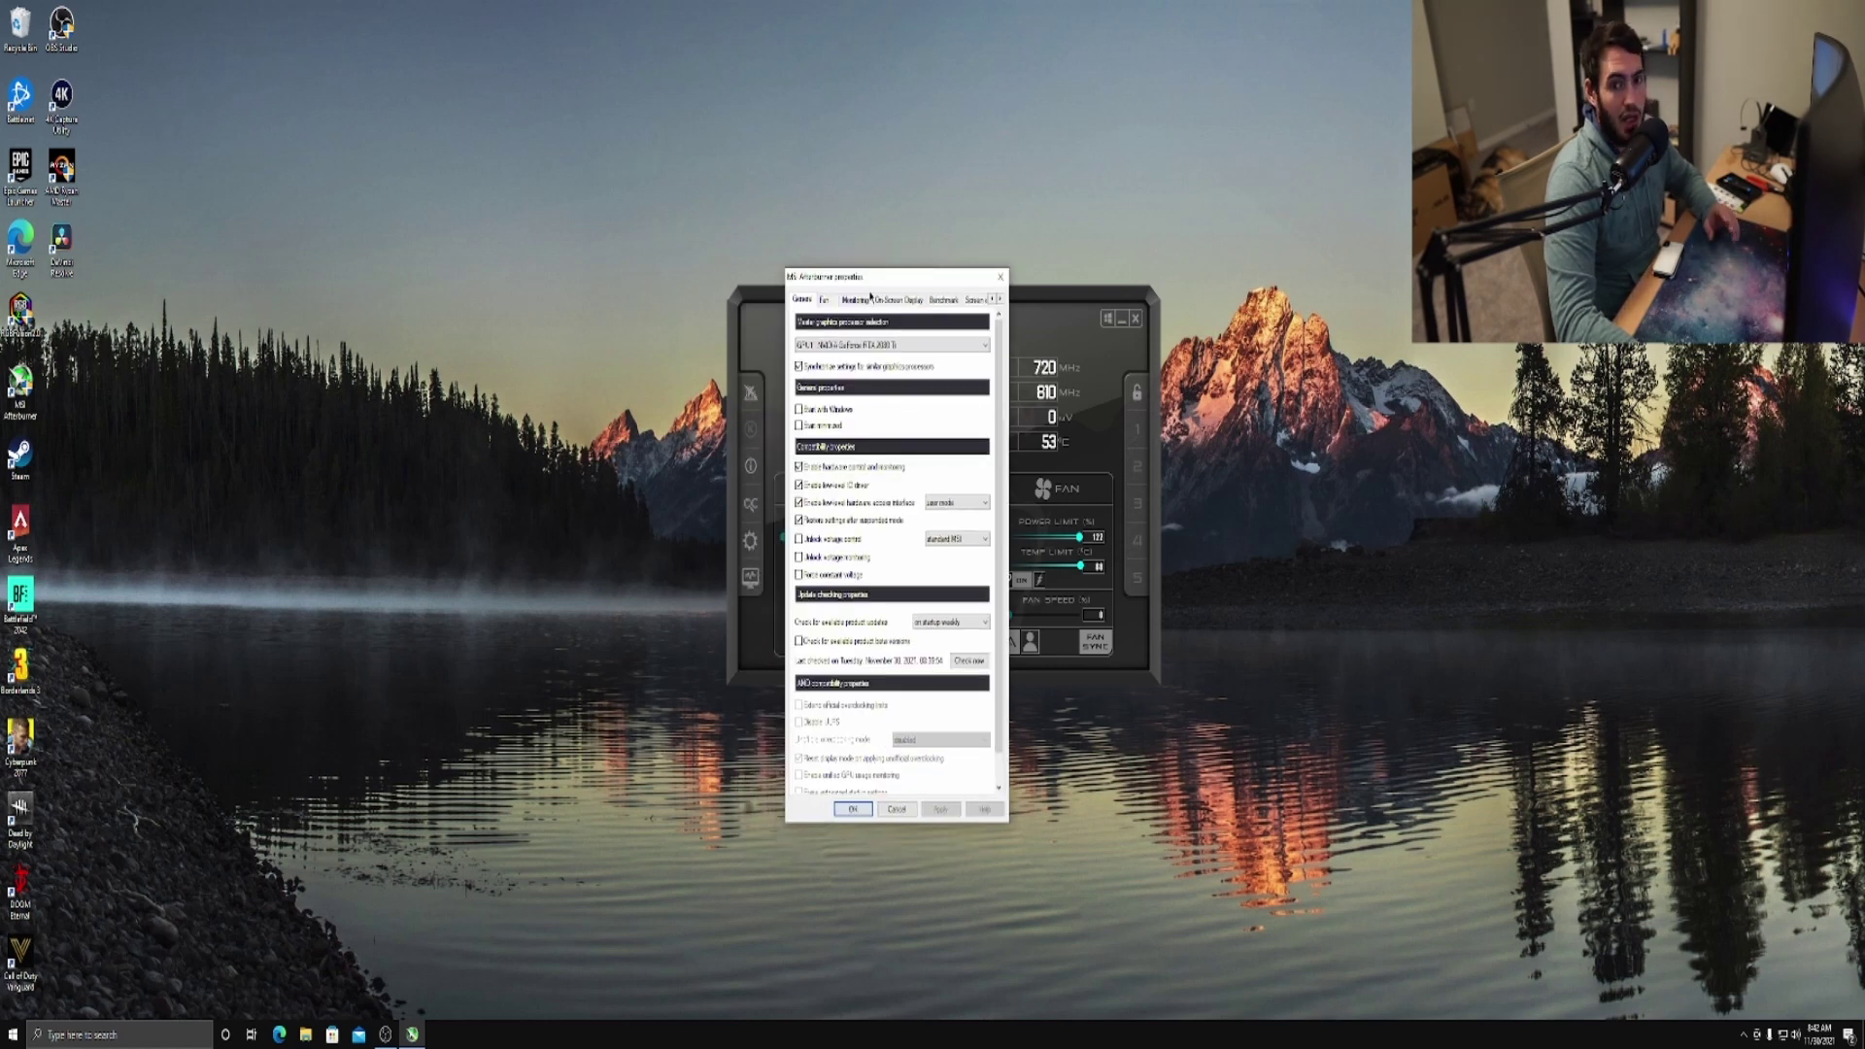
click(819, 427)
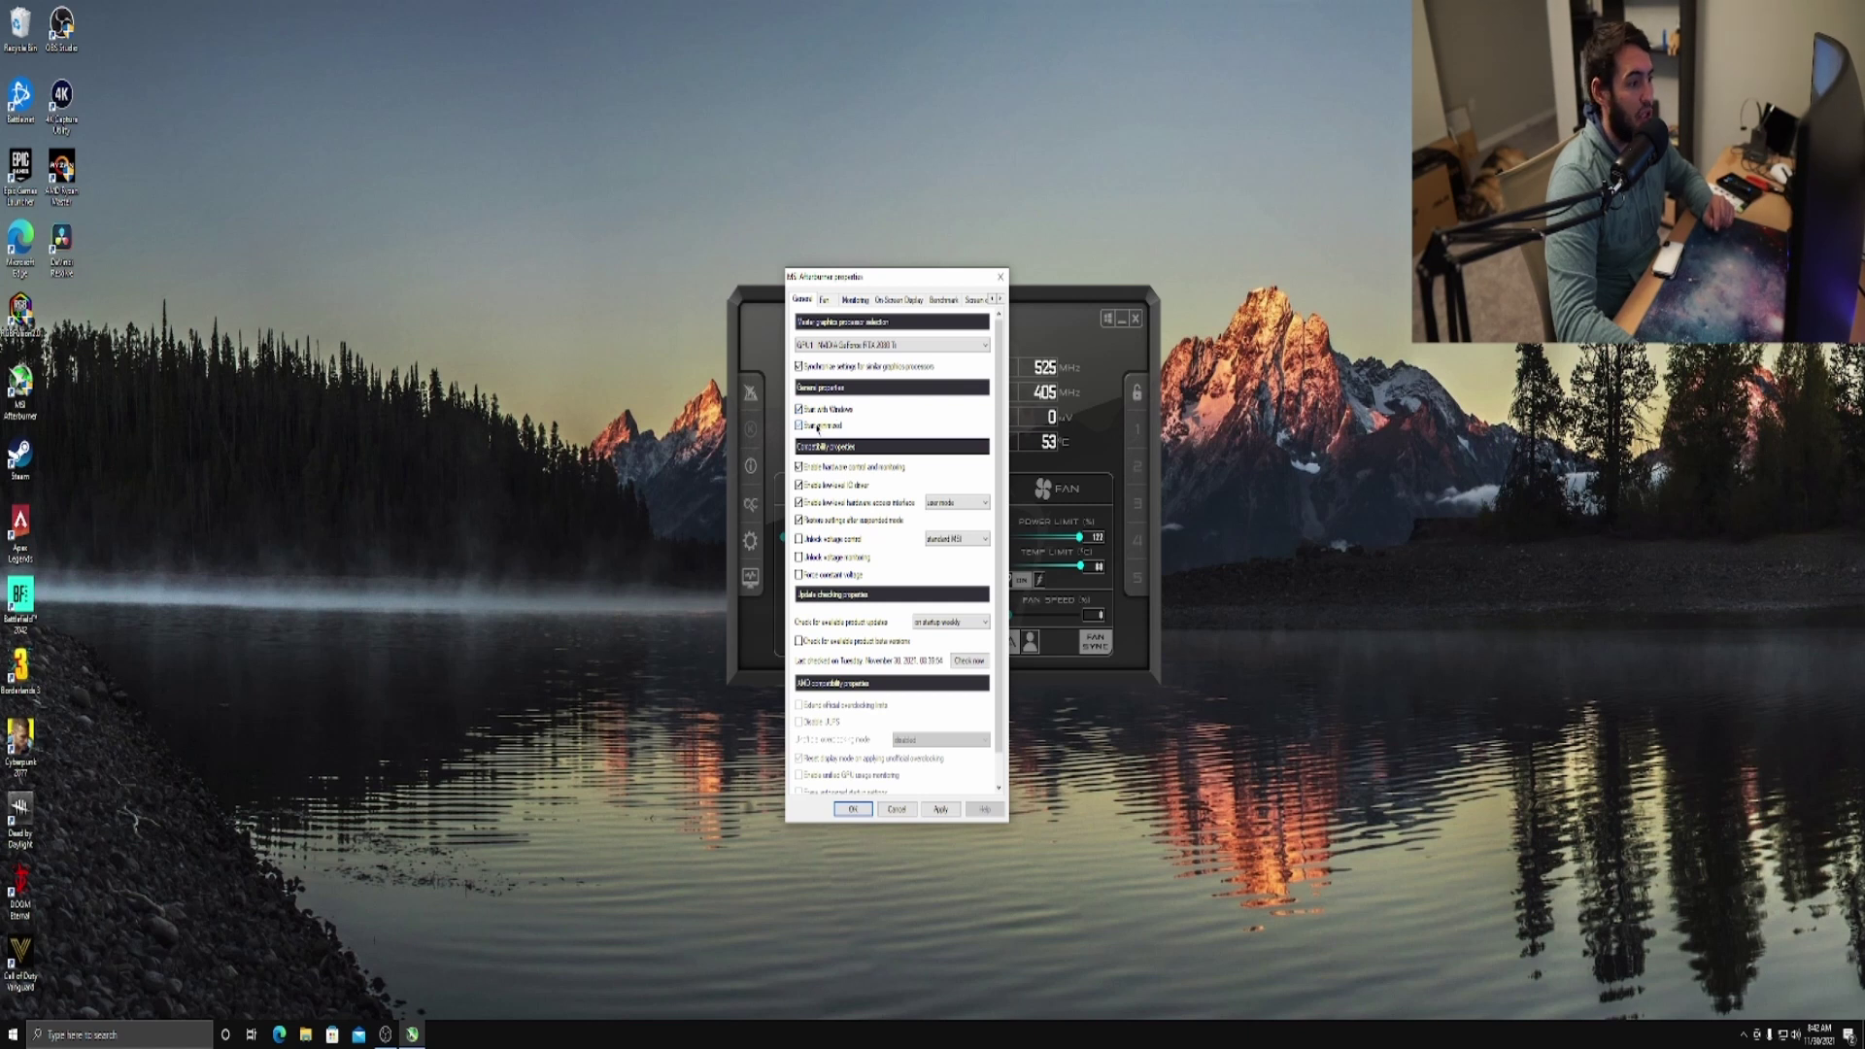
click(945, 808)
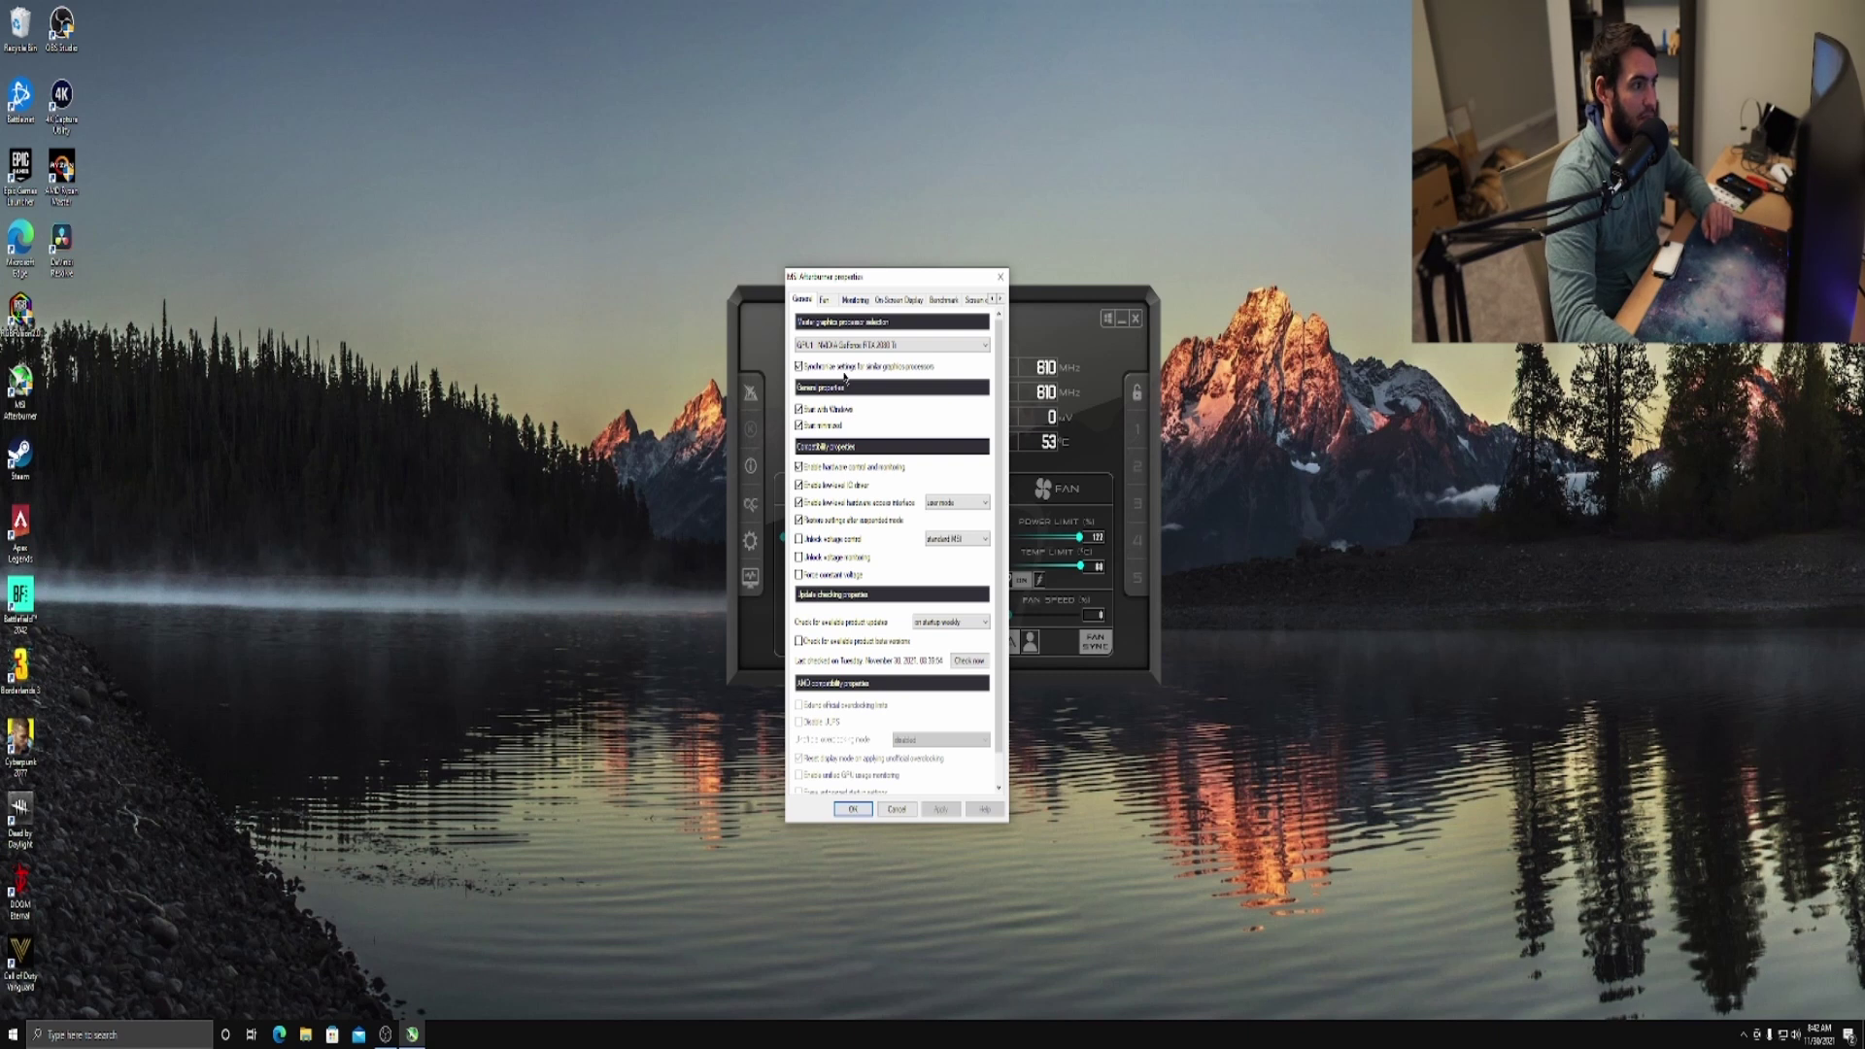
Enable user-defined software automatic fan control with the custom fan speed curve, and apply it
click(824, 304)
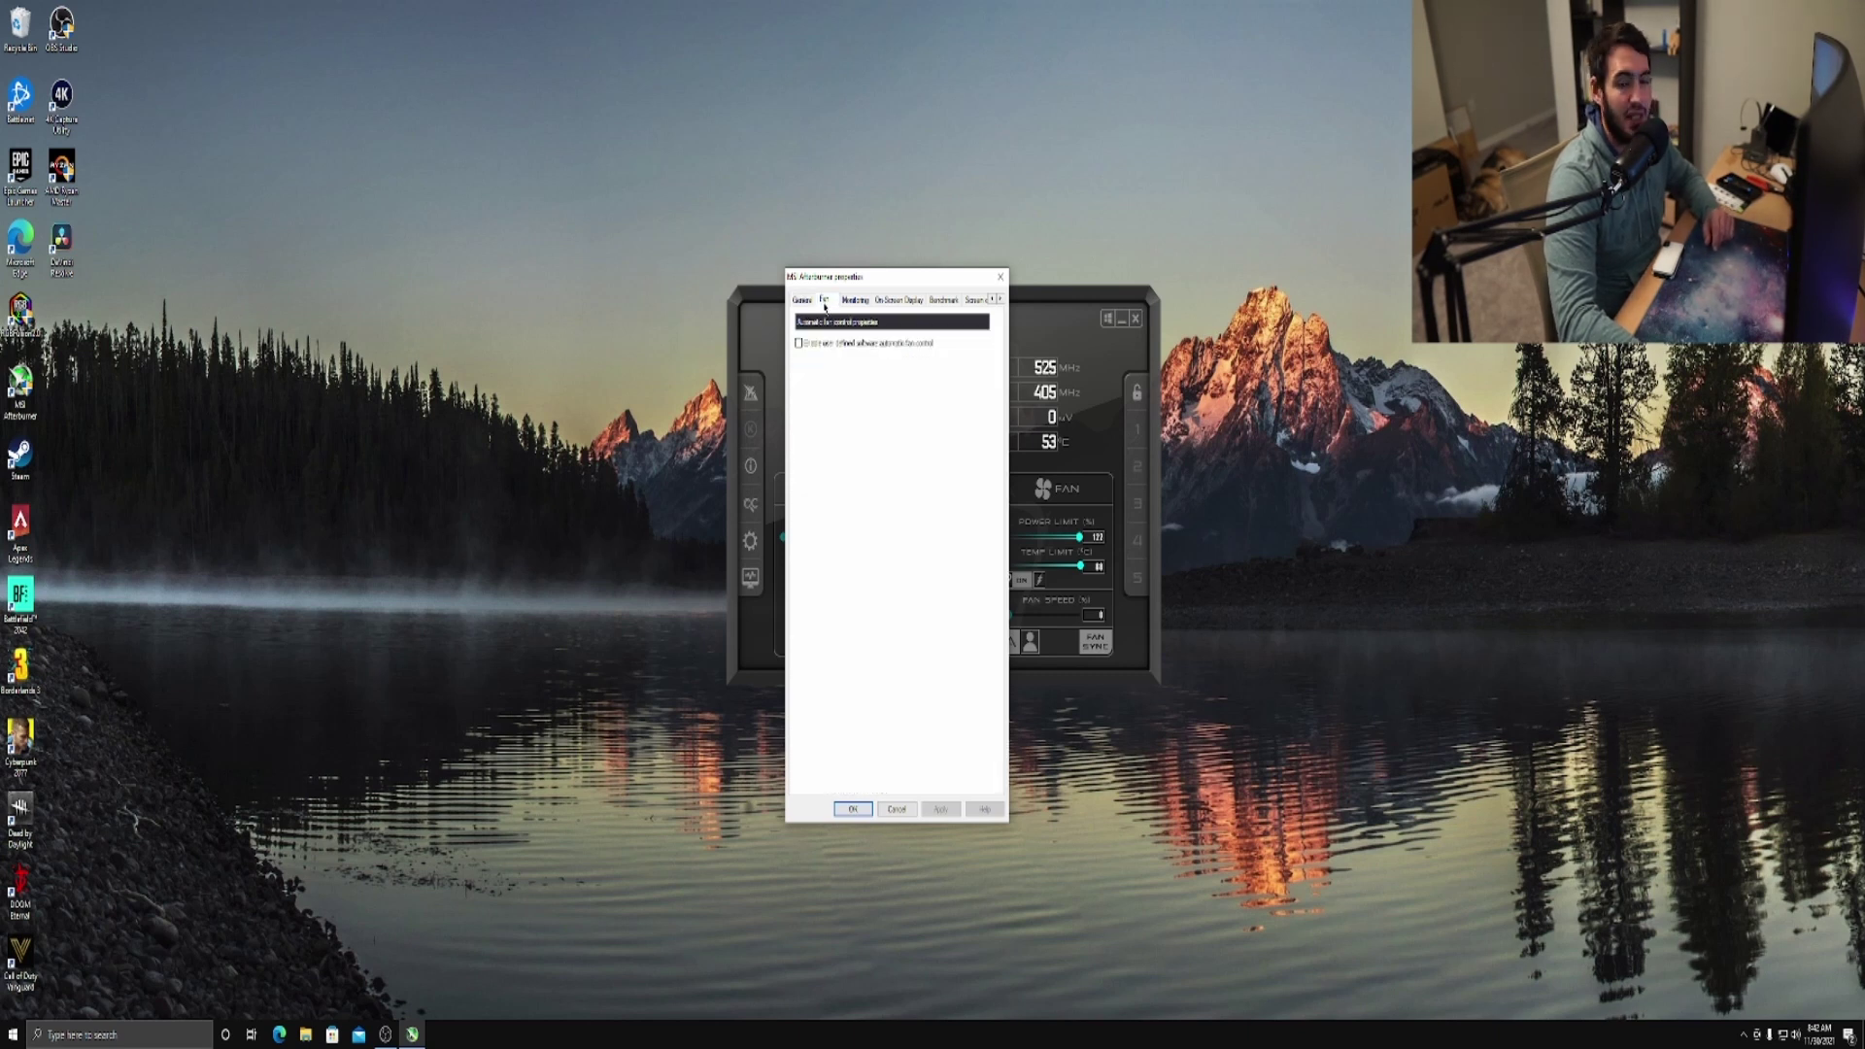
click(811, 344)
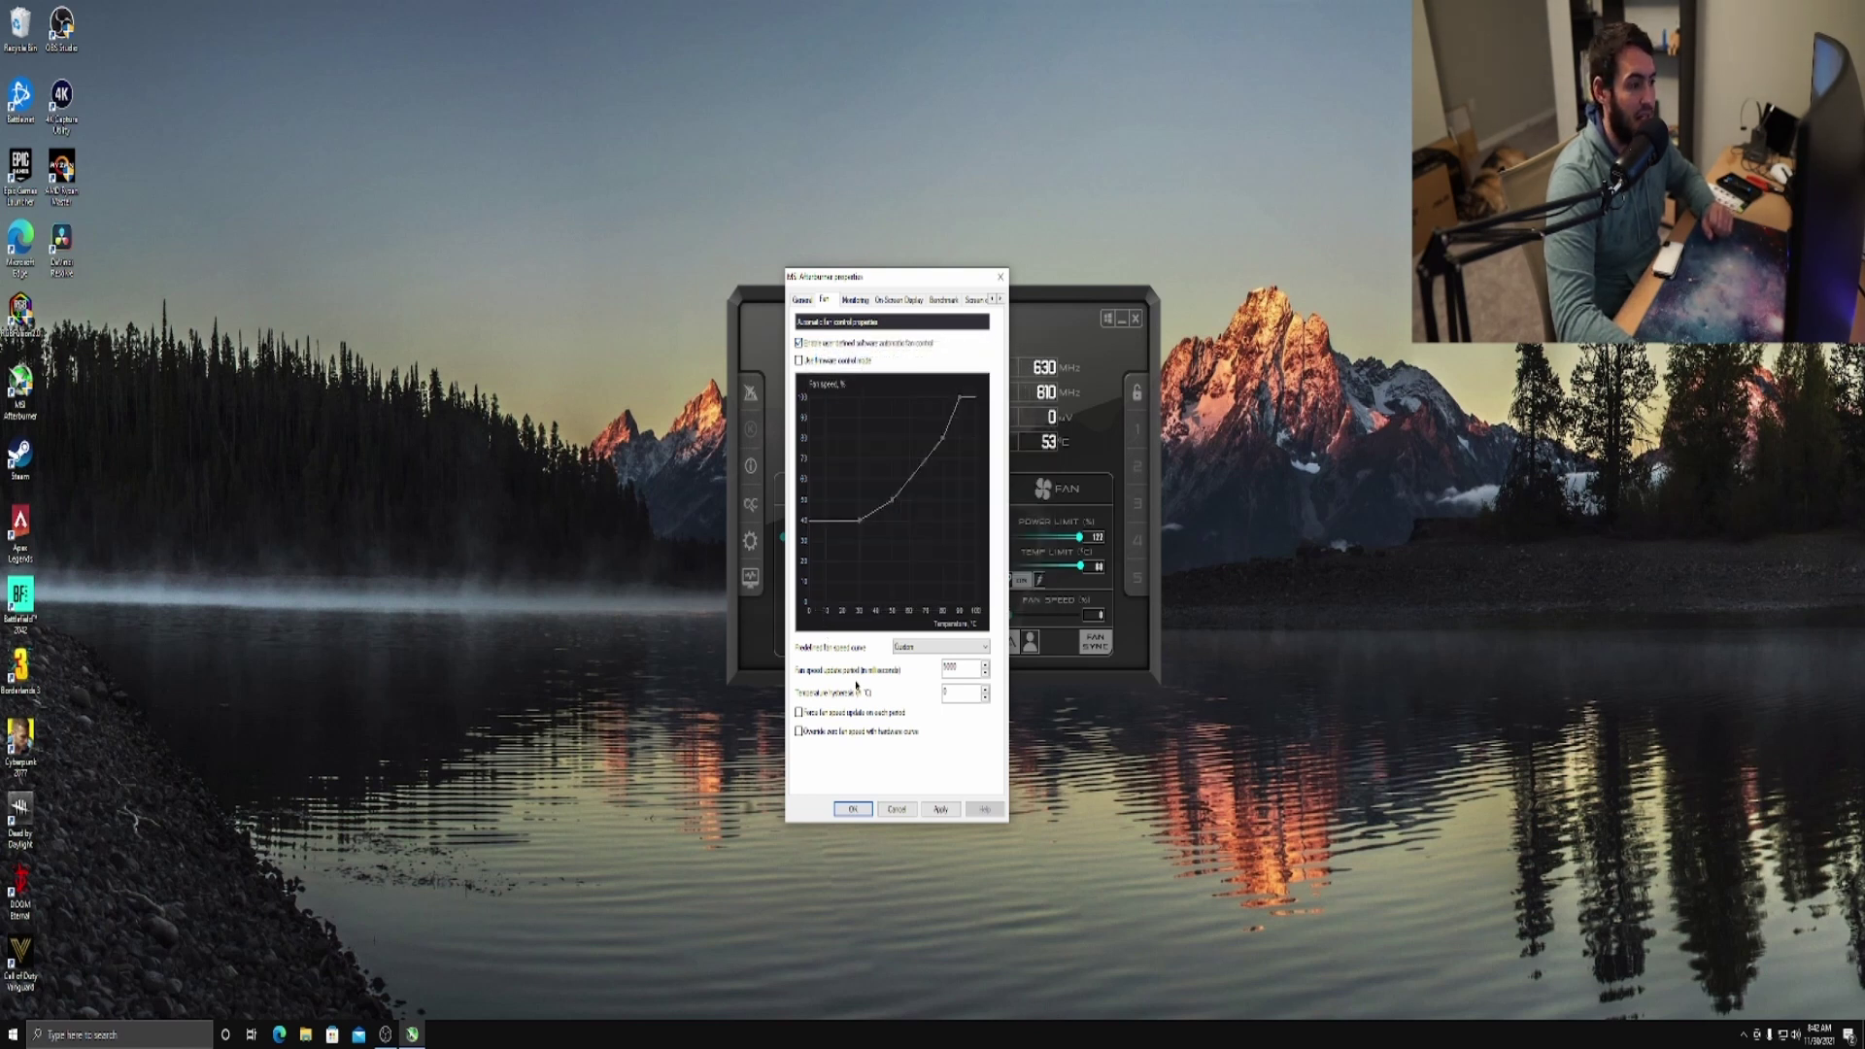
mouse_move(861, 526)
mouse_down()
mouse_move(861, 544)
mouse_move(880, 519)
mouse_move(854, 510)
mouse_move(861, 525)
mouse_up()
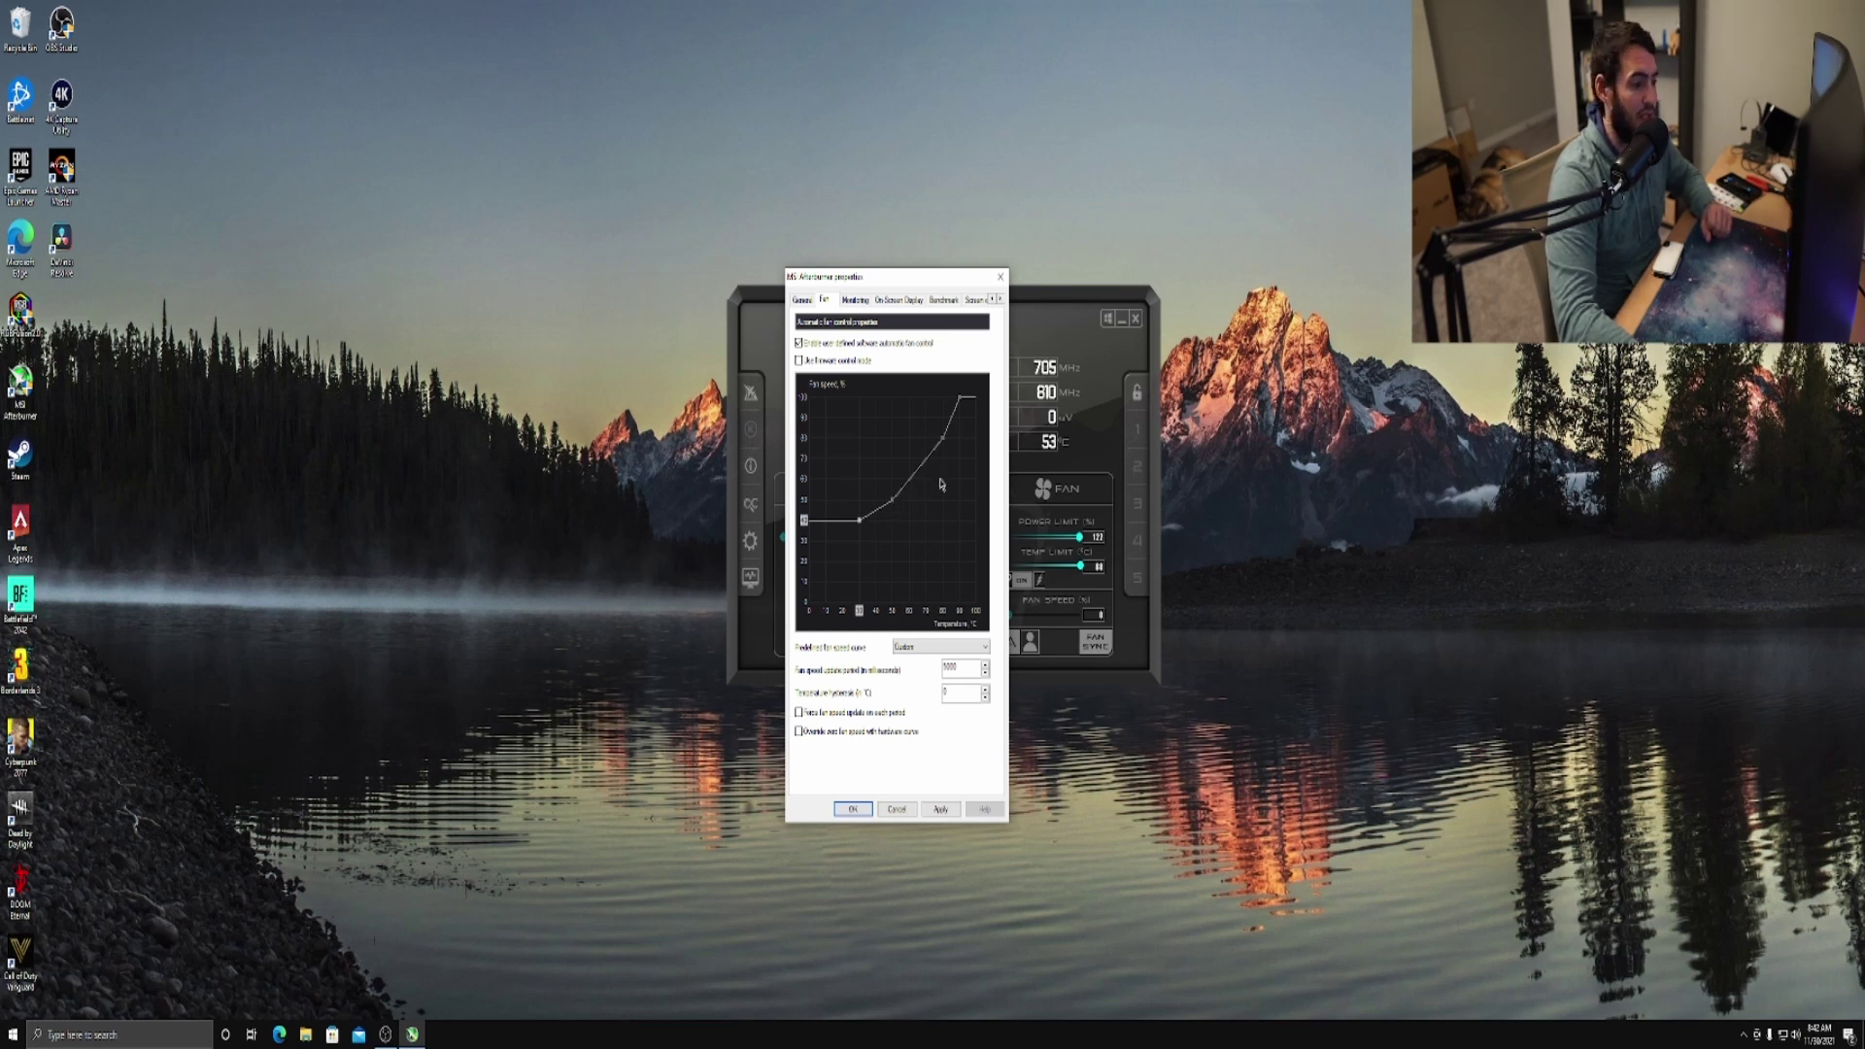
click(940, 810)
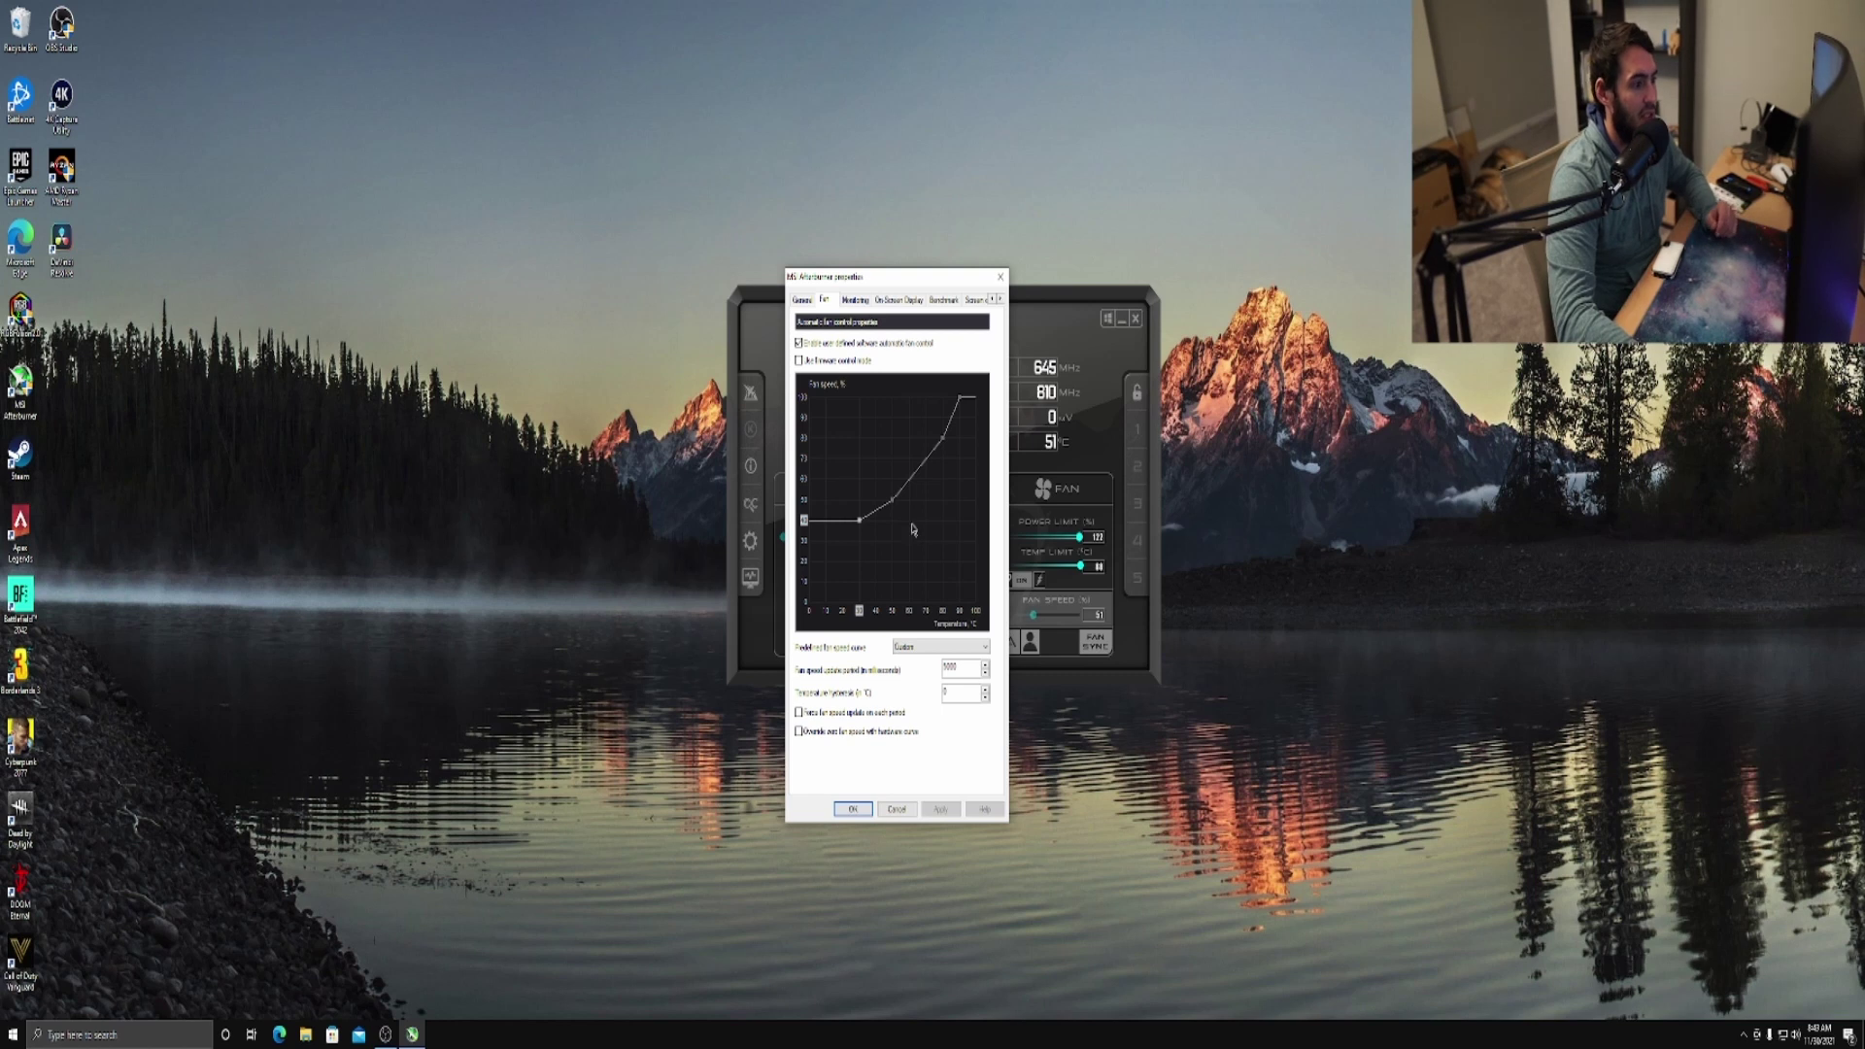
Enable On-Screen Display for the GPU temperature and GPU usage graphs in the hardware monitoring properties
click(856, 300)
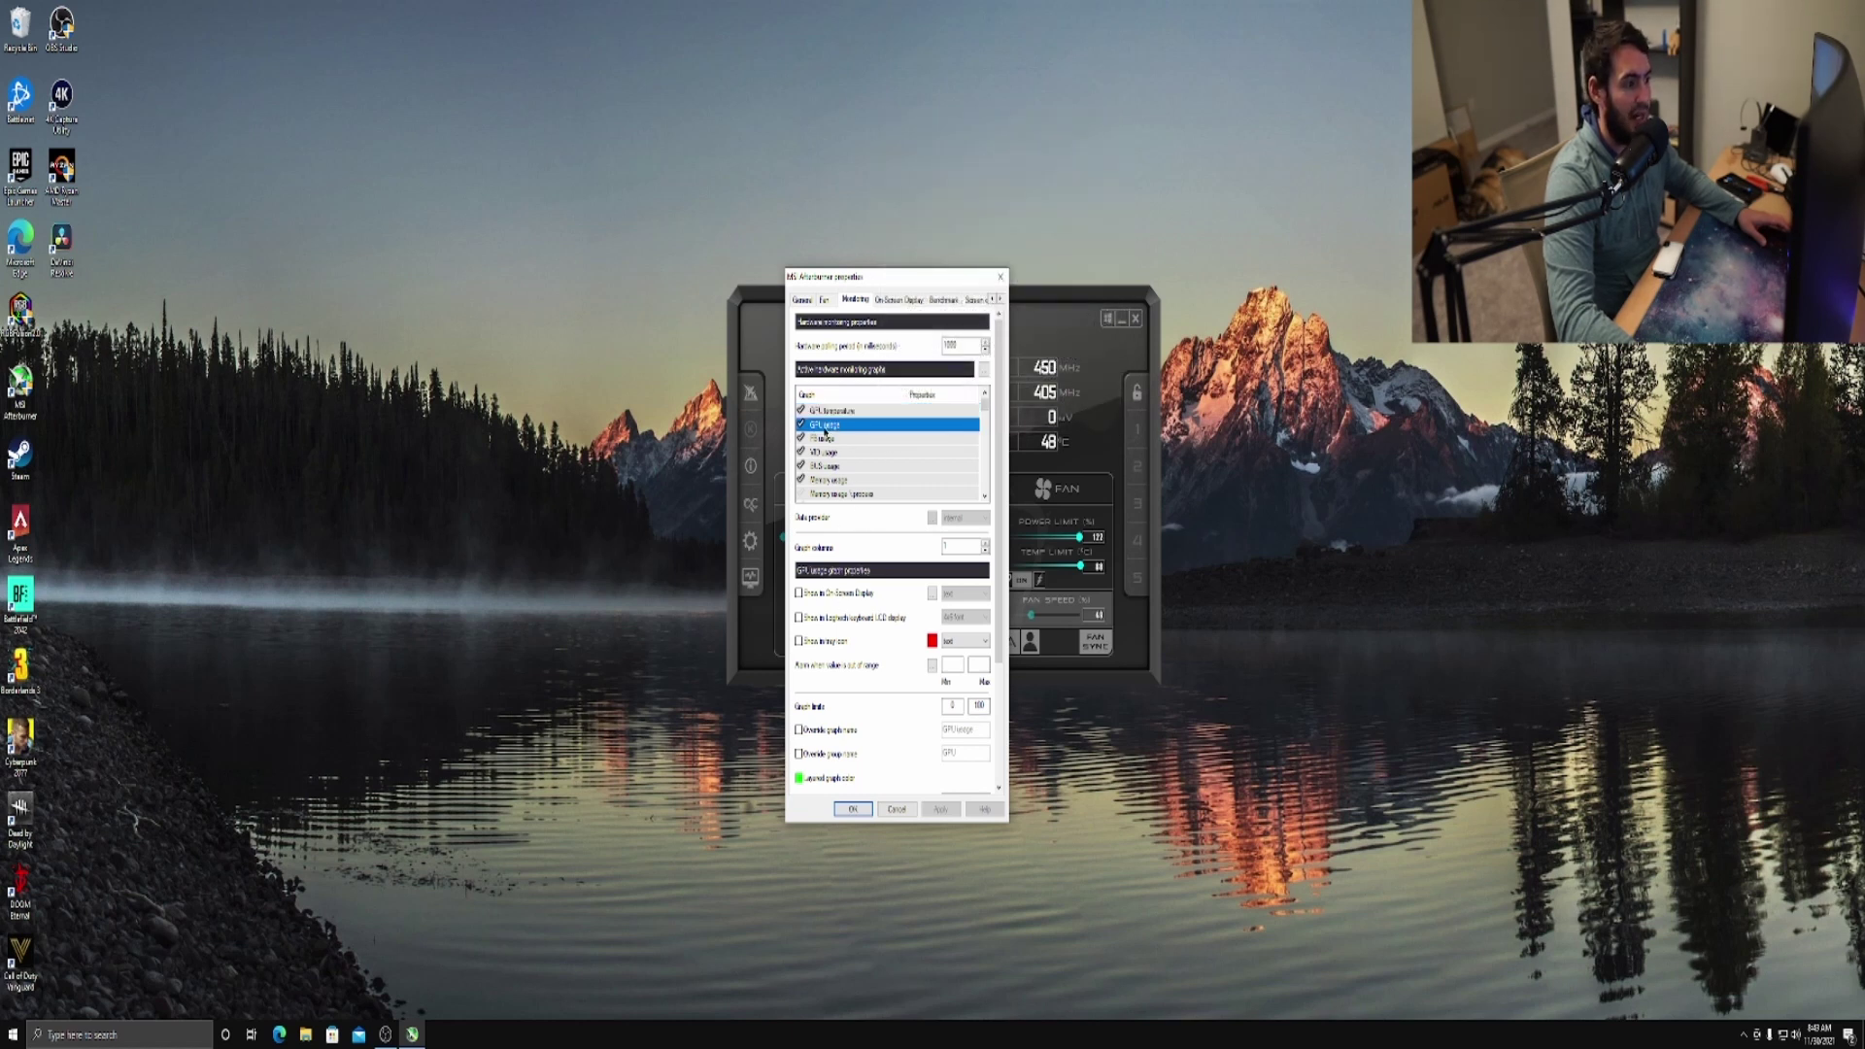
click(827, 597)
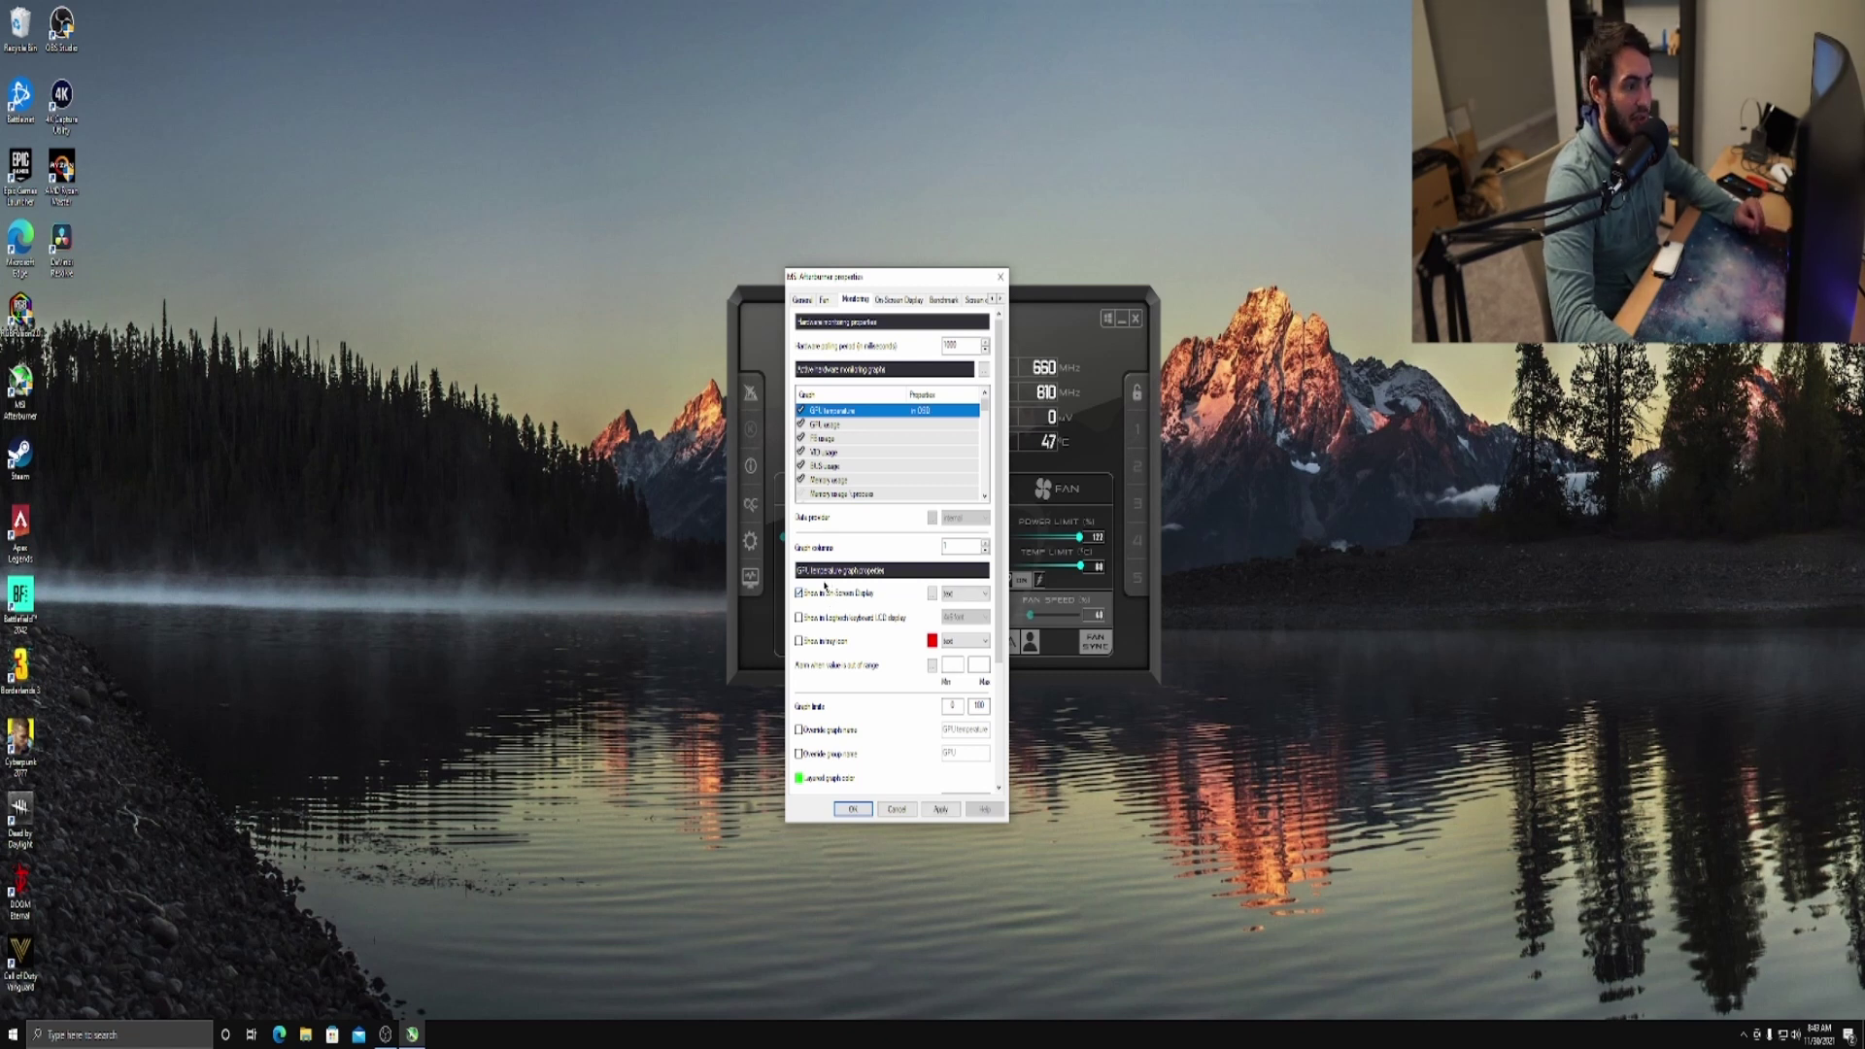
click(846, 425)
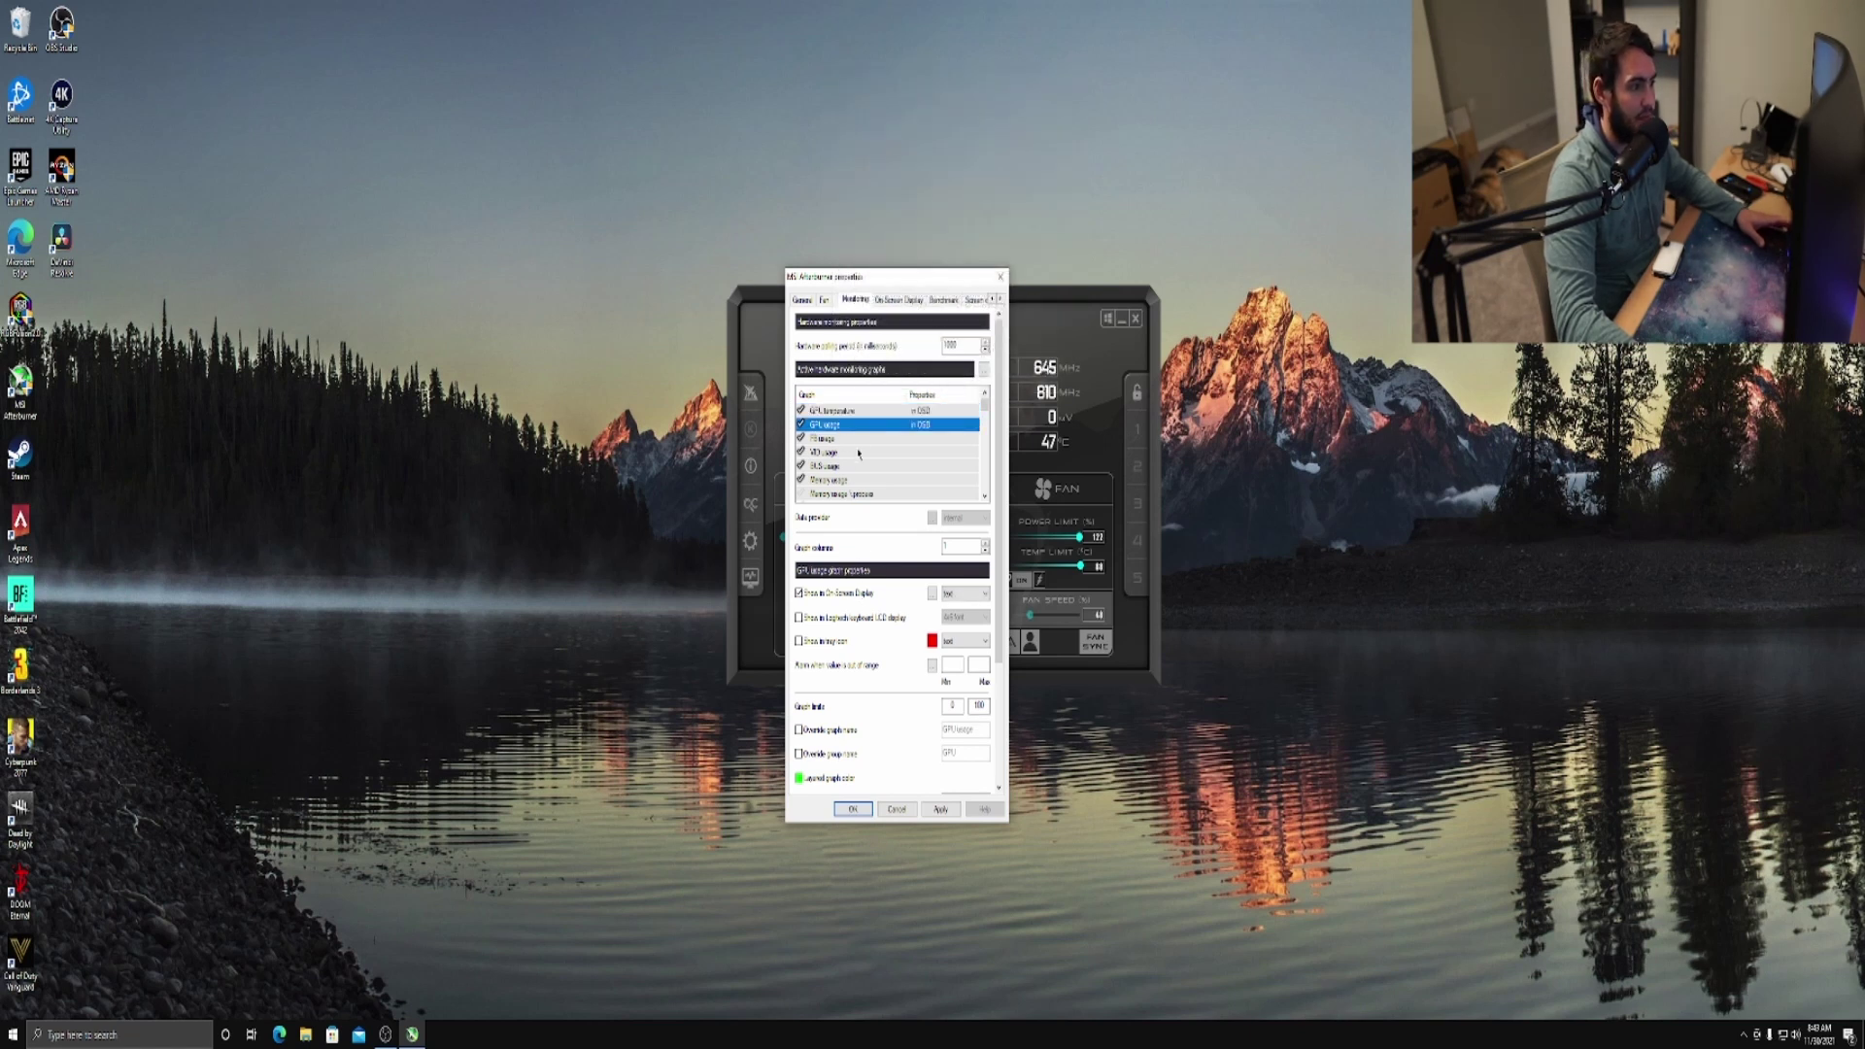
Enable On-Screen Display for the core clock and memory clock graphs
scroll(850, 466, down, 1)
click(850, 466)
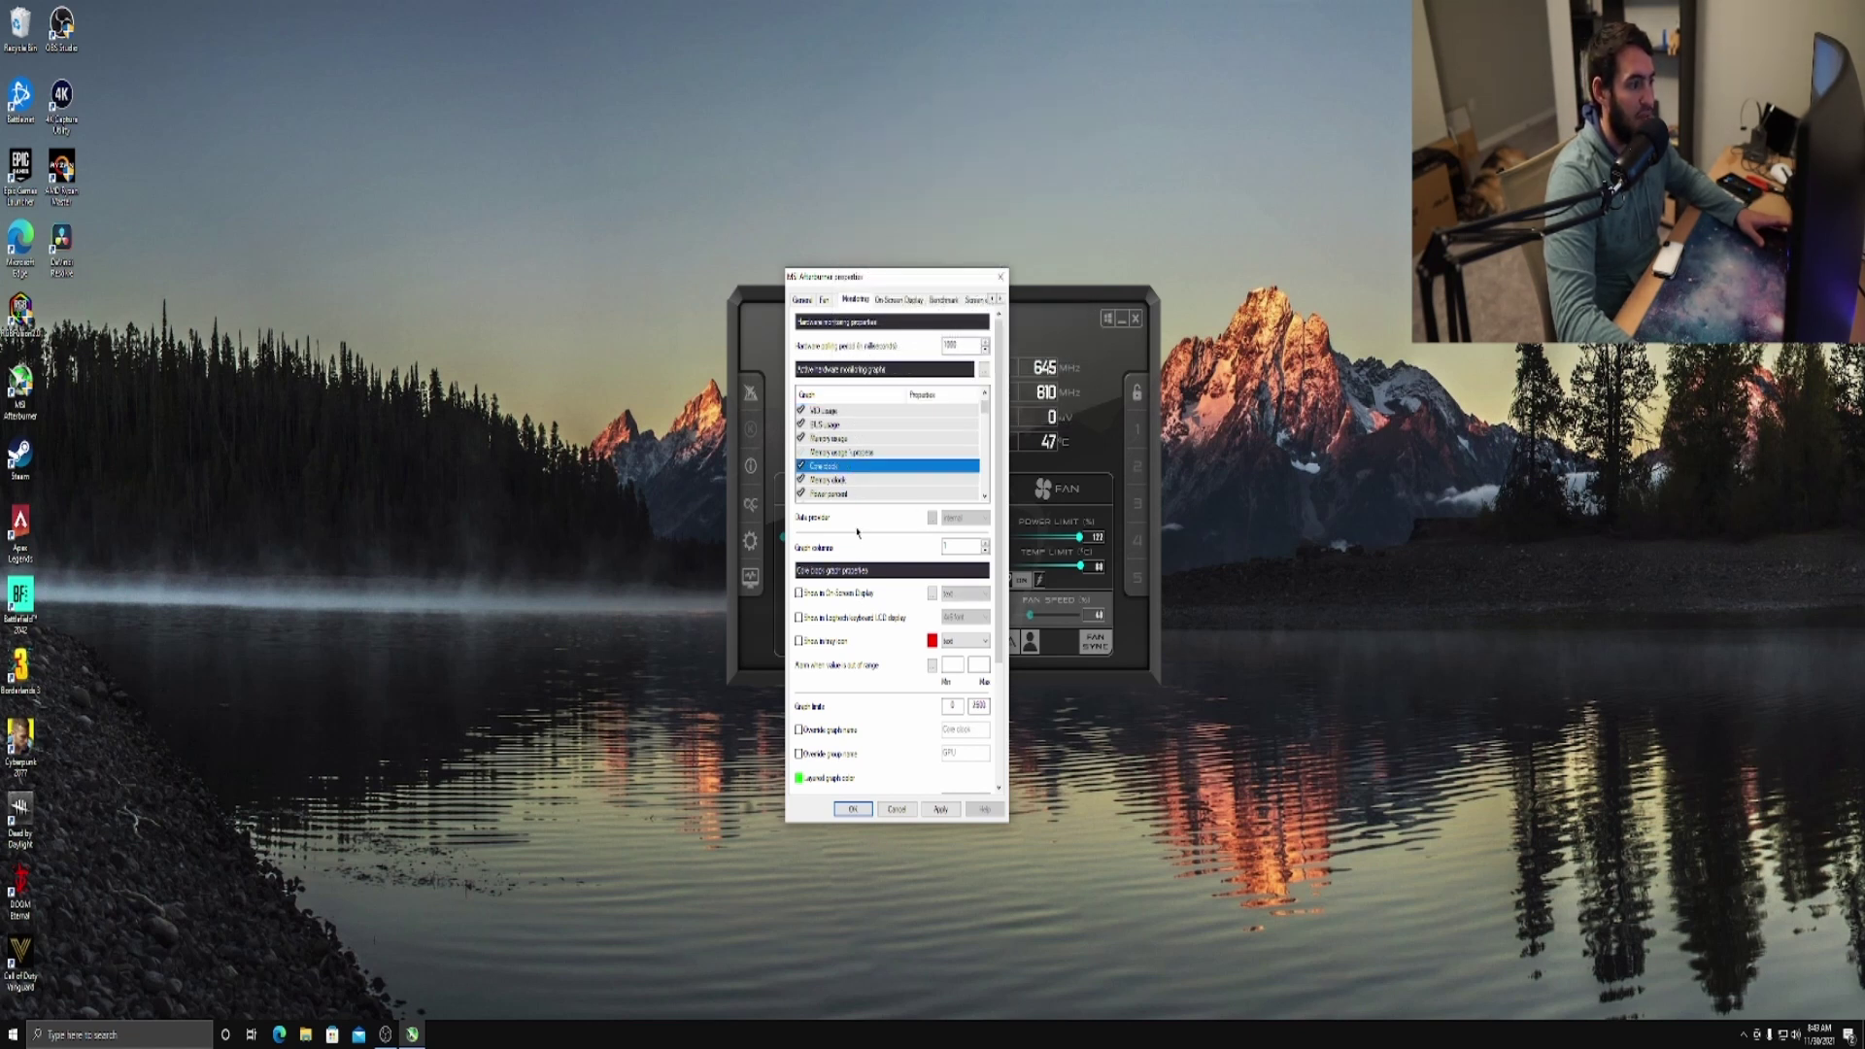
click(841, 594)
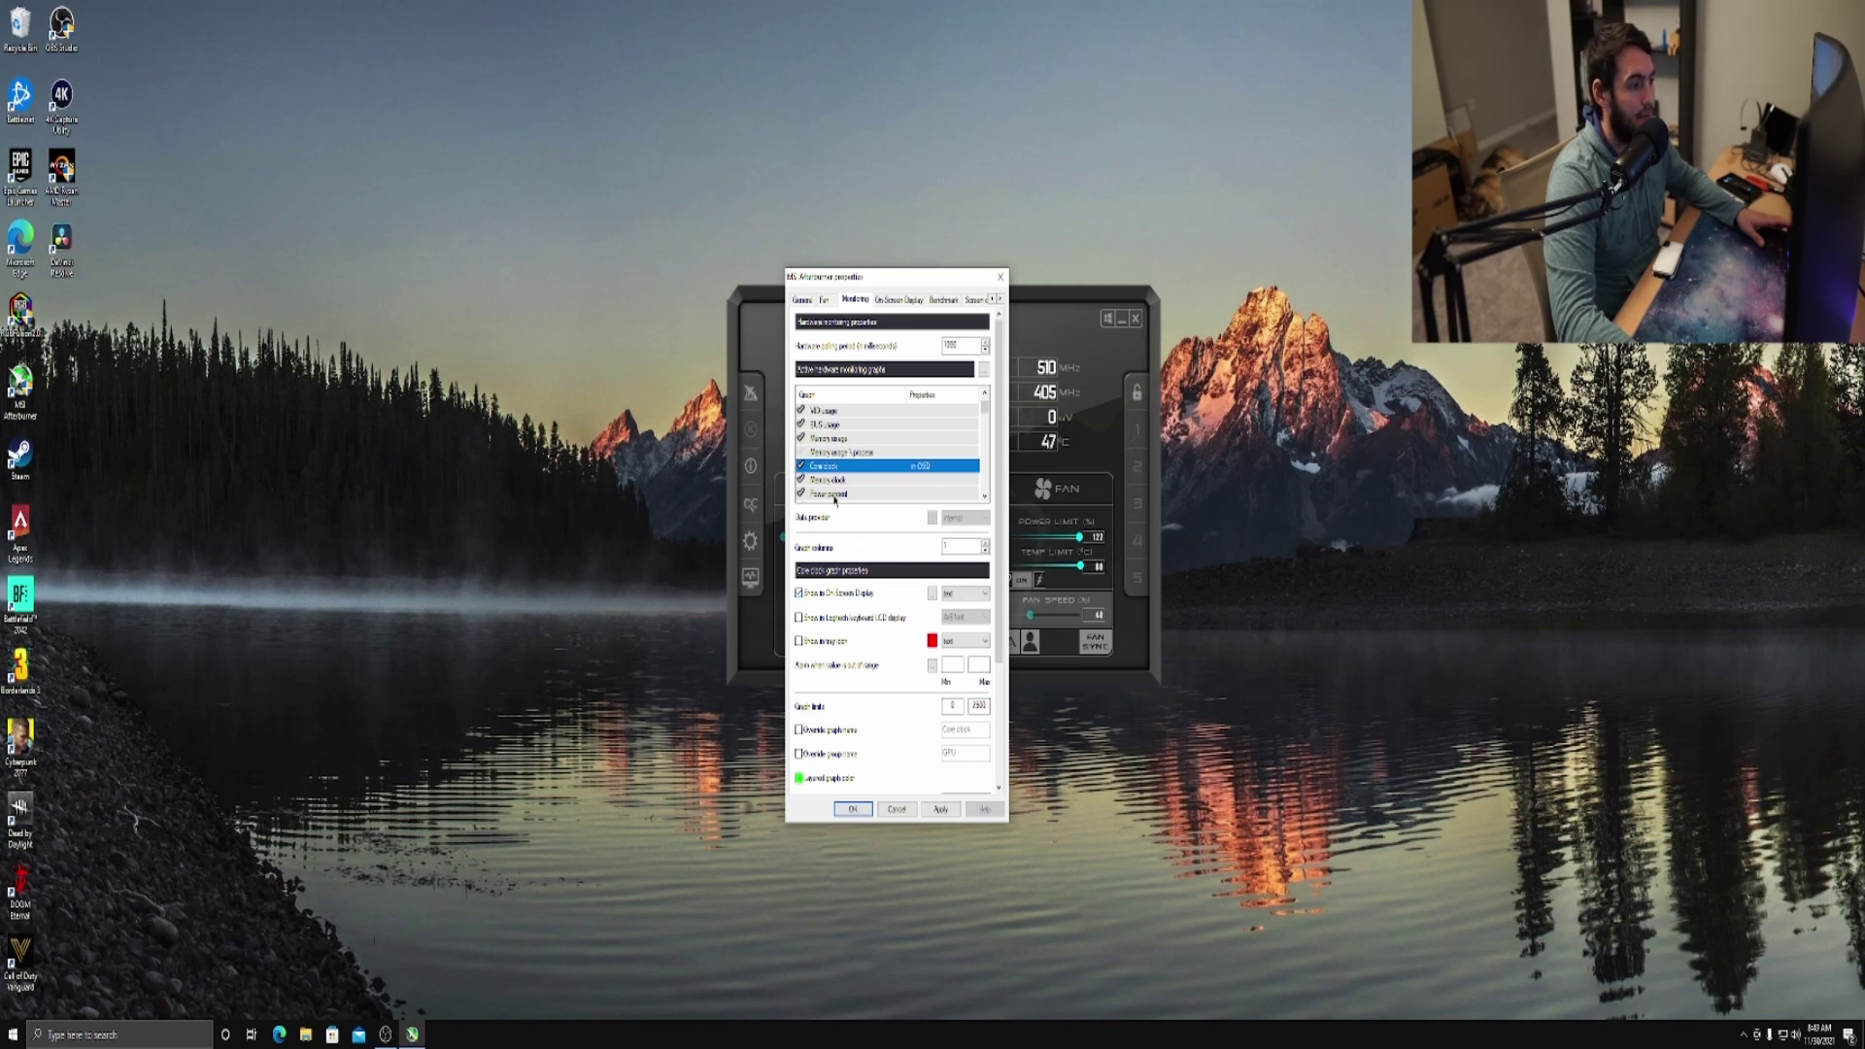
click(837, 480)
click(842, 595)
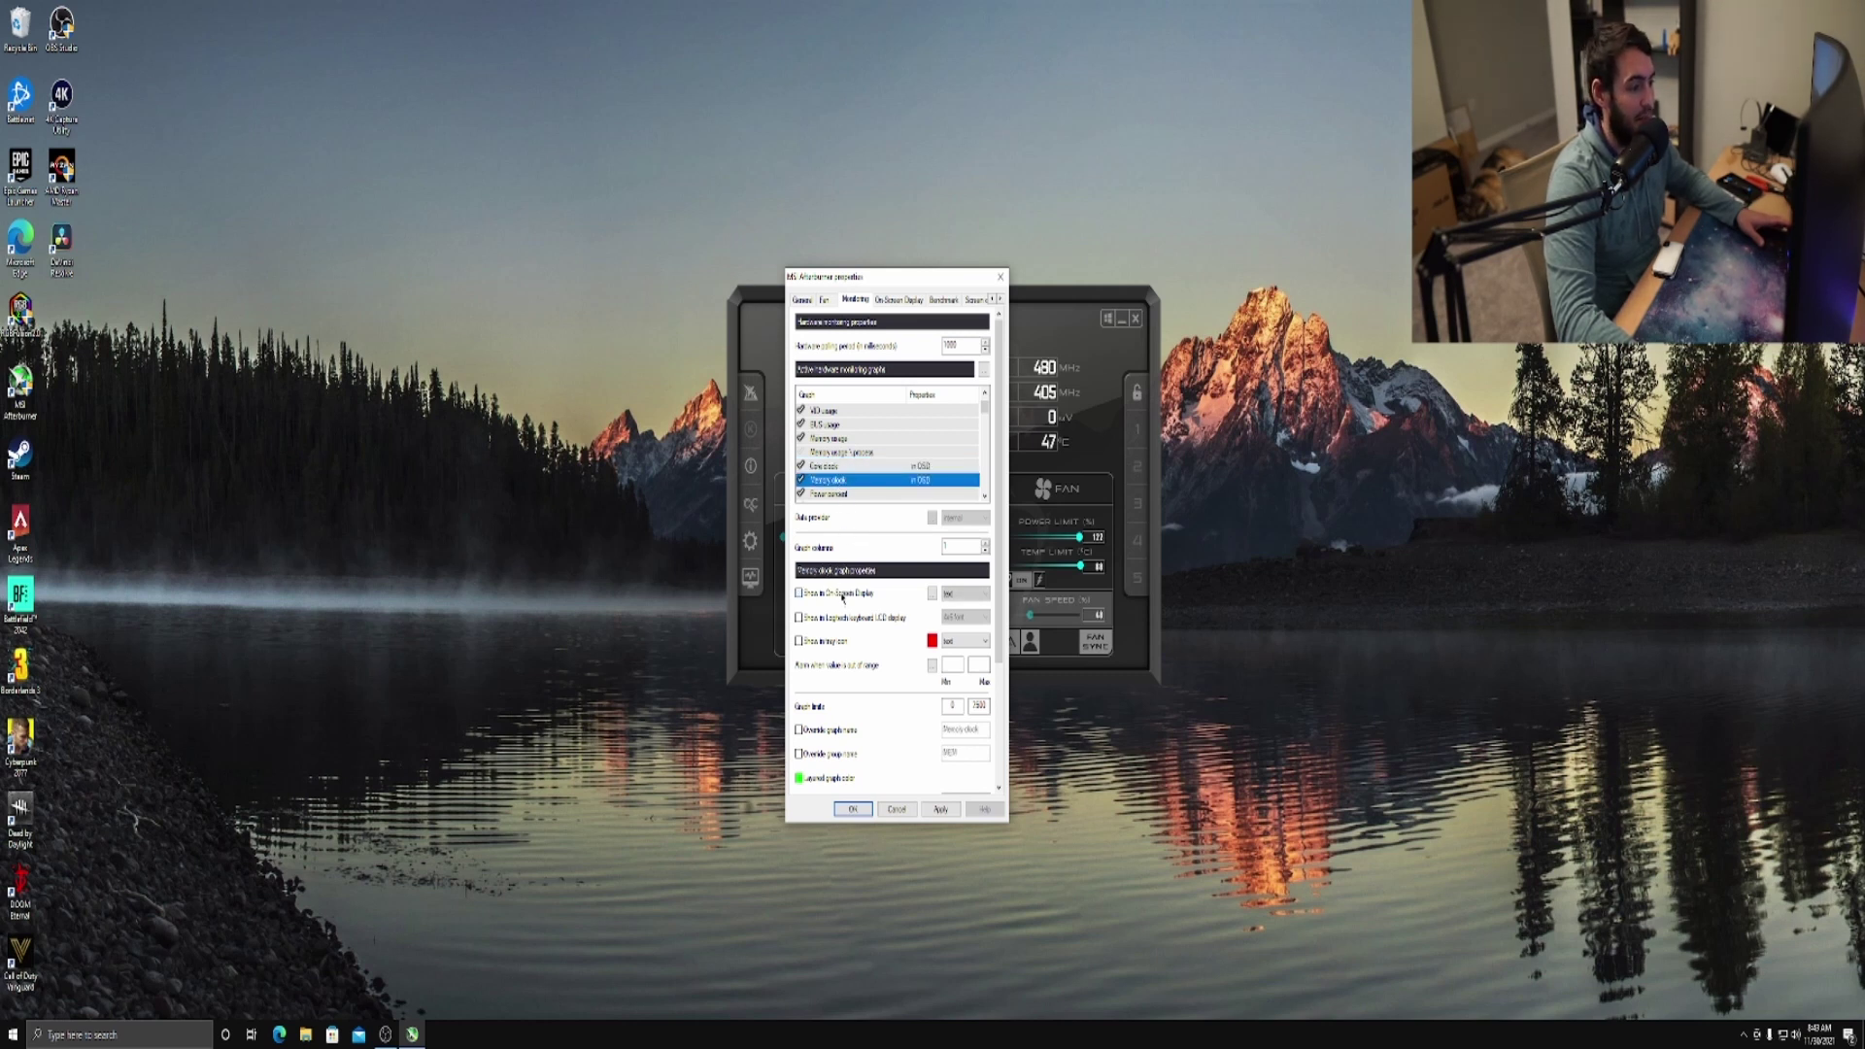
scroll(906, 458, down, 1)
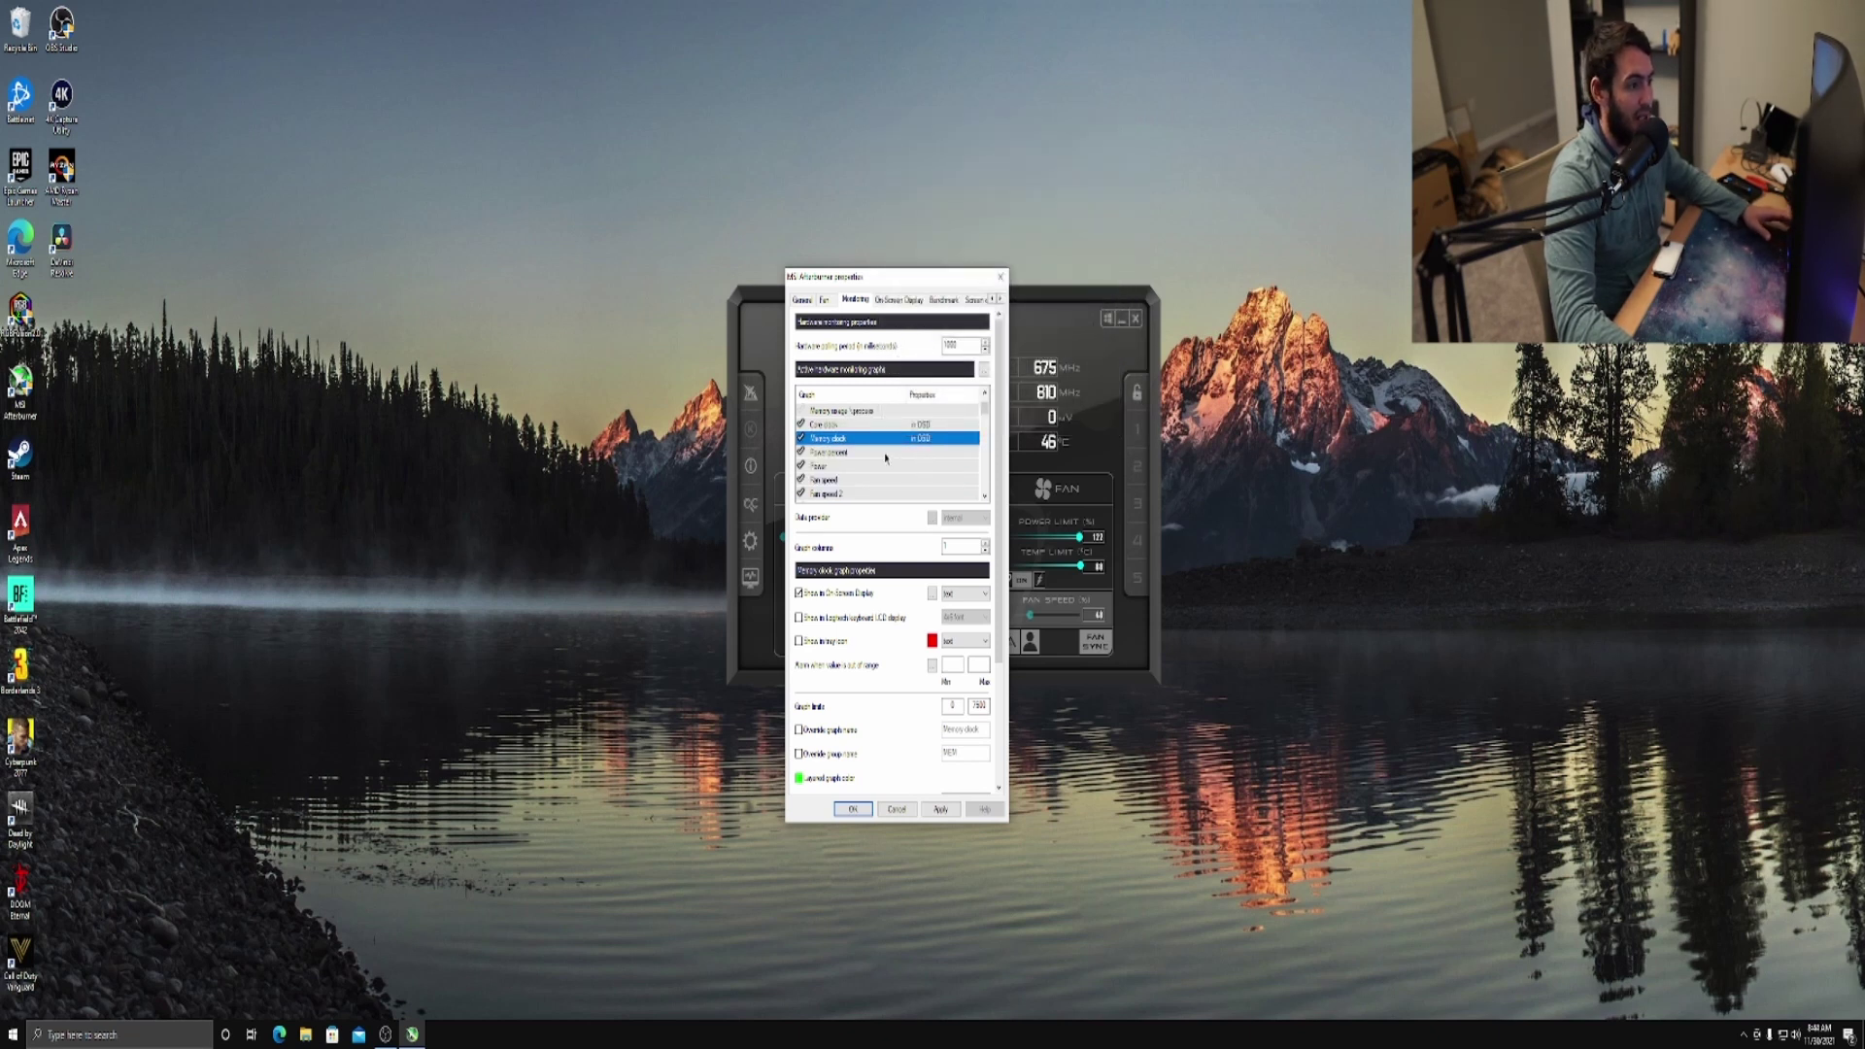
click(886, 454)
scroll(944, 437, down, 5)
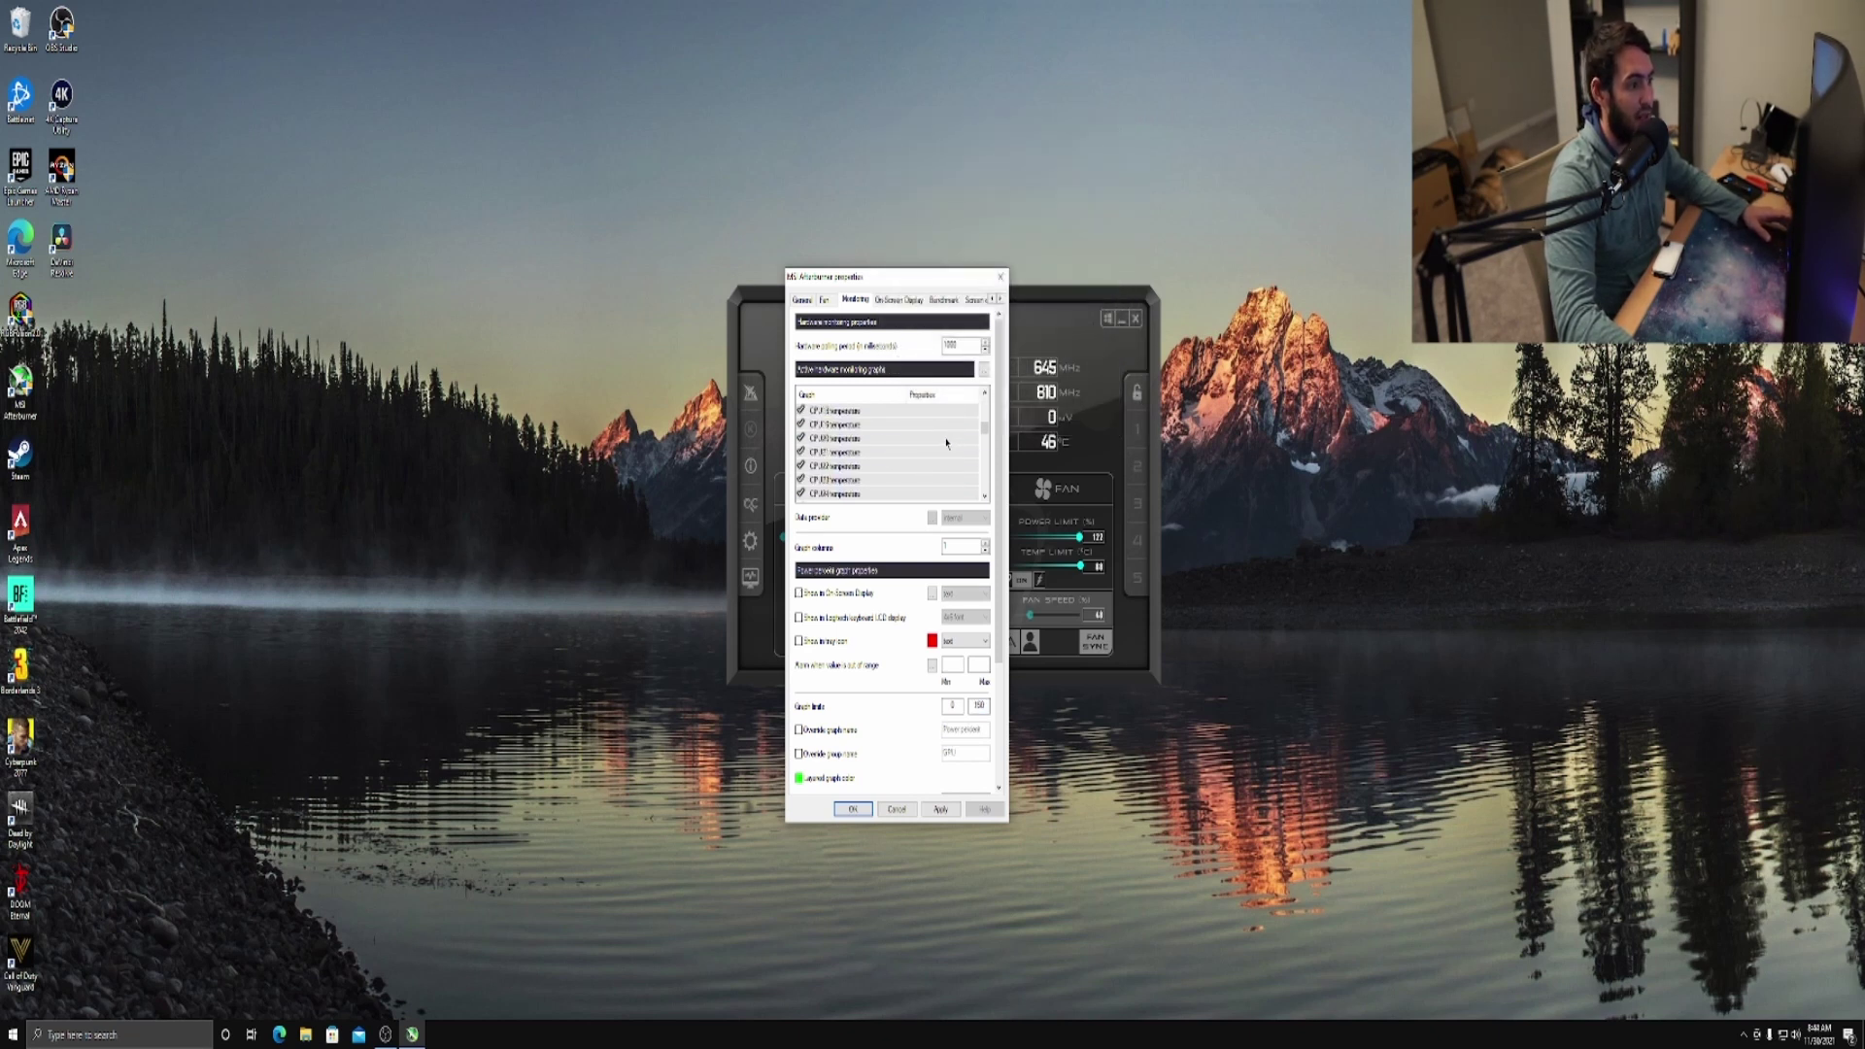
shift+click(915, 486)
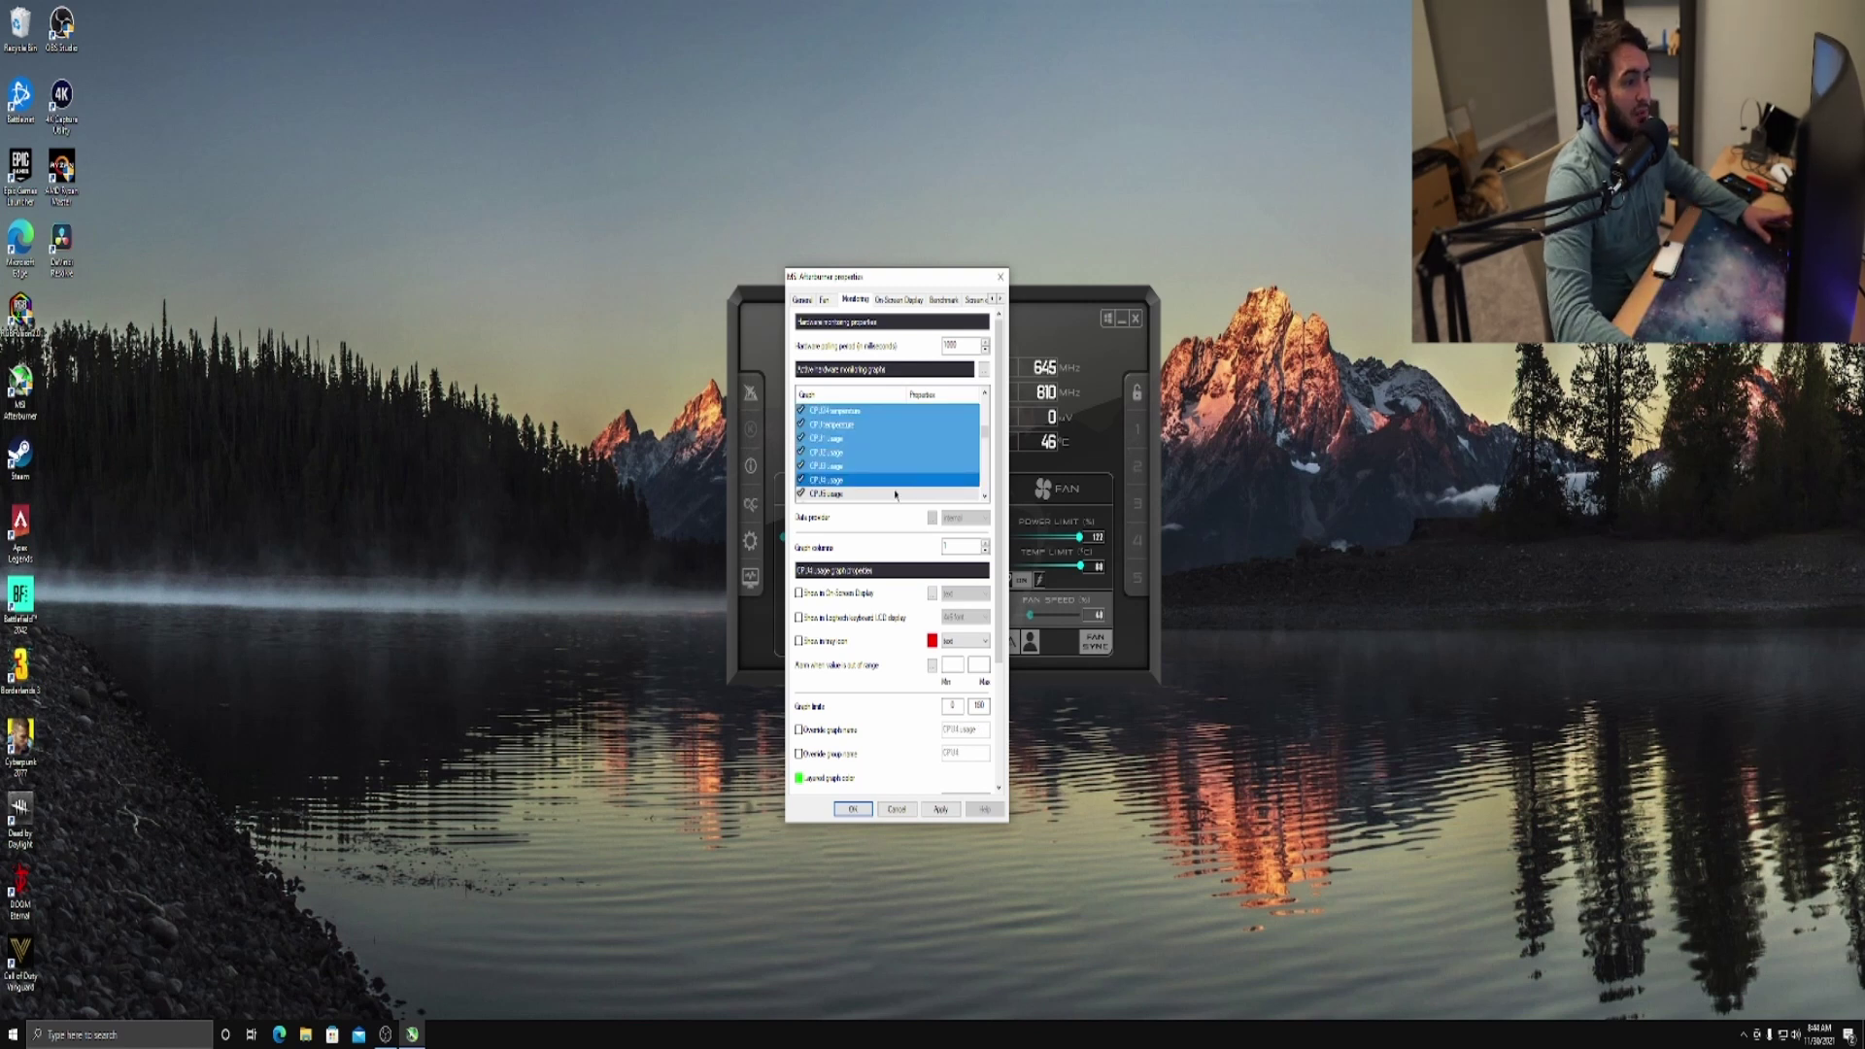
scroll(902, 463, up, 2)
scroll(891, 438, up, 5)
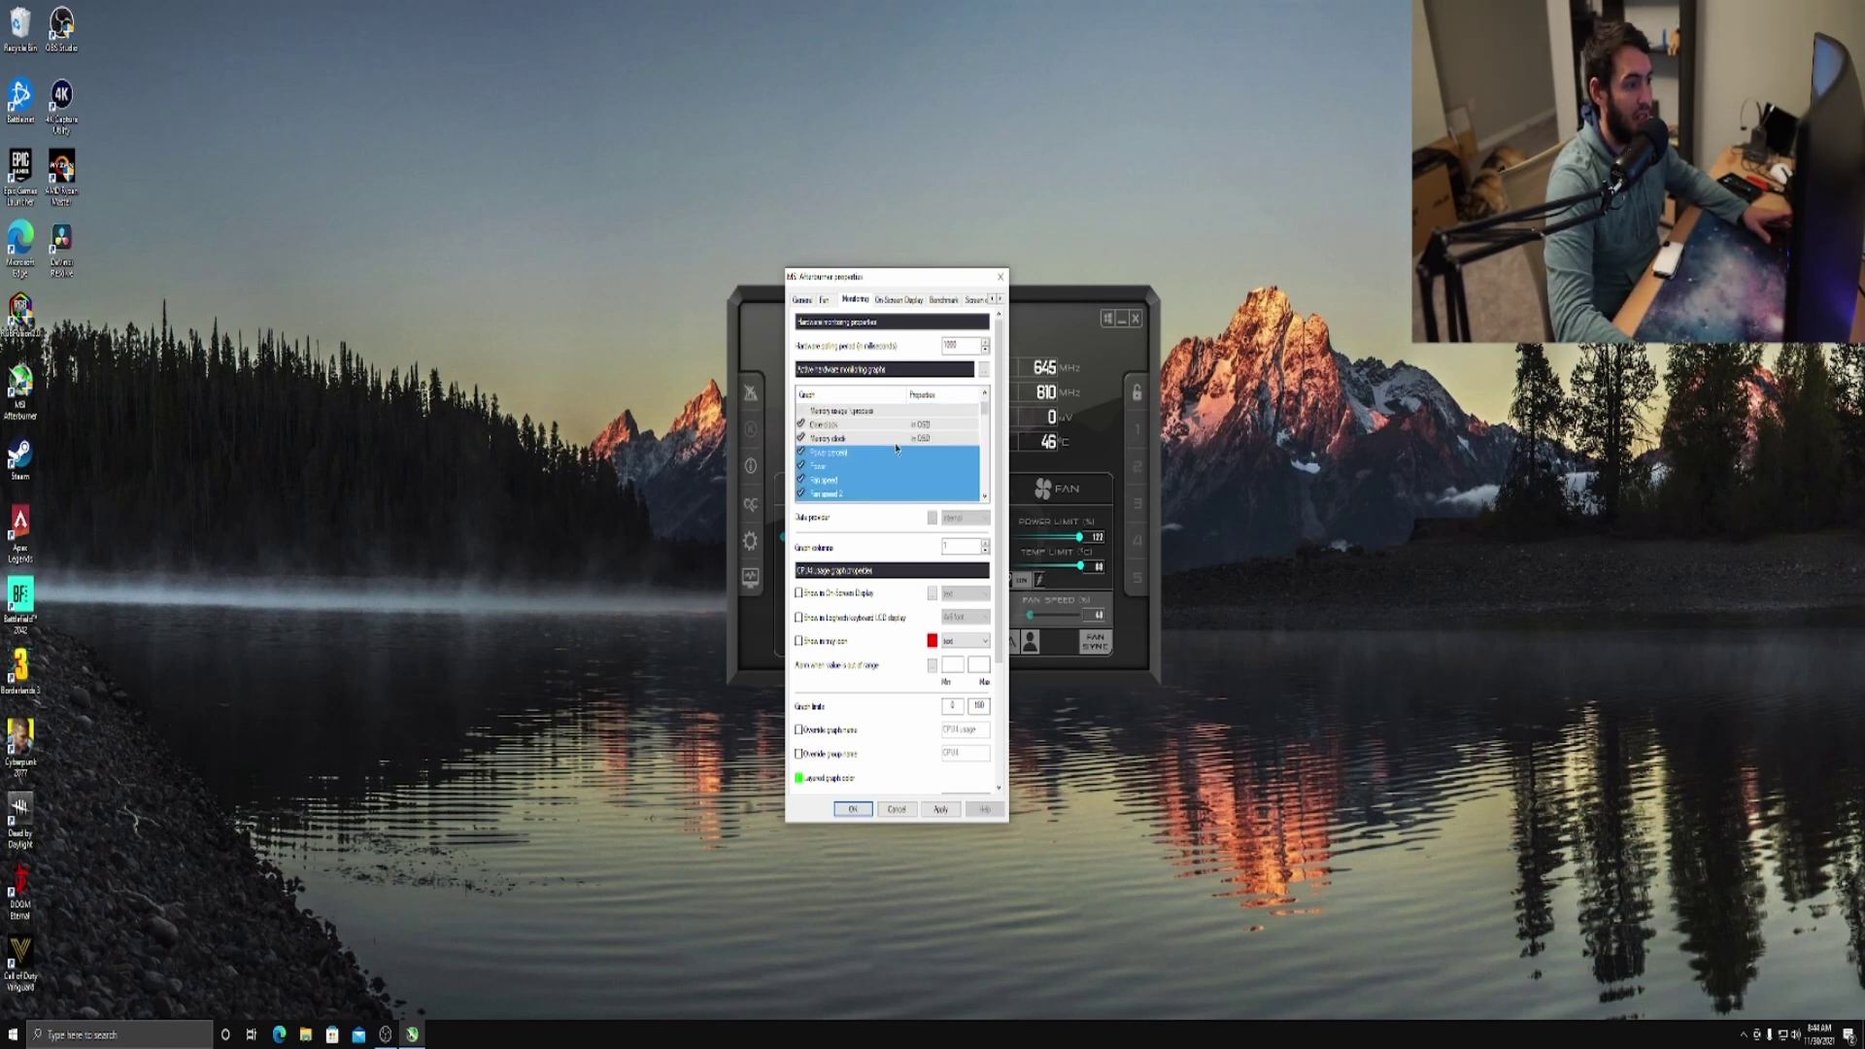
click(895, 452)
scroll(891, 442, down, 1)
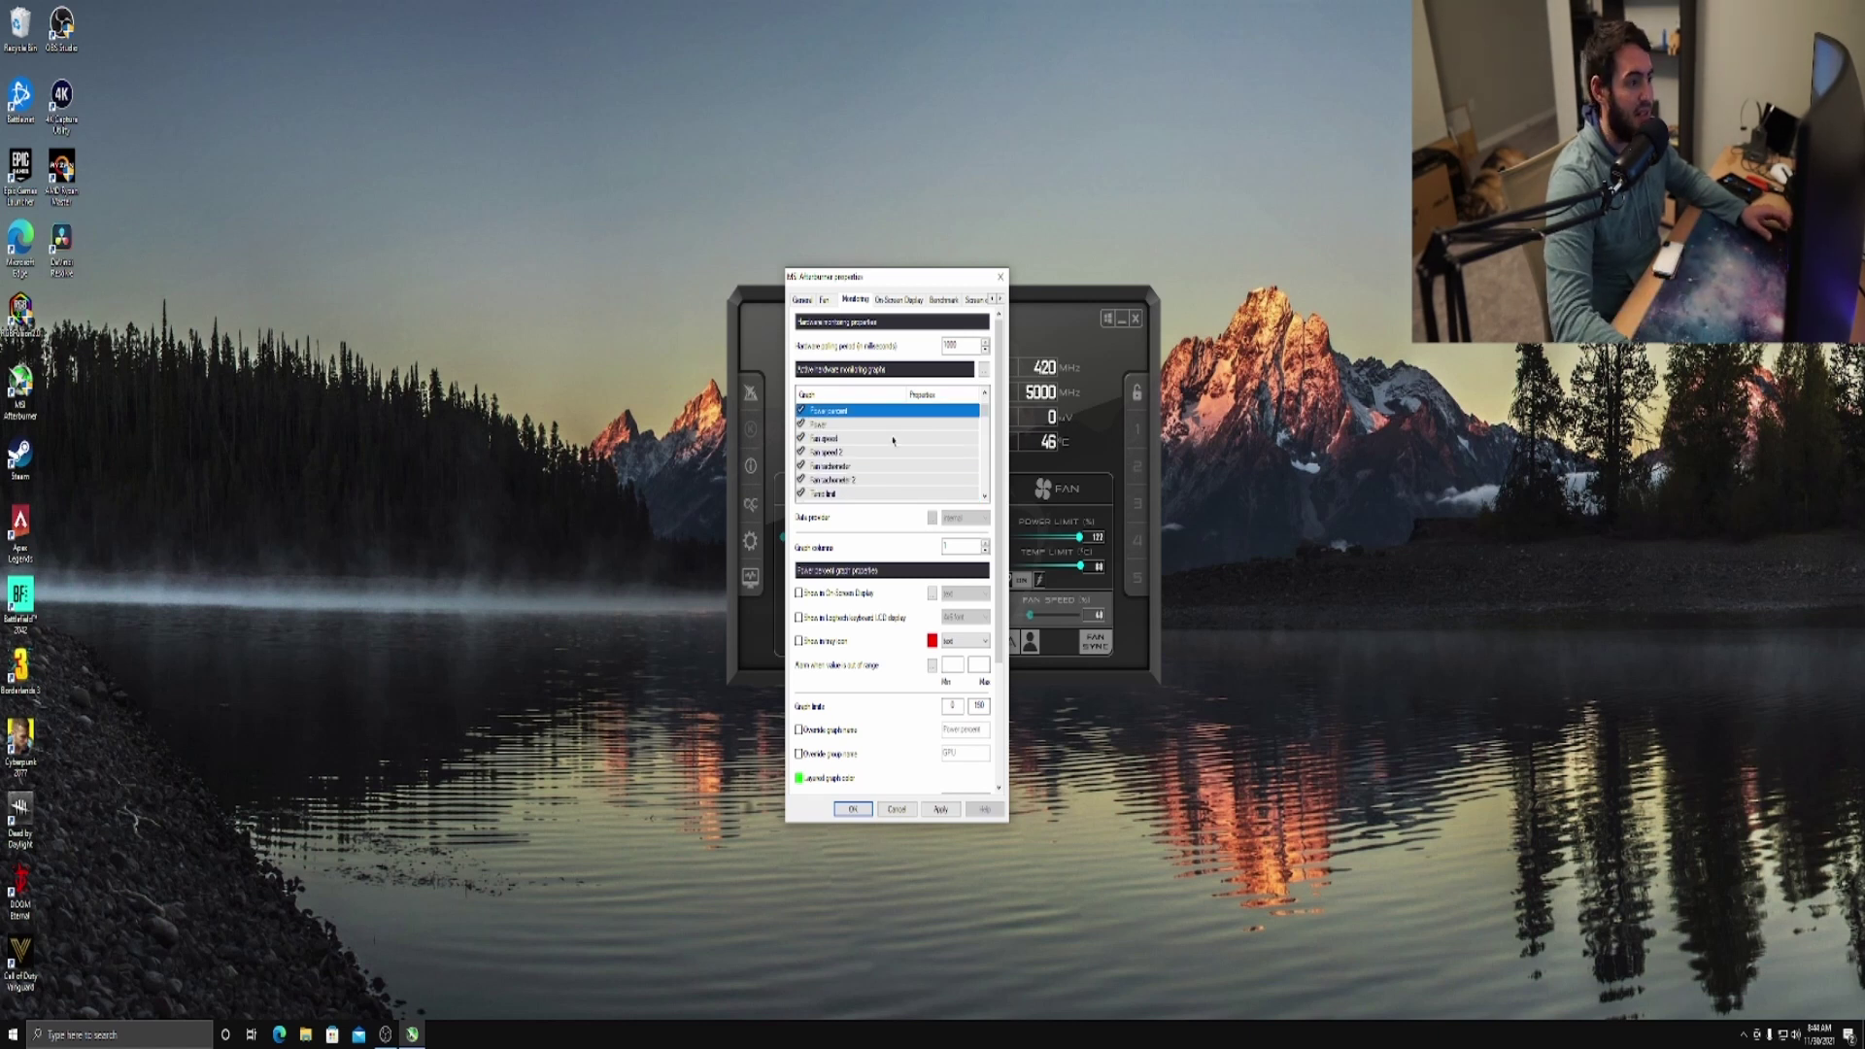
click(894, 439)
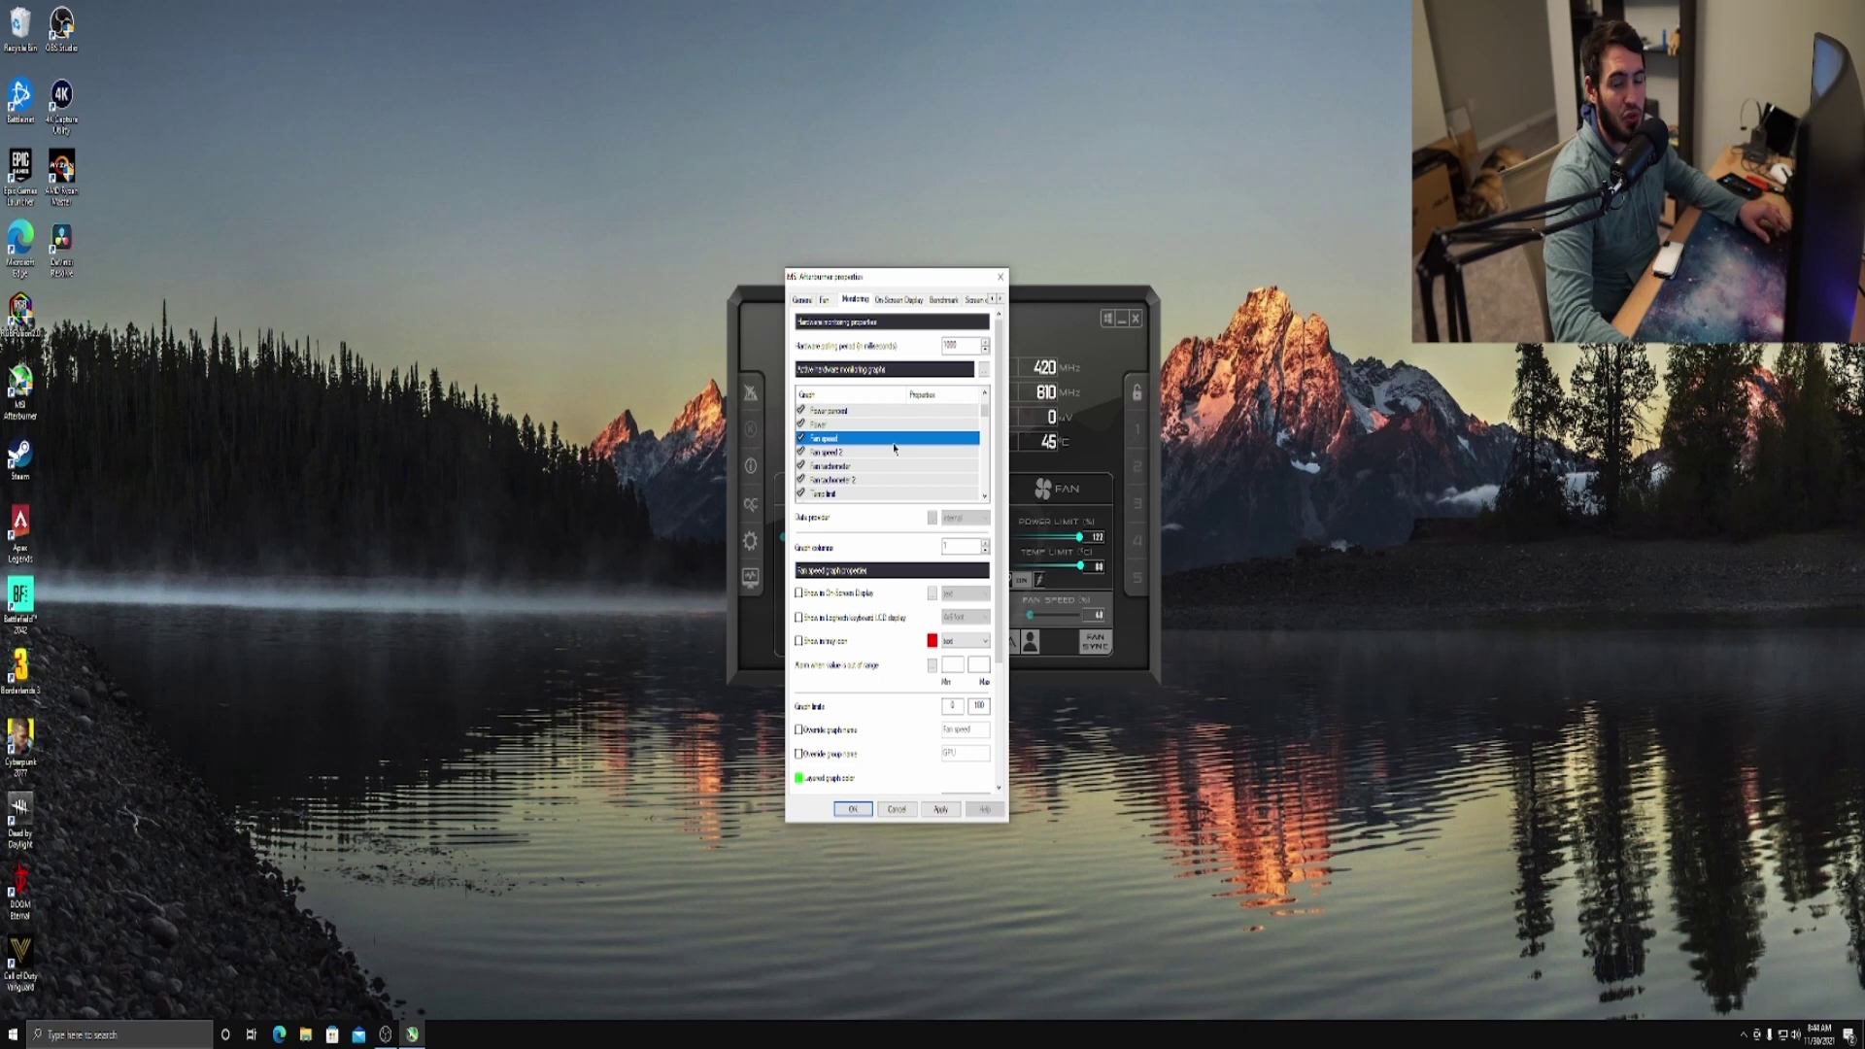
key(Down)
key(Down)
key(Down)
key(Down)
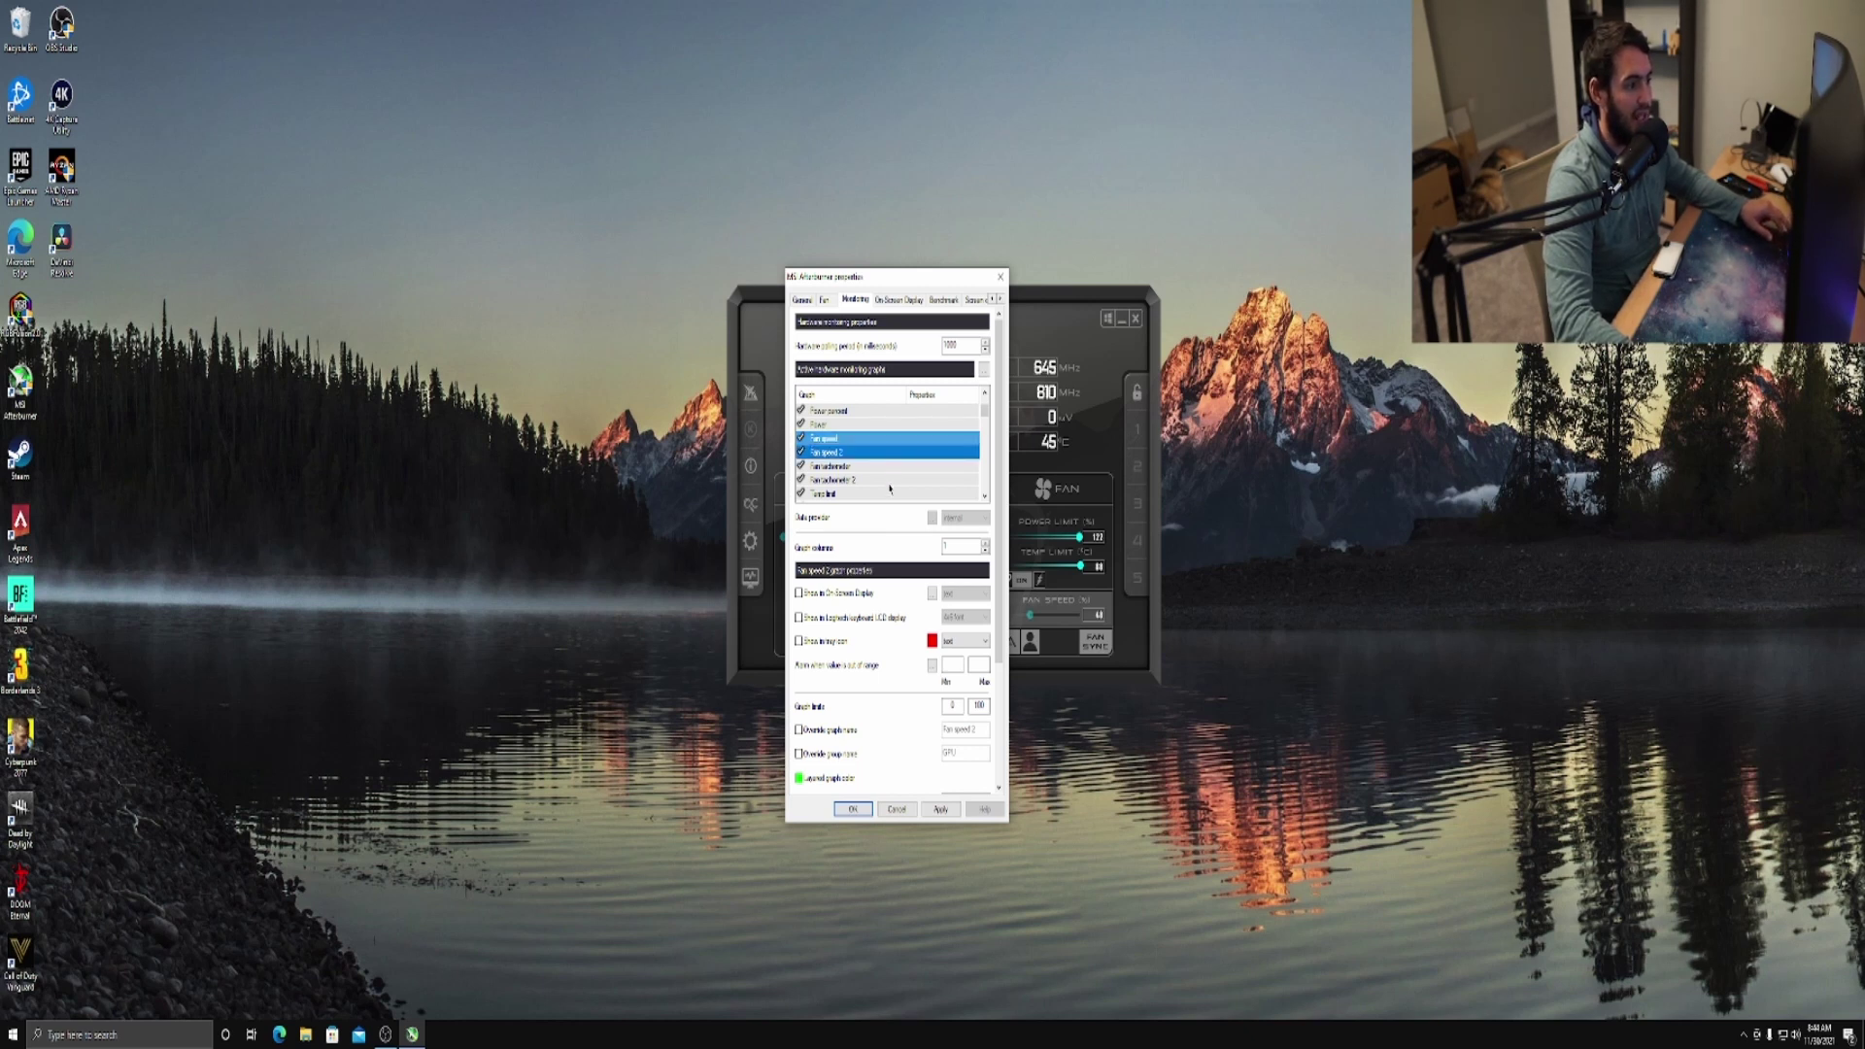
scroll(888, 469, down, 2)
ctrl+click(888, 468)
ctrl+click(888, 480)
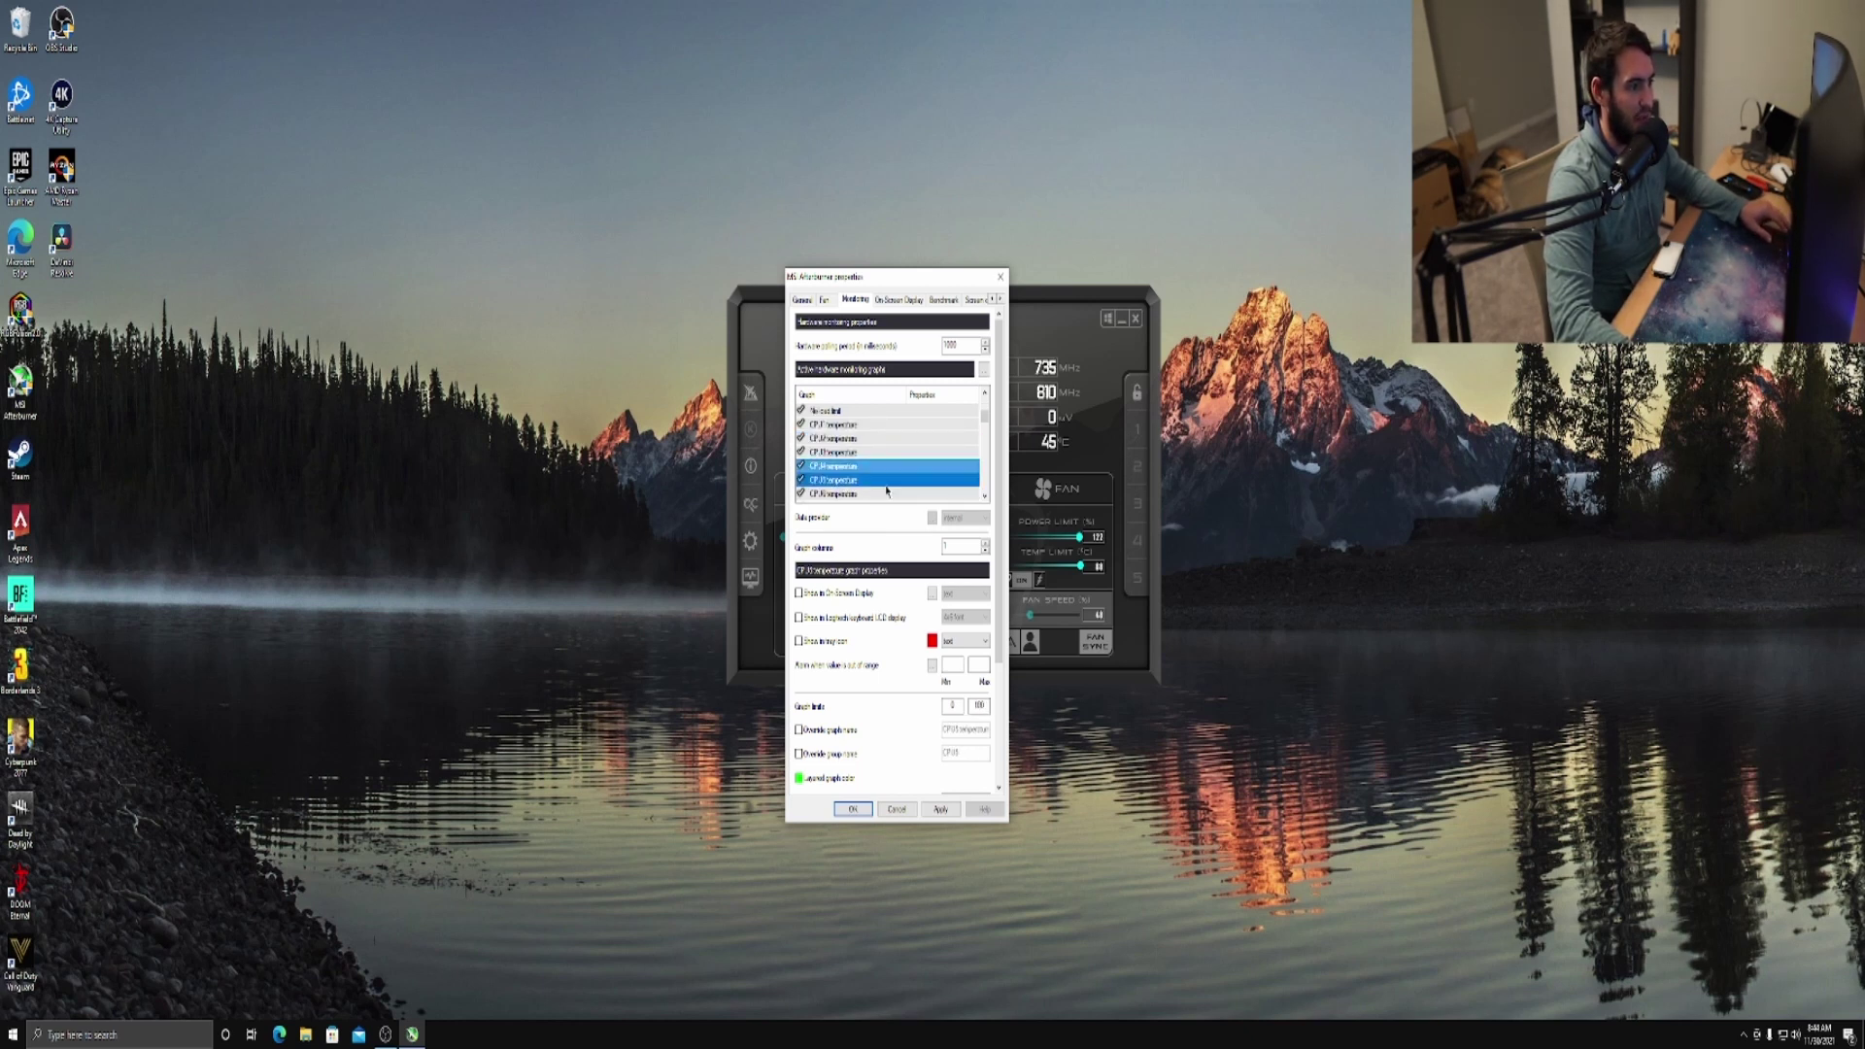
ctrl+click(886, 494)
scroll(890, 473, up, 4)
scroll(891, 473, down, 1)
scroll(891, 473, down, 1)
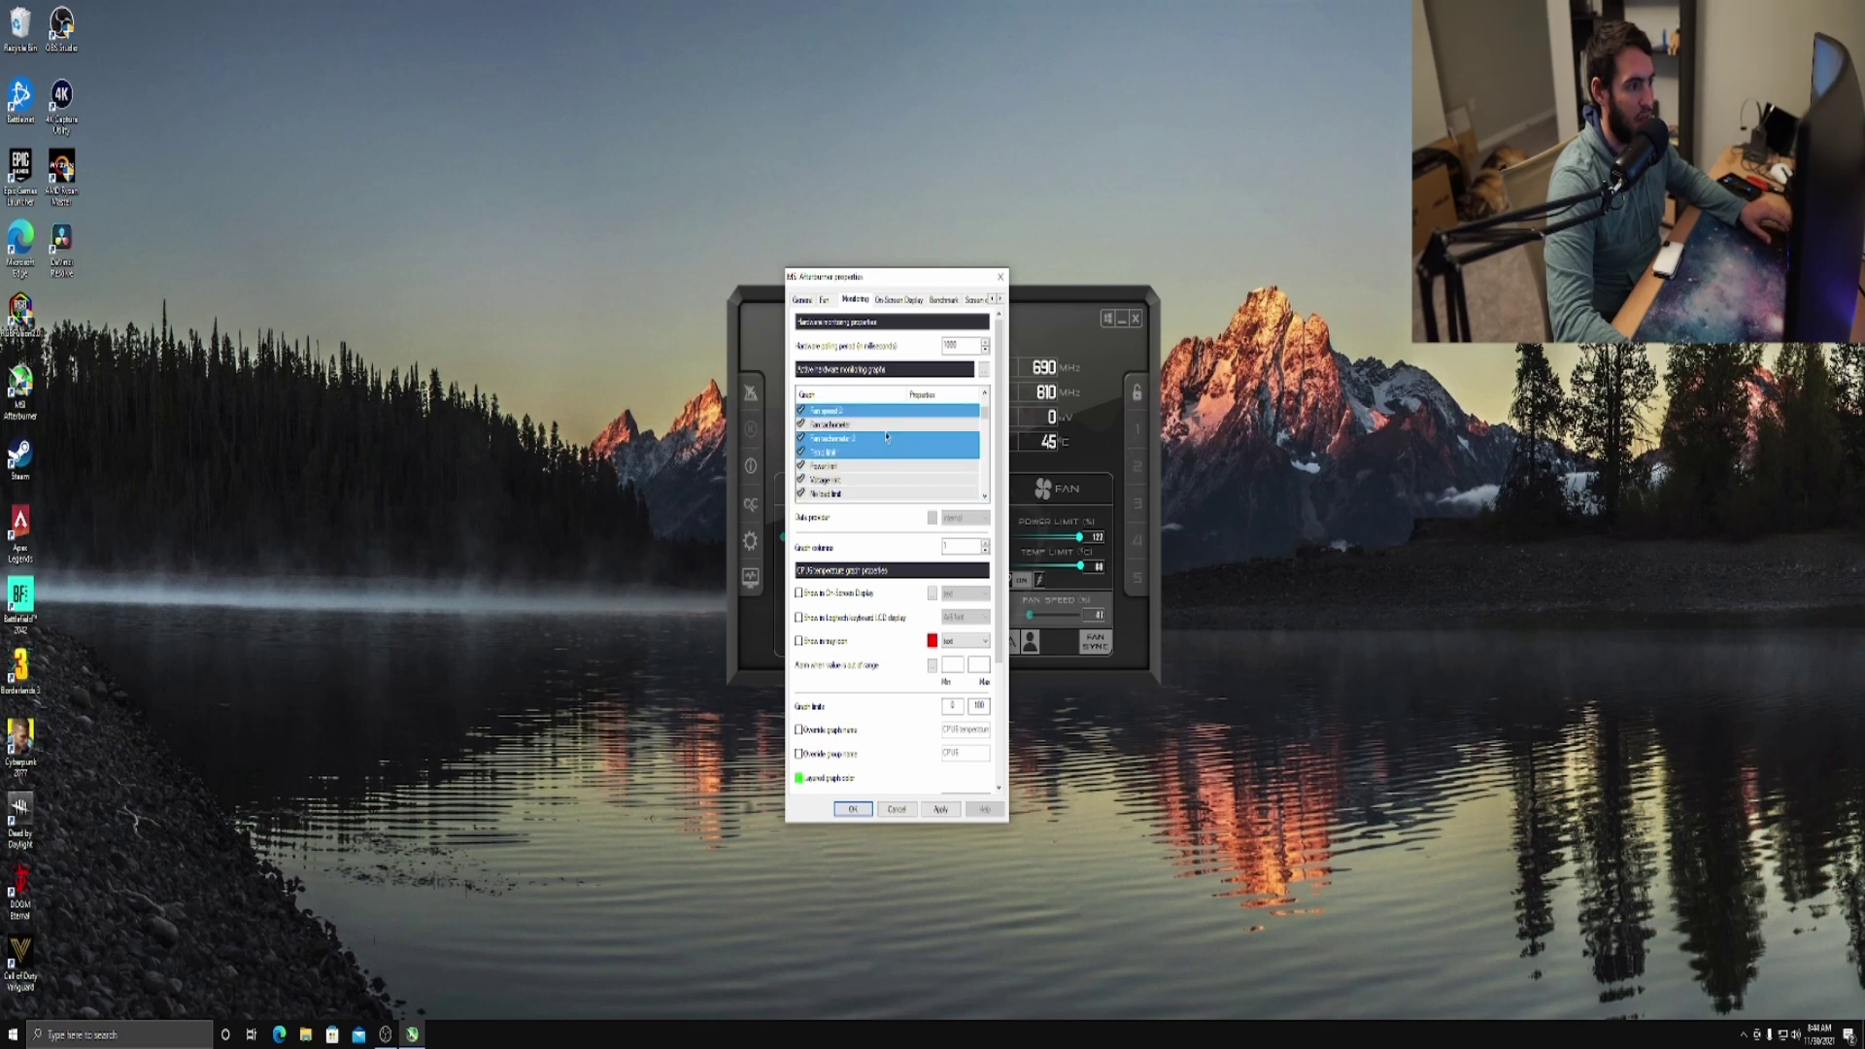
scroll(886, 462, down, 1)
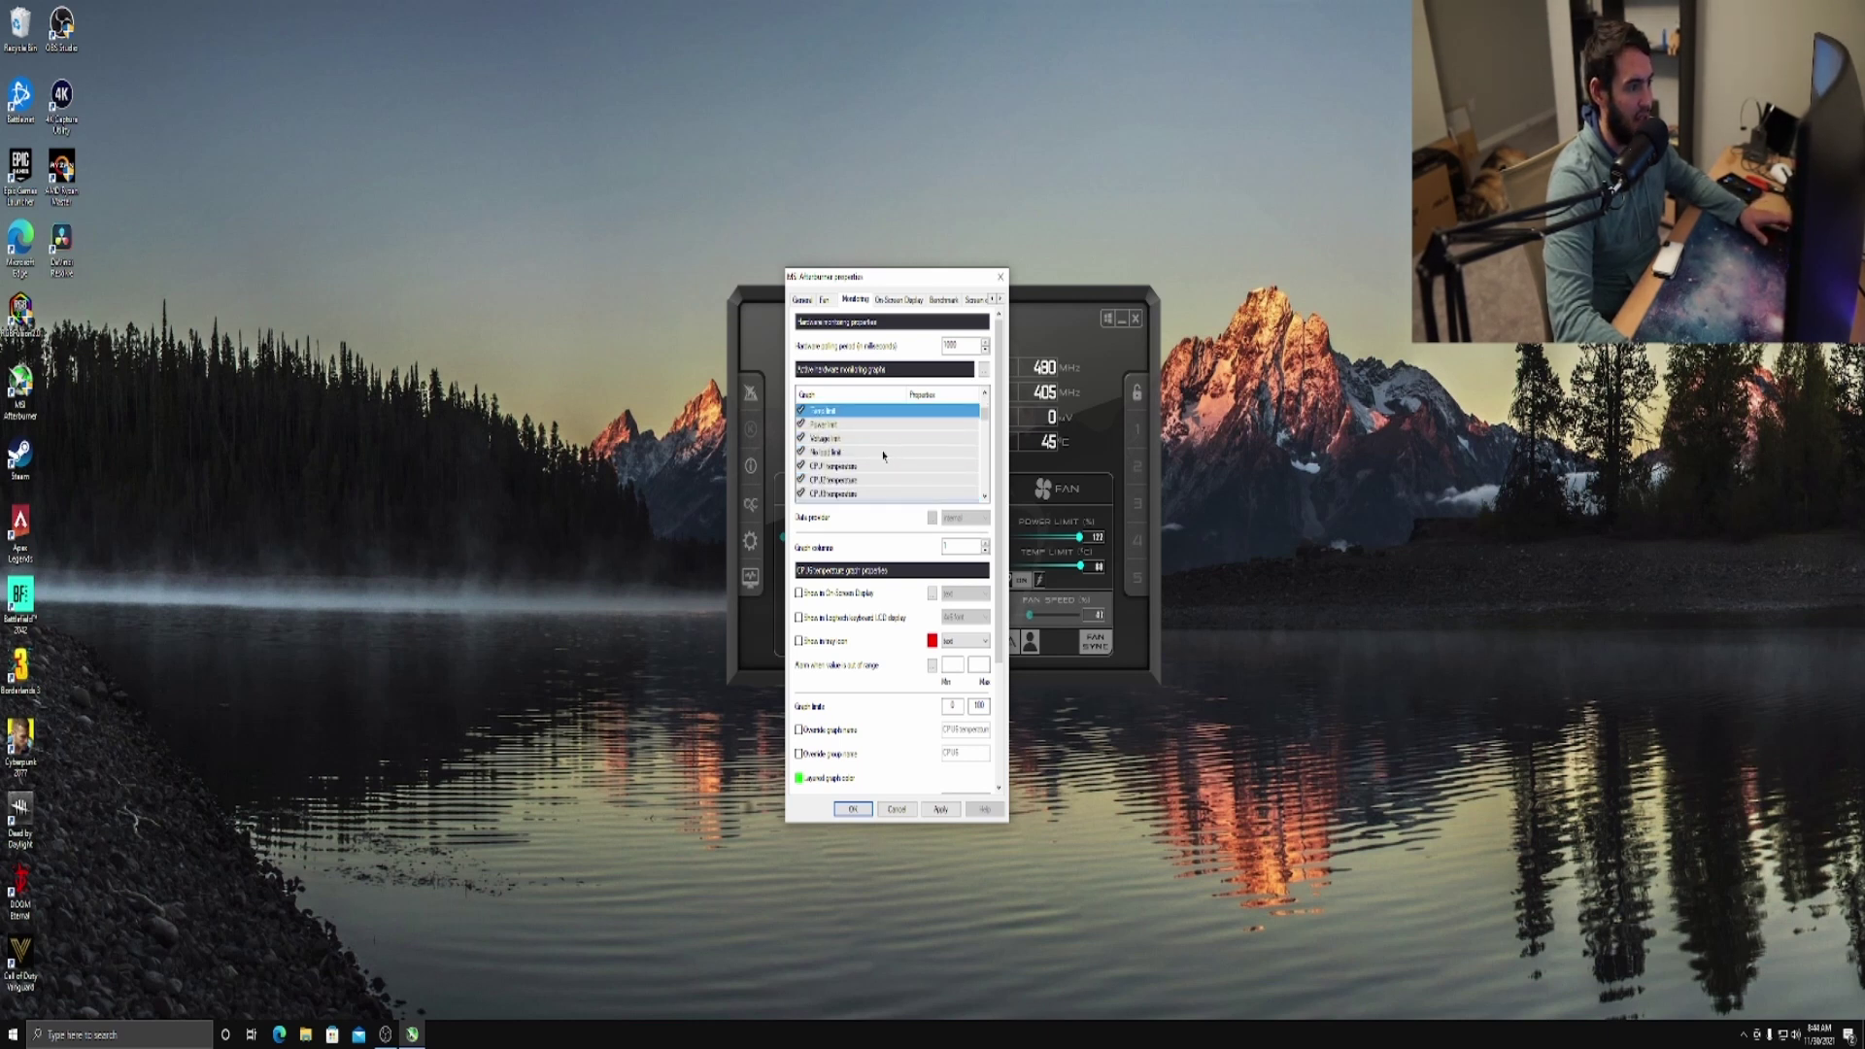
click(883, 454)
scroll(884, 448, up, 2)
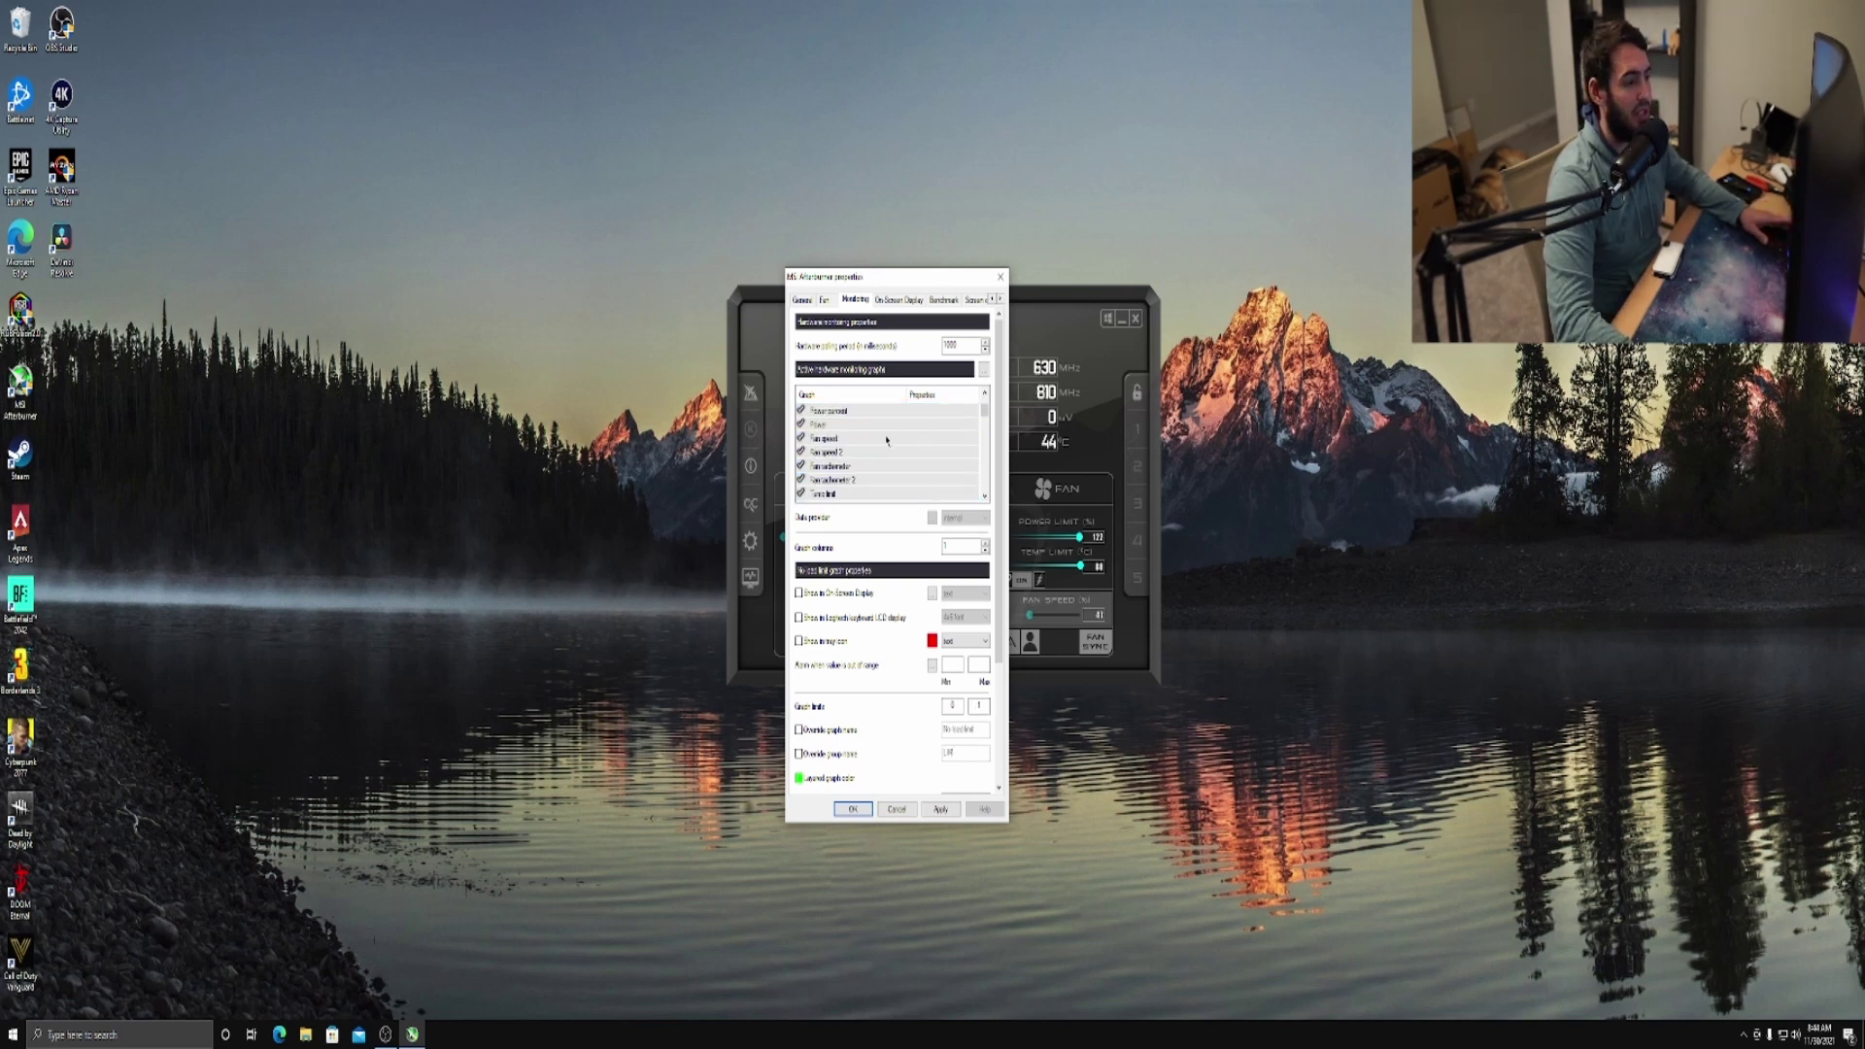
scroll(891, 438, down, 2)
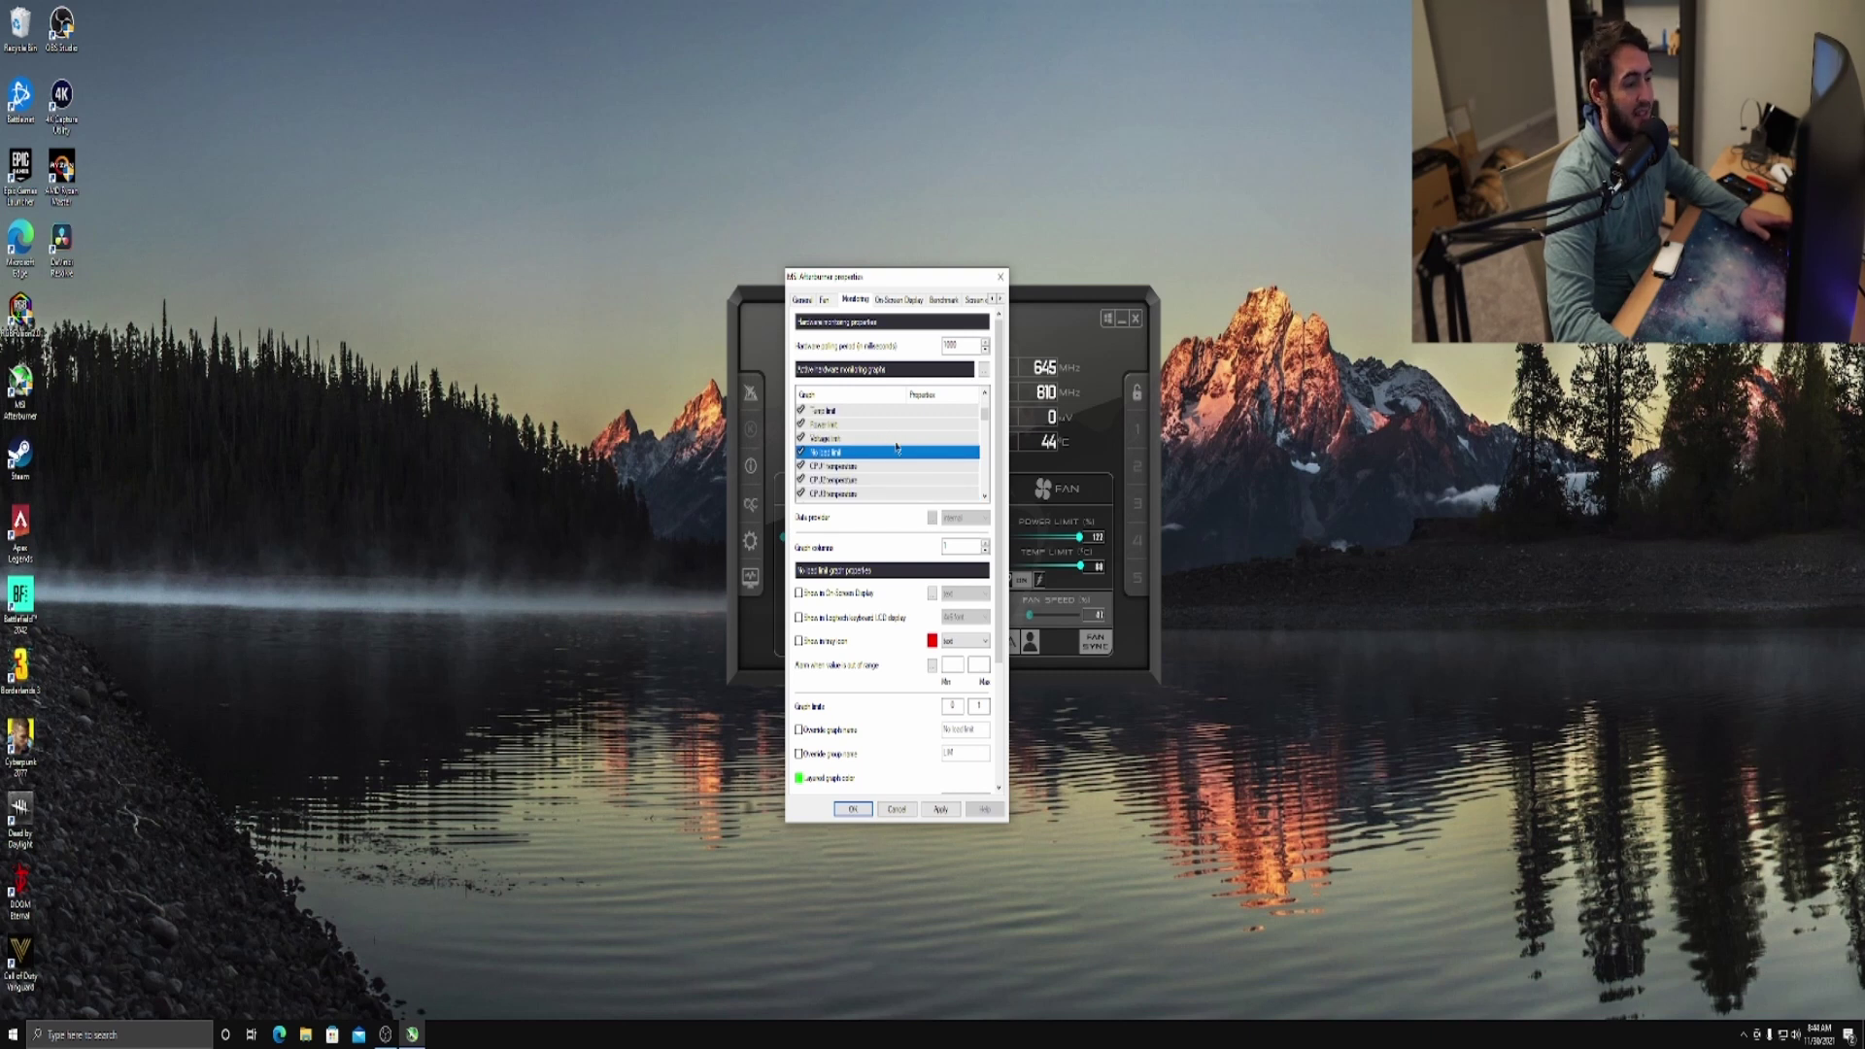
Enable On-Screen Display for the overall CPU temperature and overall CPU usage graphs
scroll(886, 447, down, 1)
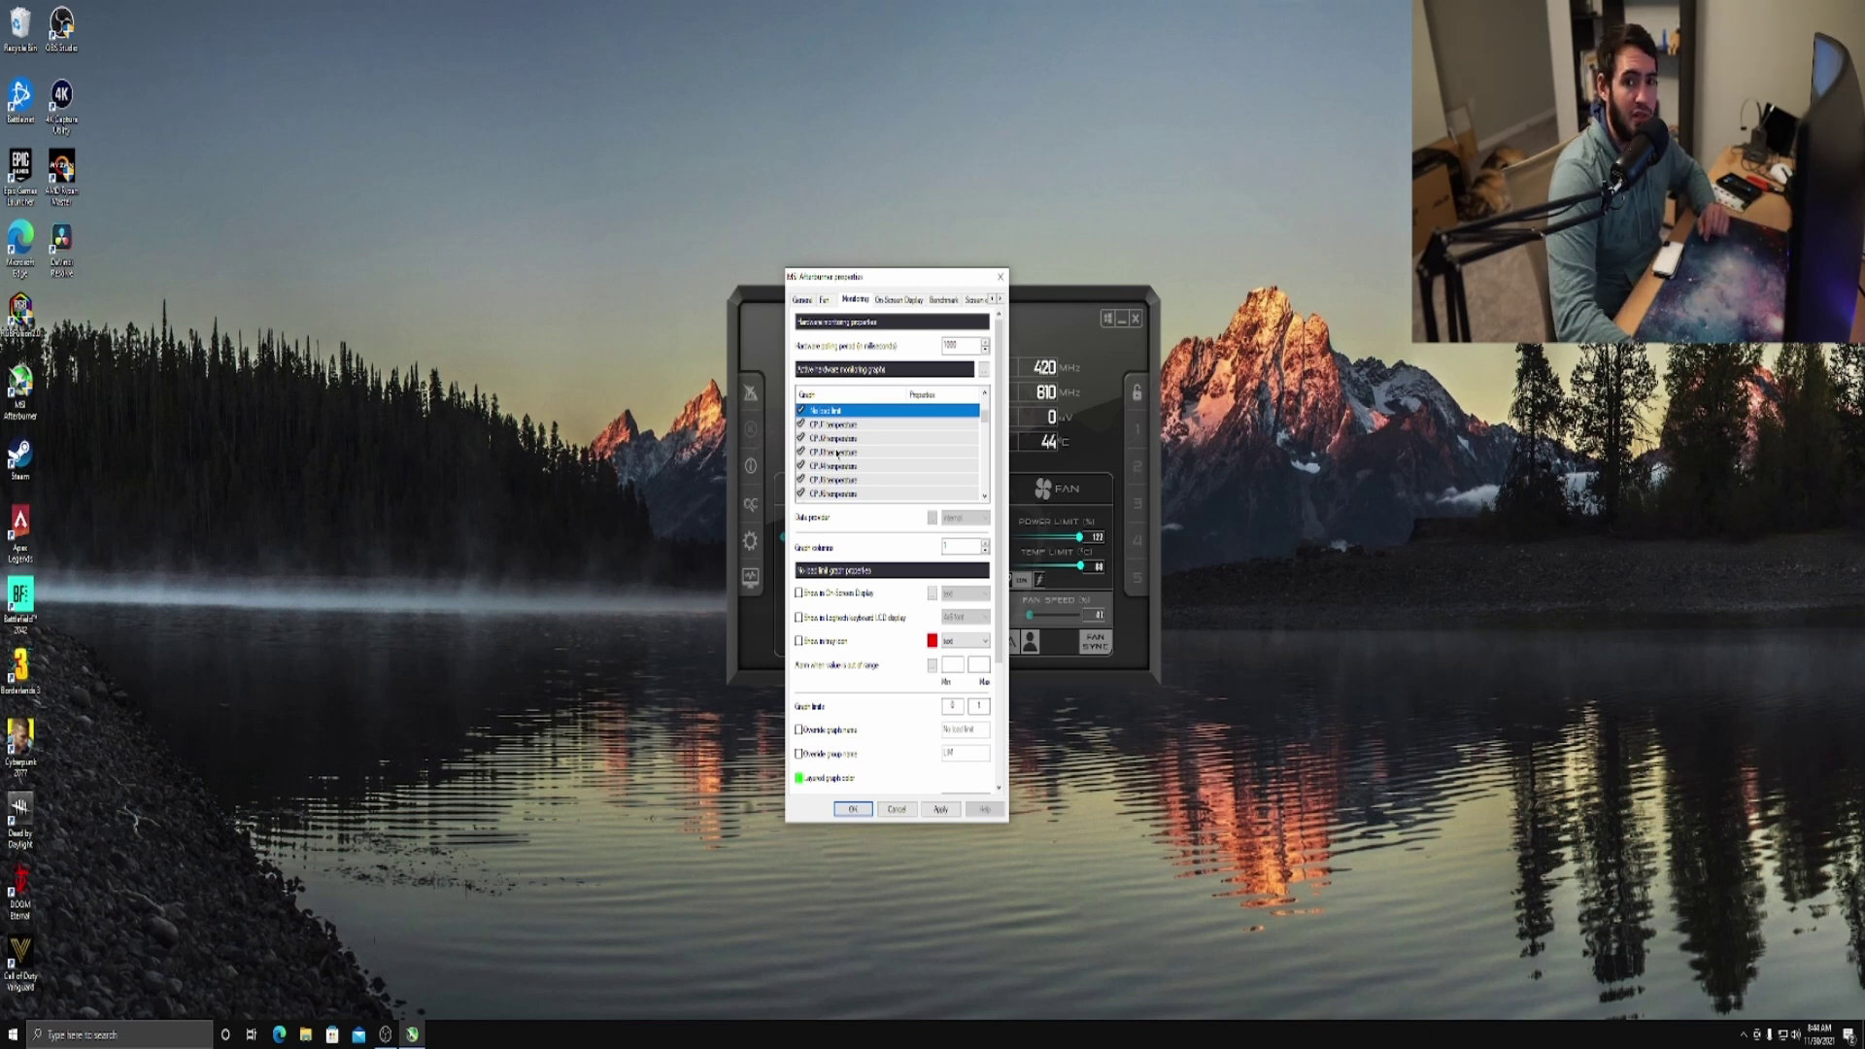
scroll(833, 442, down, 3)
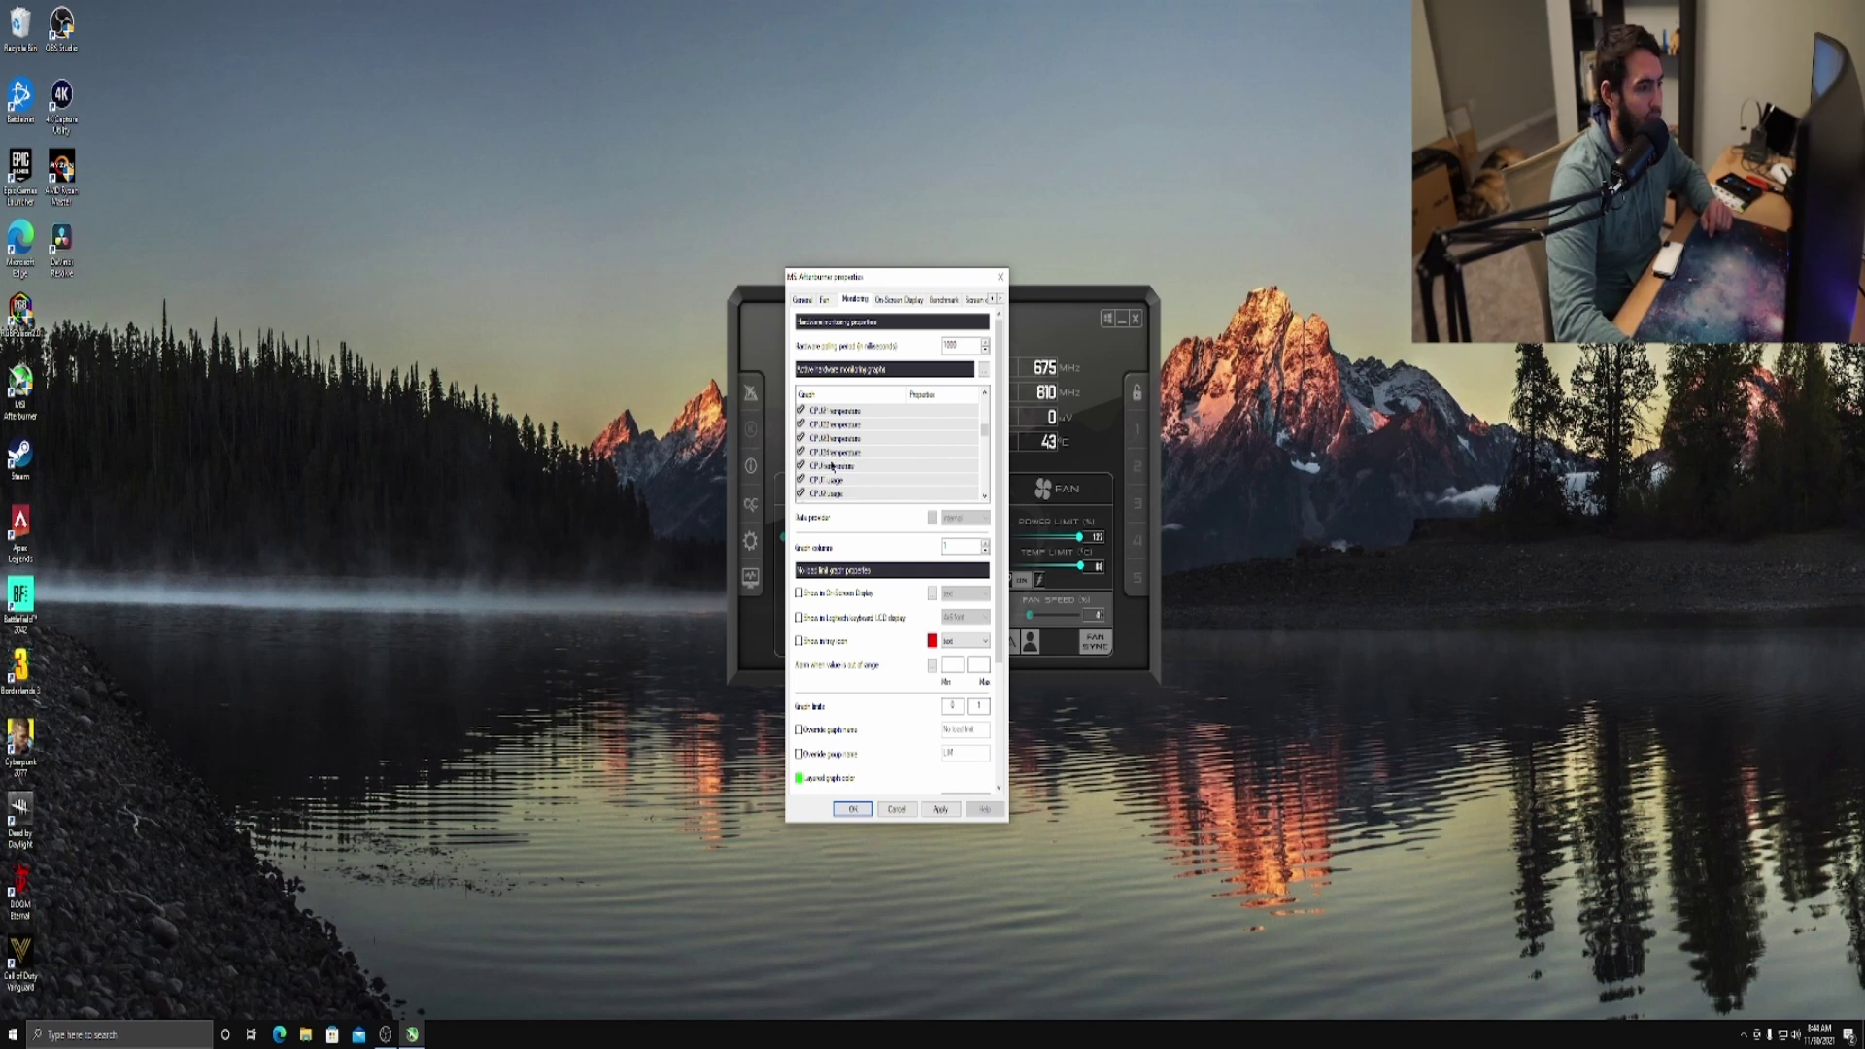
click(832, 468)
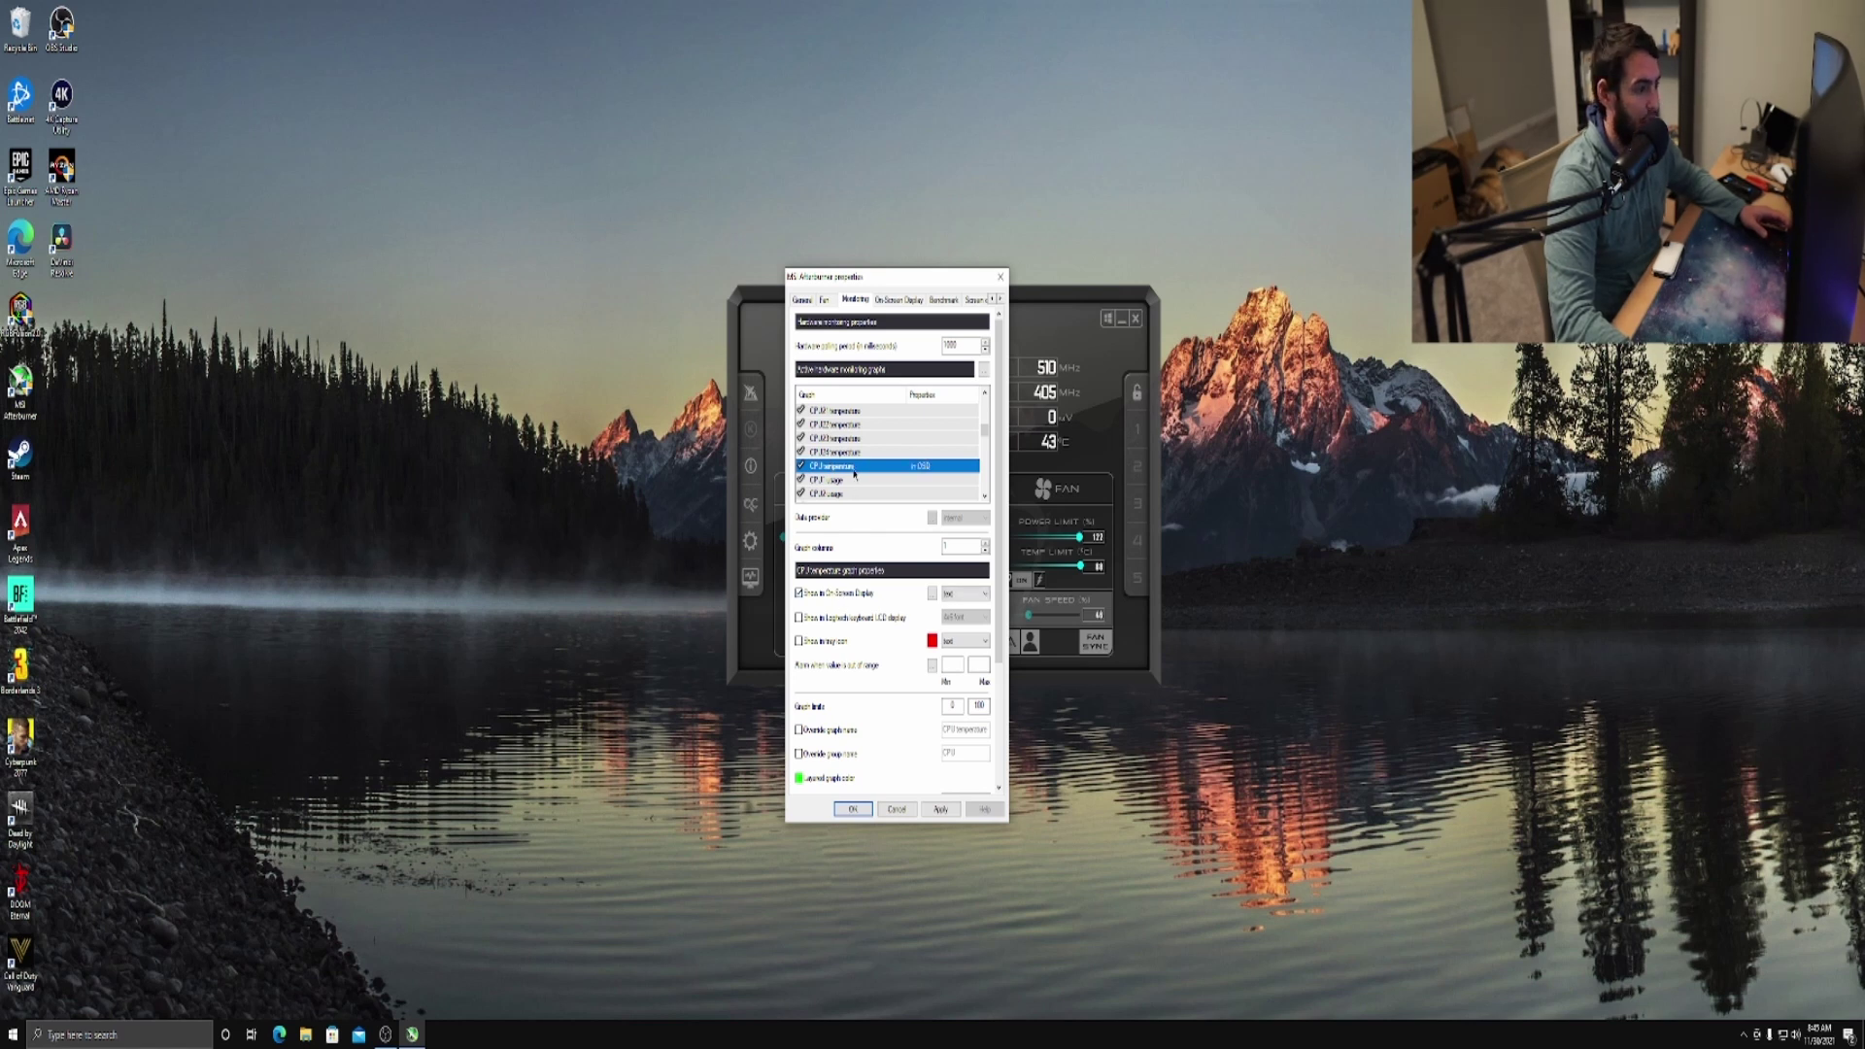
scroll(848, 457, down, 2)
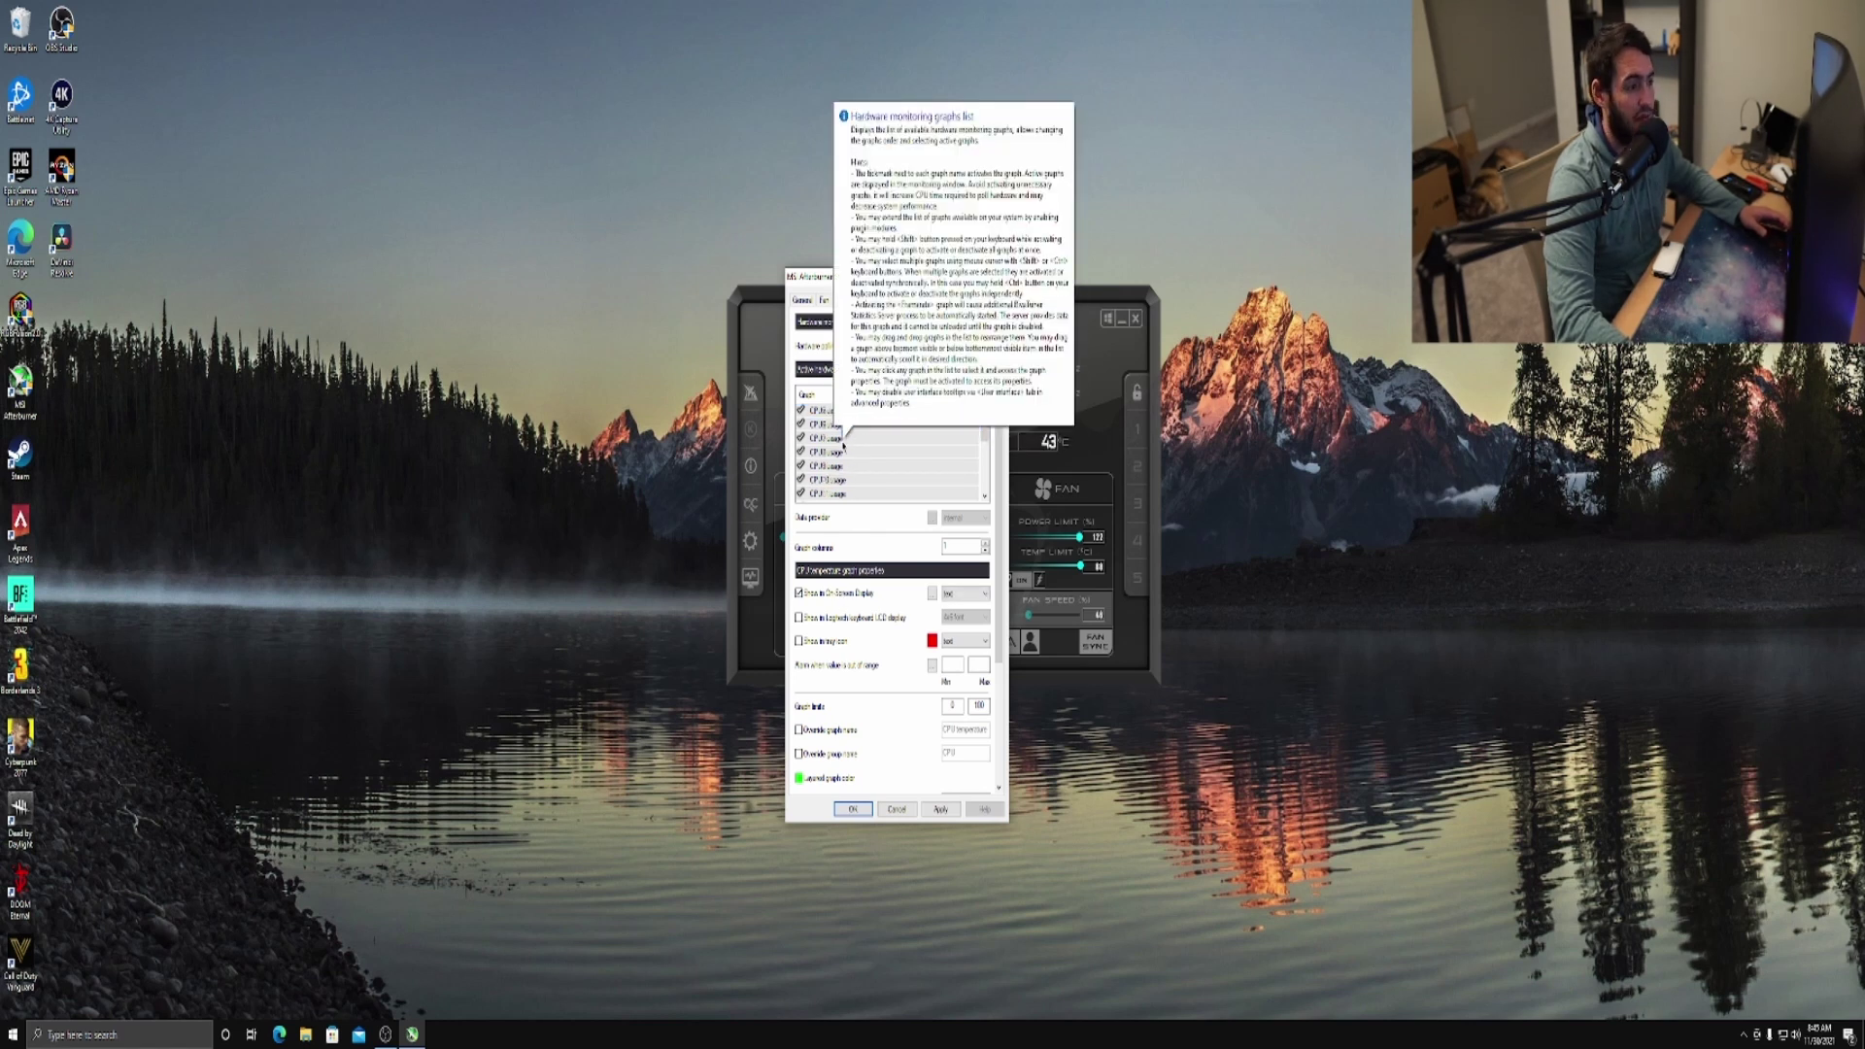
scroll(844, 445, down, 2)
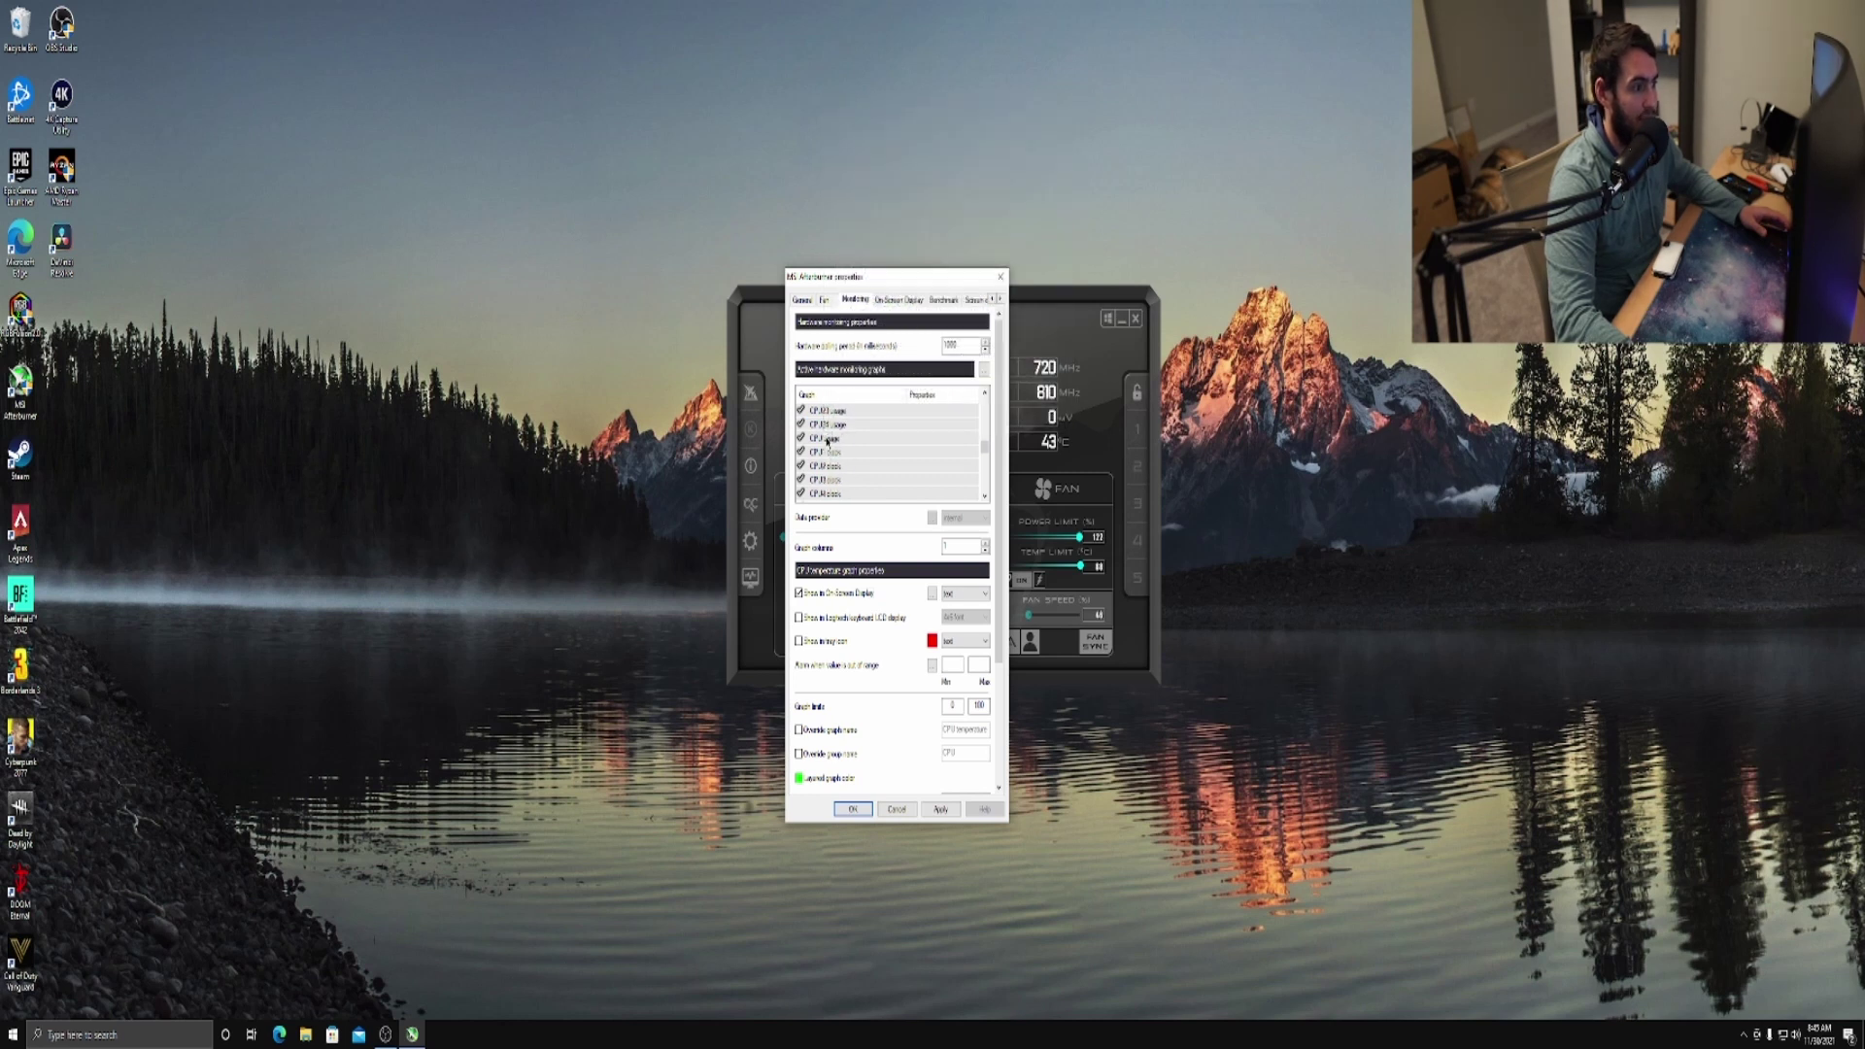
click(827, 439)
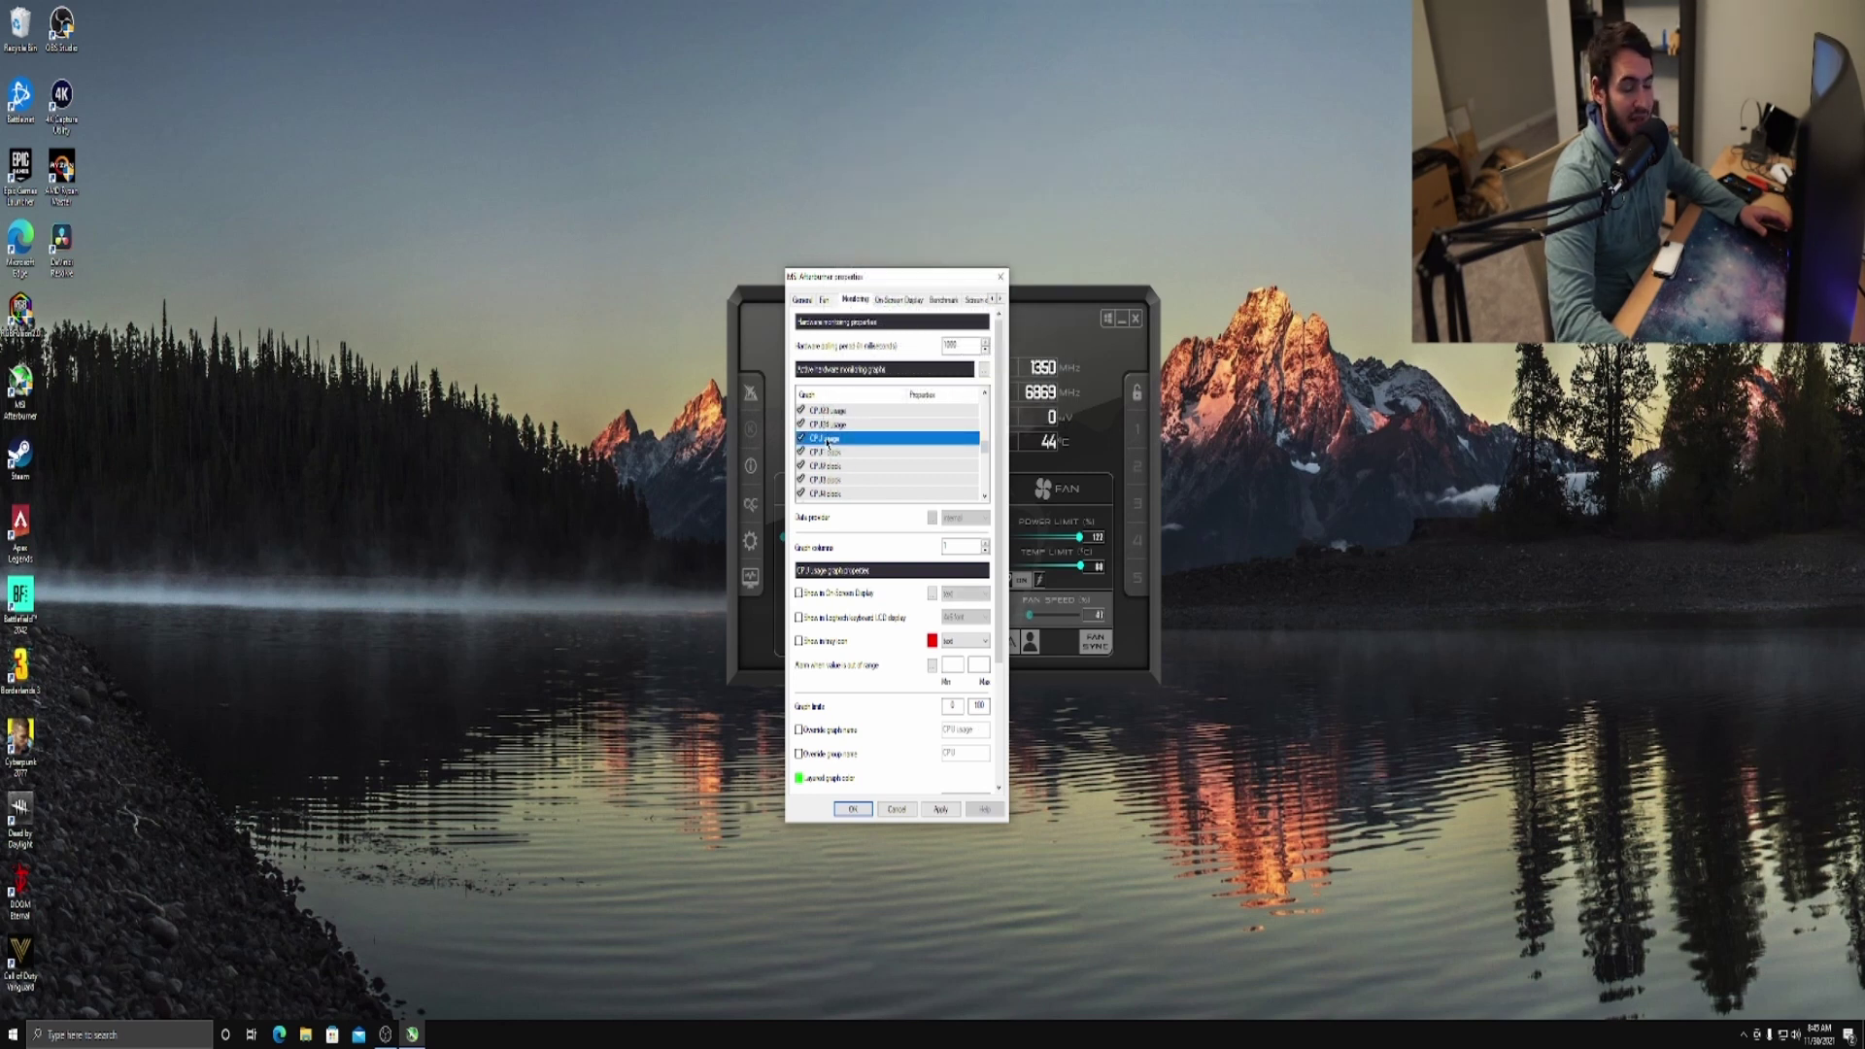
click(824, 594)
Enable On-Screen Display for the overall CPU clock graph
scroll(836, 440, down, 3)
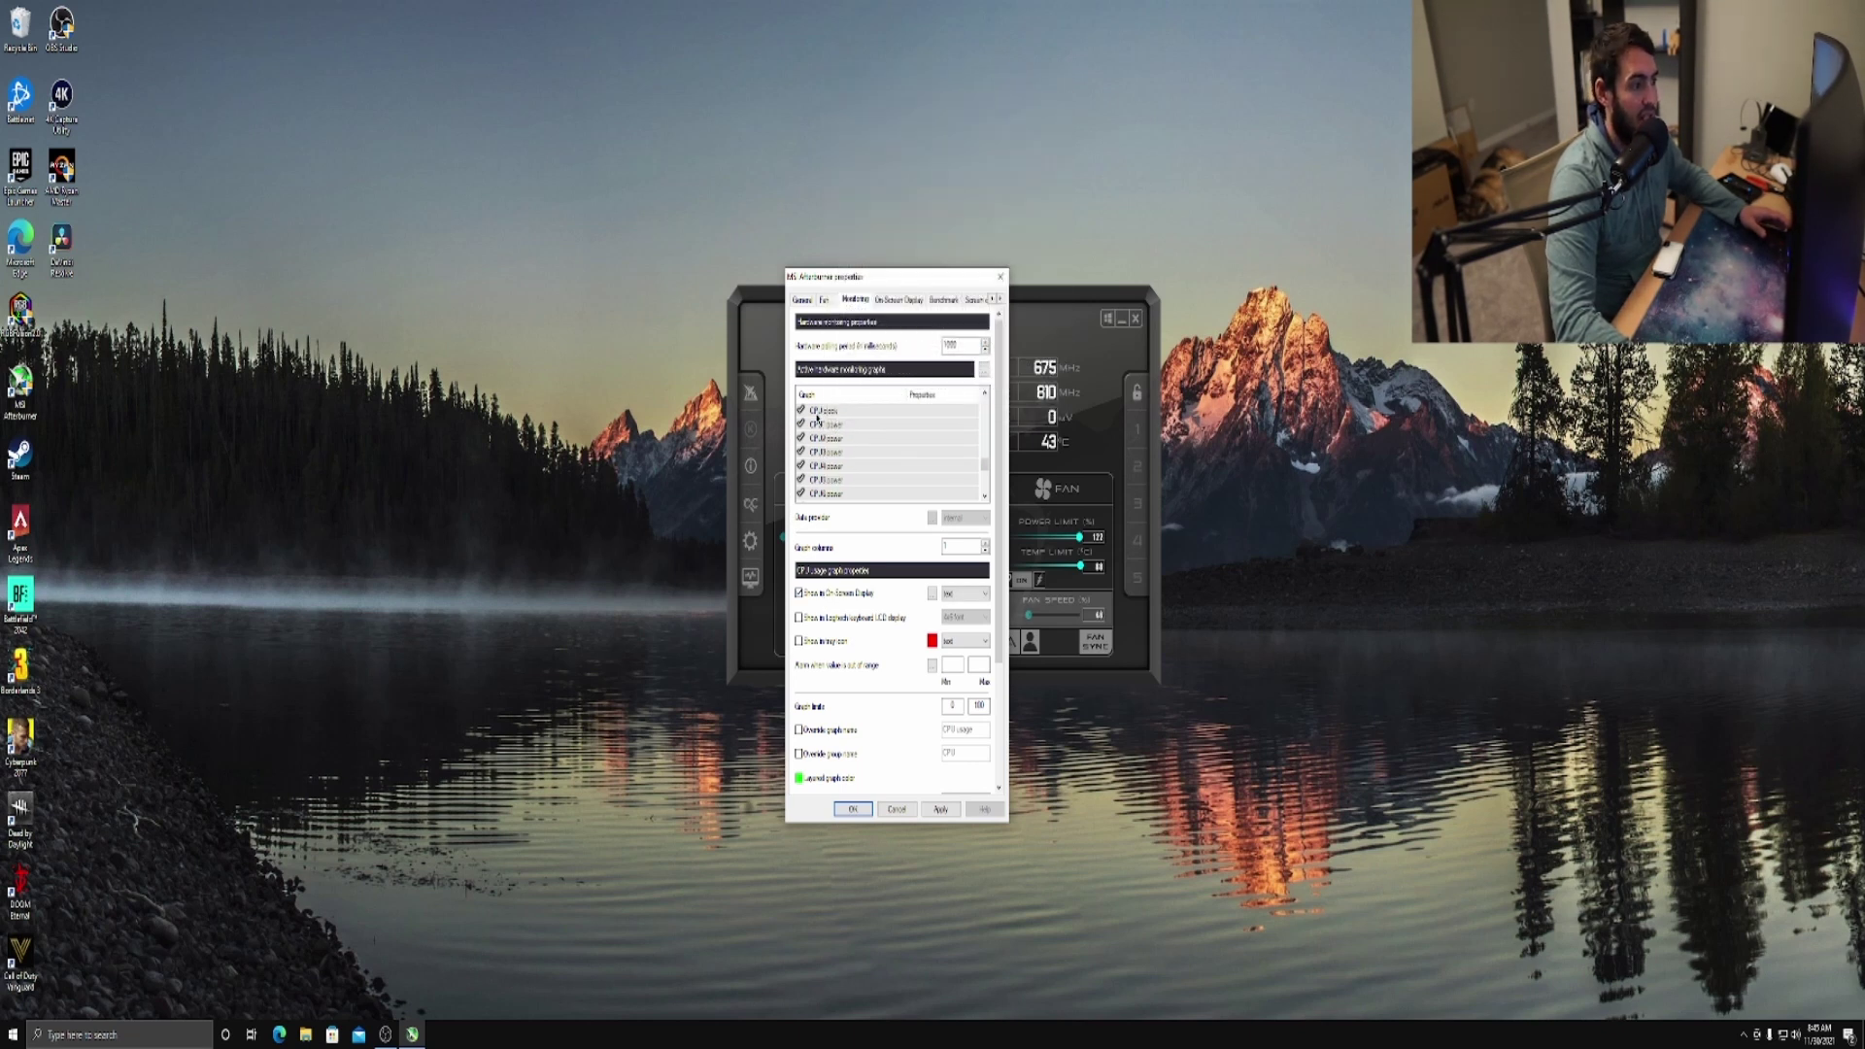
scroll(824, 428, up, 2)
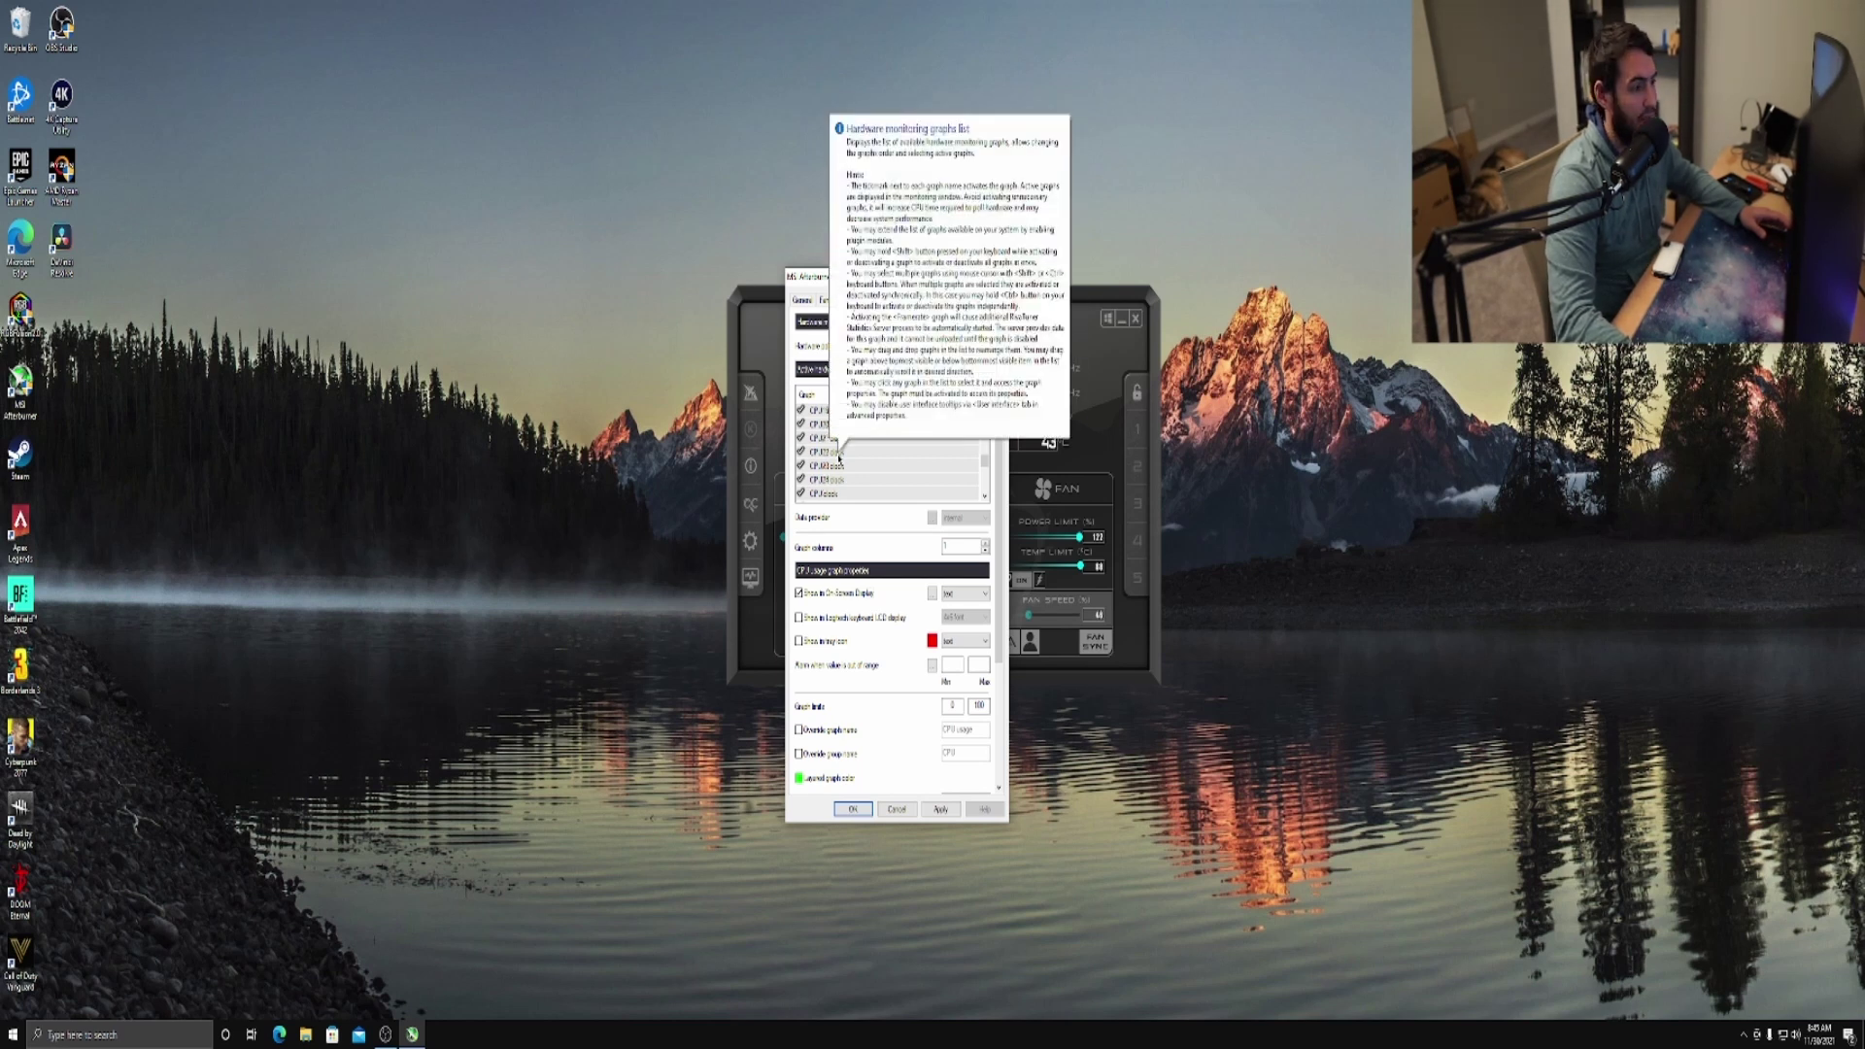
scroll(831, 455, down, 2)
click(820, 451)
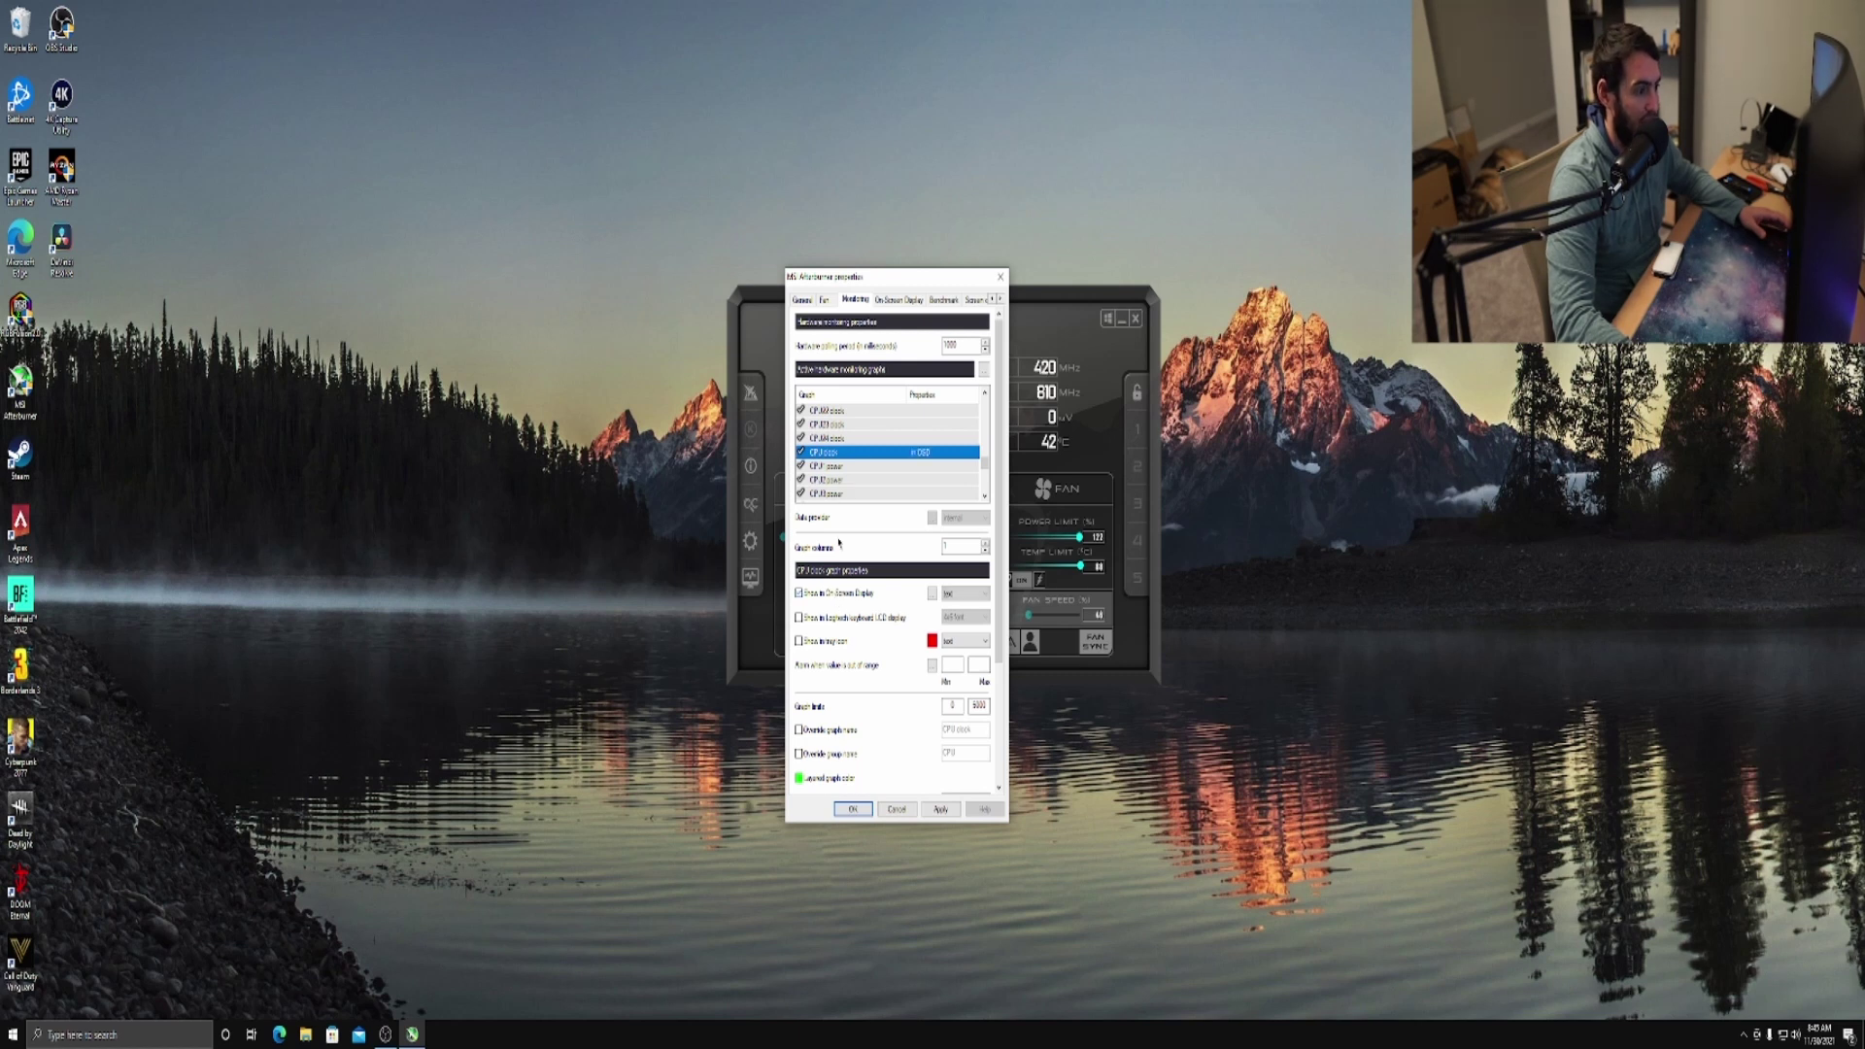
Select the RAM usage graph in the monitoring list to access its properties
scroll(861, 456, down, 3)
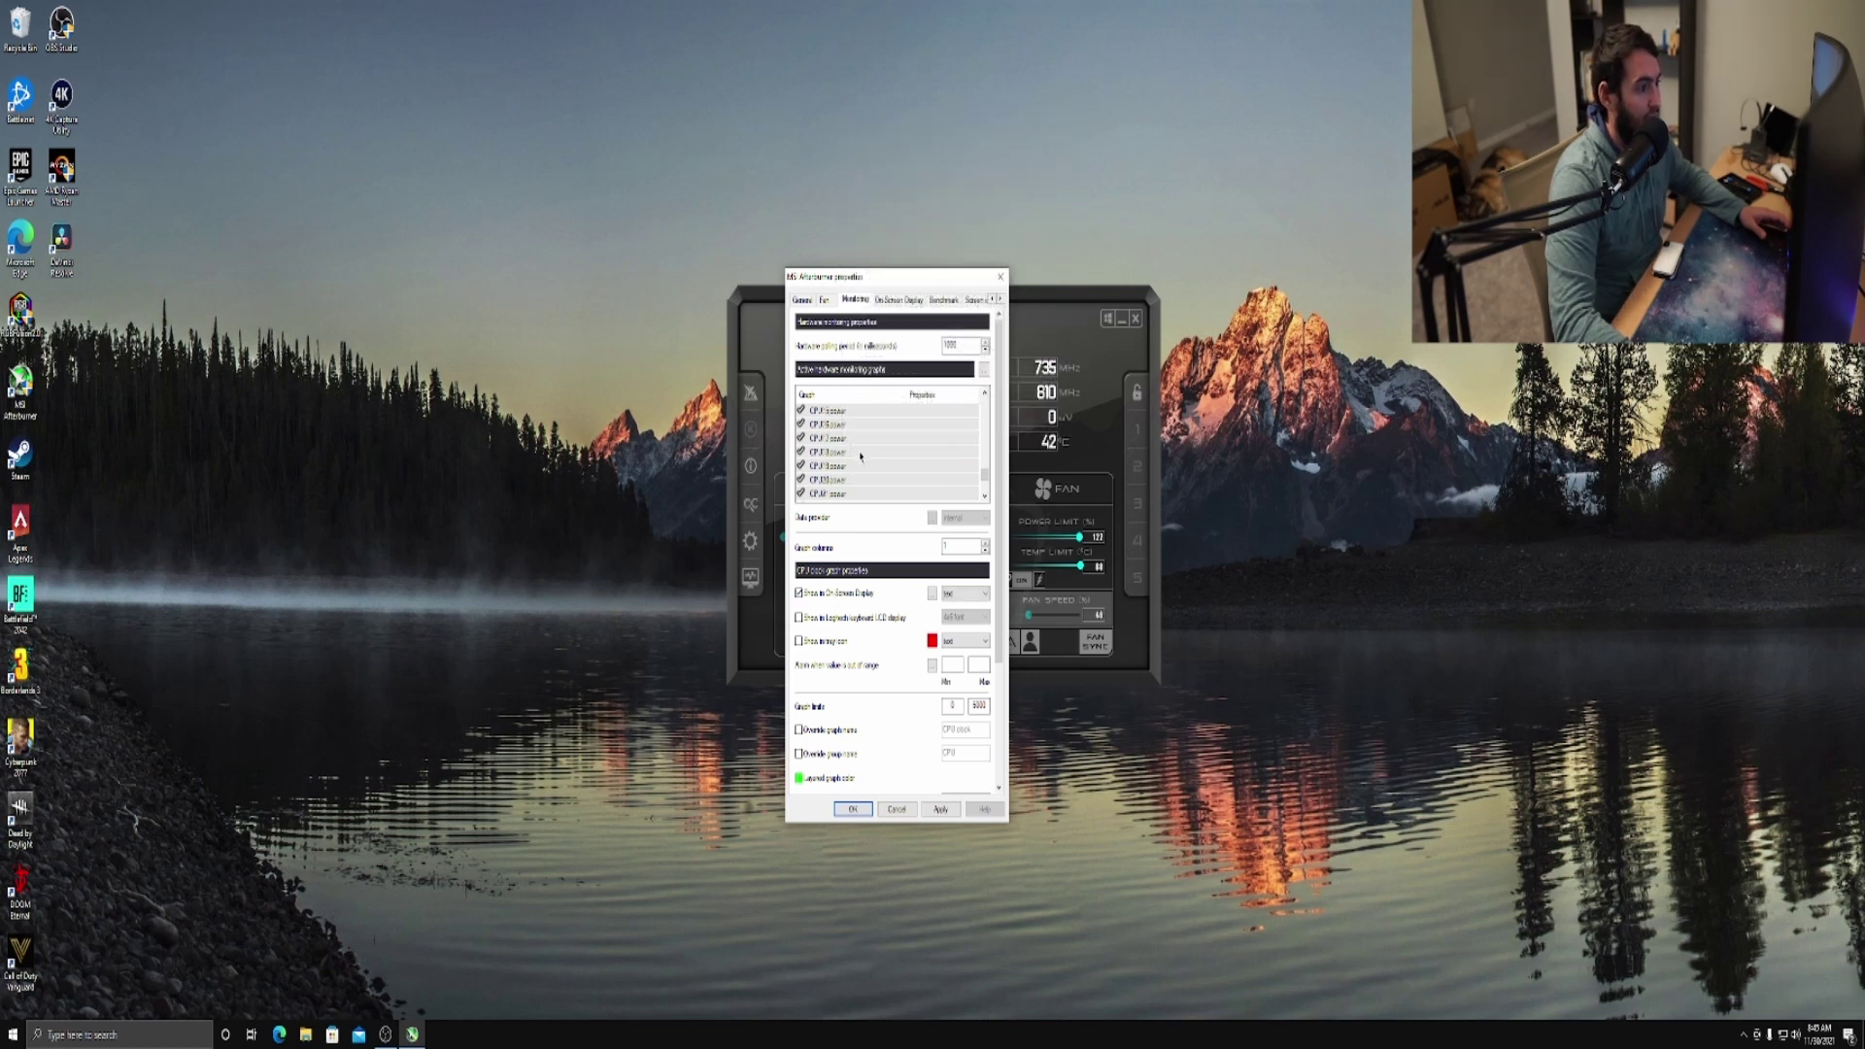
scroll(861, 456, down, 2)
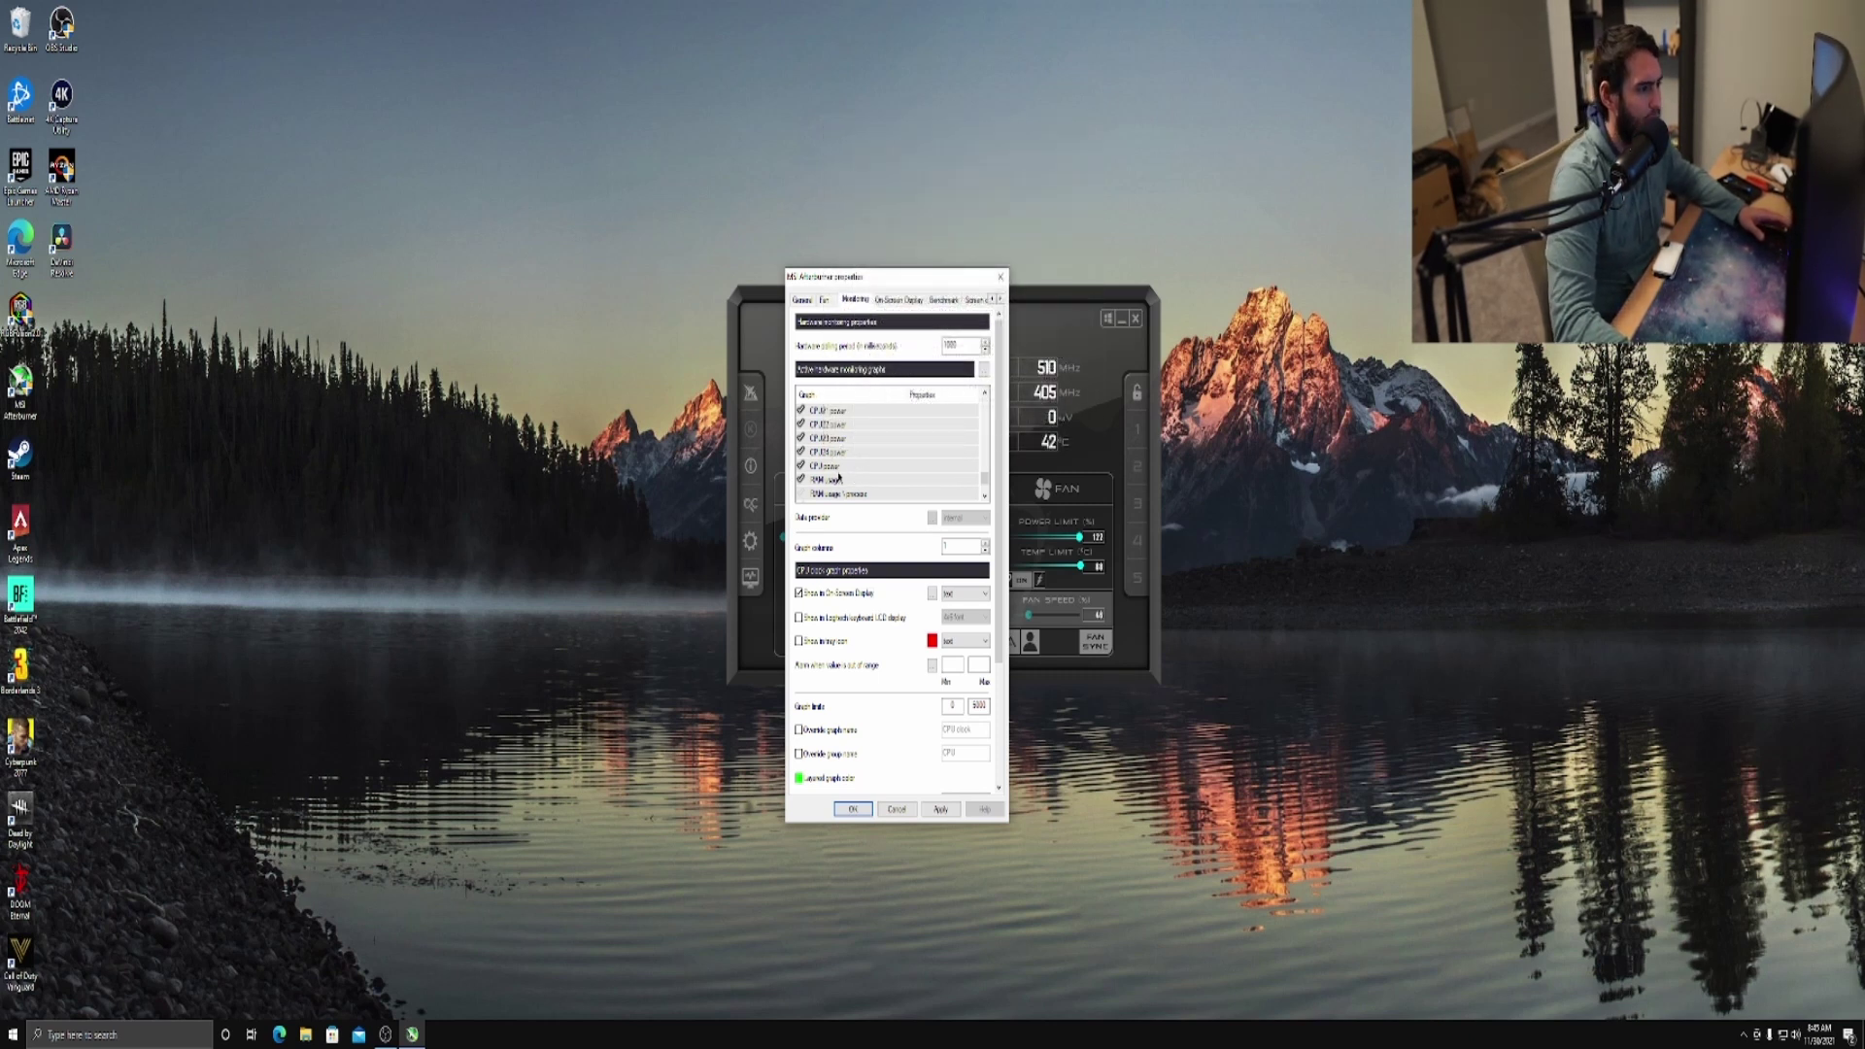
click(846, 480)
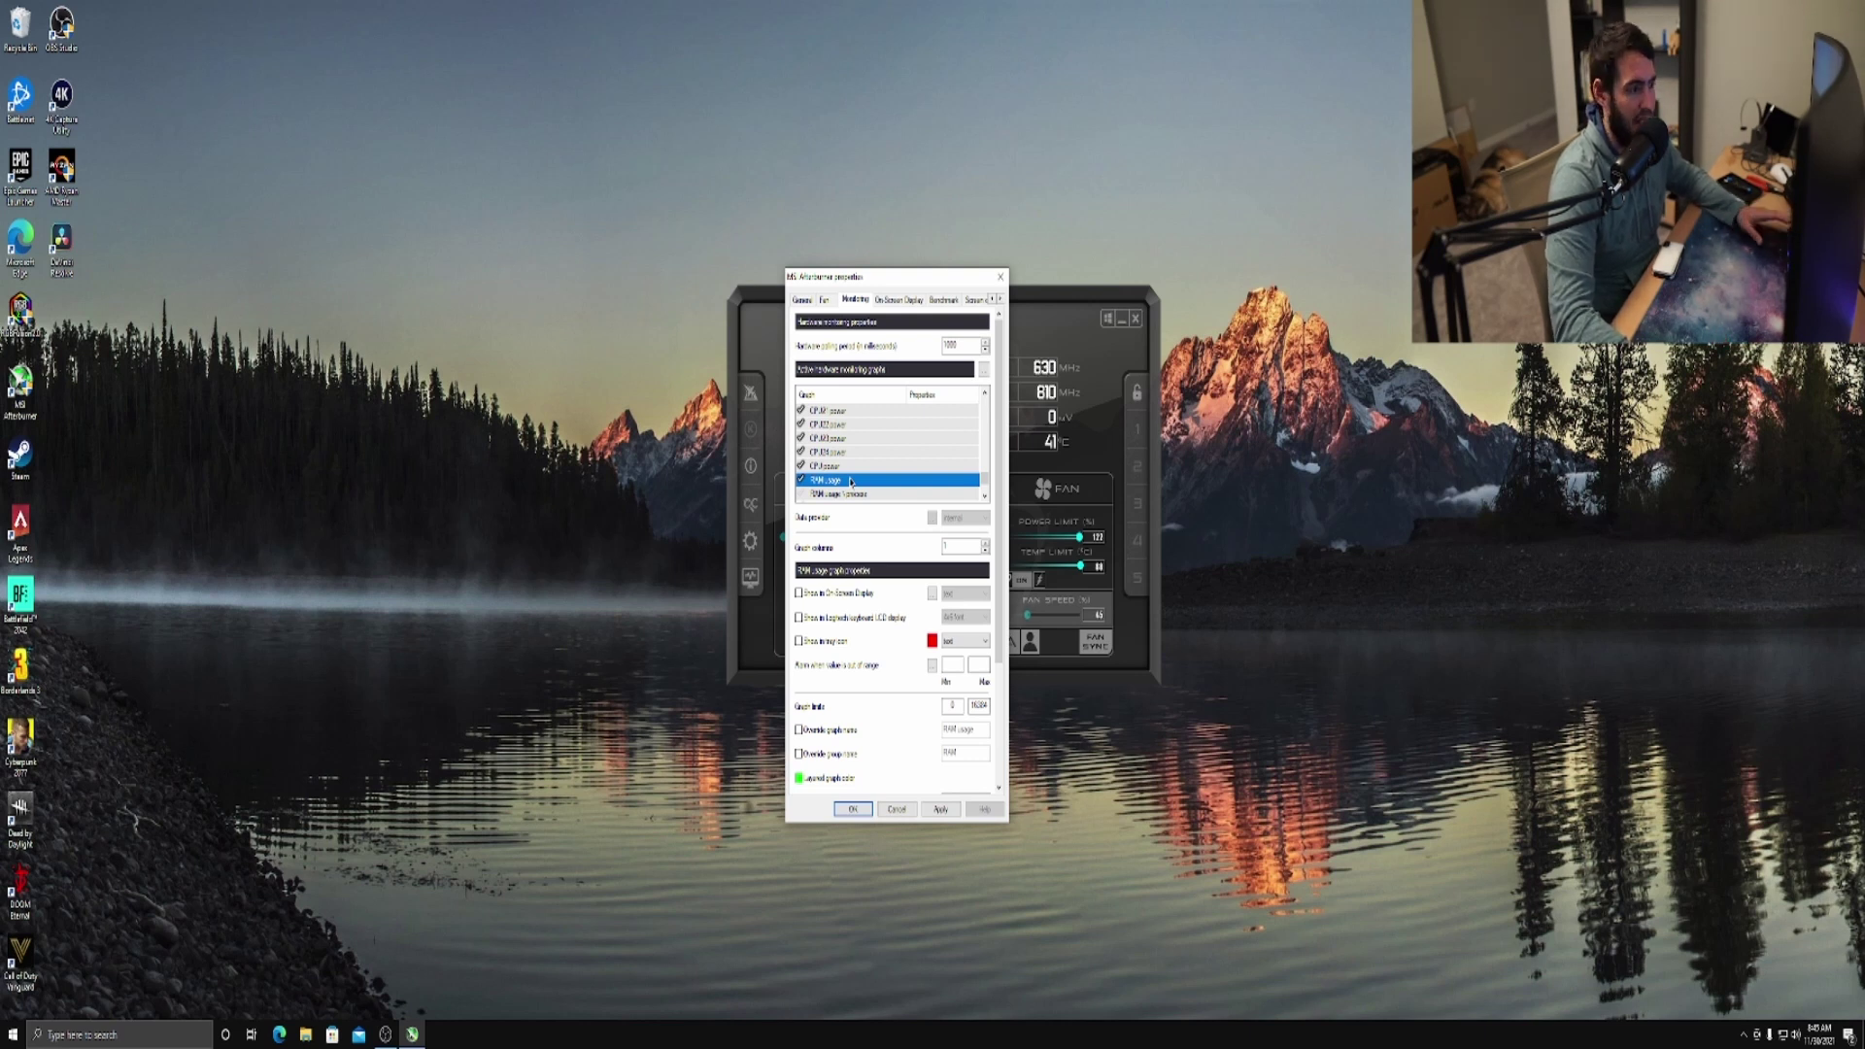
Activate the Framerate graph in the hardware monitoring list and enable its On-Screen Display
scroll(855, 467, down, 3)
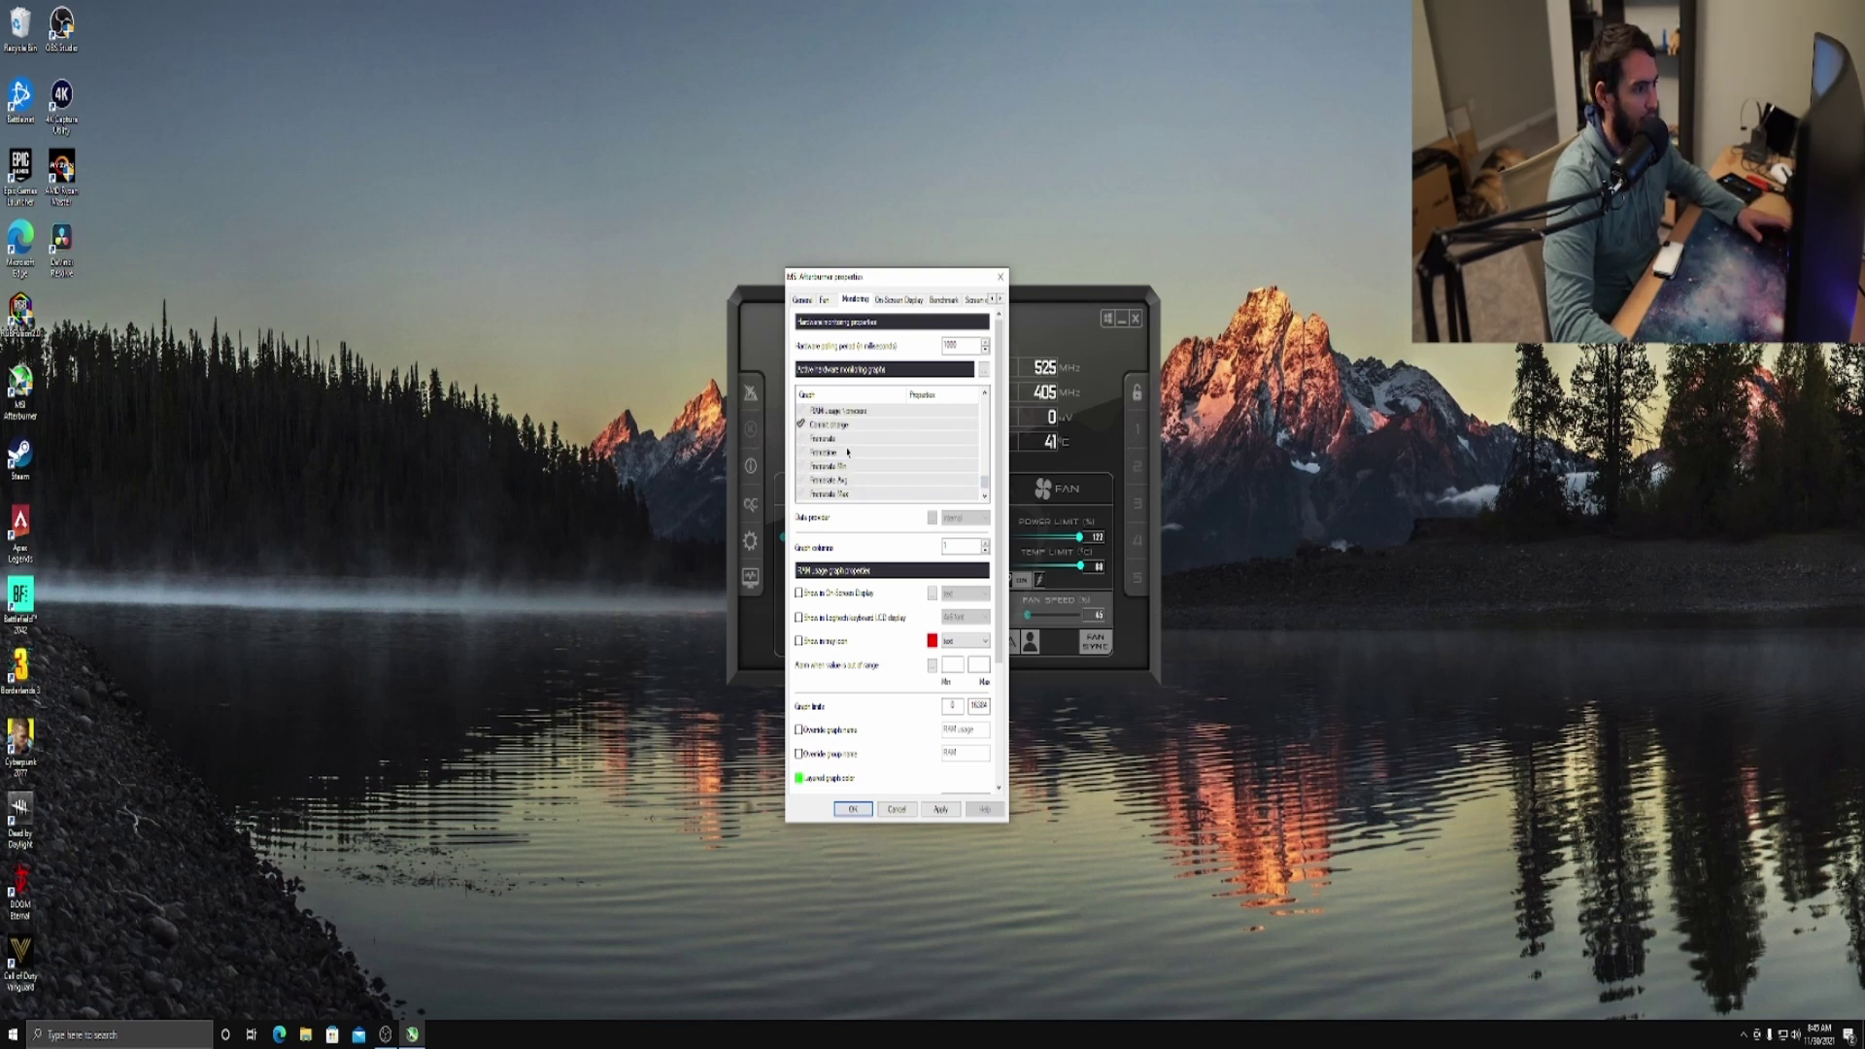
scroll(846, 428, down, 2)
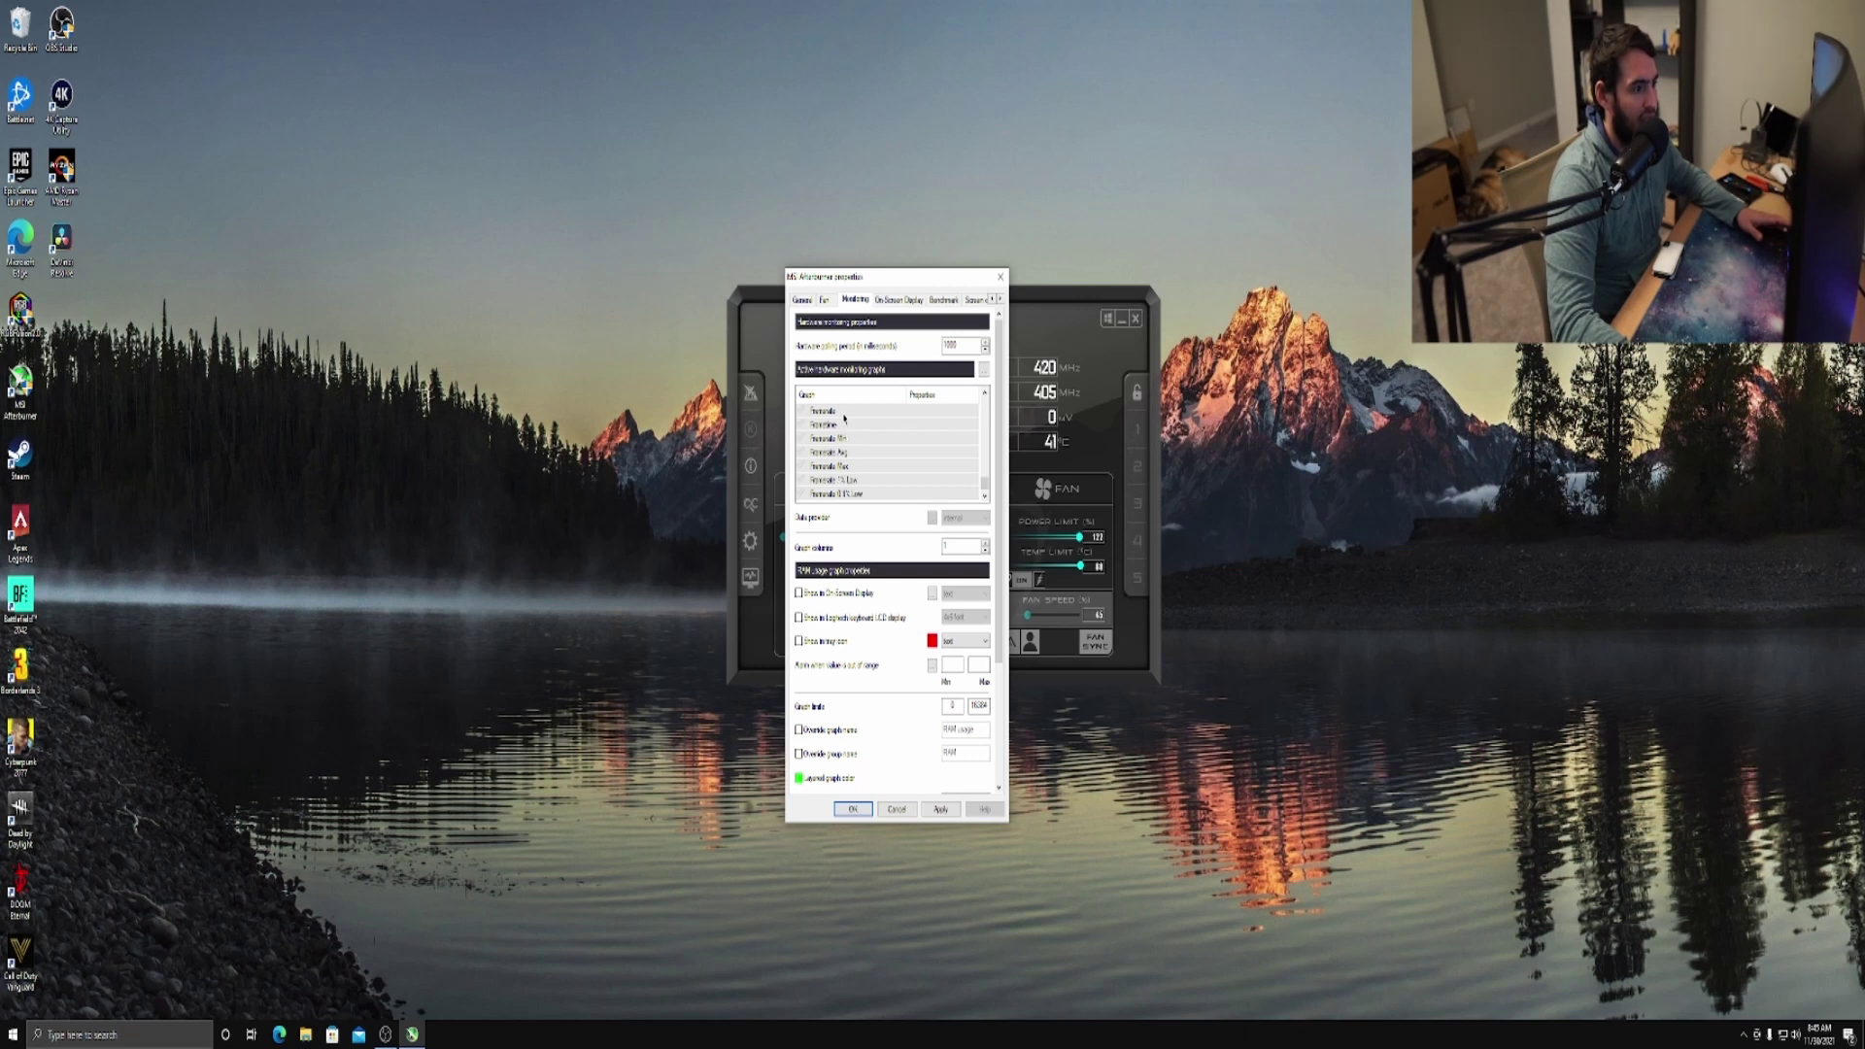
click(845, 420)
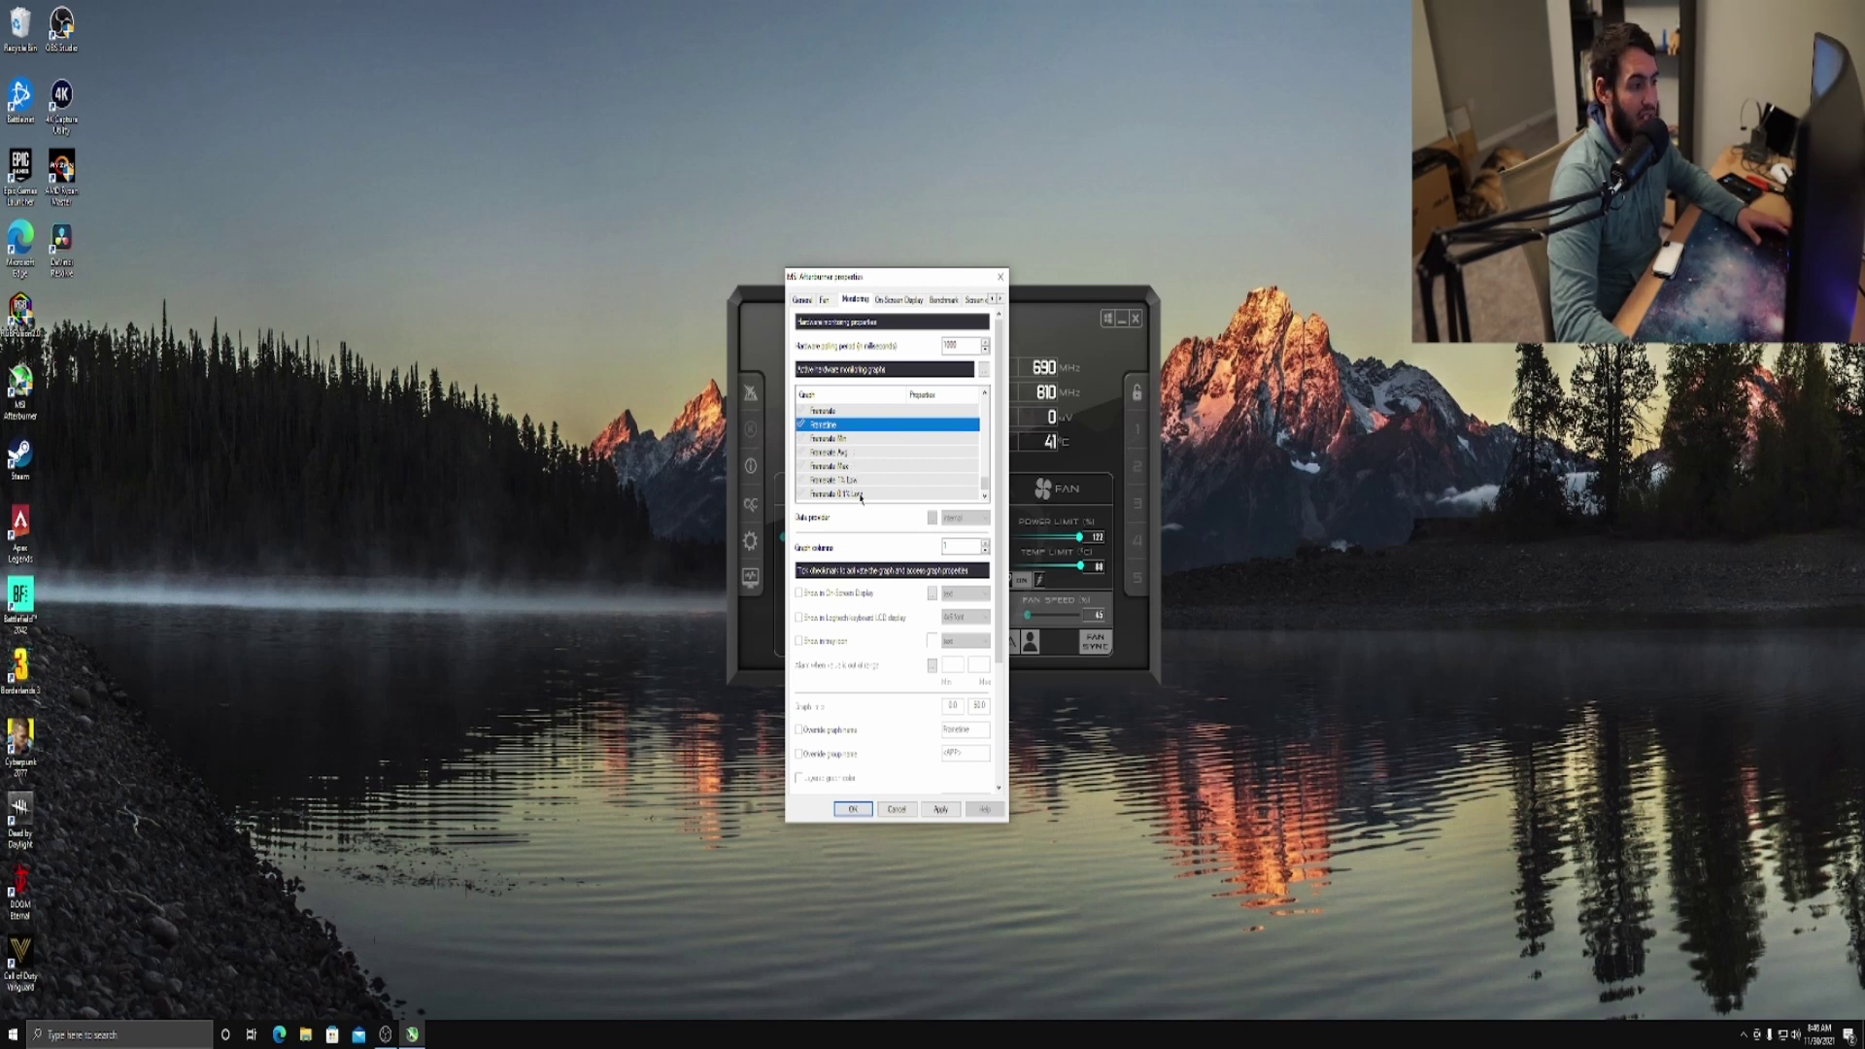
click(849, 439)
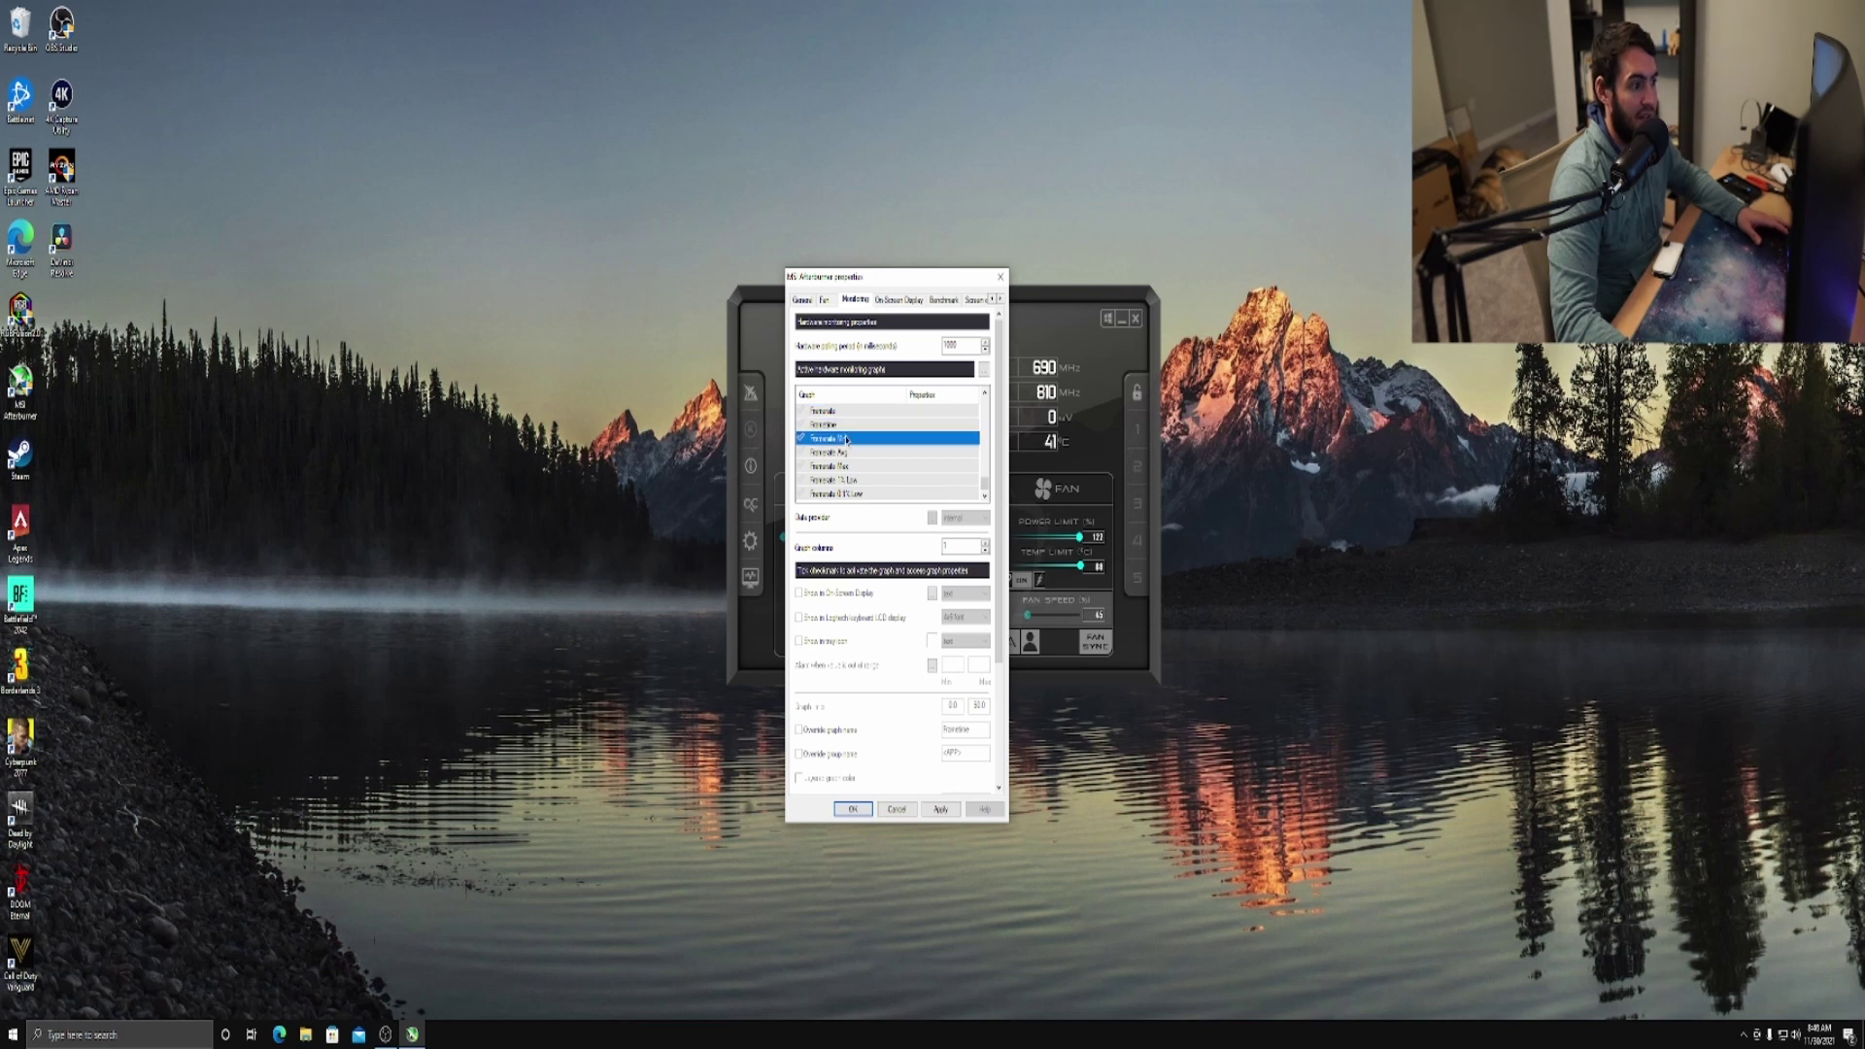
shift+click(855, 494)
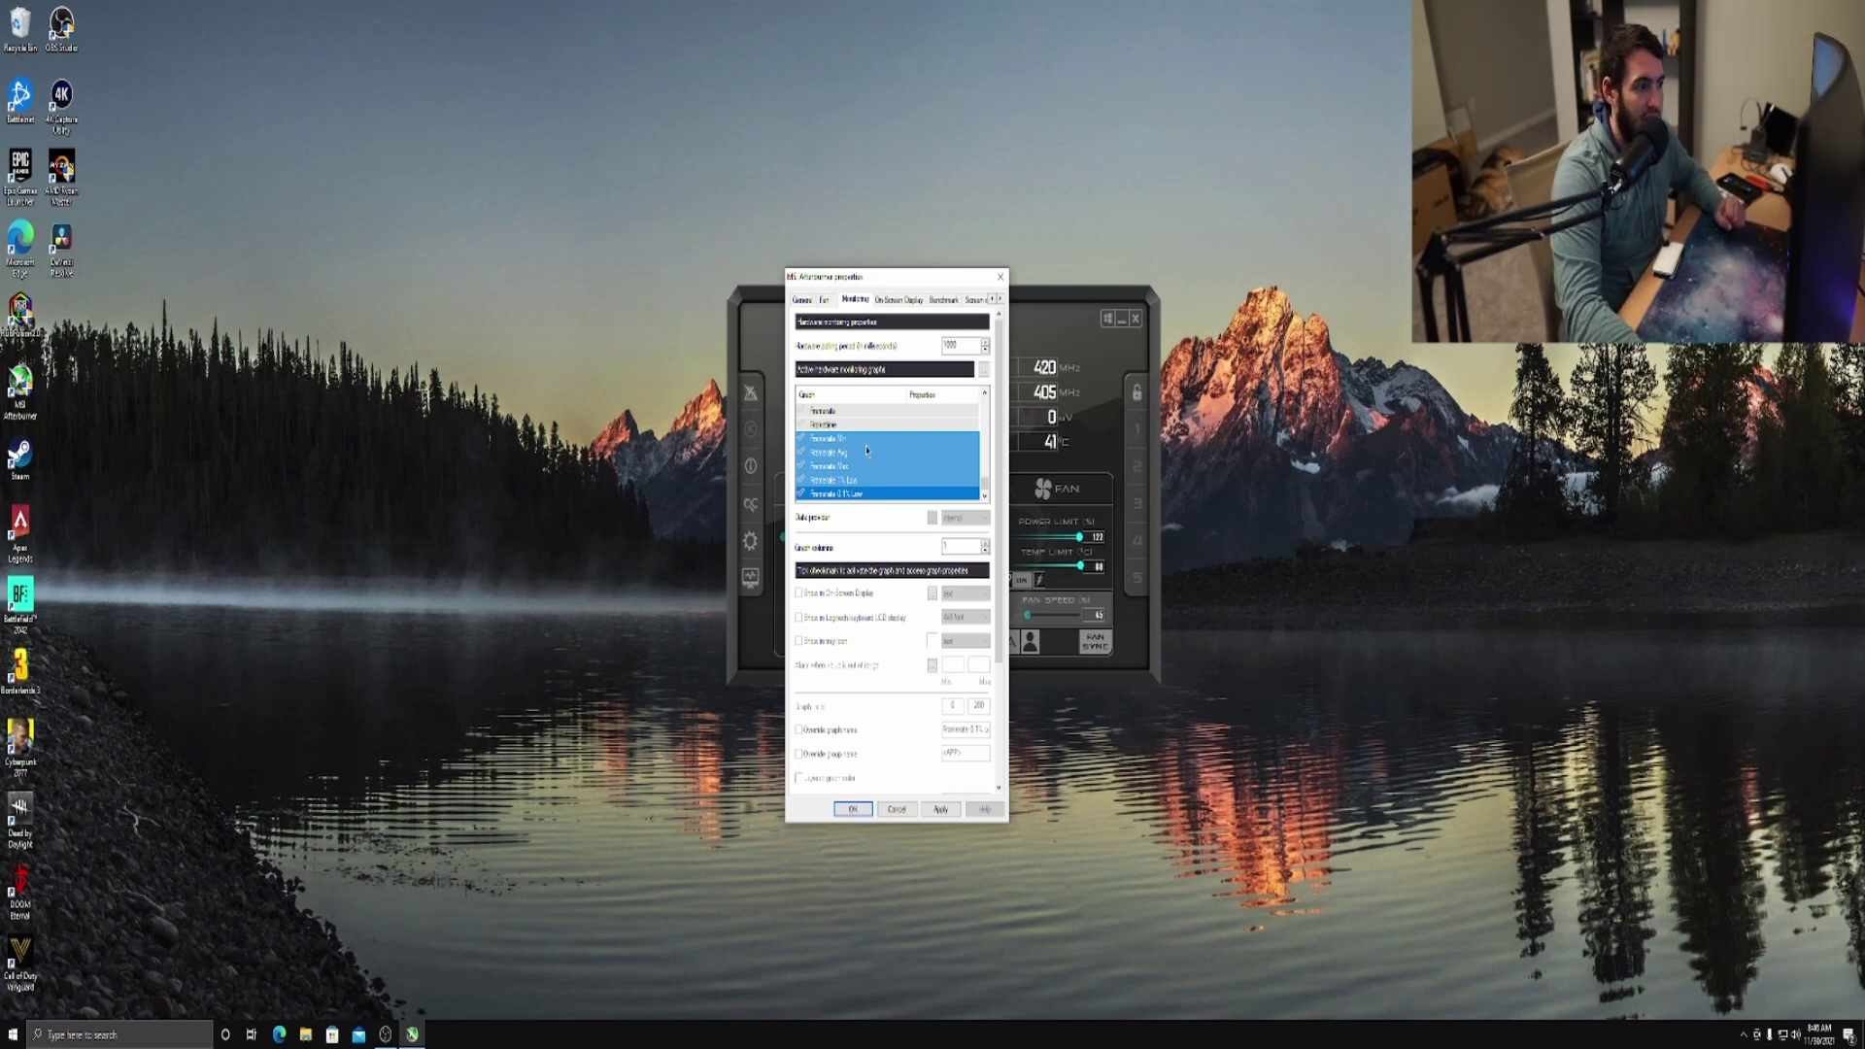
click(848, 426)
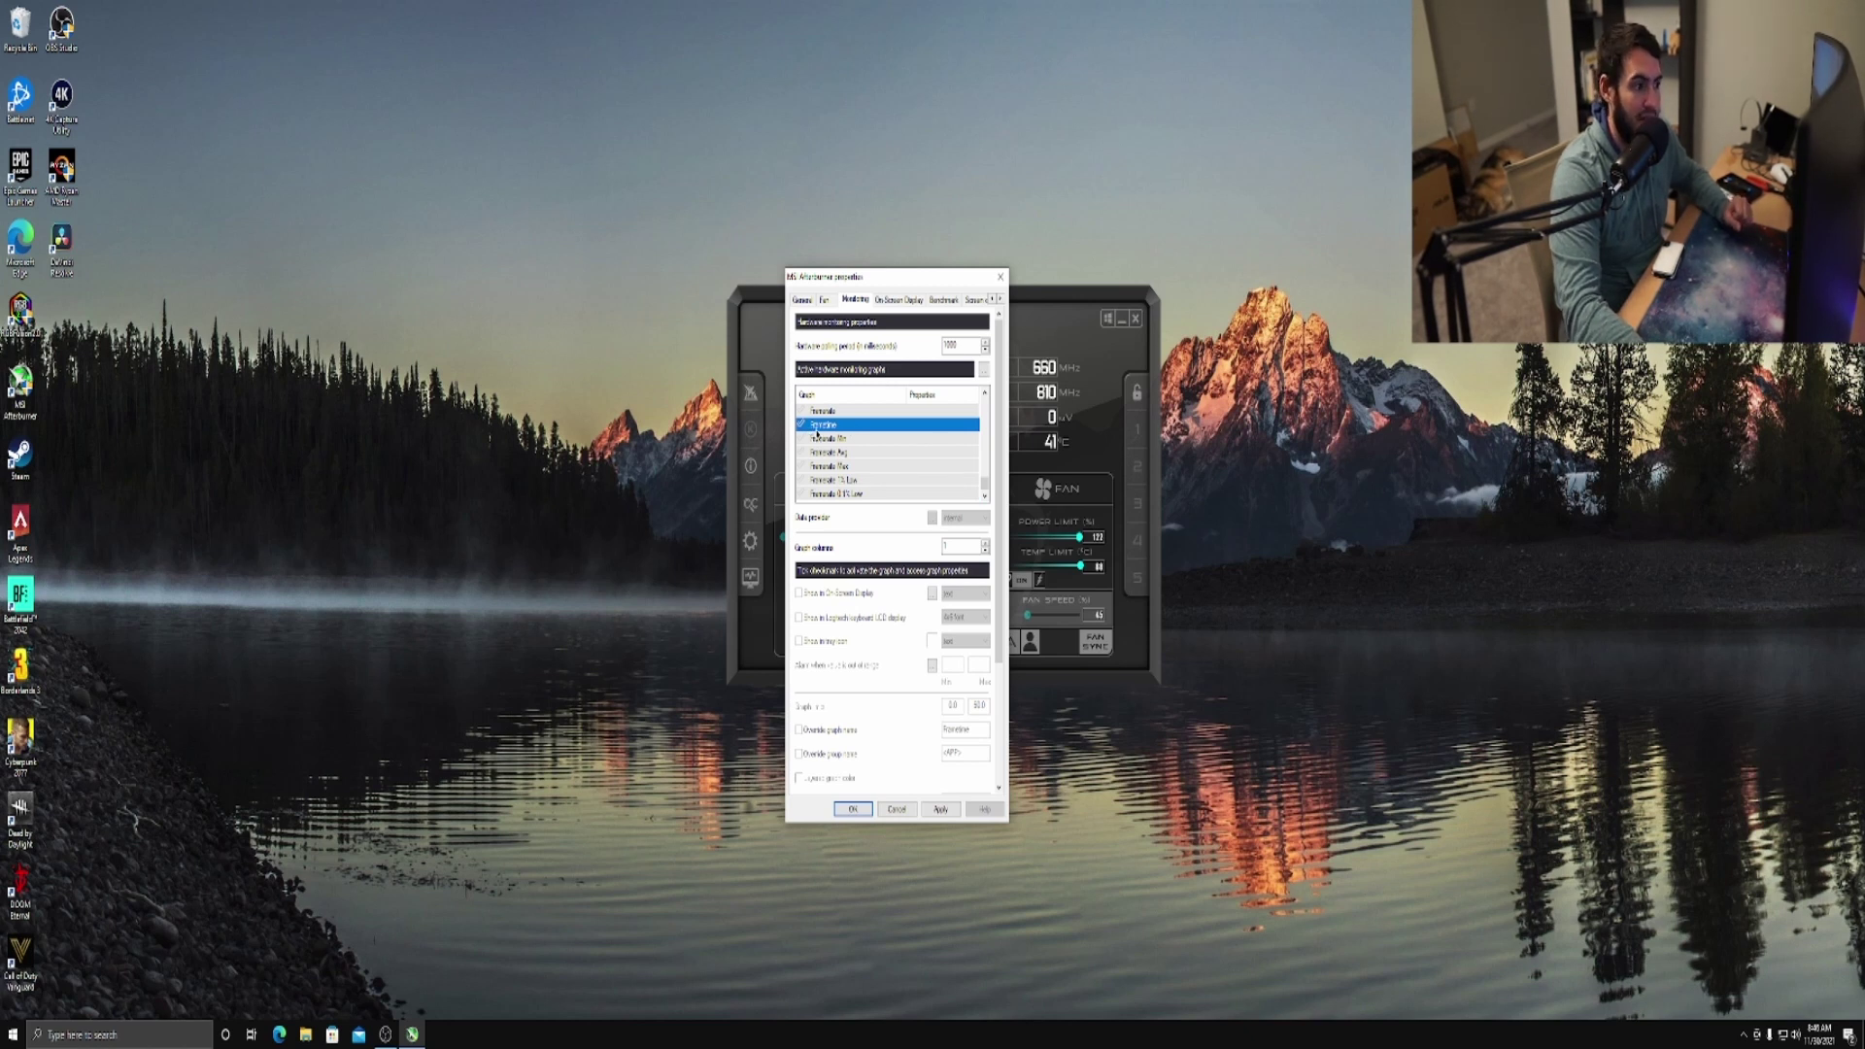
key(Up)
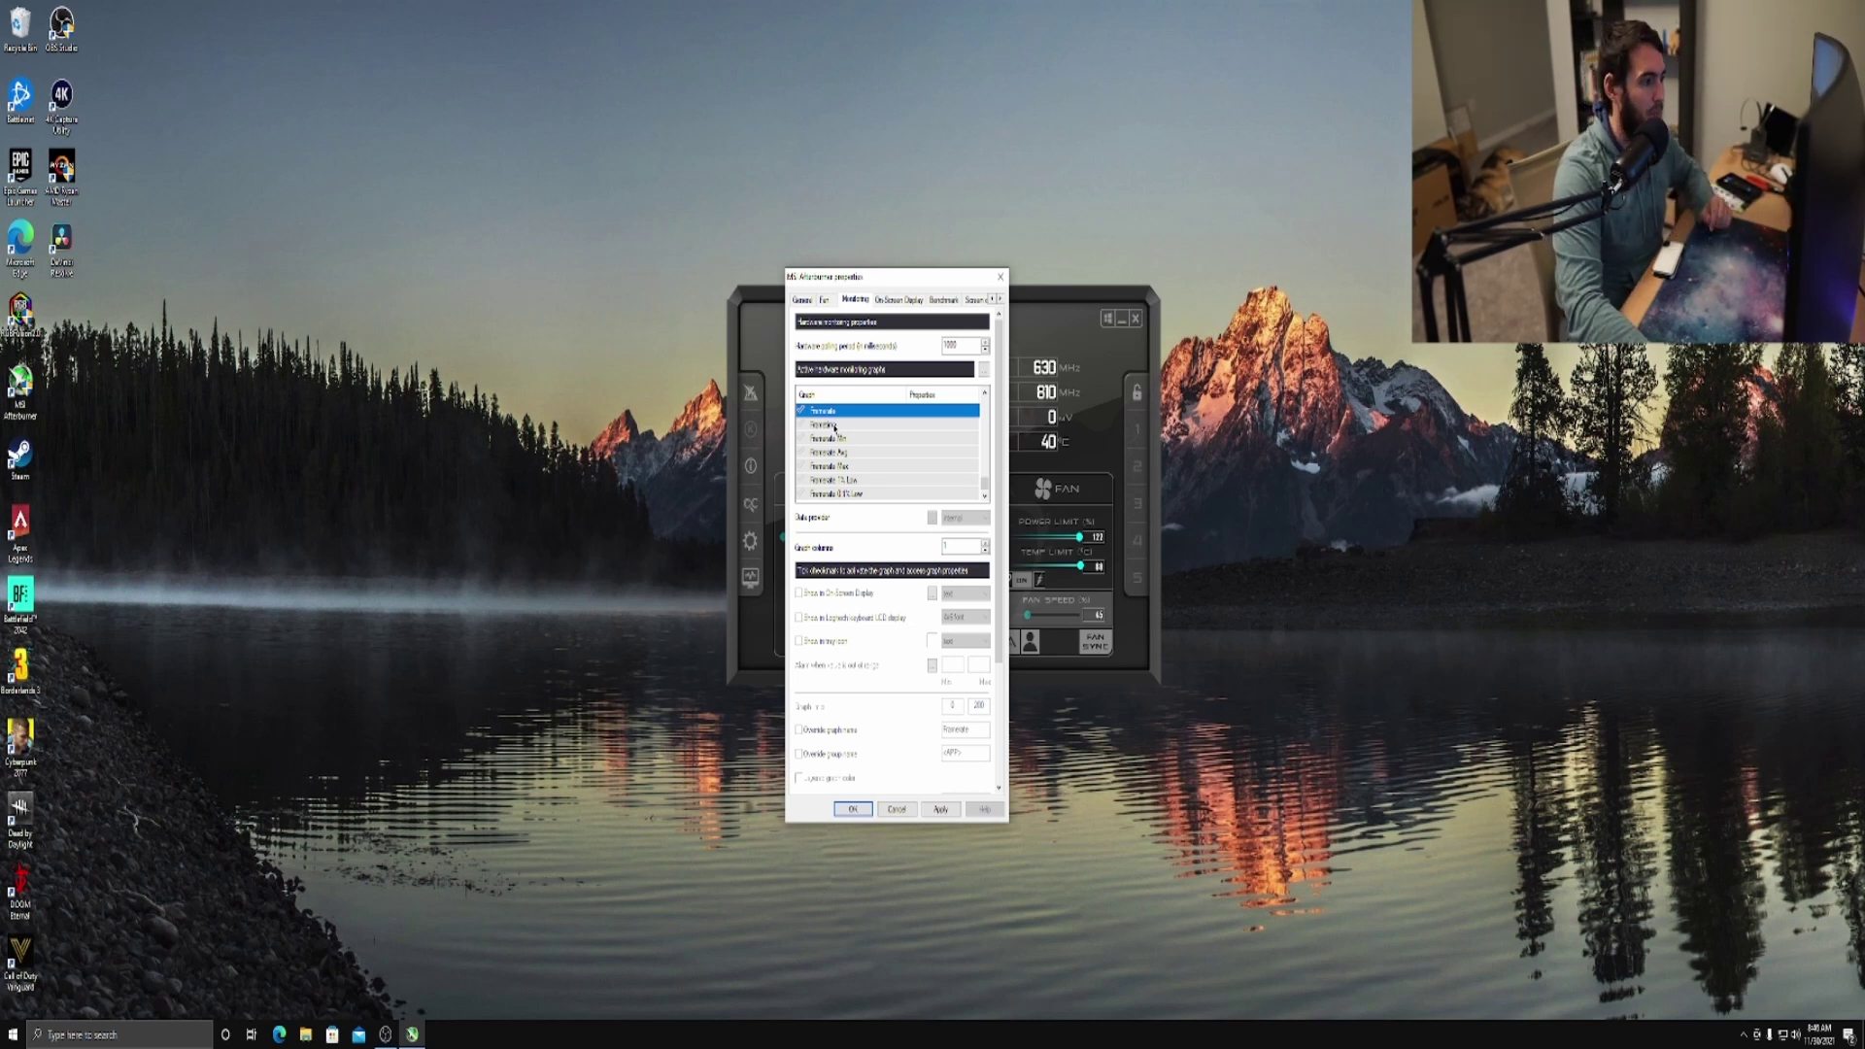
click(802, 412)
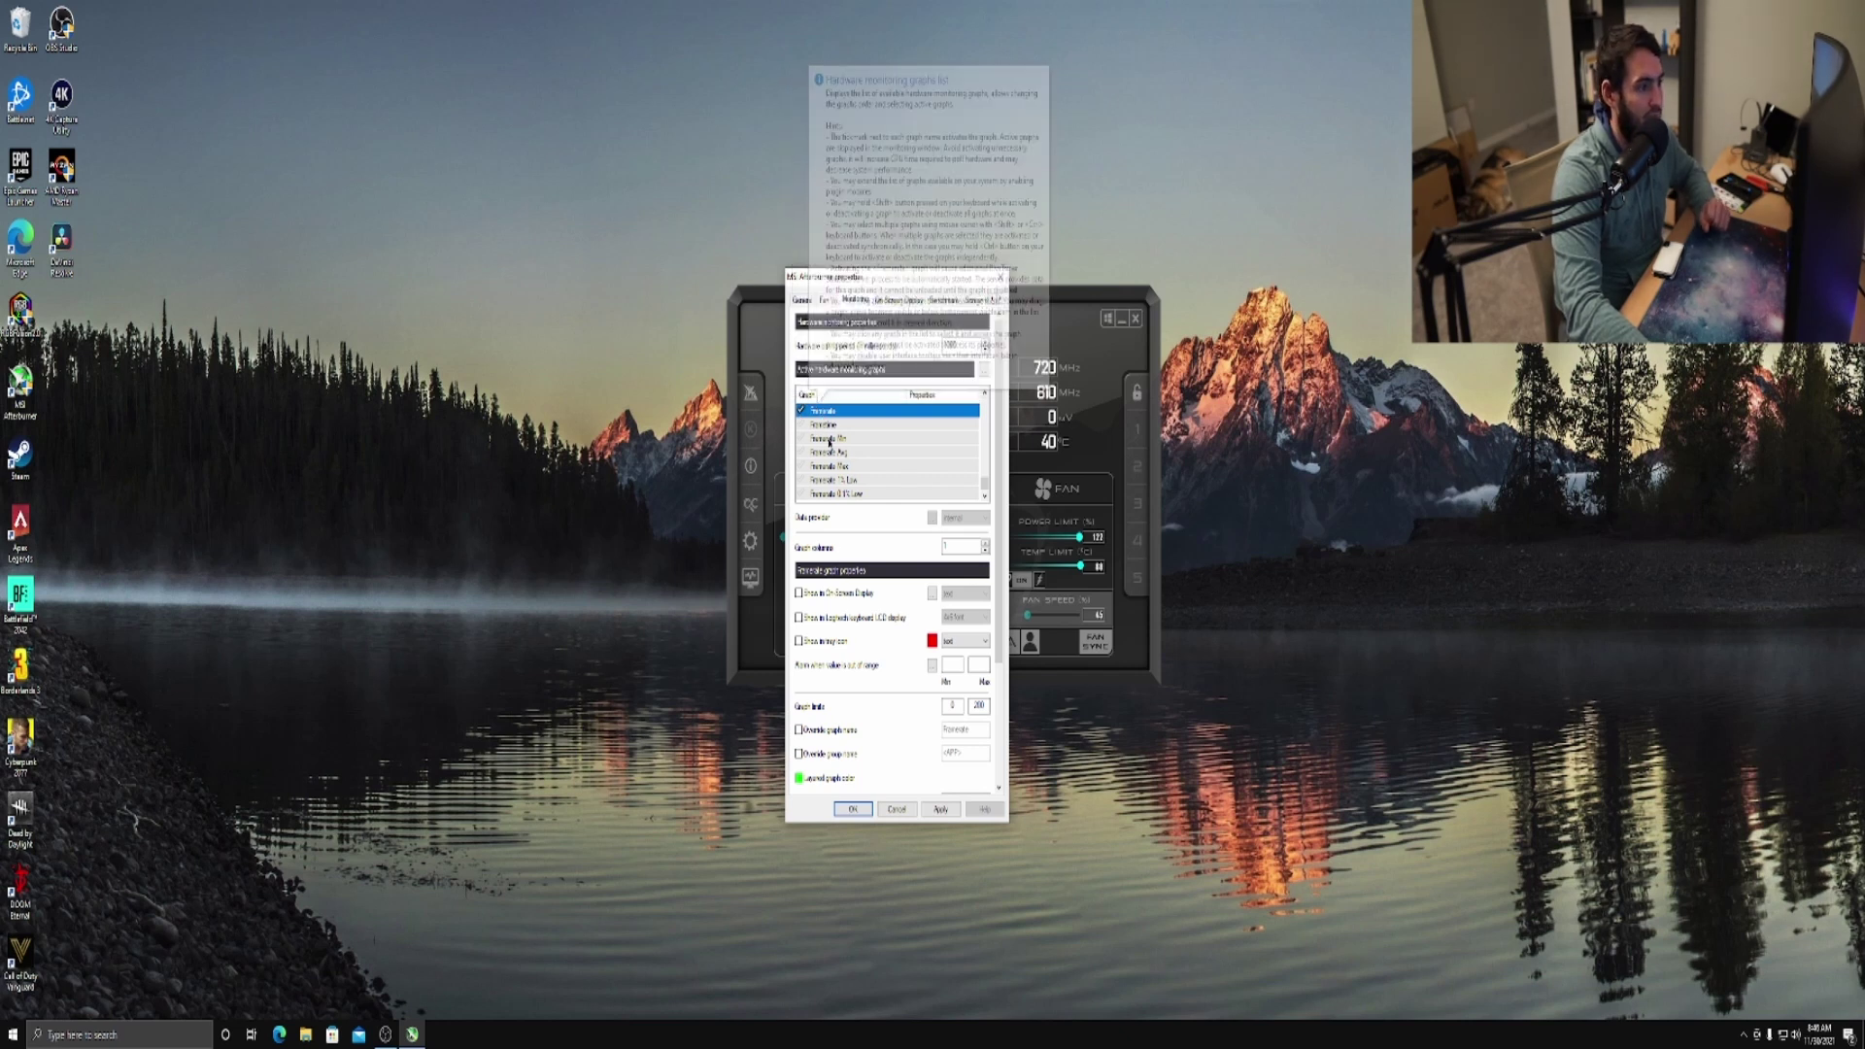
click(800, 592)
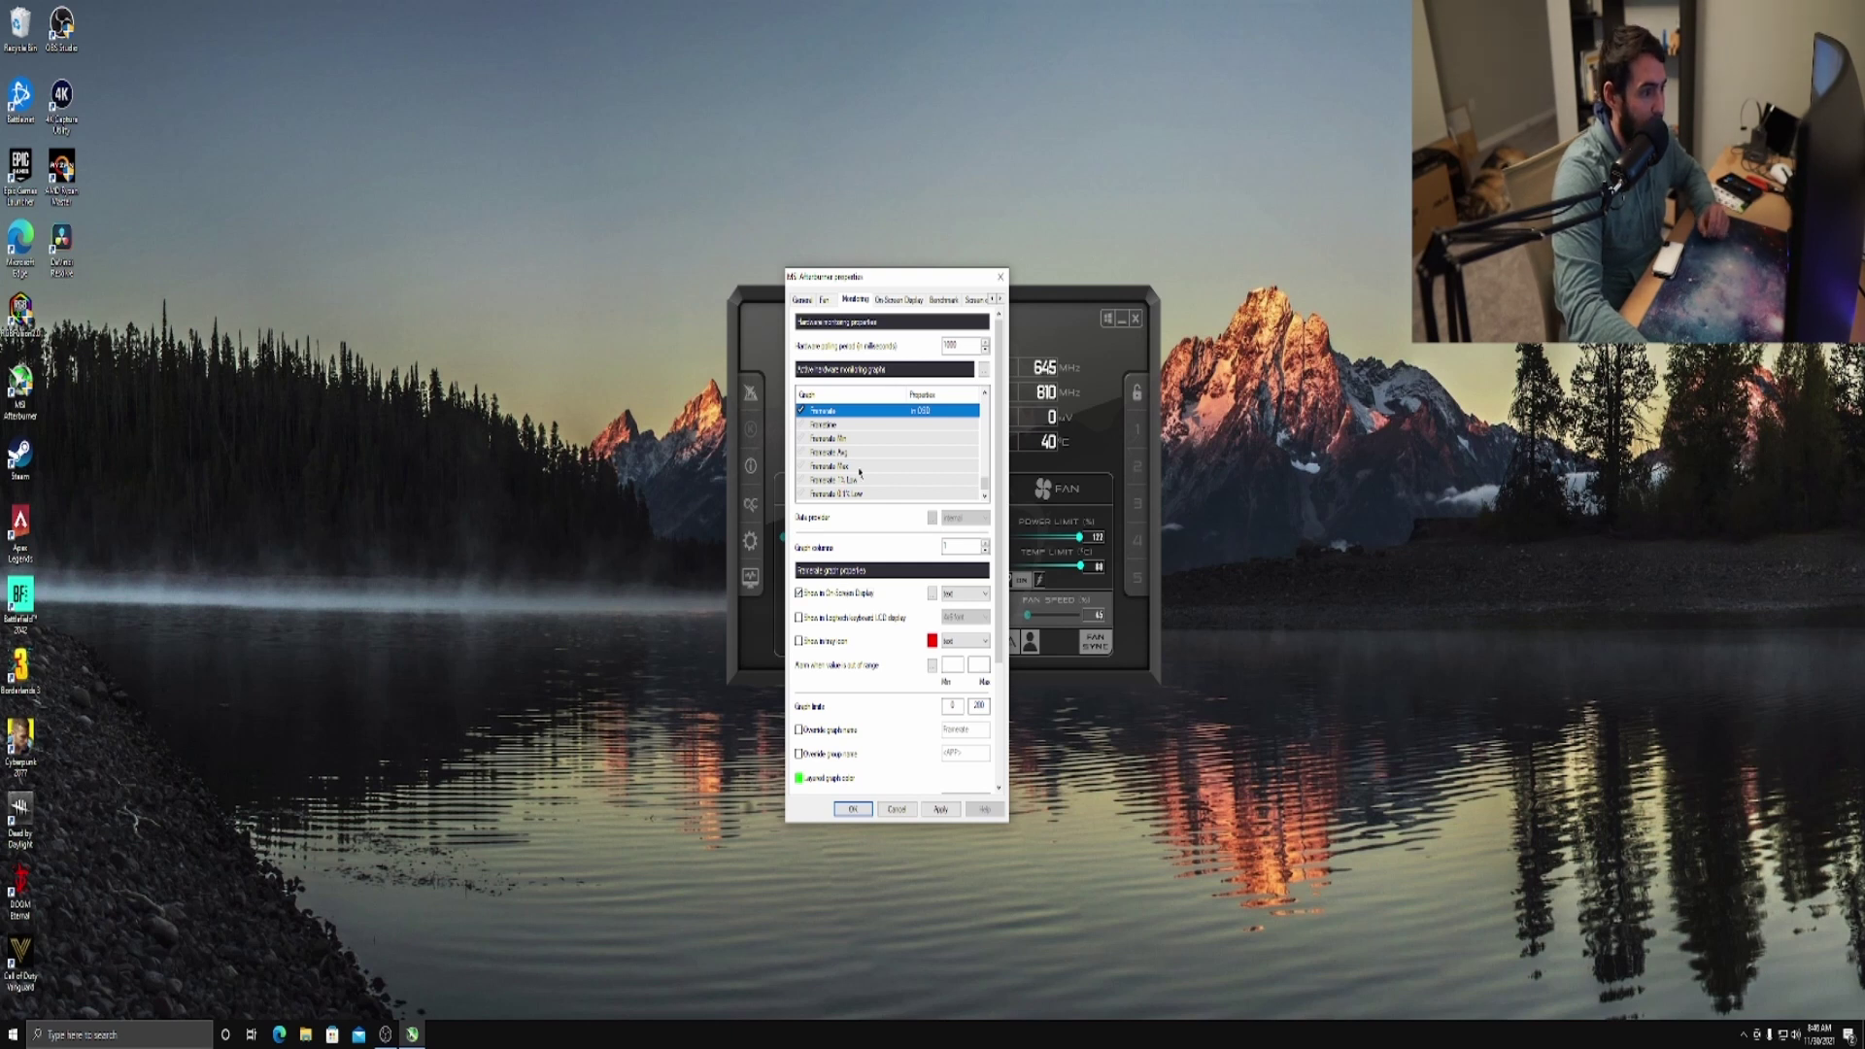
Assign Insert as the hotkey for toggling the On-Screen Display
scroll(860, 473, up, 5)
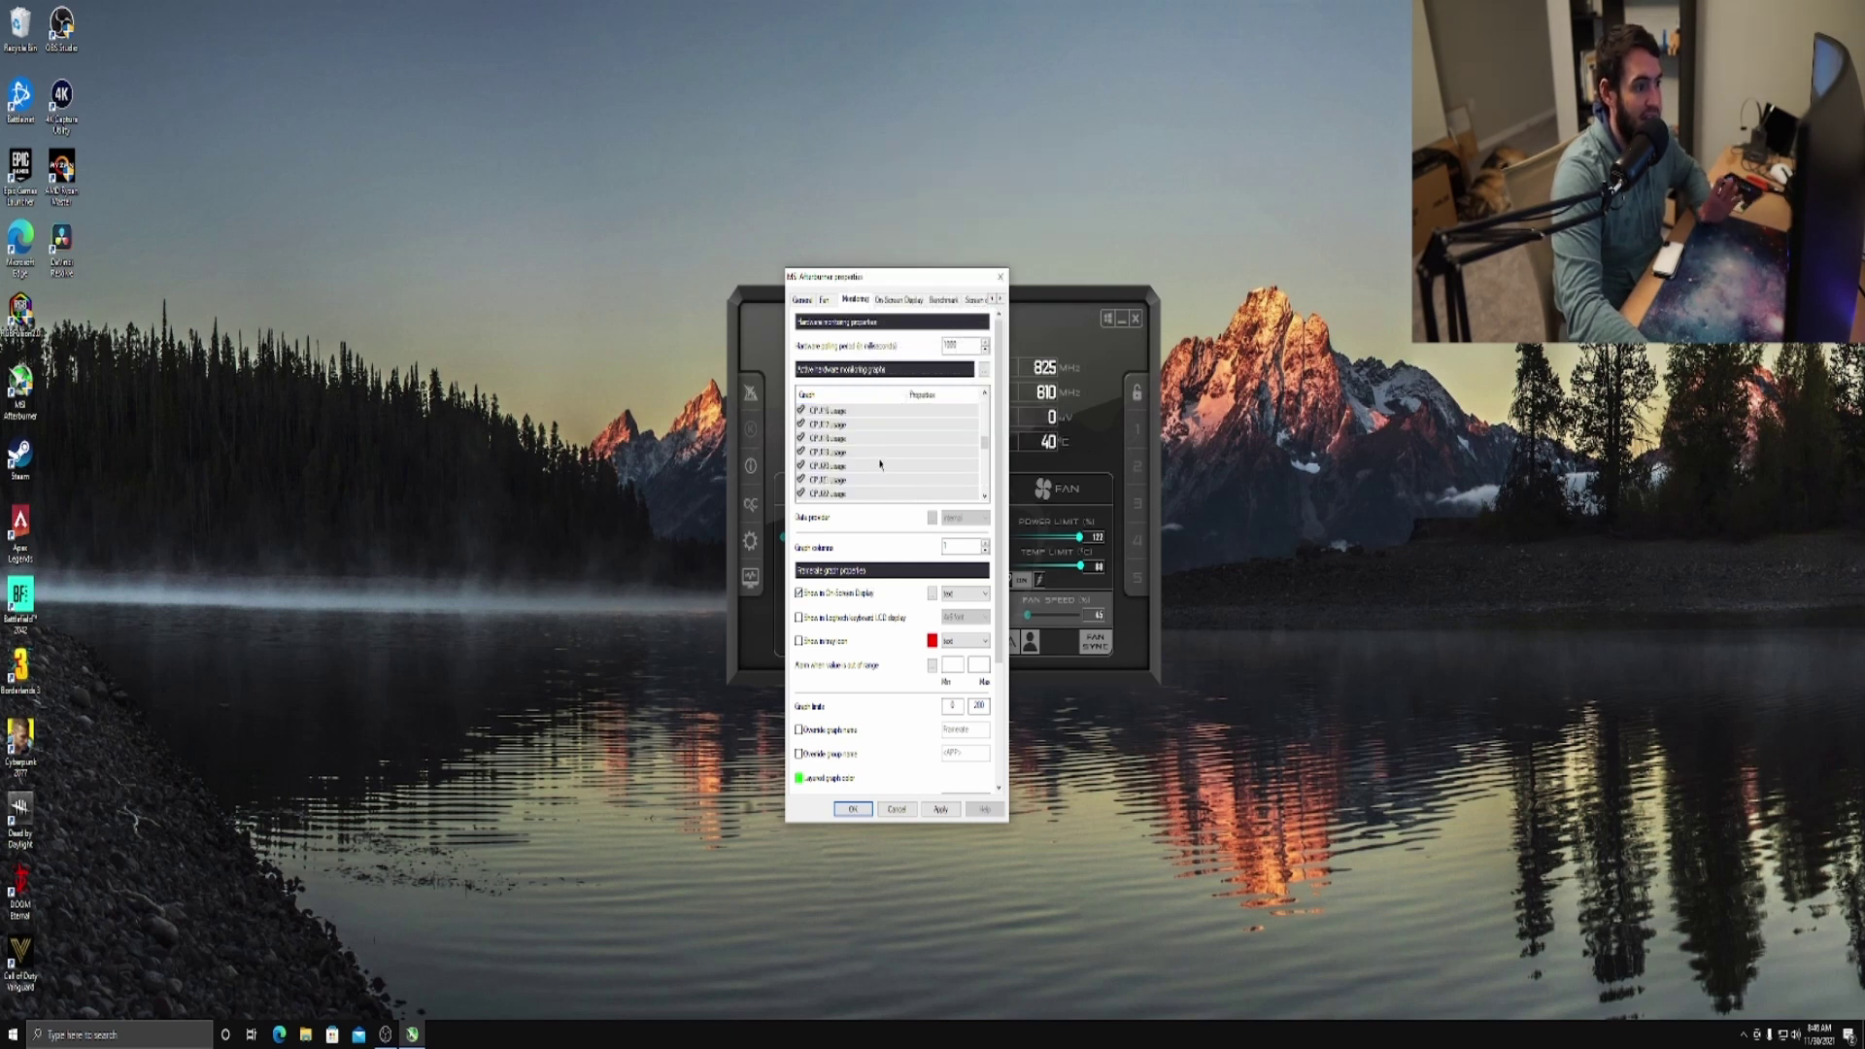
scroll(884, 464, up, 3)
mouse_move(919, 470)
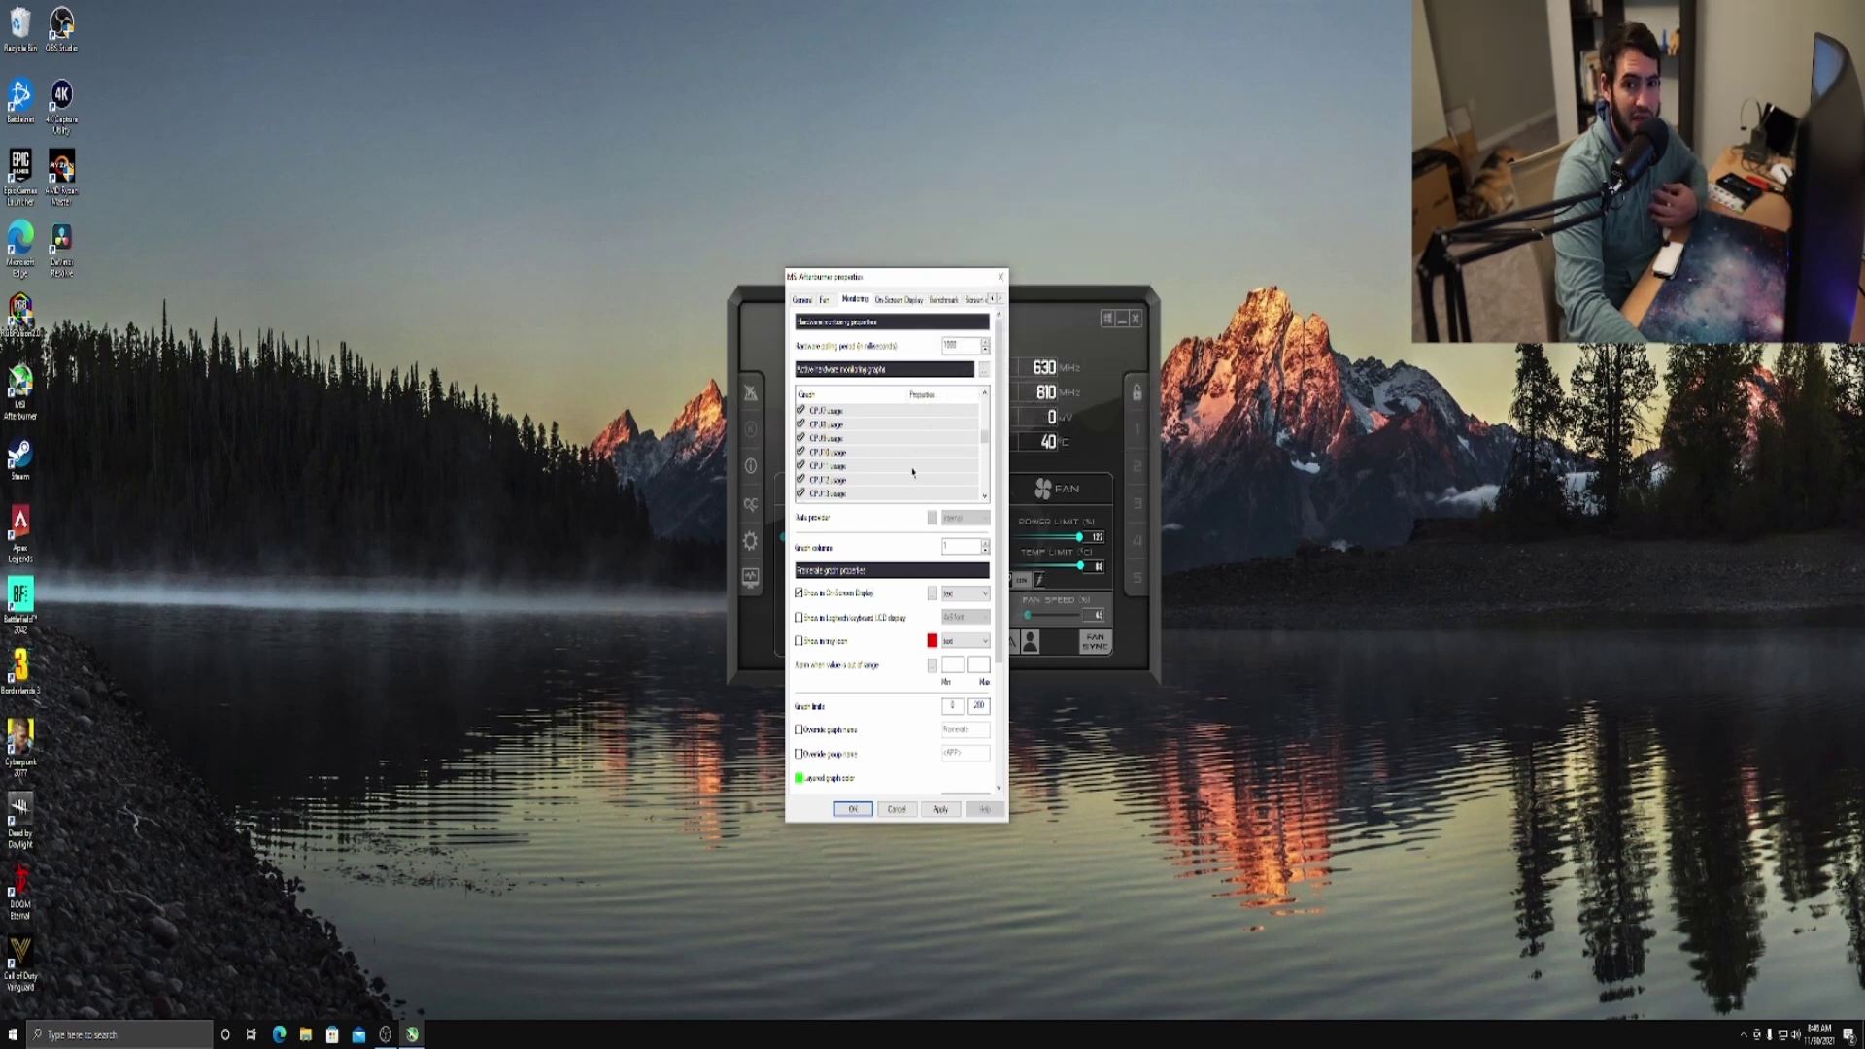
scroll(913, 473, down, 3)
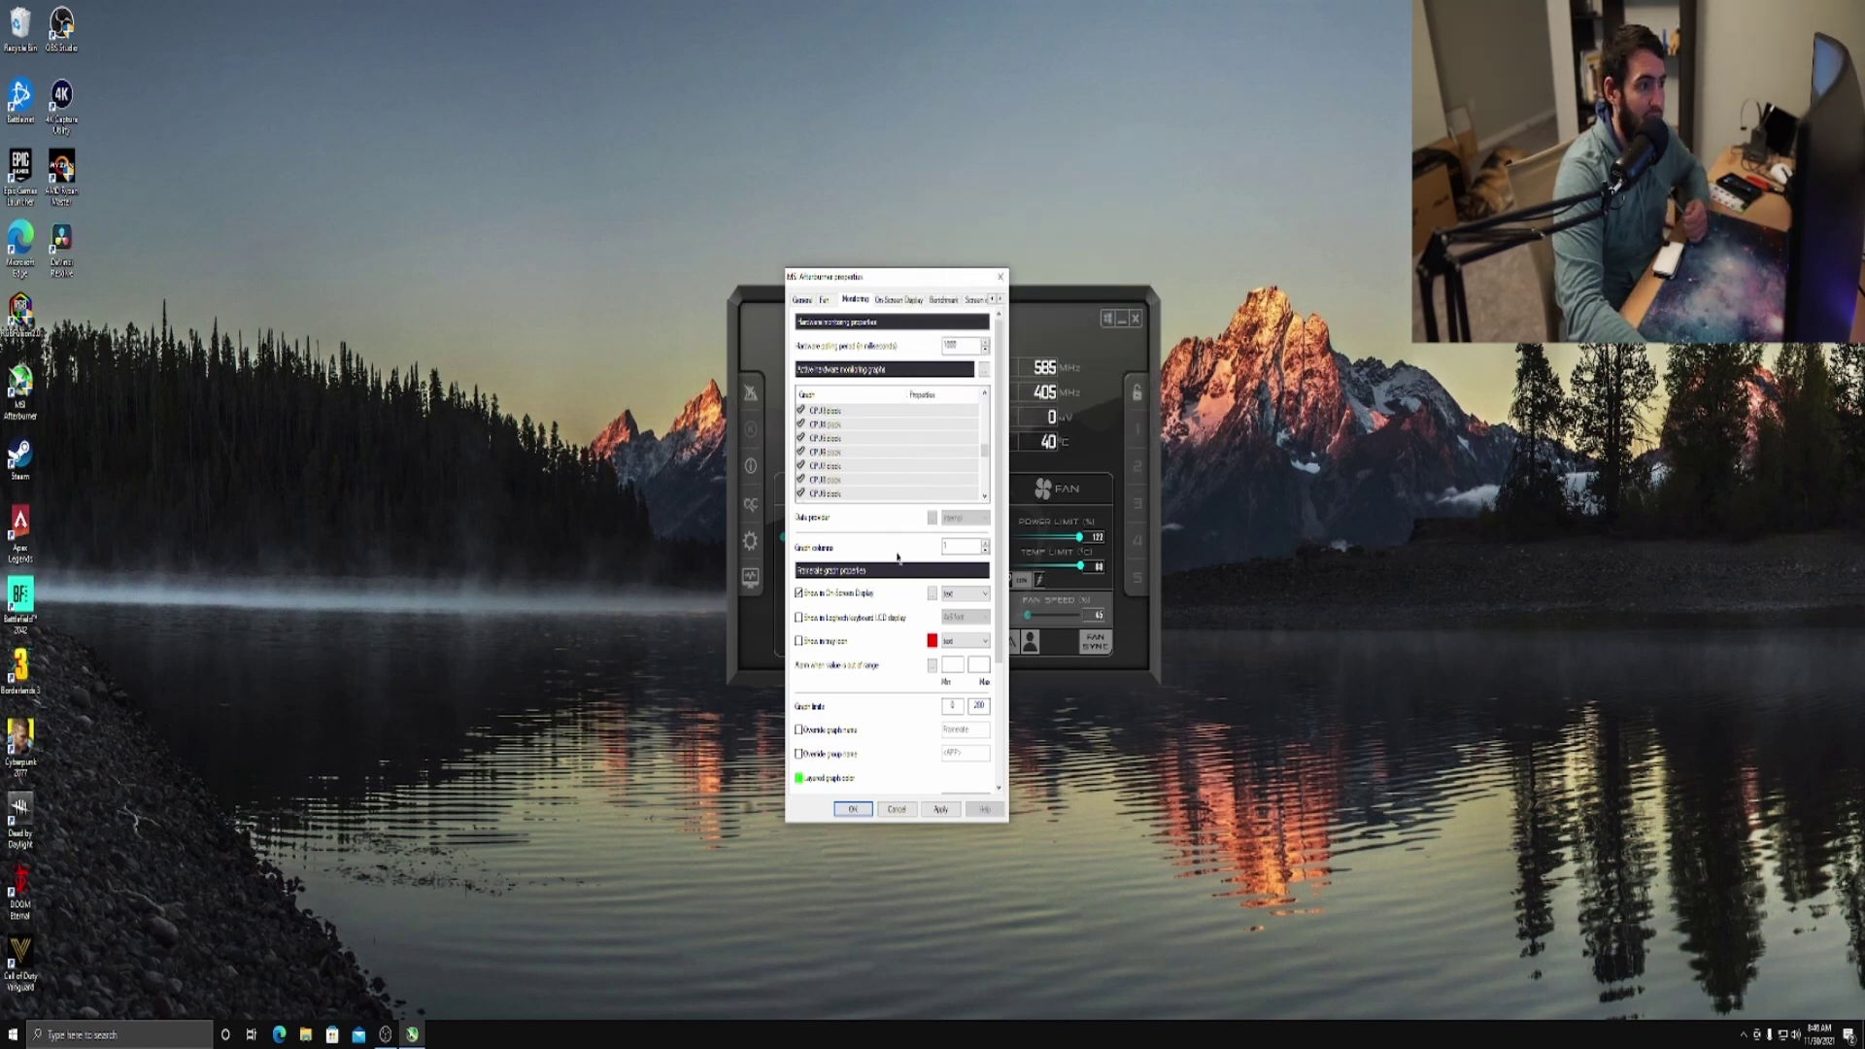
click(898, 300)
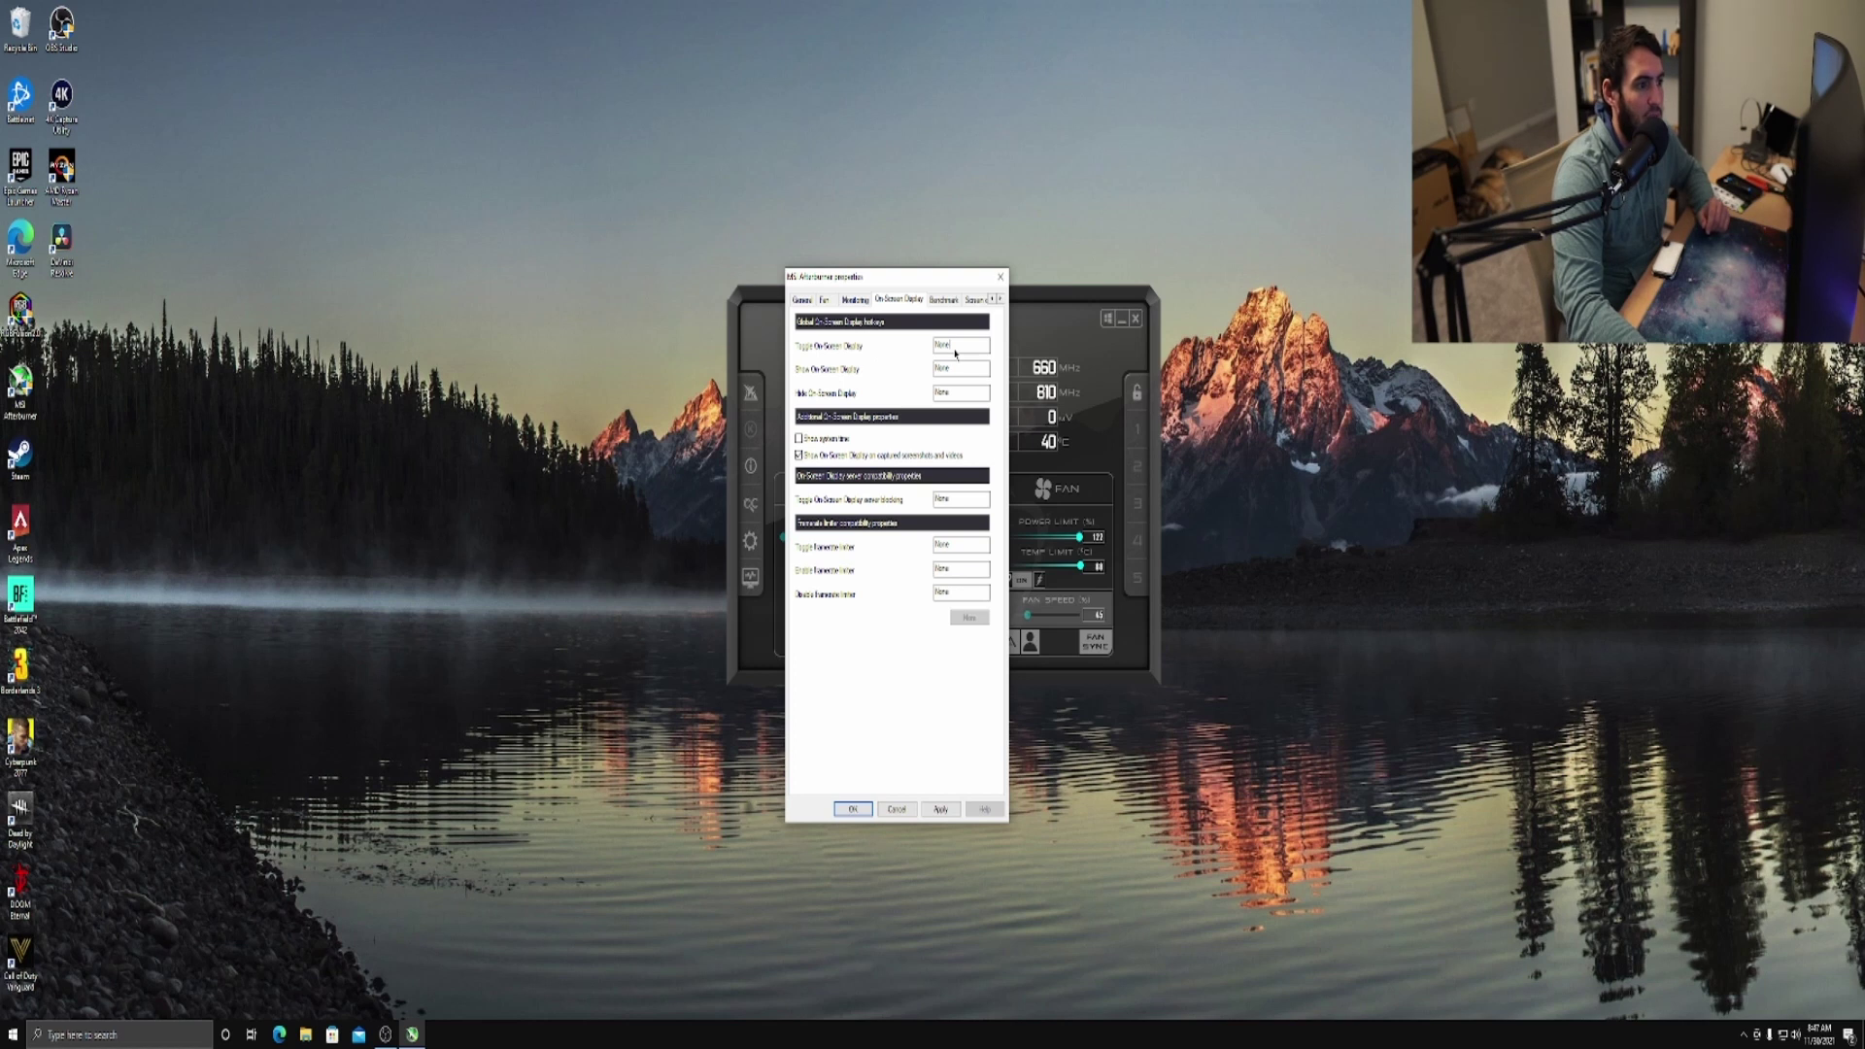
mouse_move(952, 347)
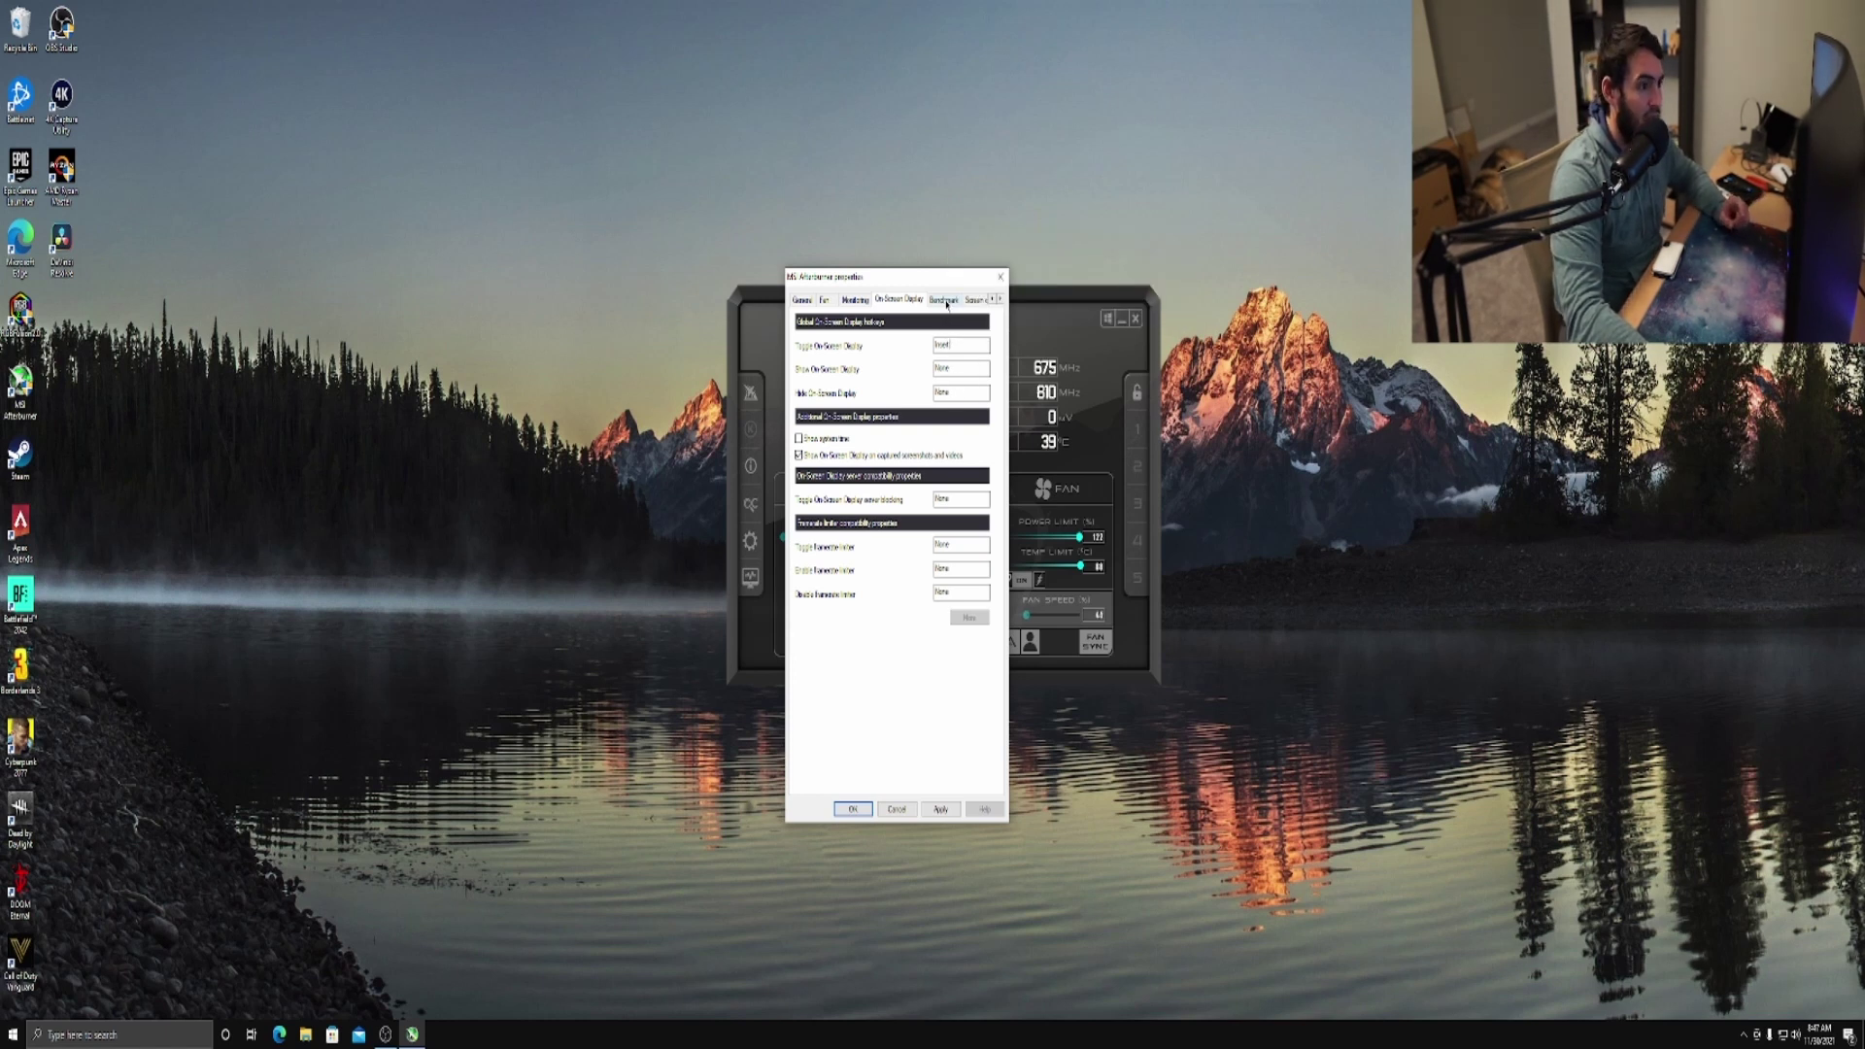
Review the benchmark, screen capture, video capture and profile settings in the properties
click(947, 302)
click(933, 344)
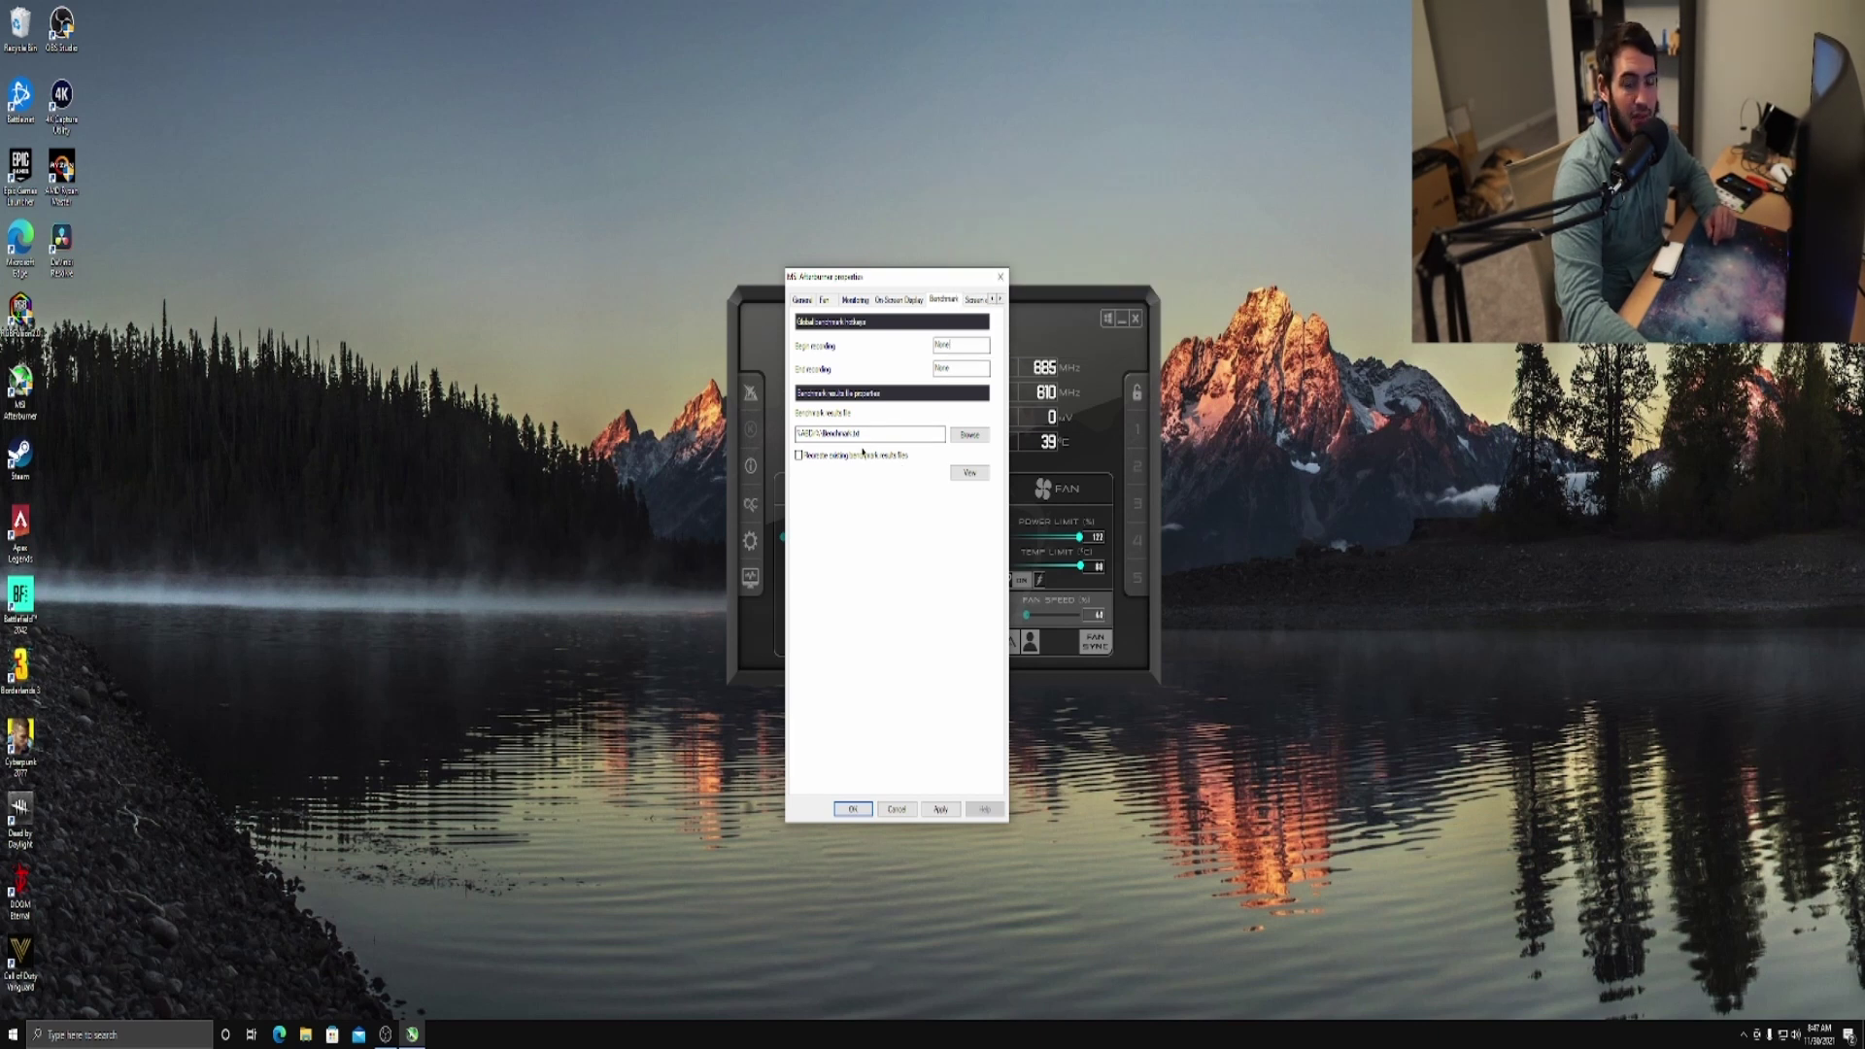
click(1000, 299)
click(1000, 300)
click(1000, 299)
click(1000, 300)
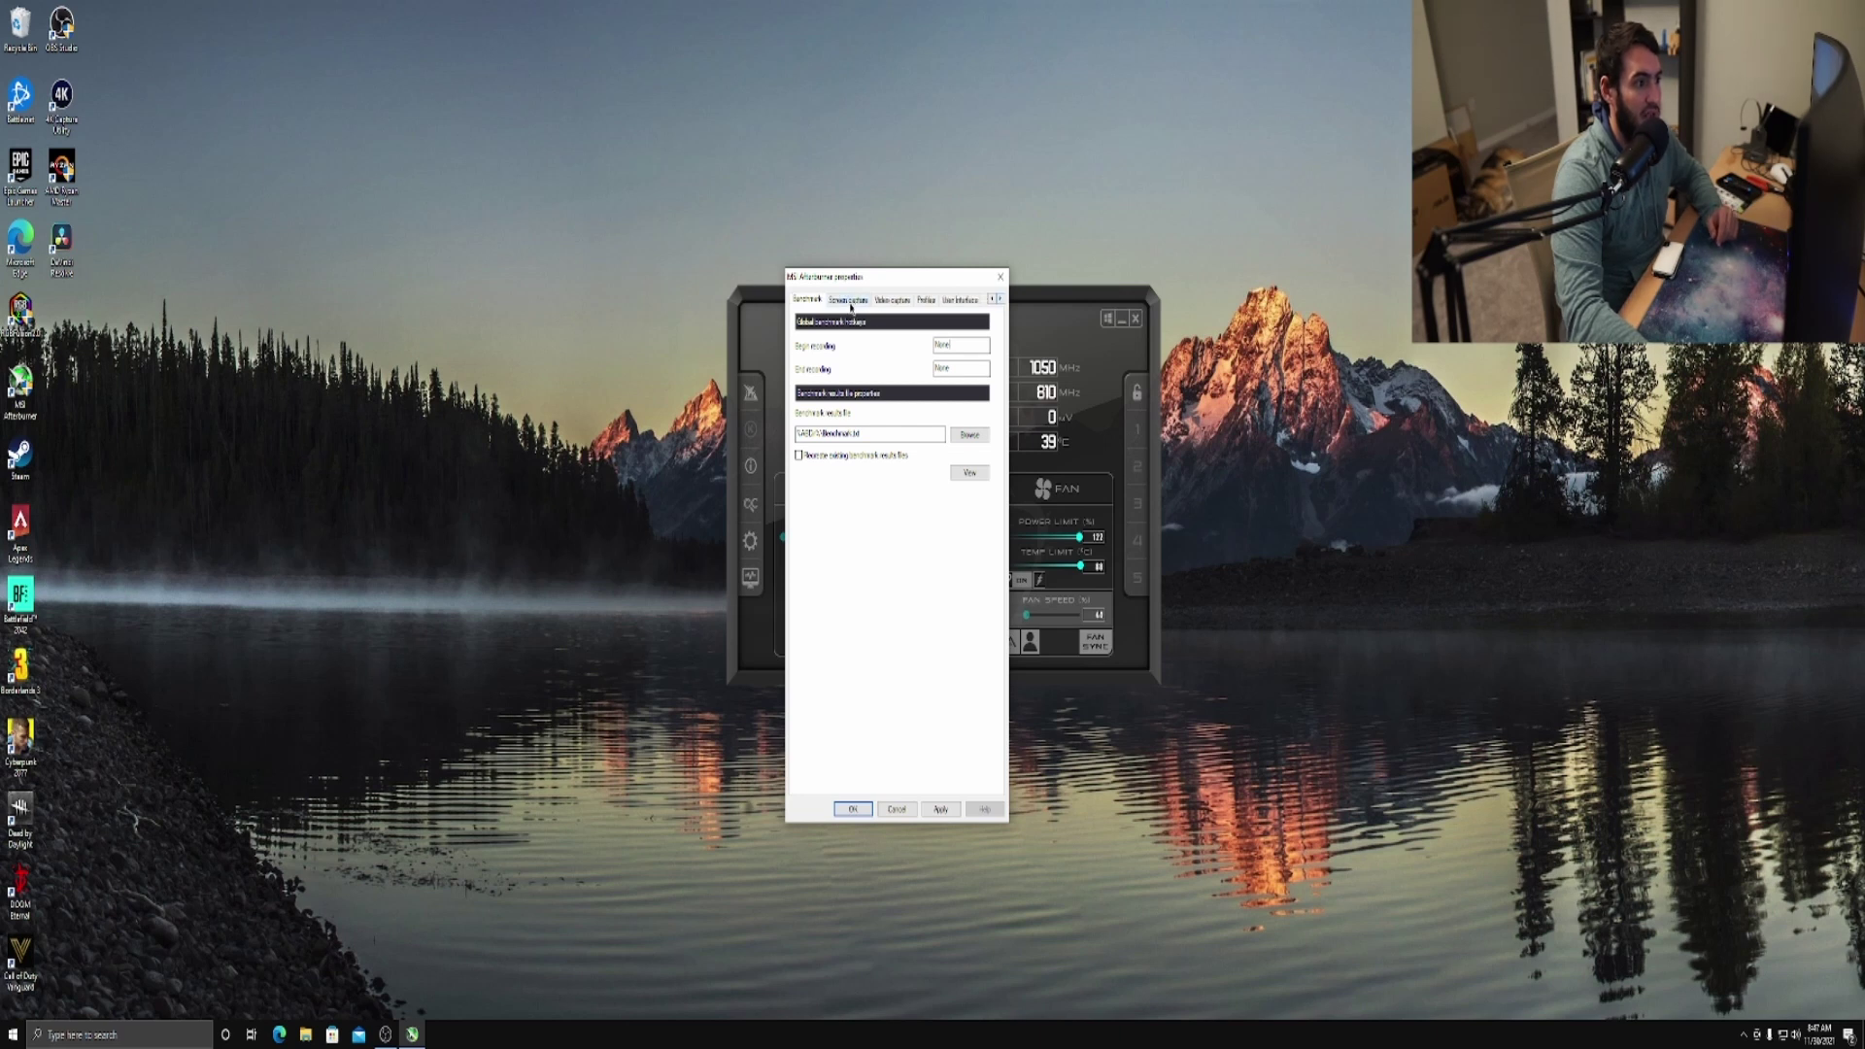
click(849, 301)
click(885, 300)
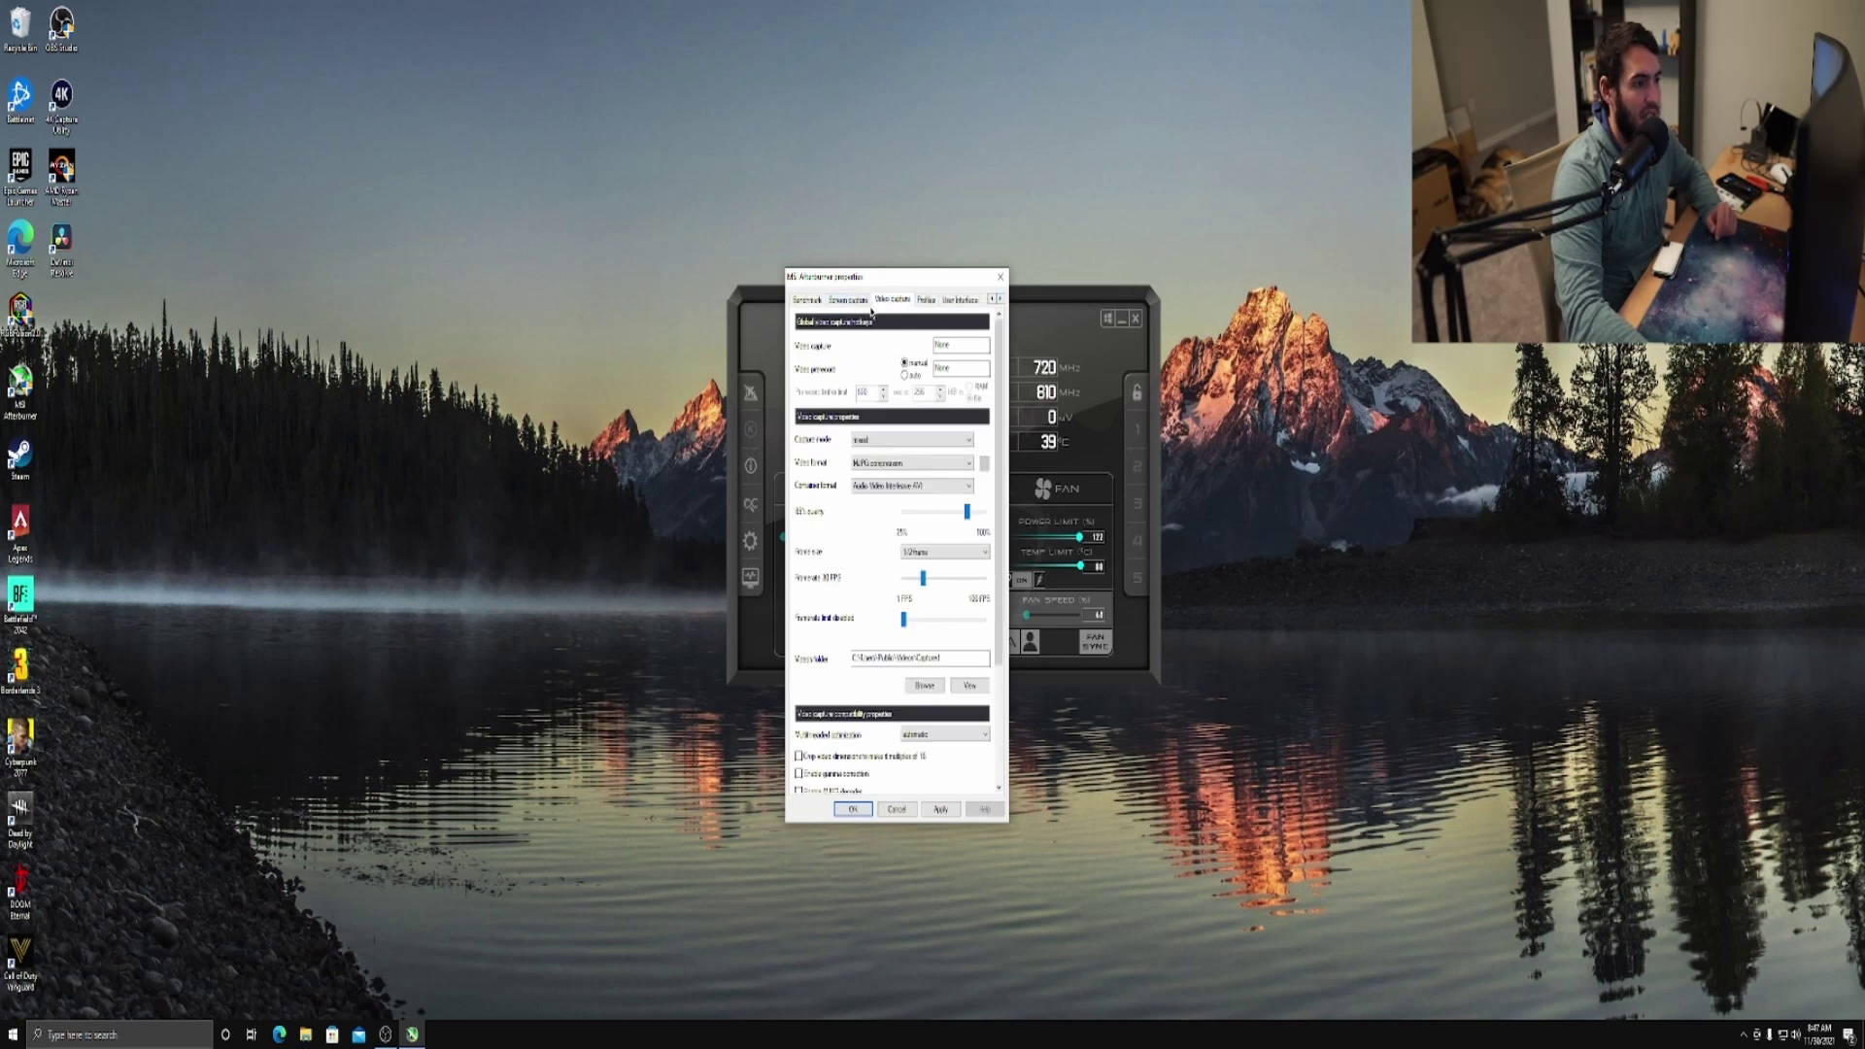
click(928, 302)
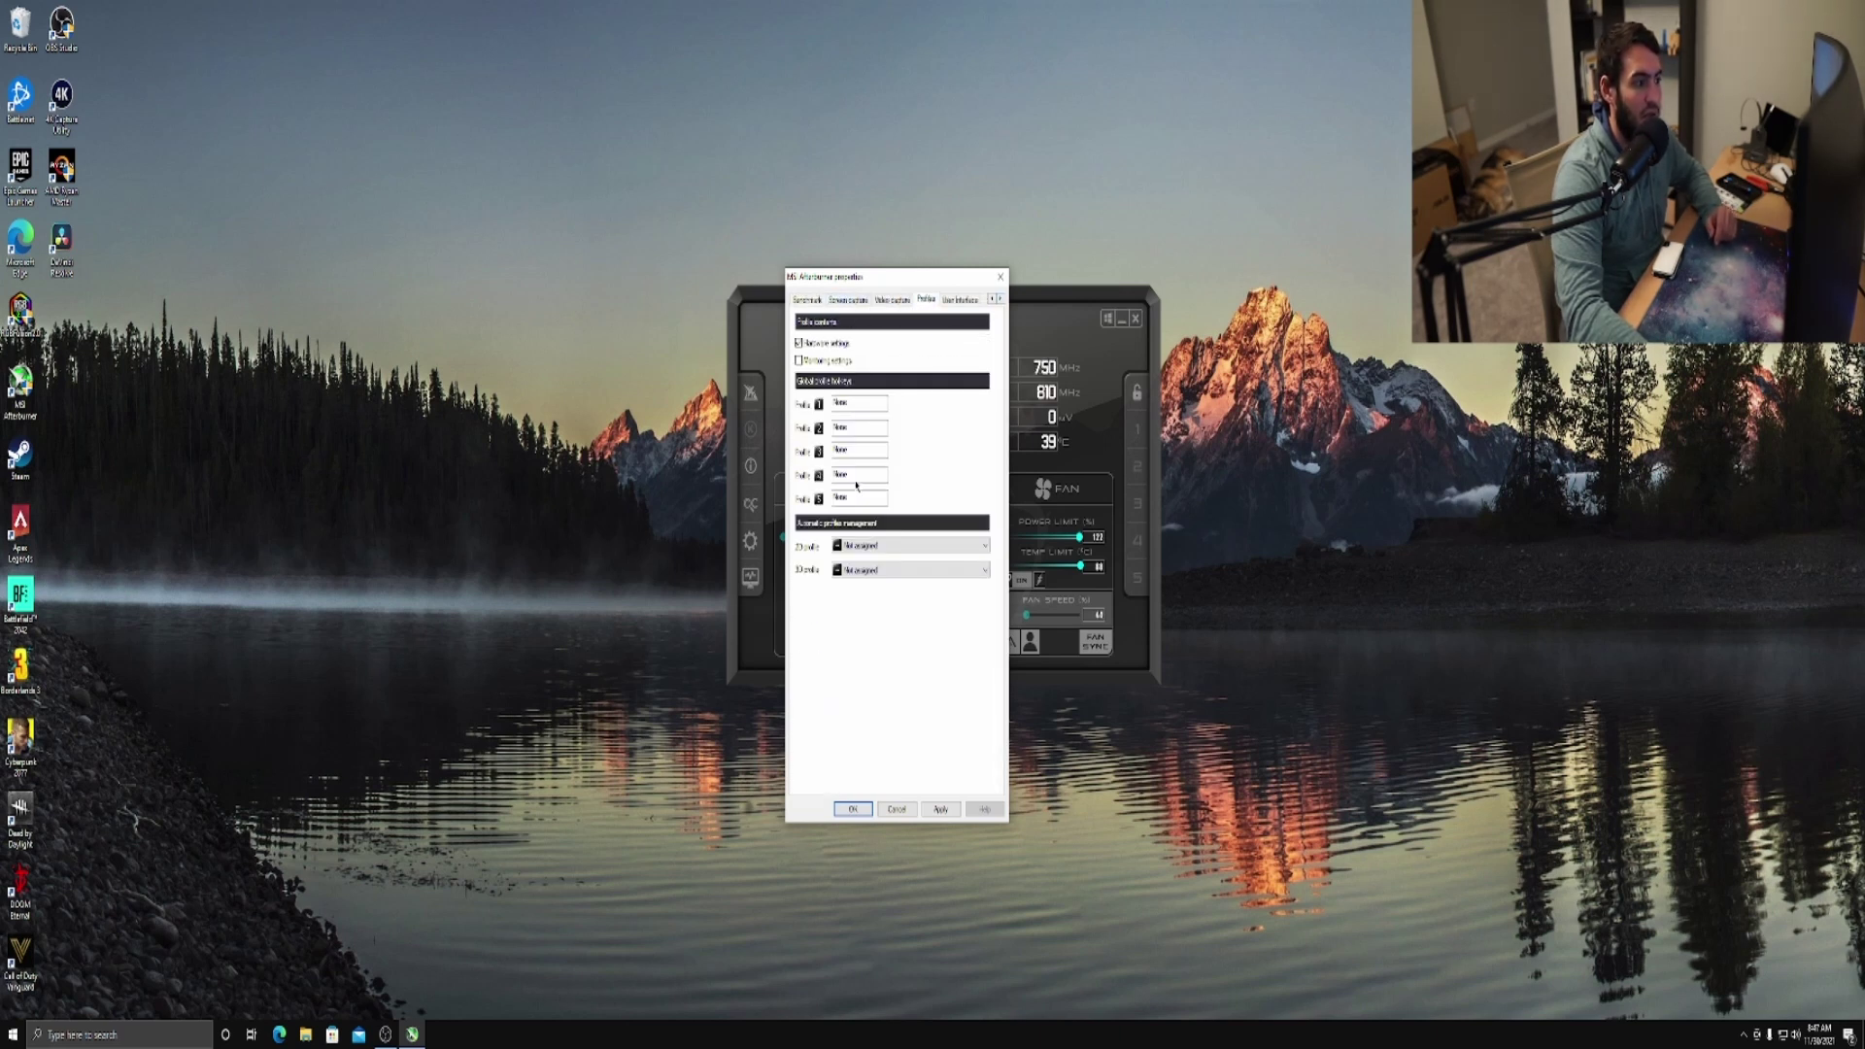
drag(932, 288, 602, 269)
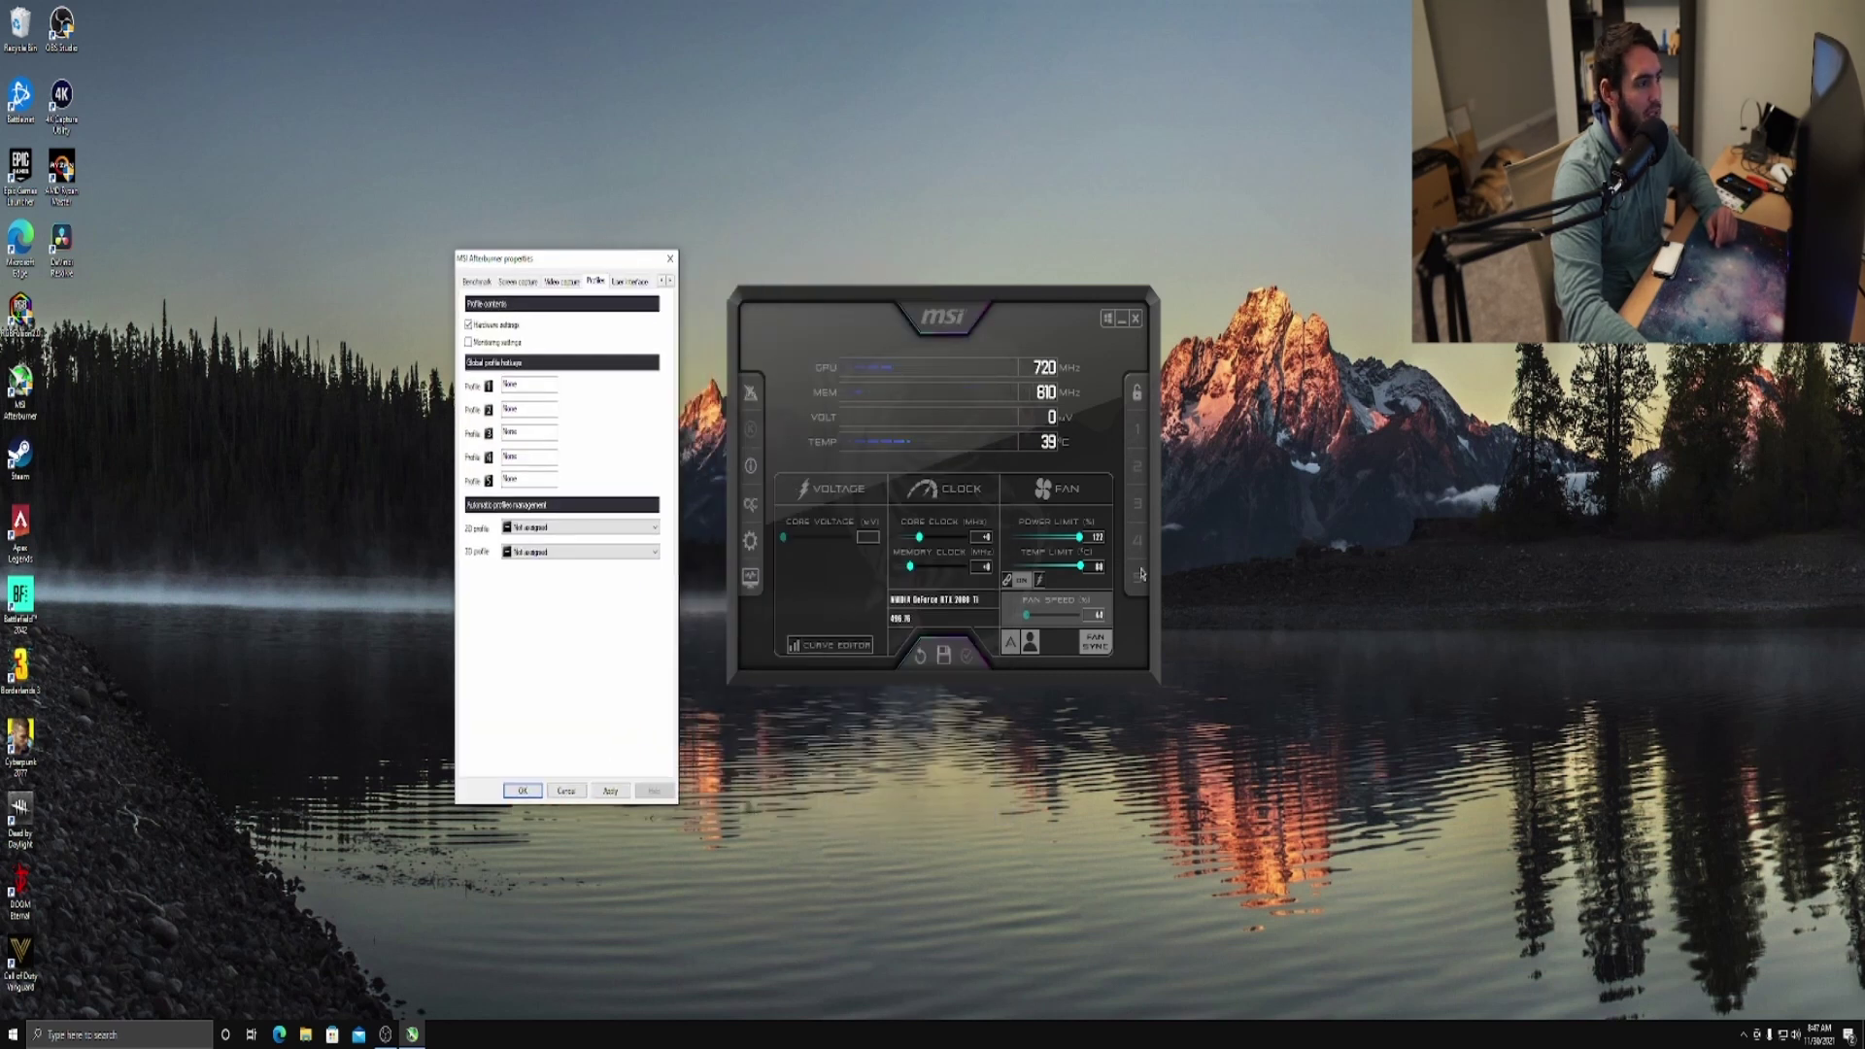
drag(625, 265, 958, 242)
Change the user interface skin to the MSI Cyborg Afterburner skin White by Drerex Design and apply it
click(963, 259)
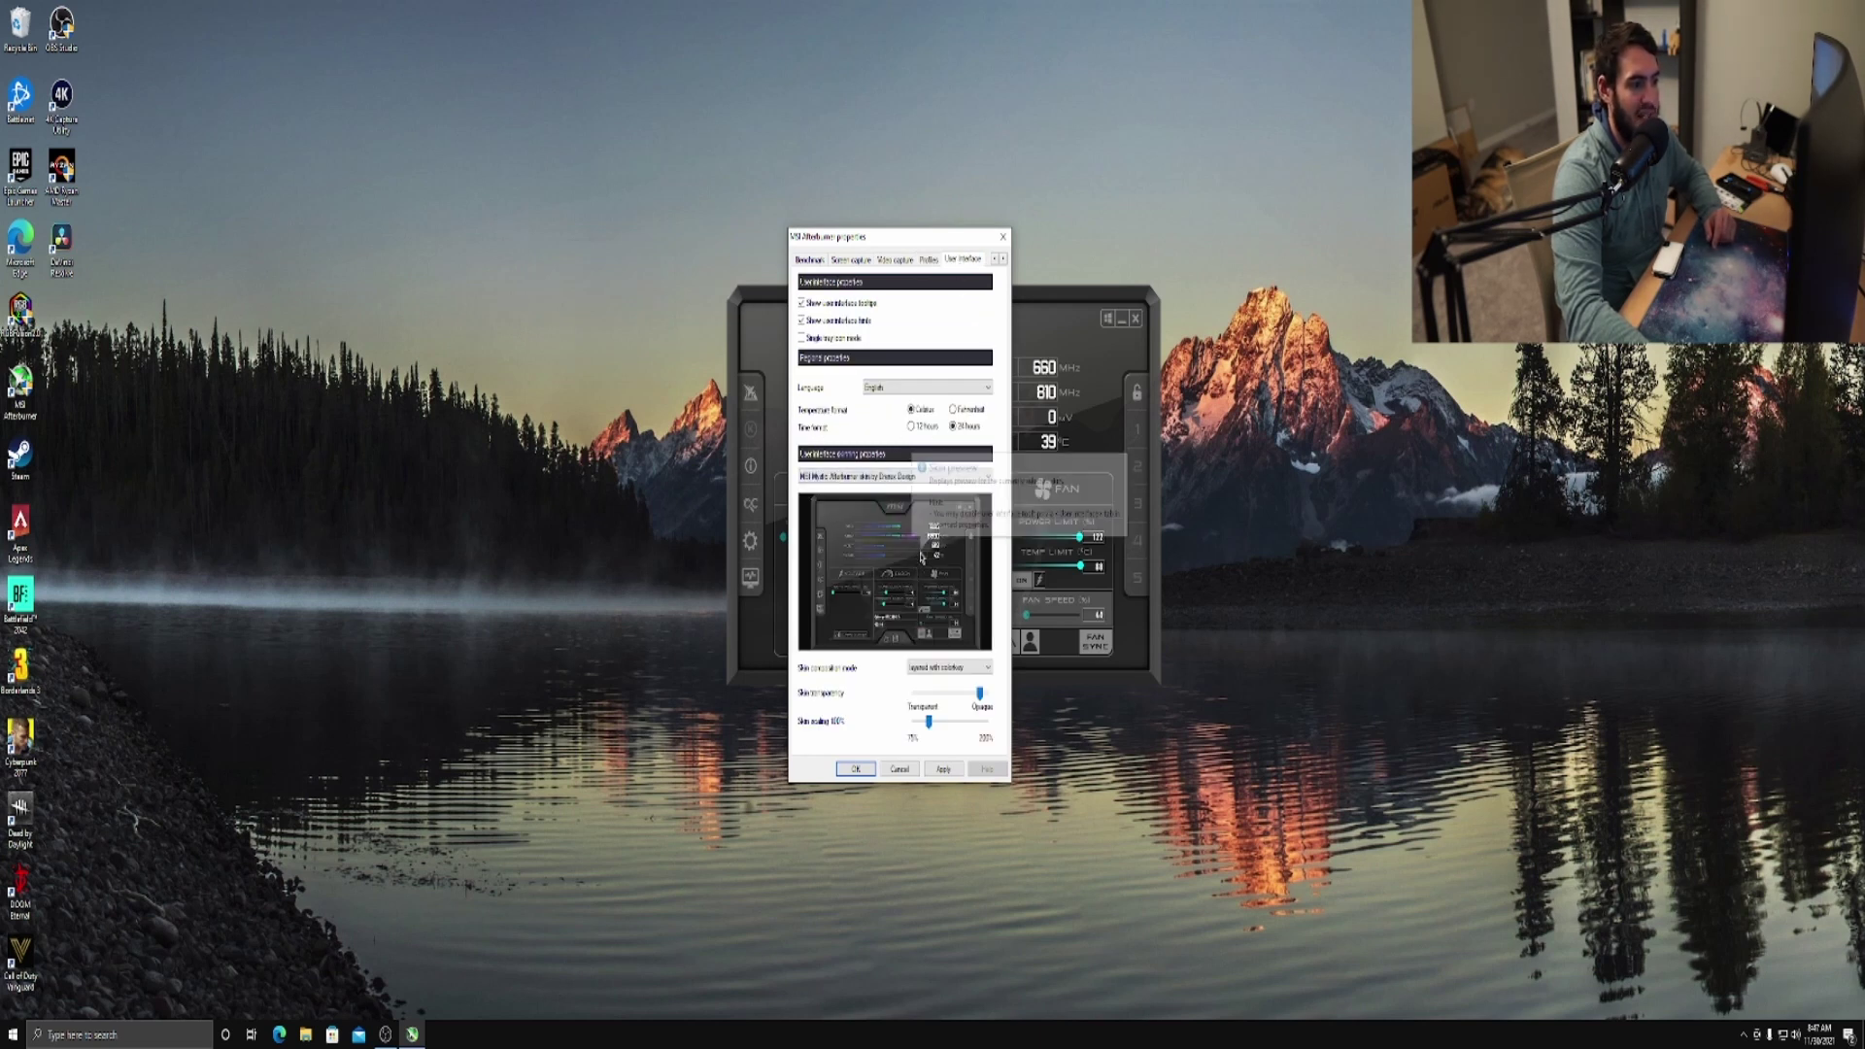
click(923, 477)
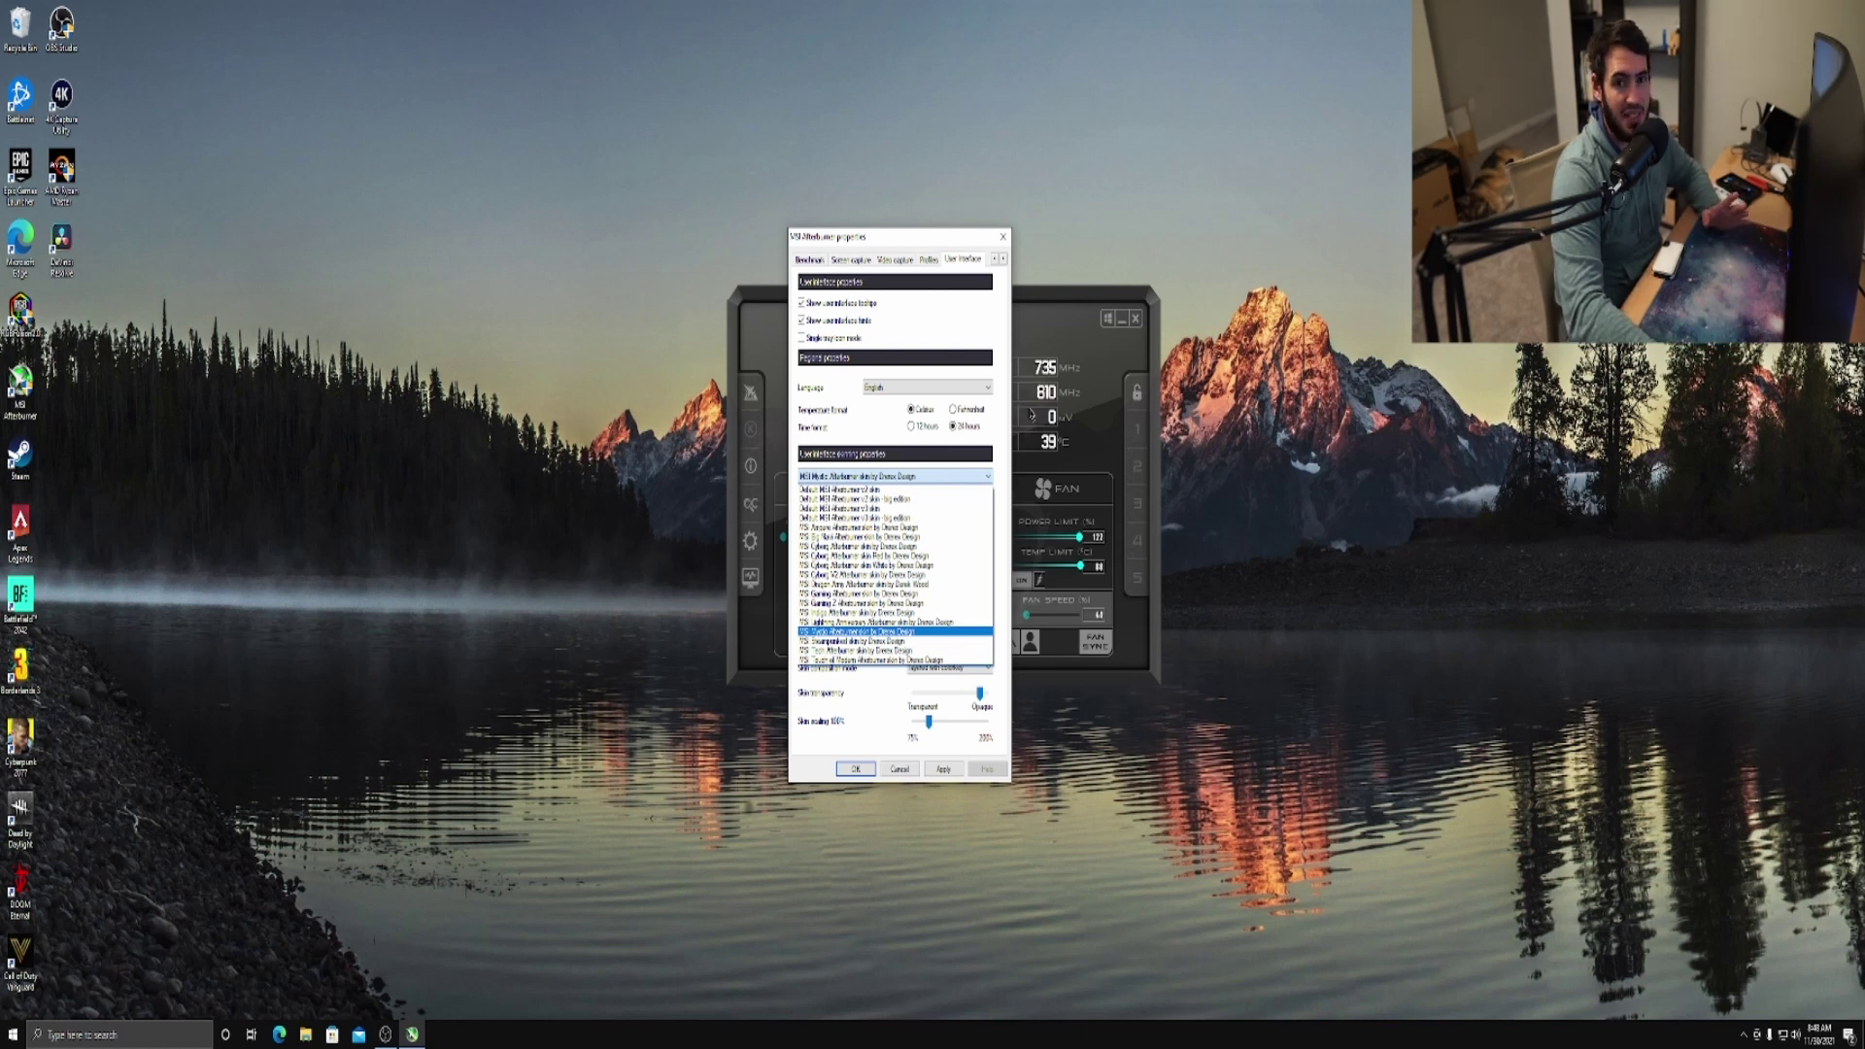
click(909, 566)
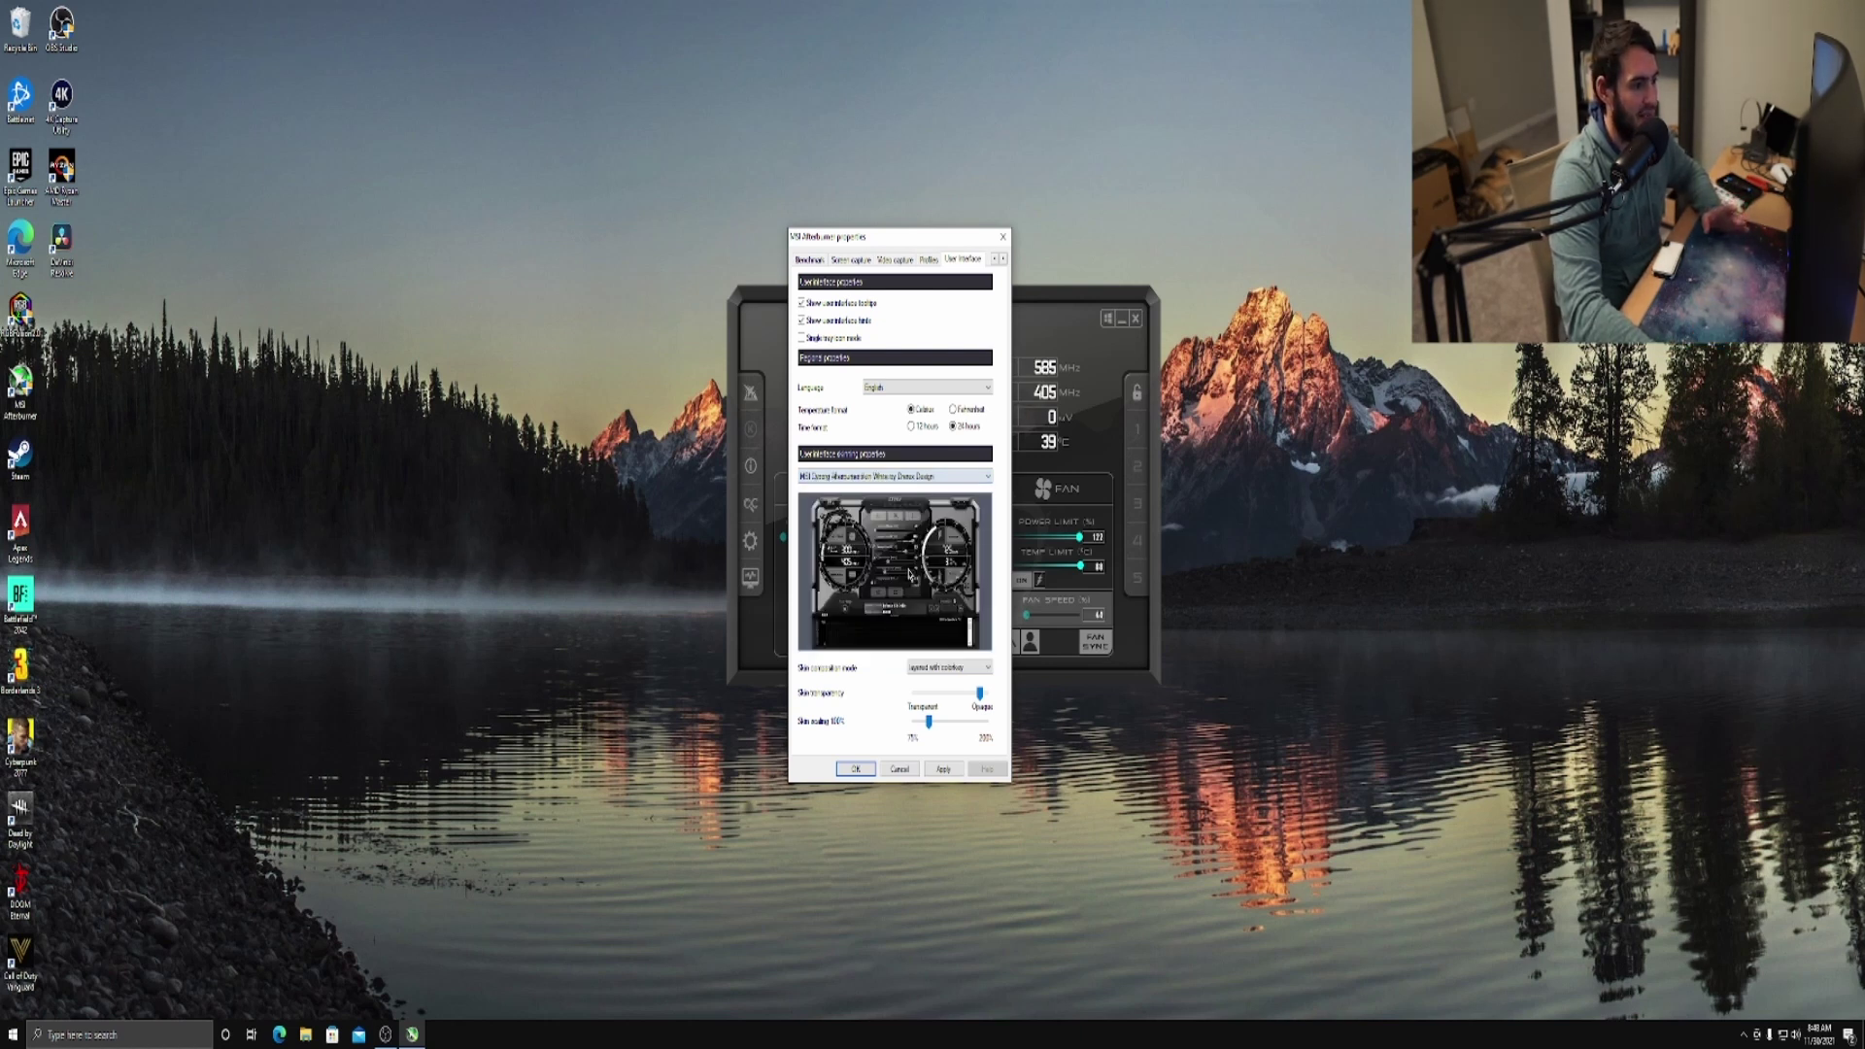
click(940, 772)
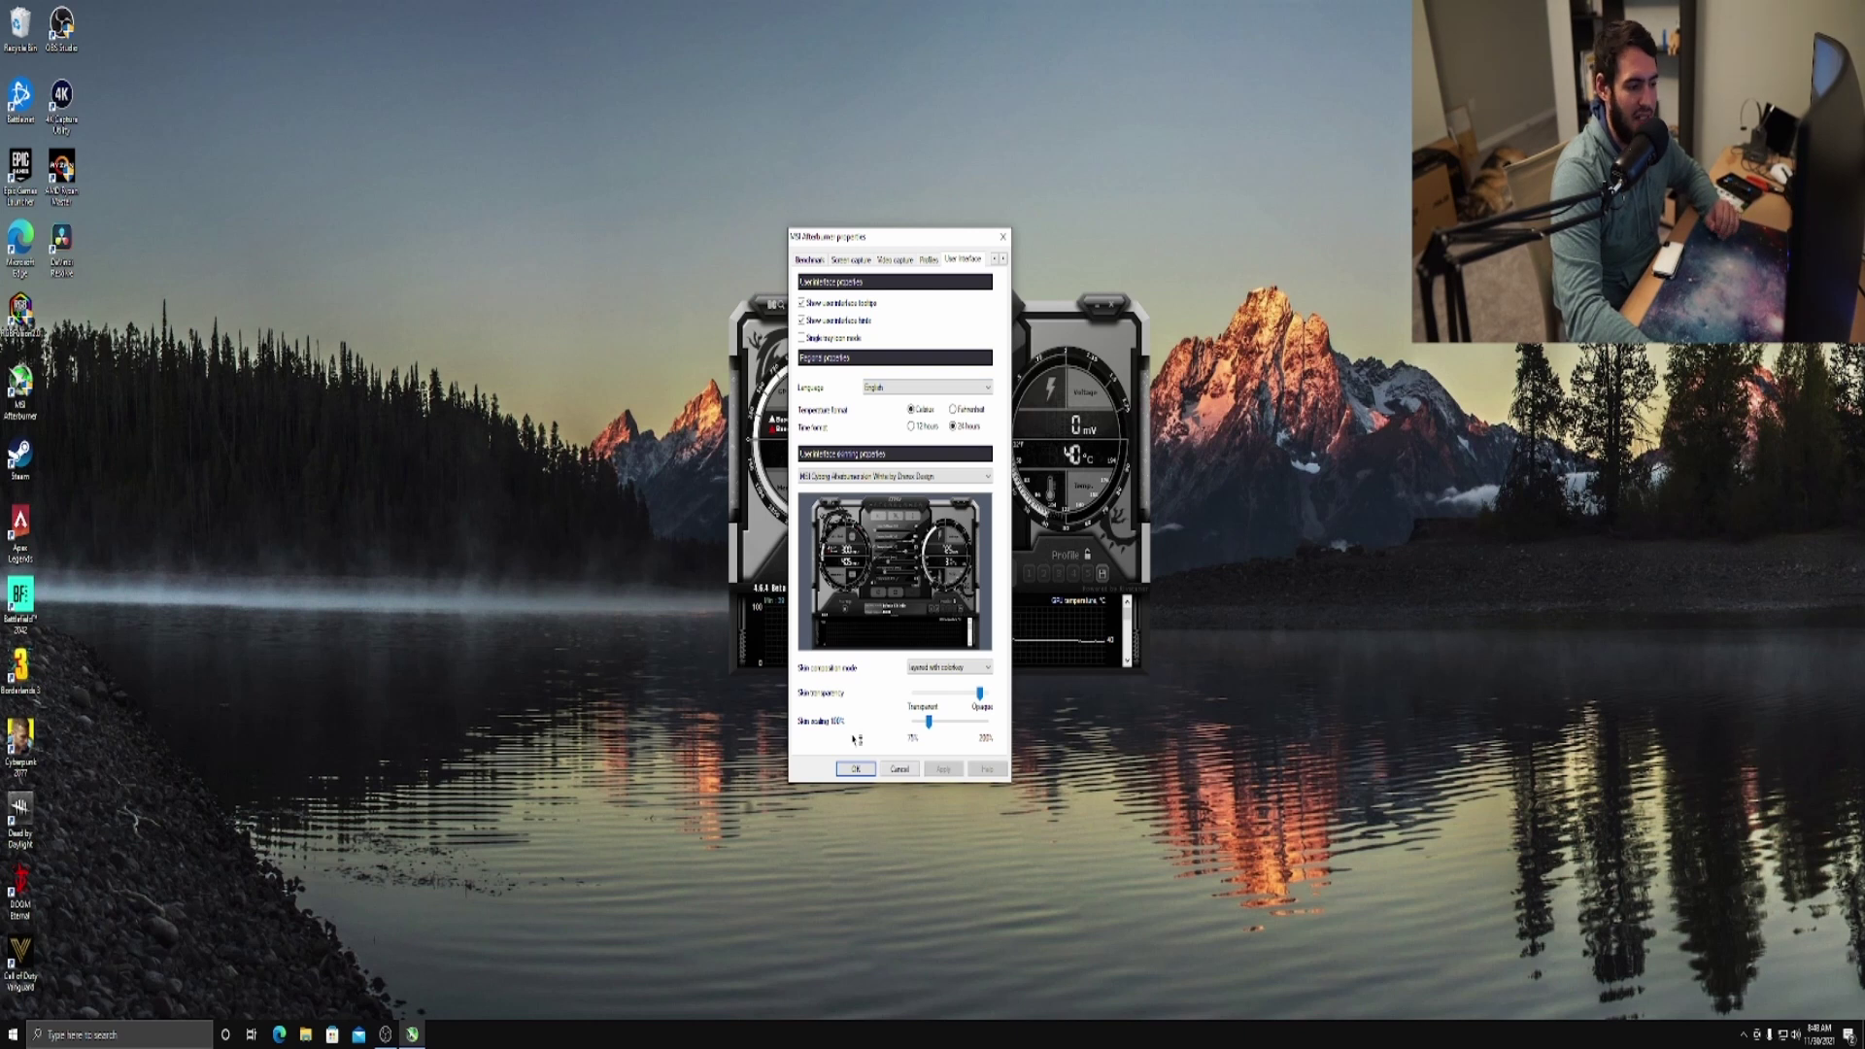
Accept the properties and decline opening the RivaTuner Statistics Server download page
click(854, 770)
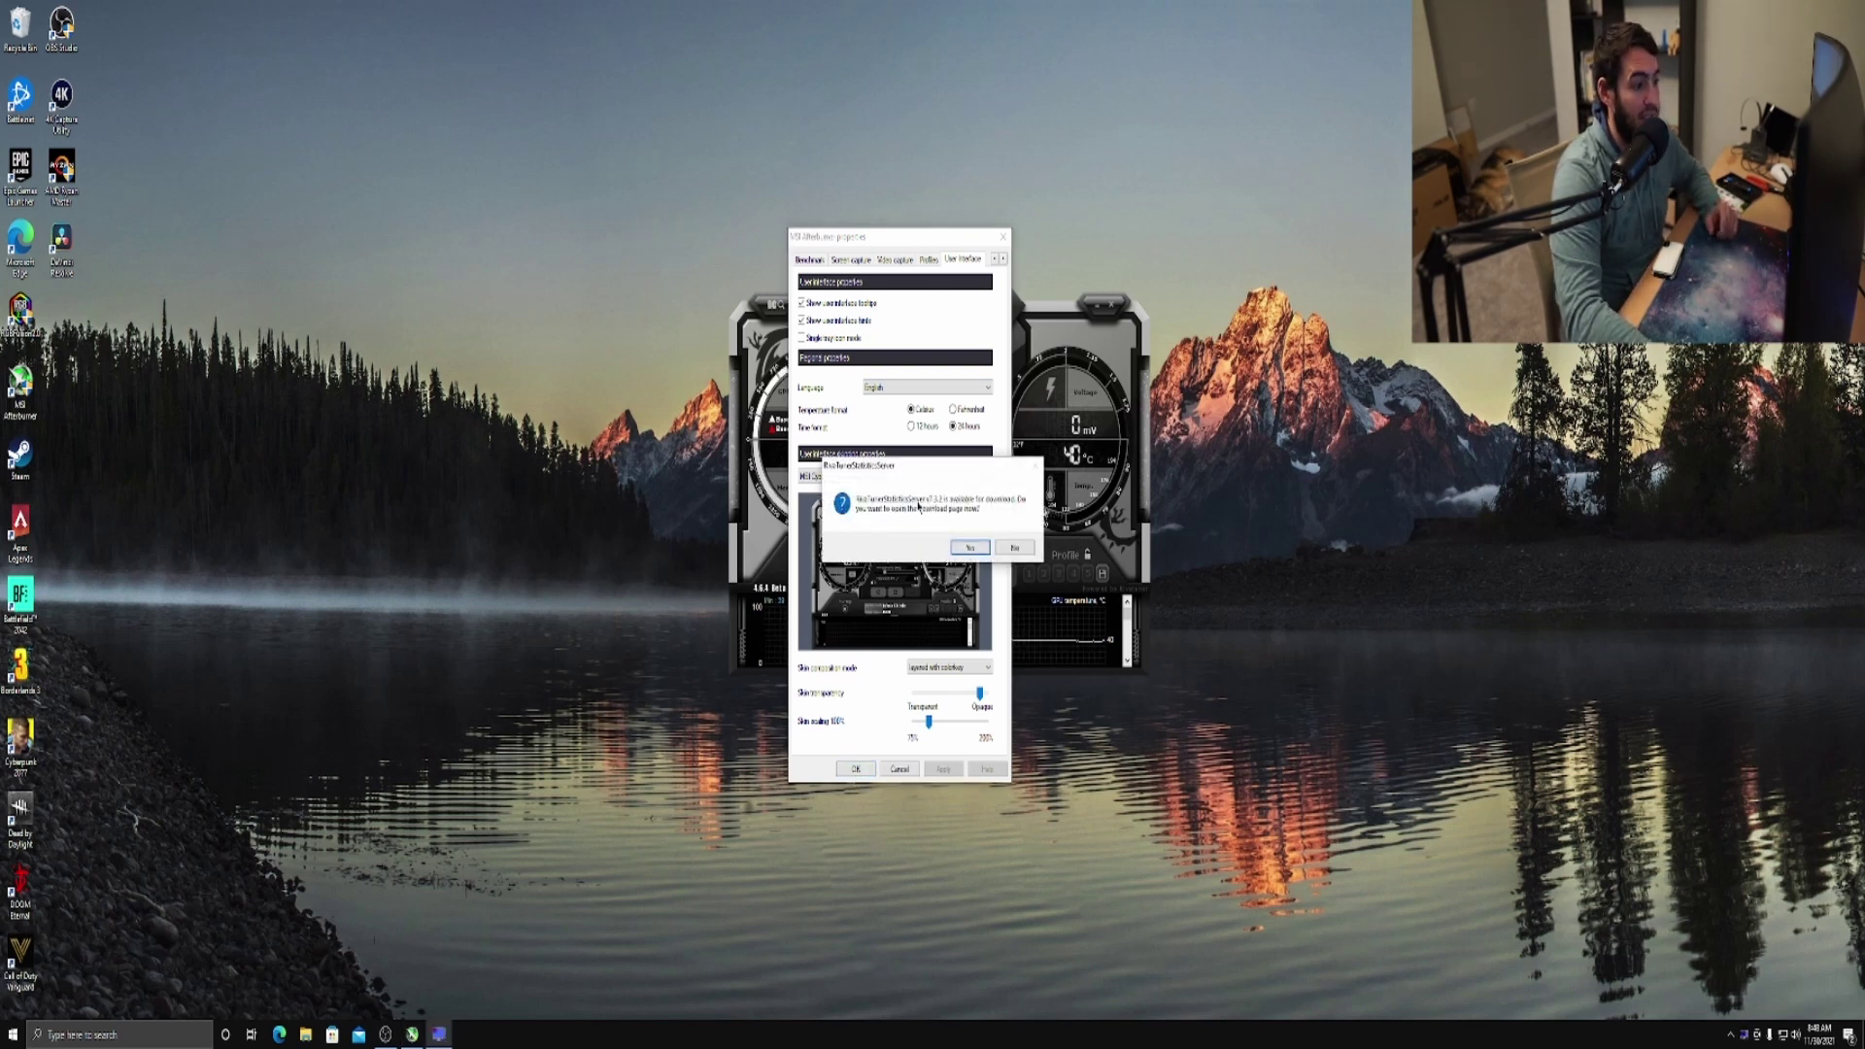
click(1013, 547)
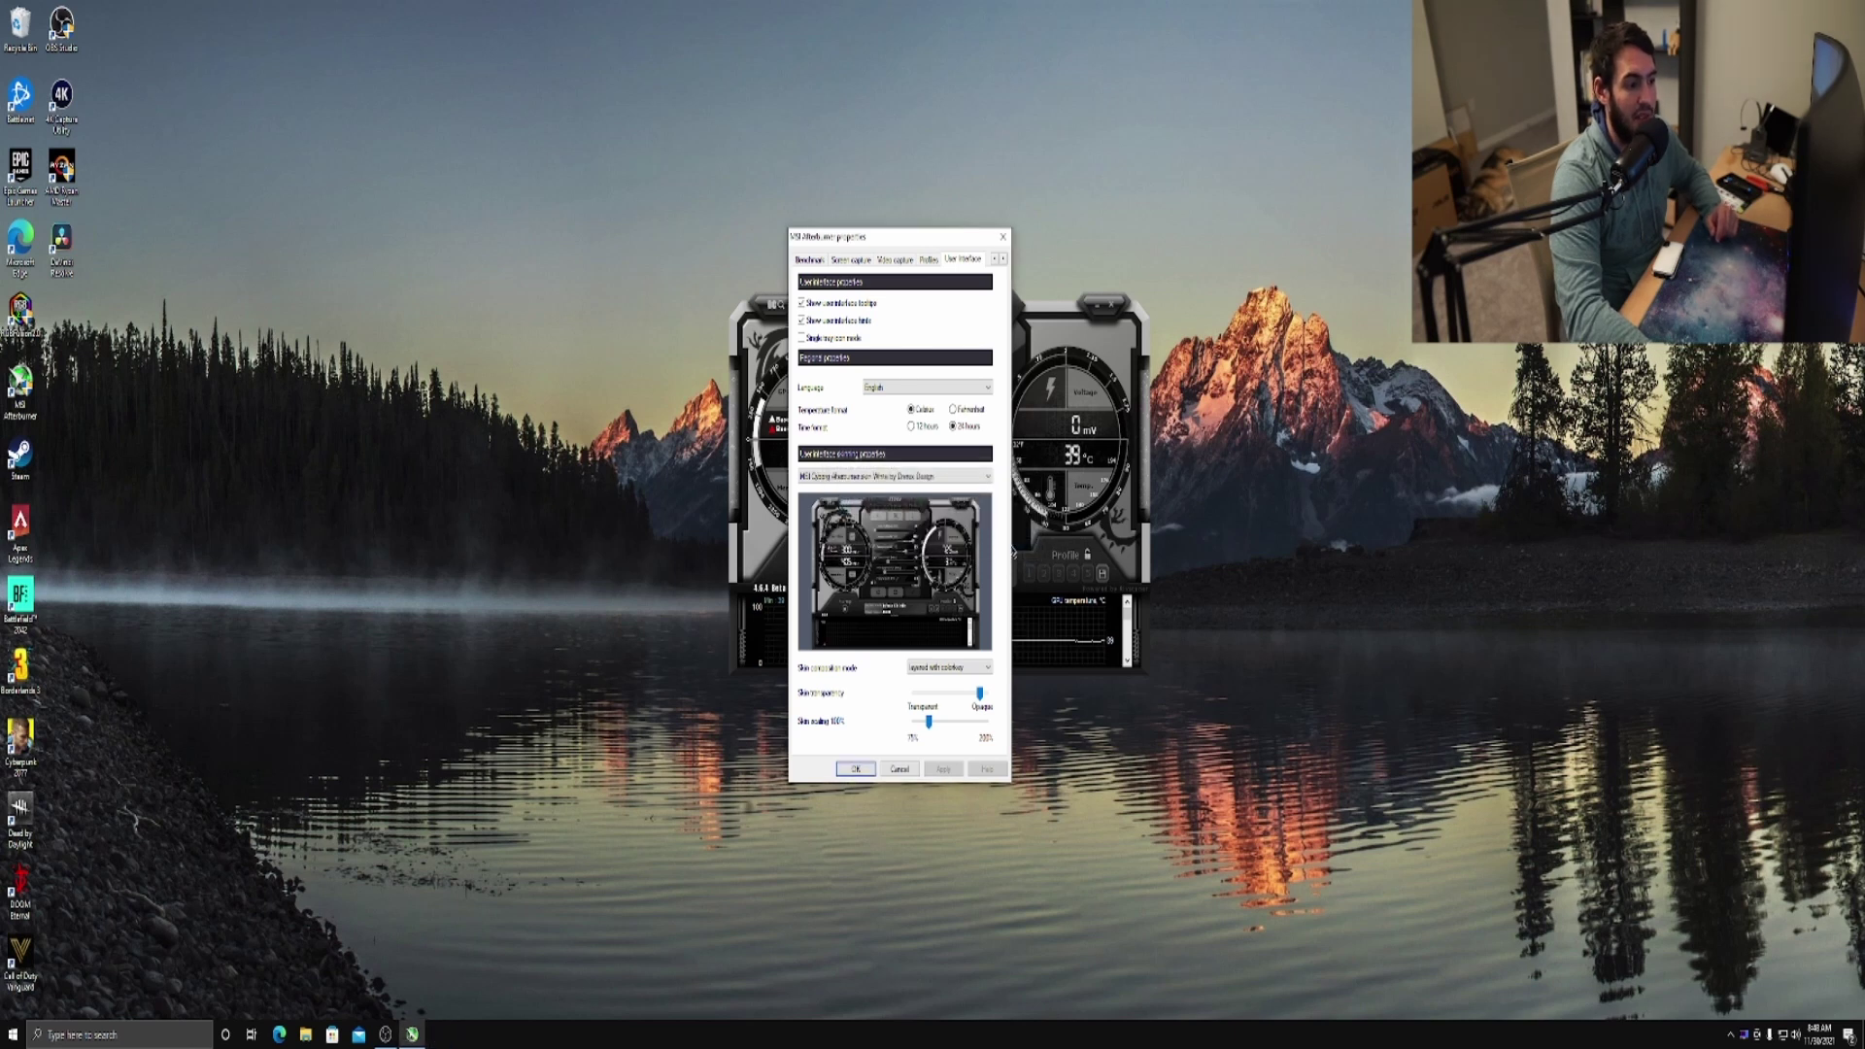
click(856, 770)
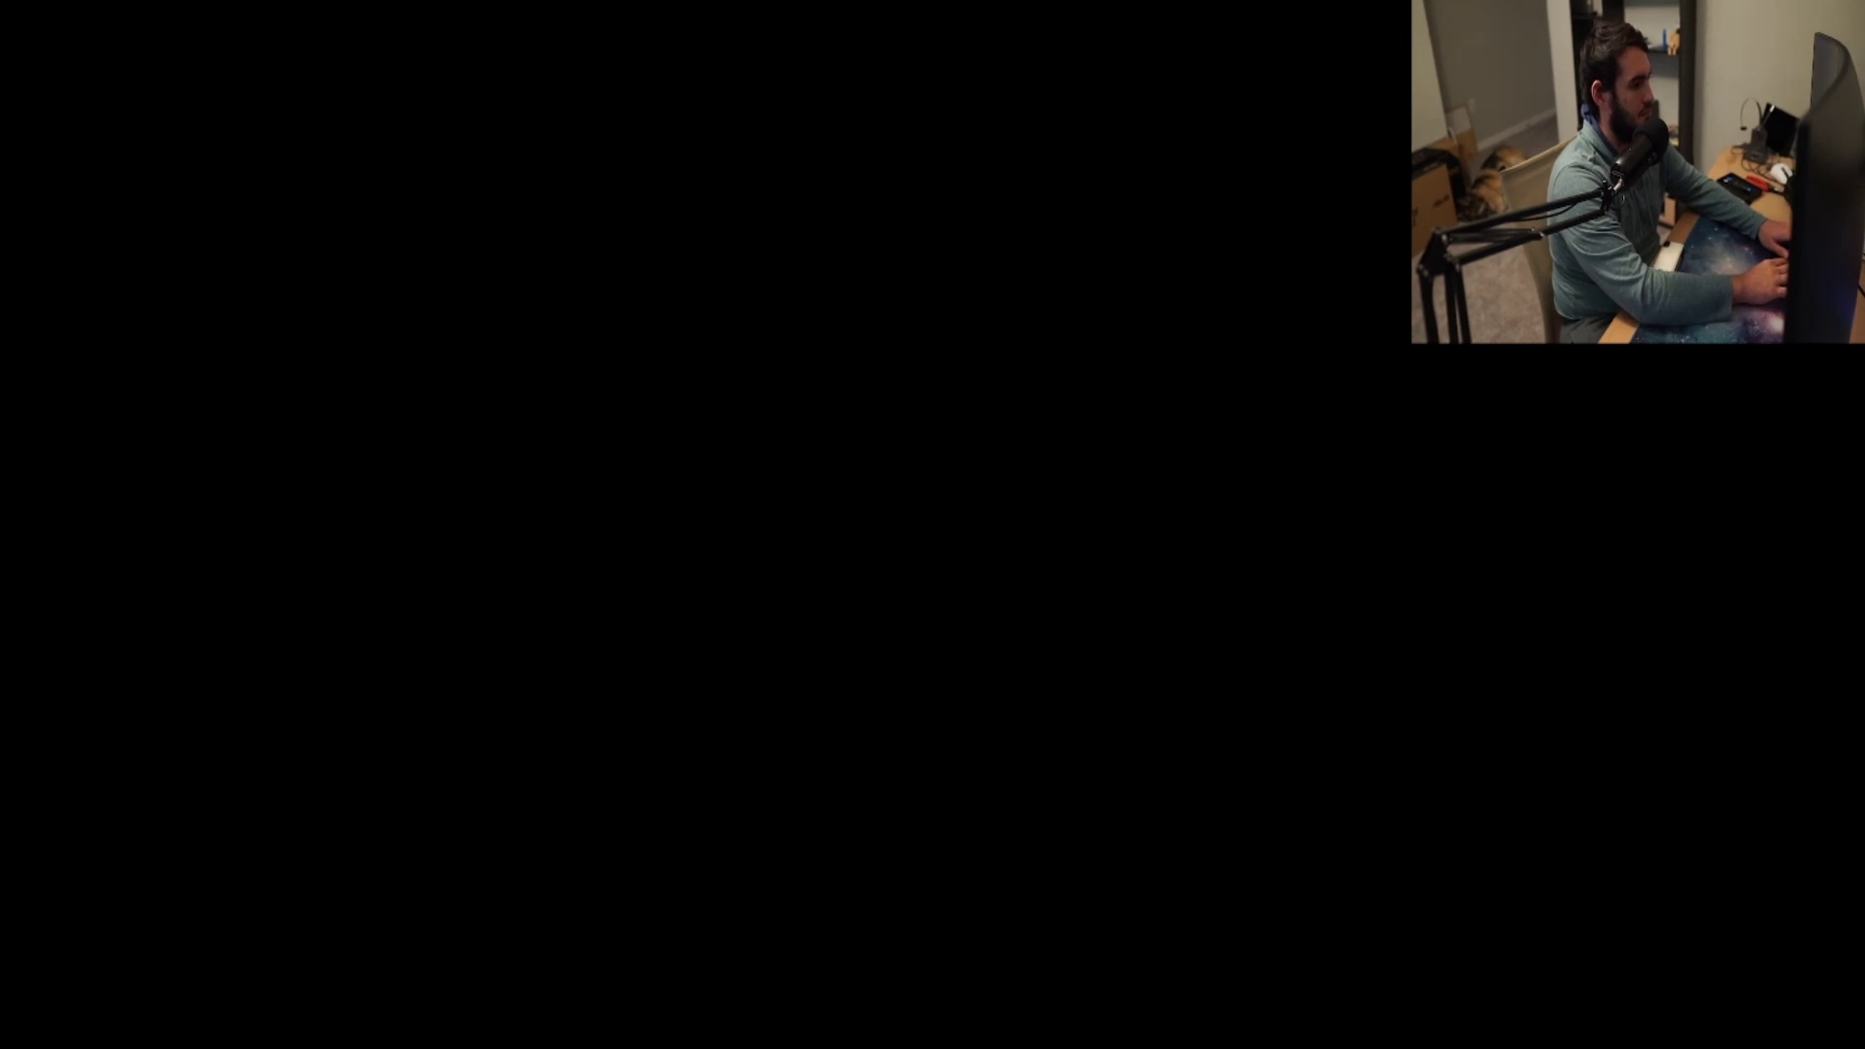
Switch to Apex Legends, continue into the game menus to check the monitoring overlay, and leave the store page
key(space)
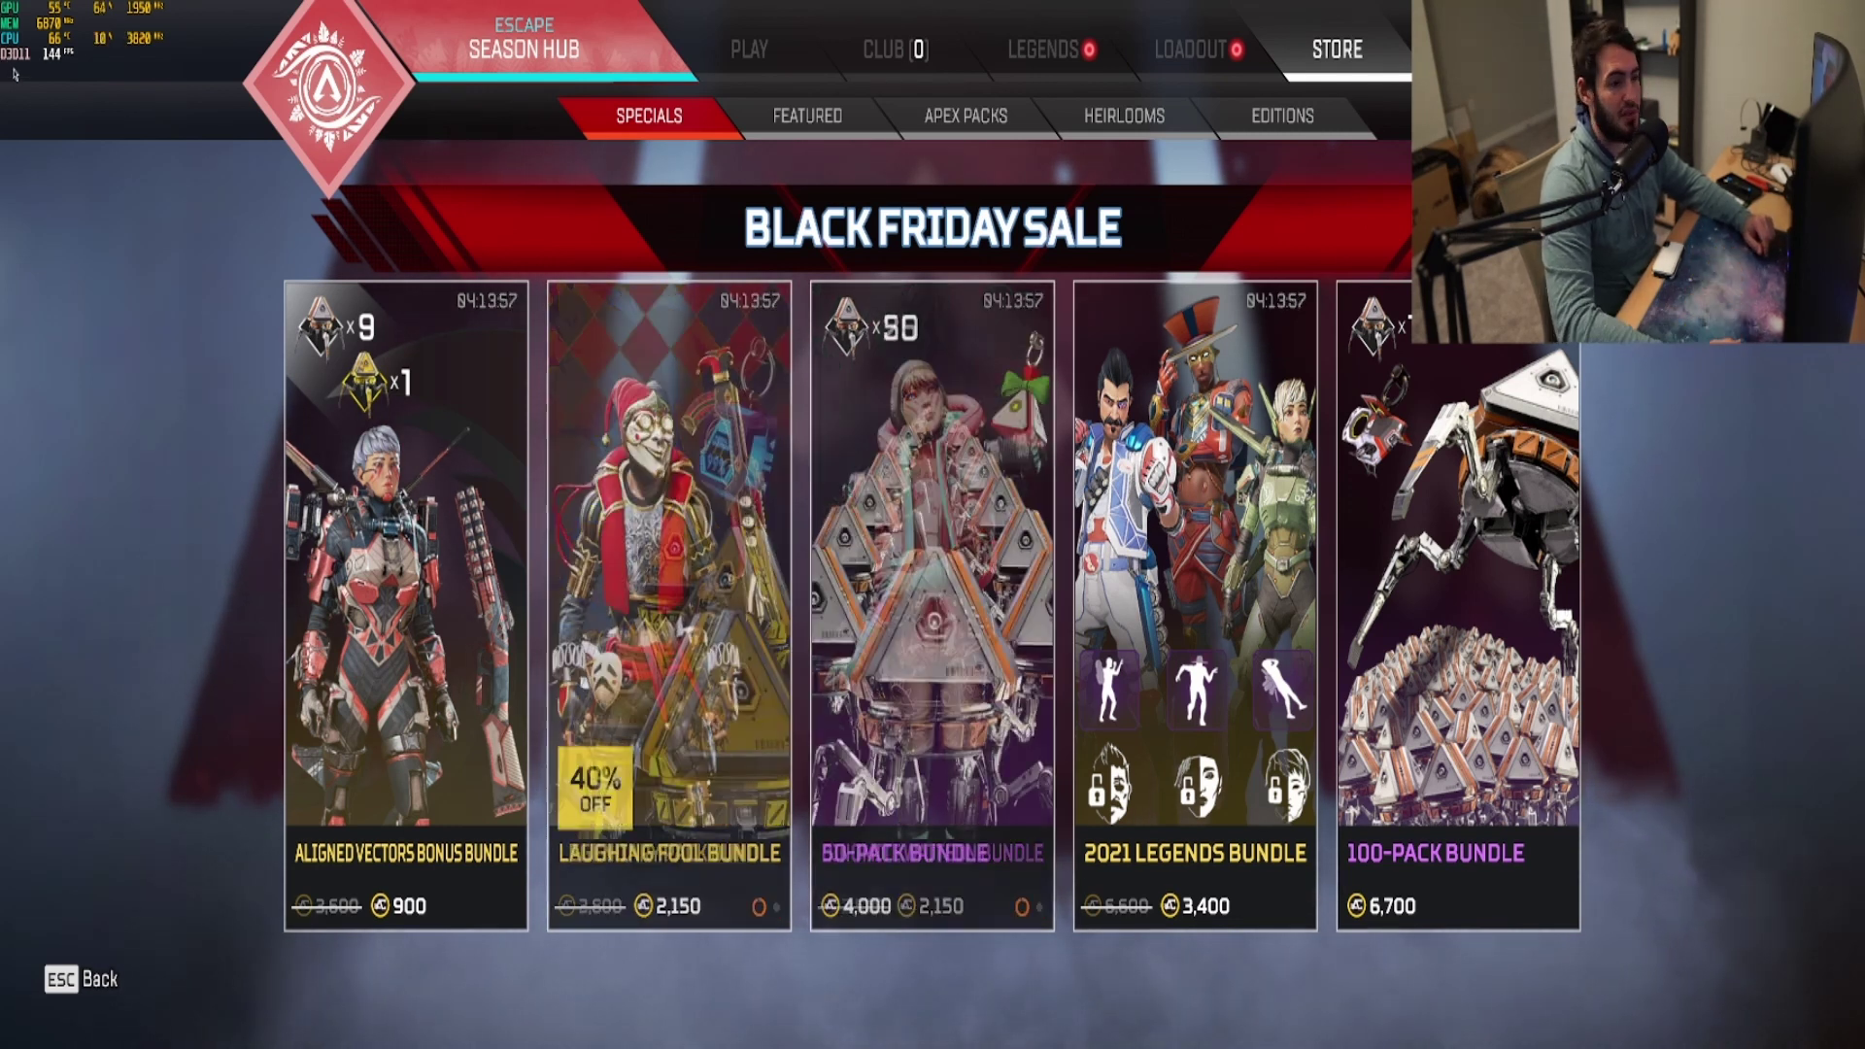
key(Escape)
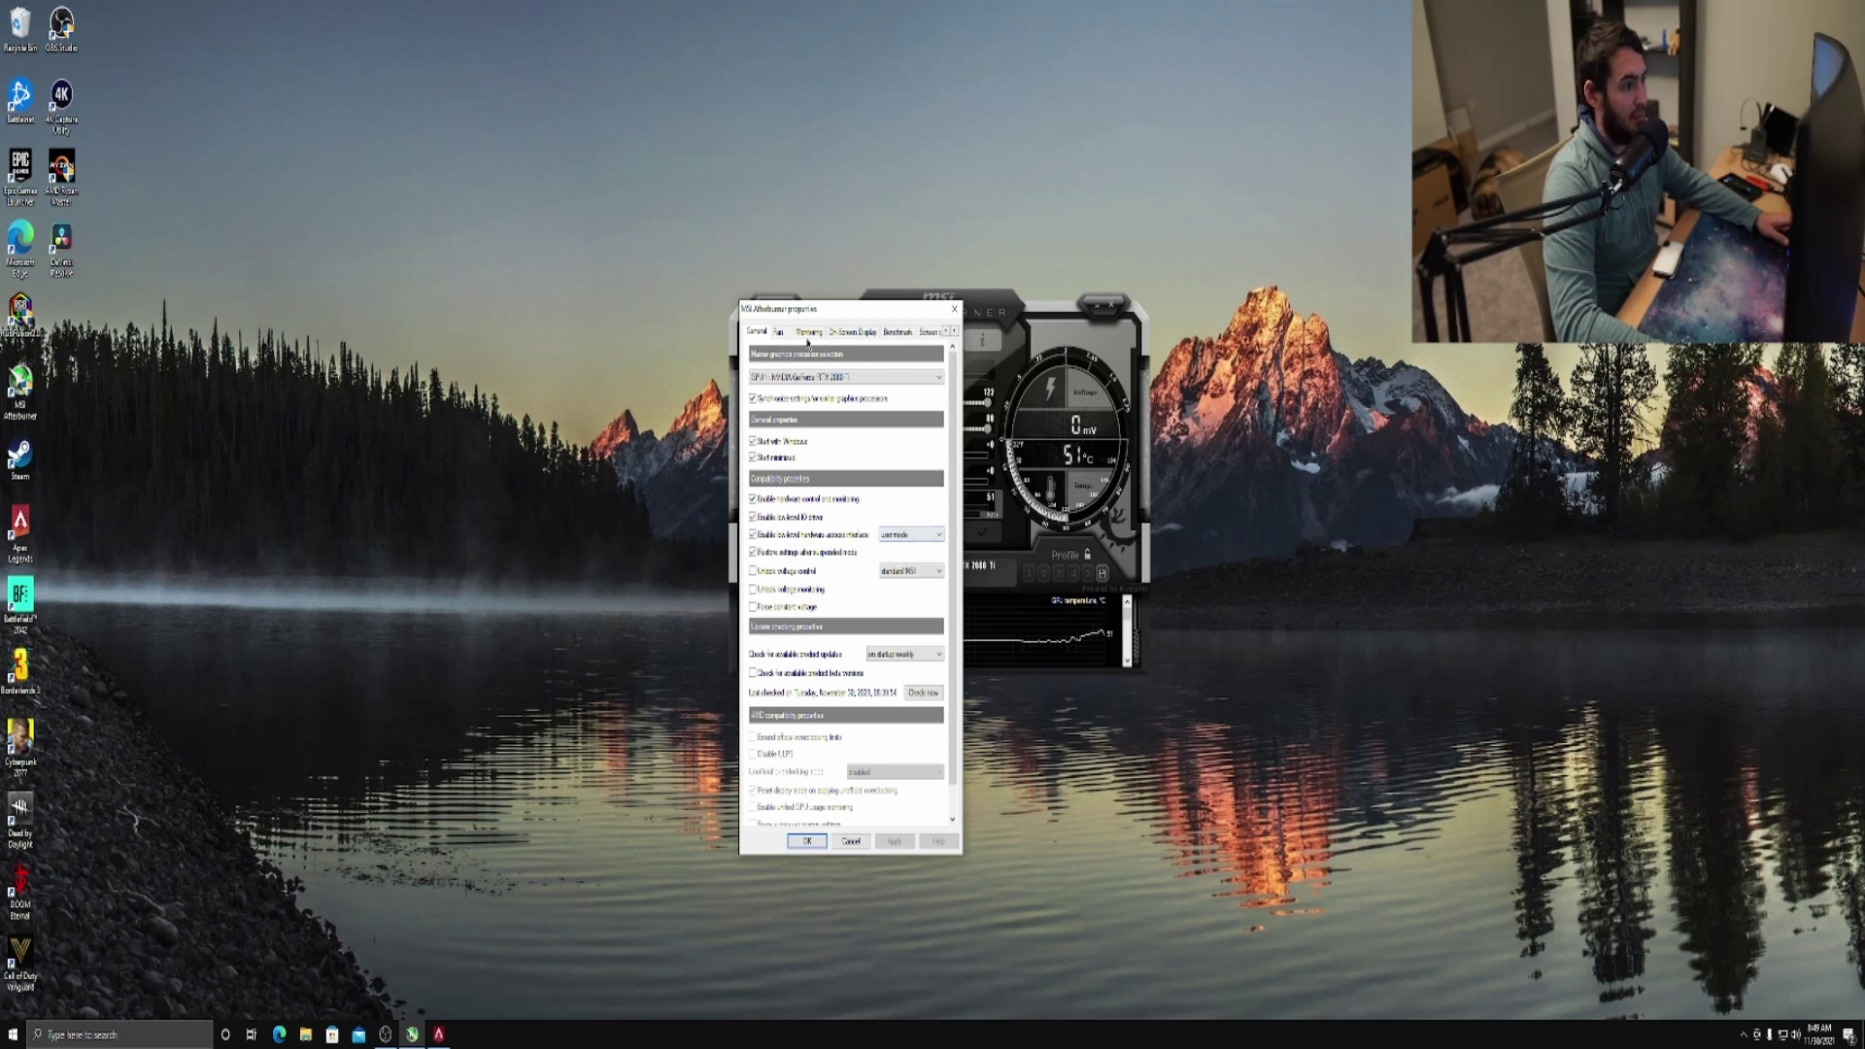
Override both the graph name and group name of the GPU temperature graph with "GPU Temp" and apply the changes
click(807, 333)
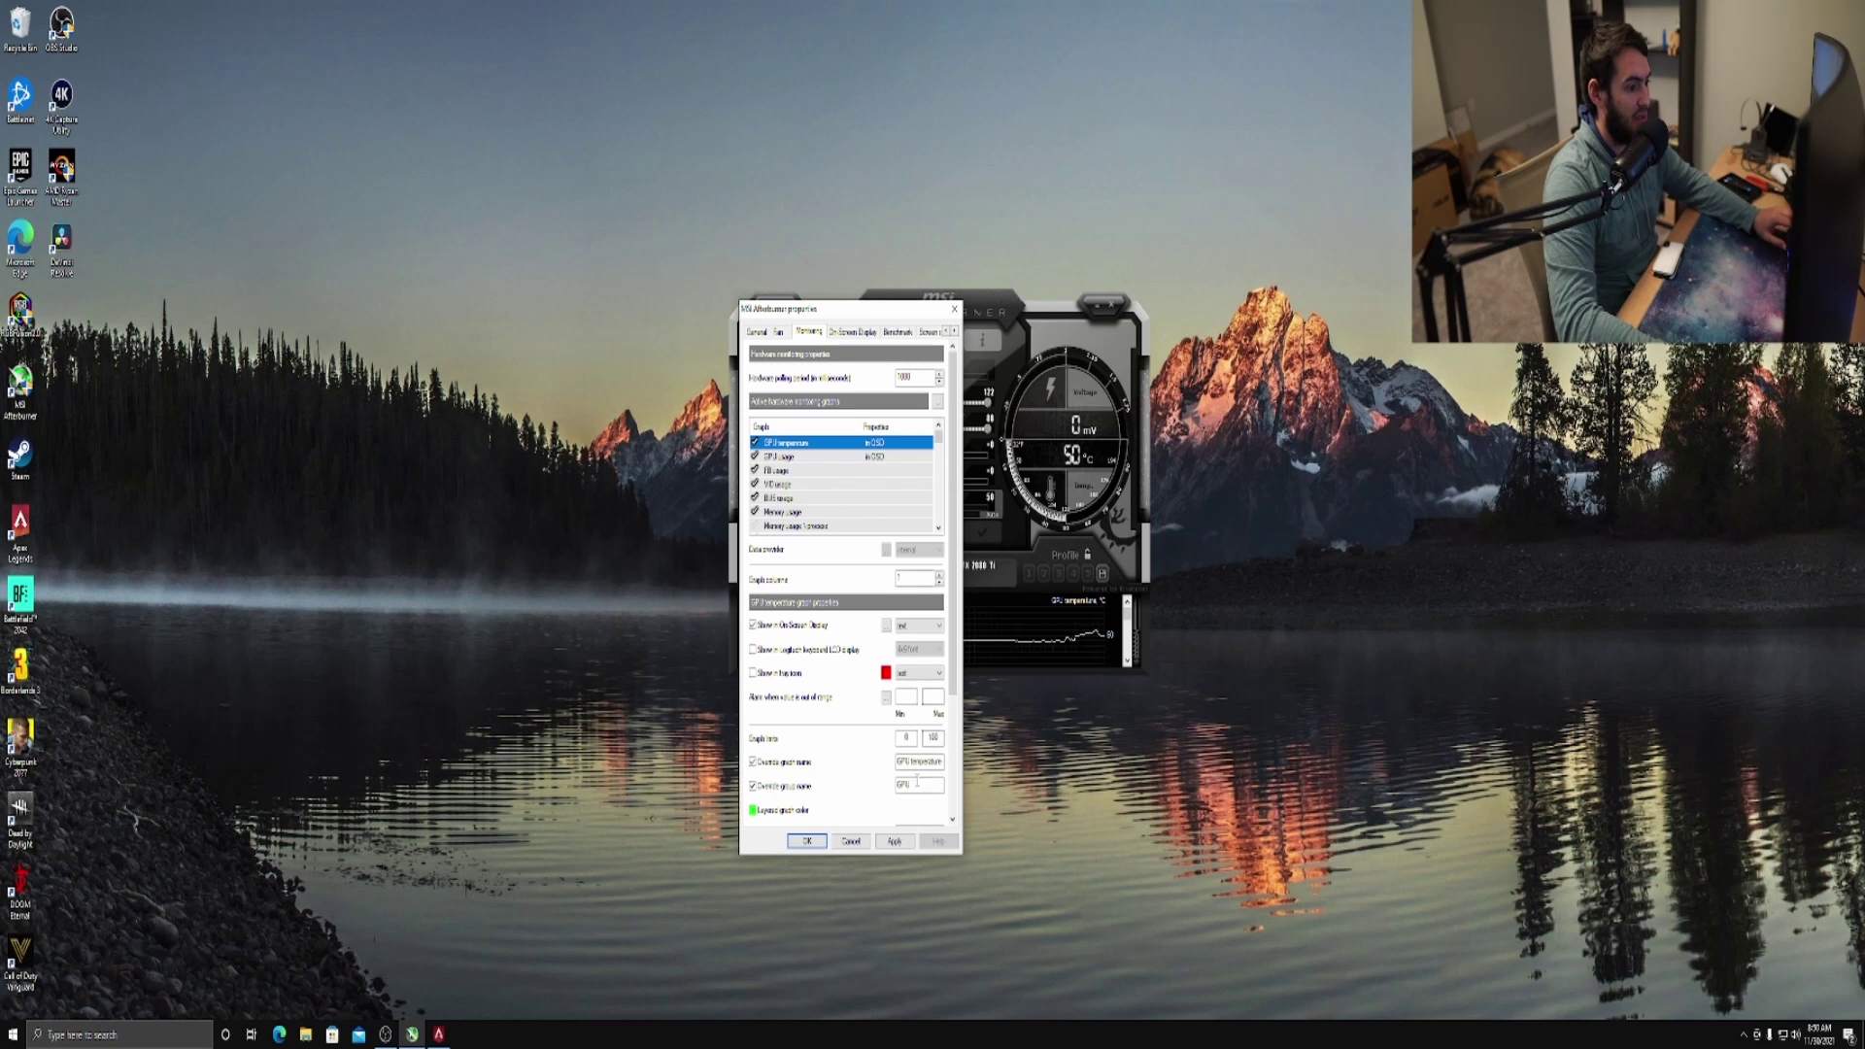
key(BackSpace)
key(BackSpace)
key(BackSpace)
key(BackSpace)
key(BackSpace)
key(BackSpace)
key(BackSpace)
key(BackSpace)
key(BackSpace)
key(BackSpace)
key(BackSpace)
key(BackSpace)
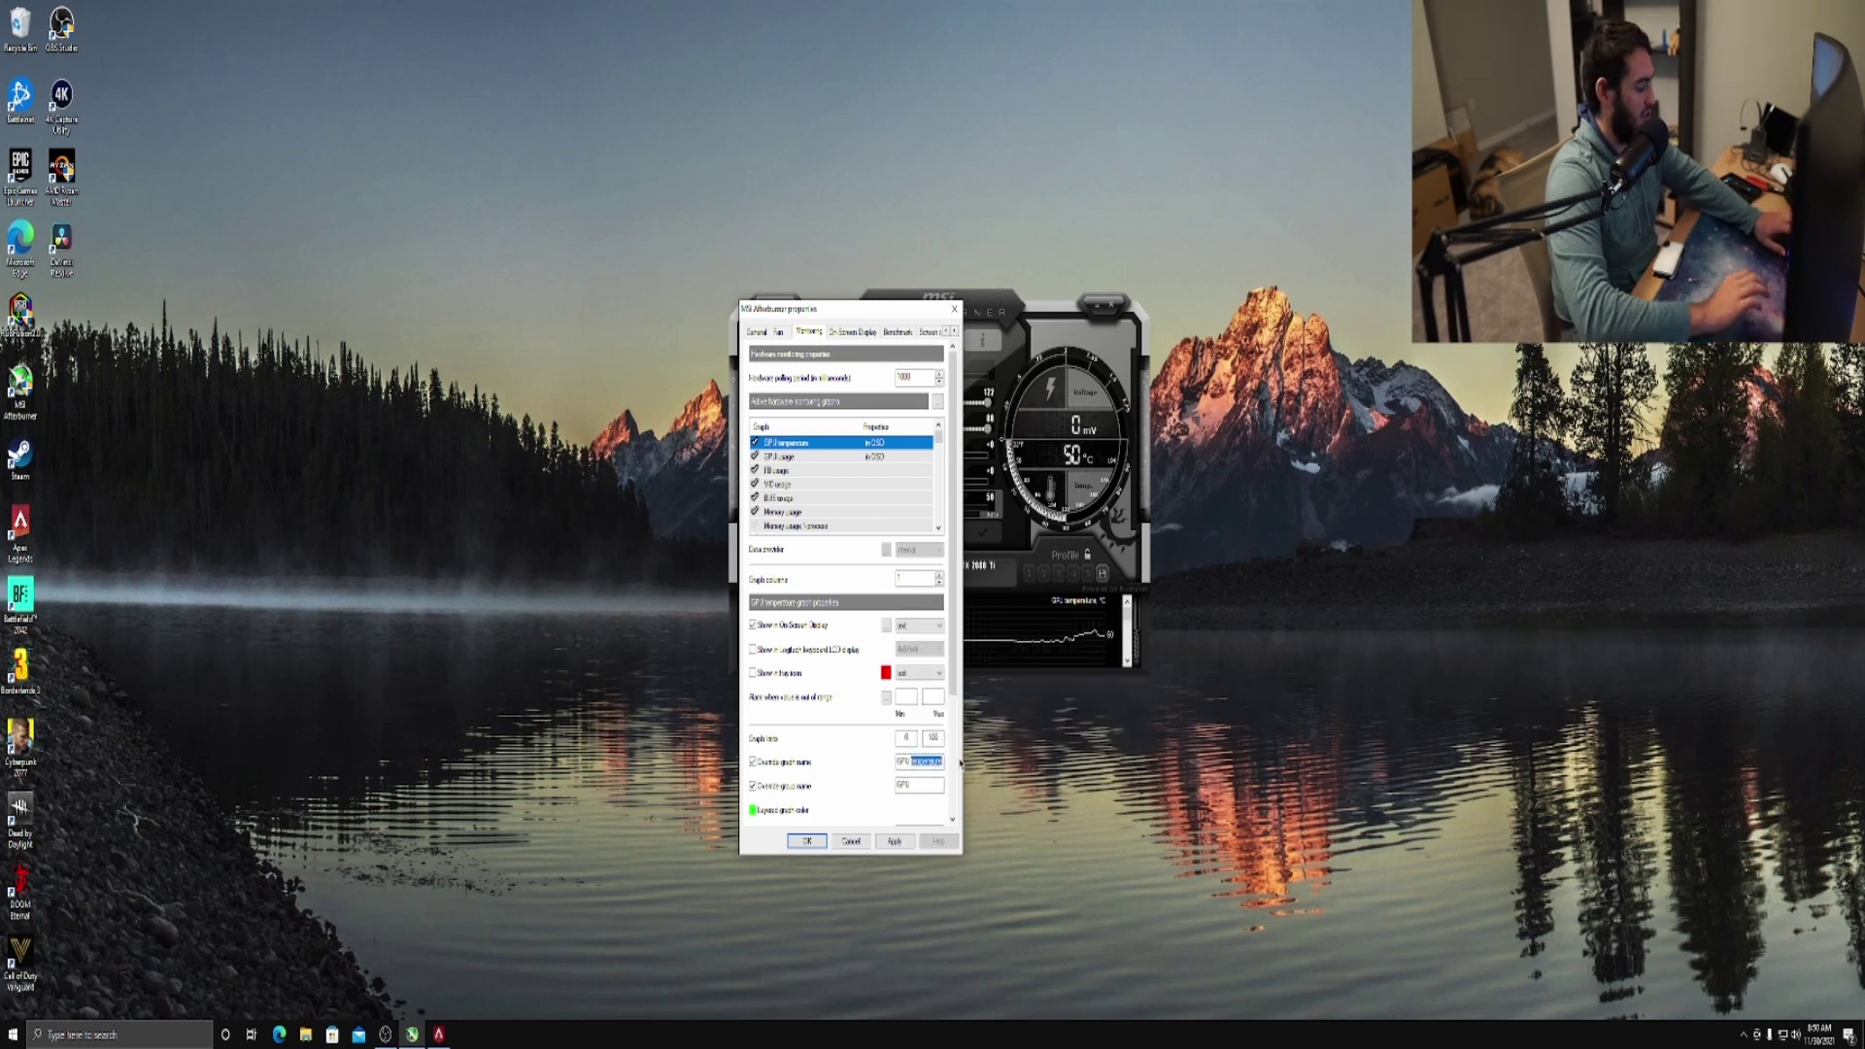
text(1)
text( Temp)
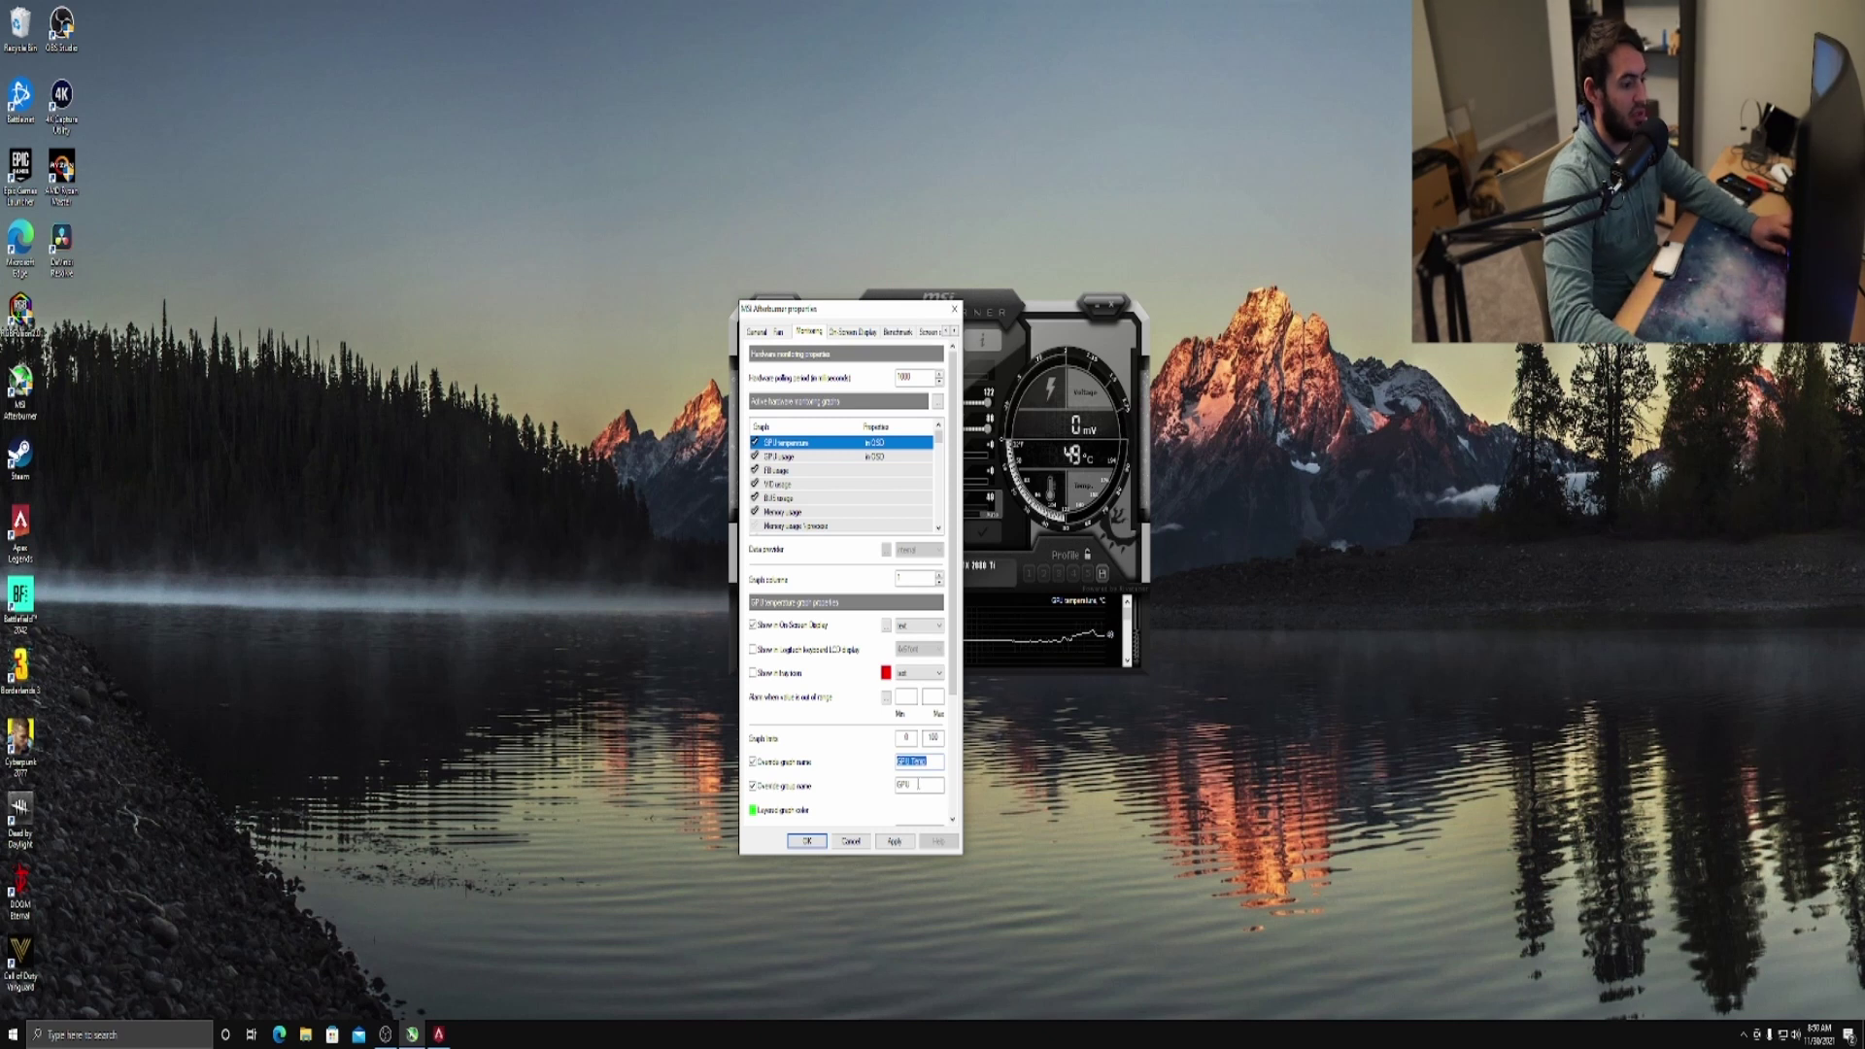
key(Tab)
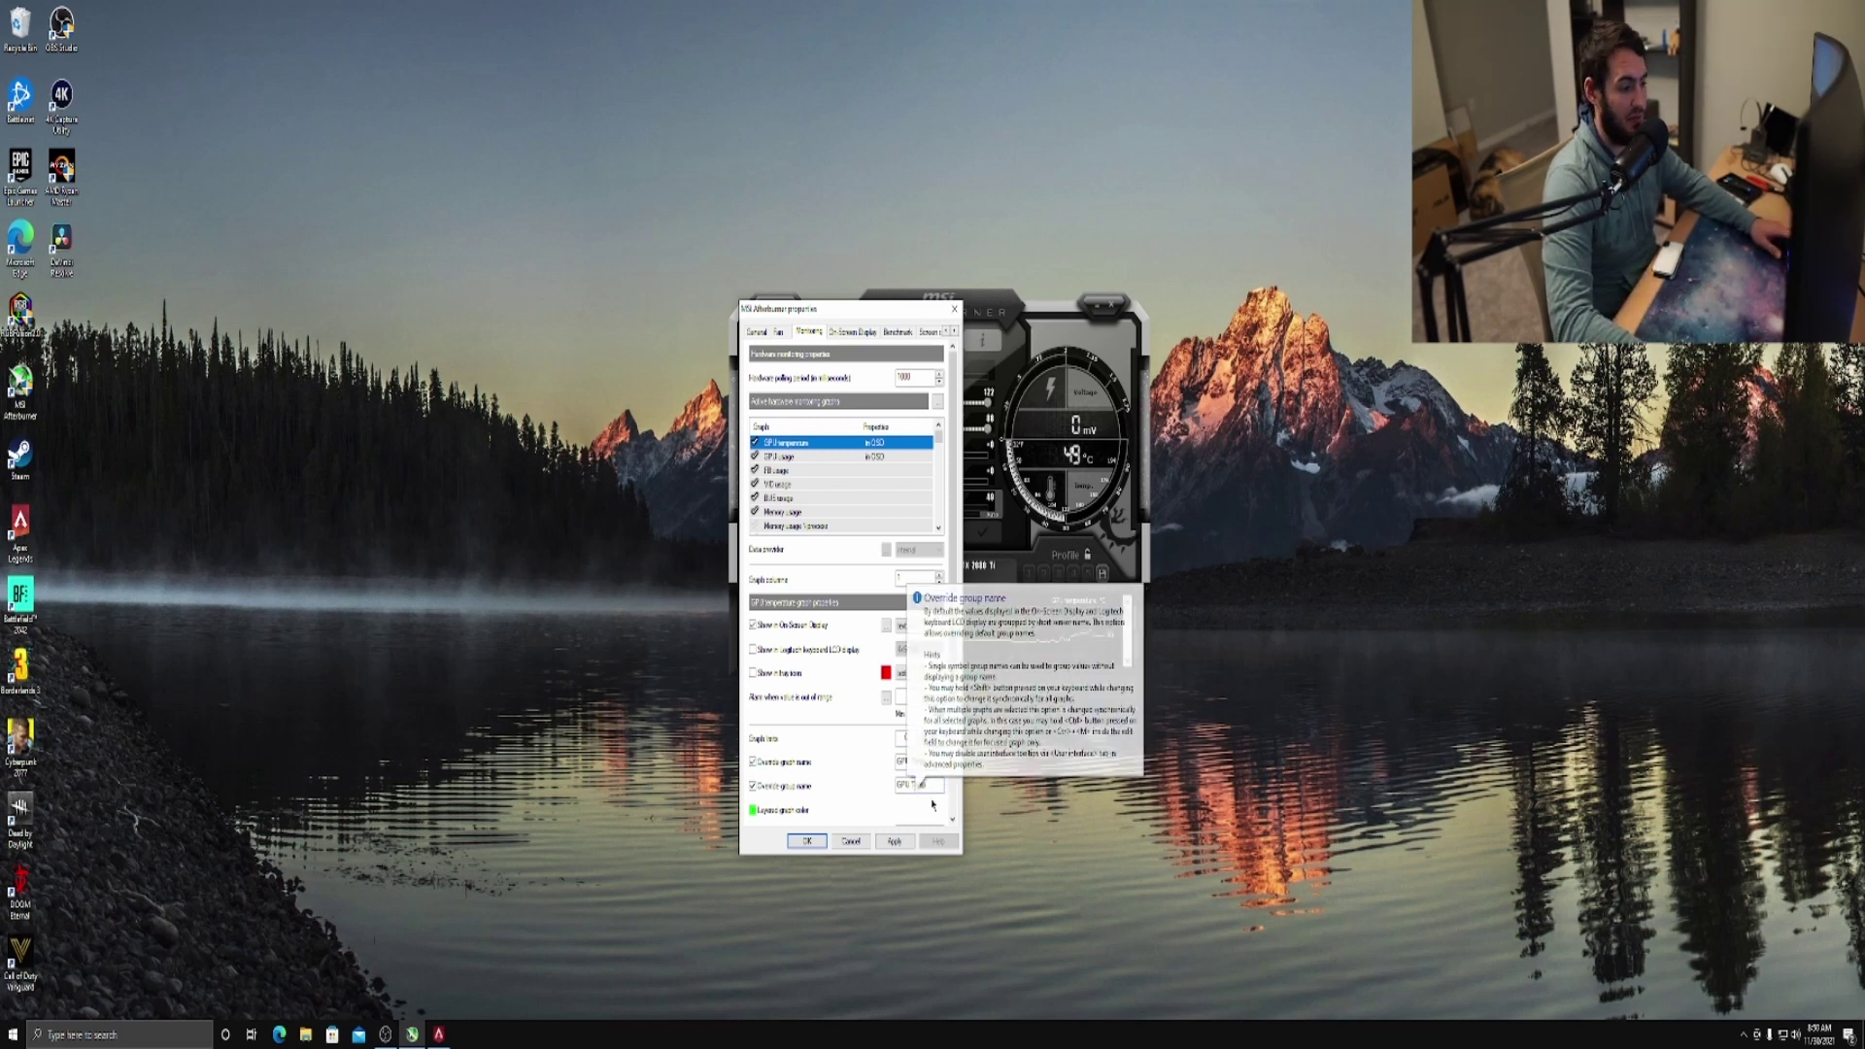
click(894, 842)
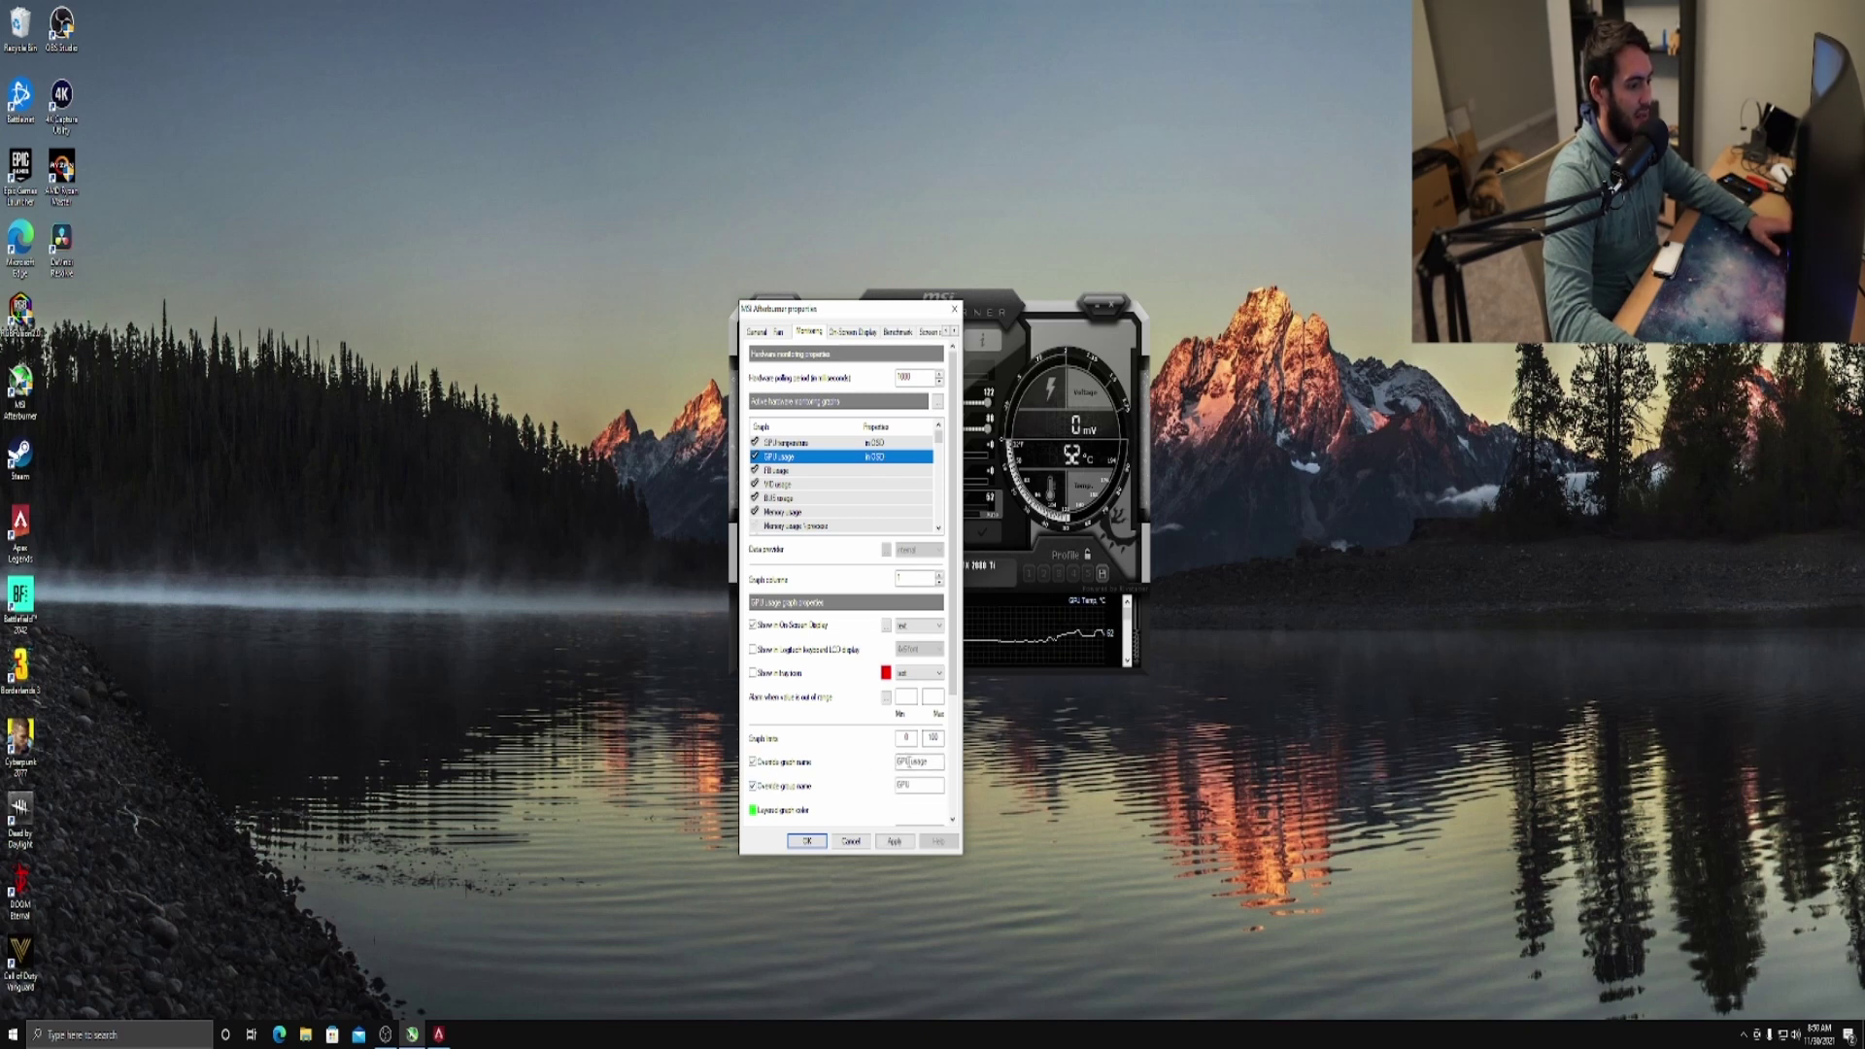
Override both the graph name and group name of the GPU usage graph with "GPU Usage" and apply the changes
double_click(914, 762)
text(Usa)
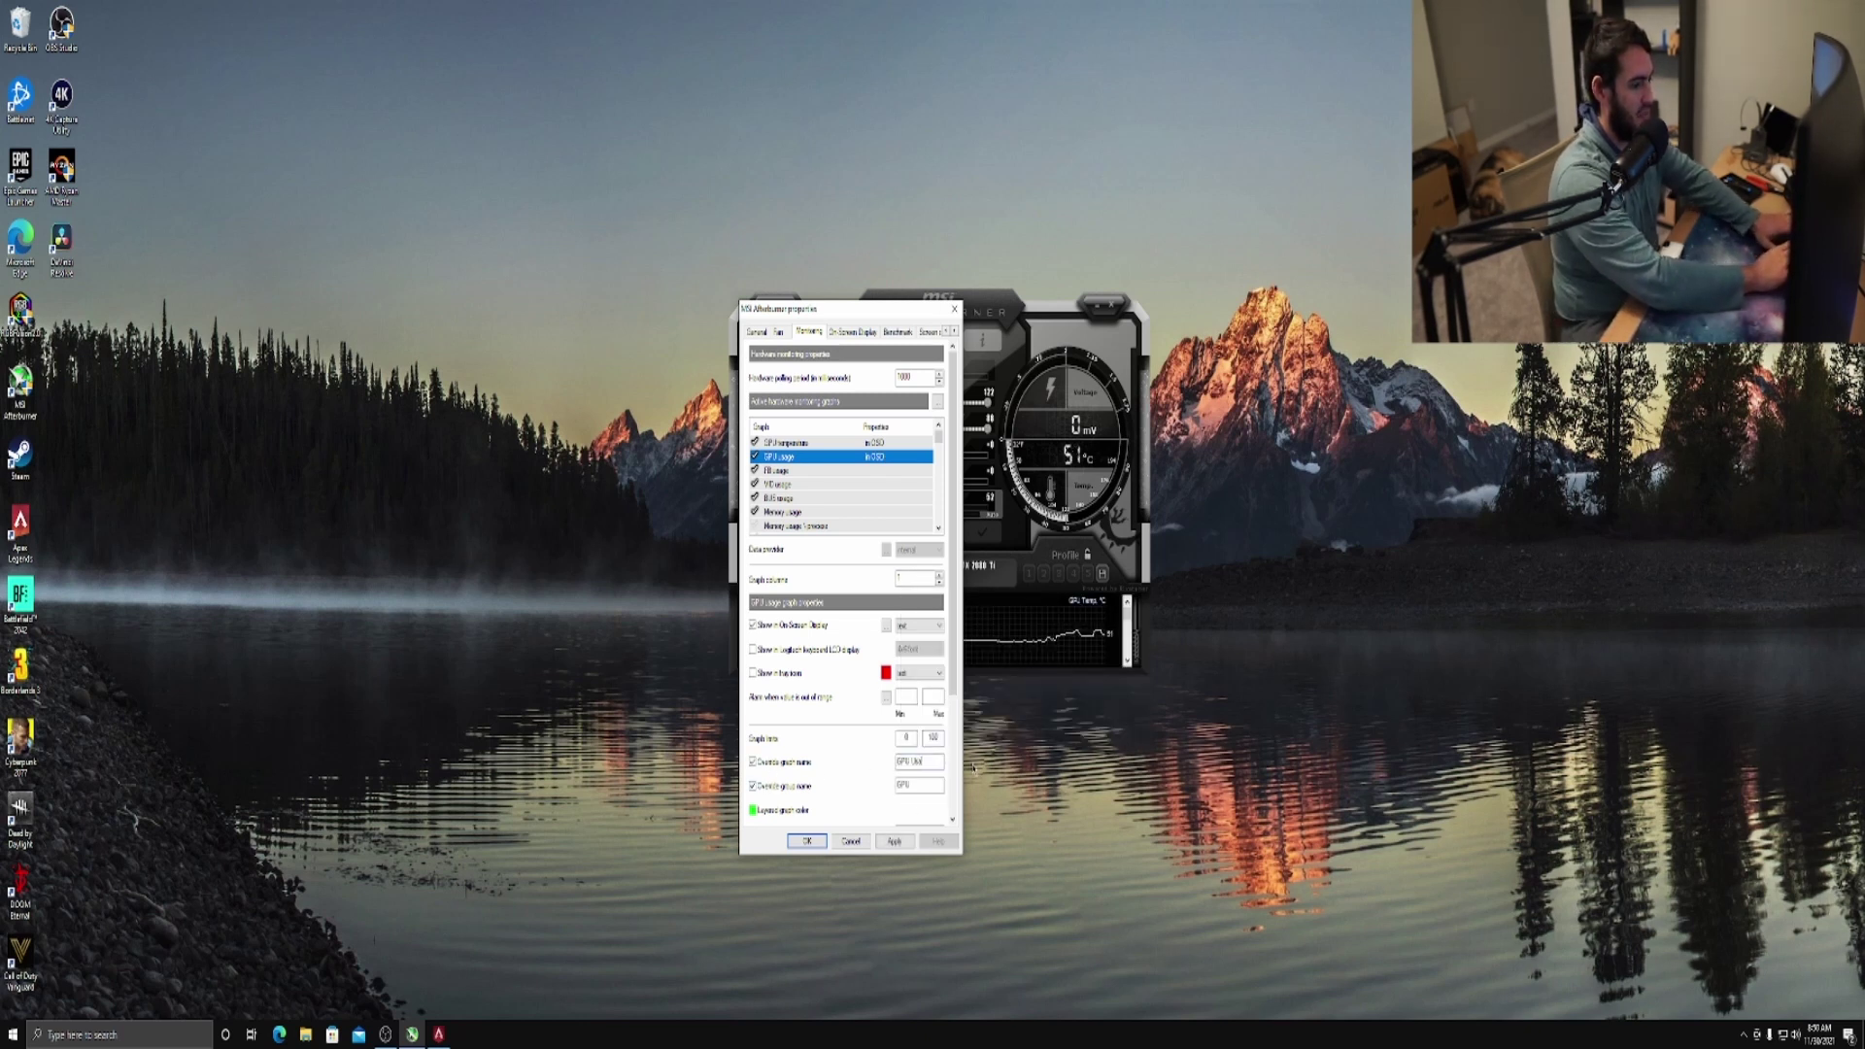
key(ctrl+a)
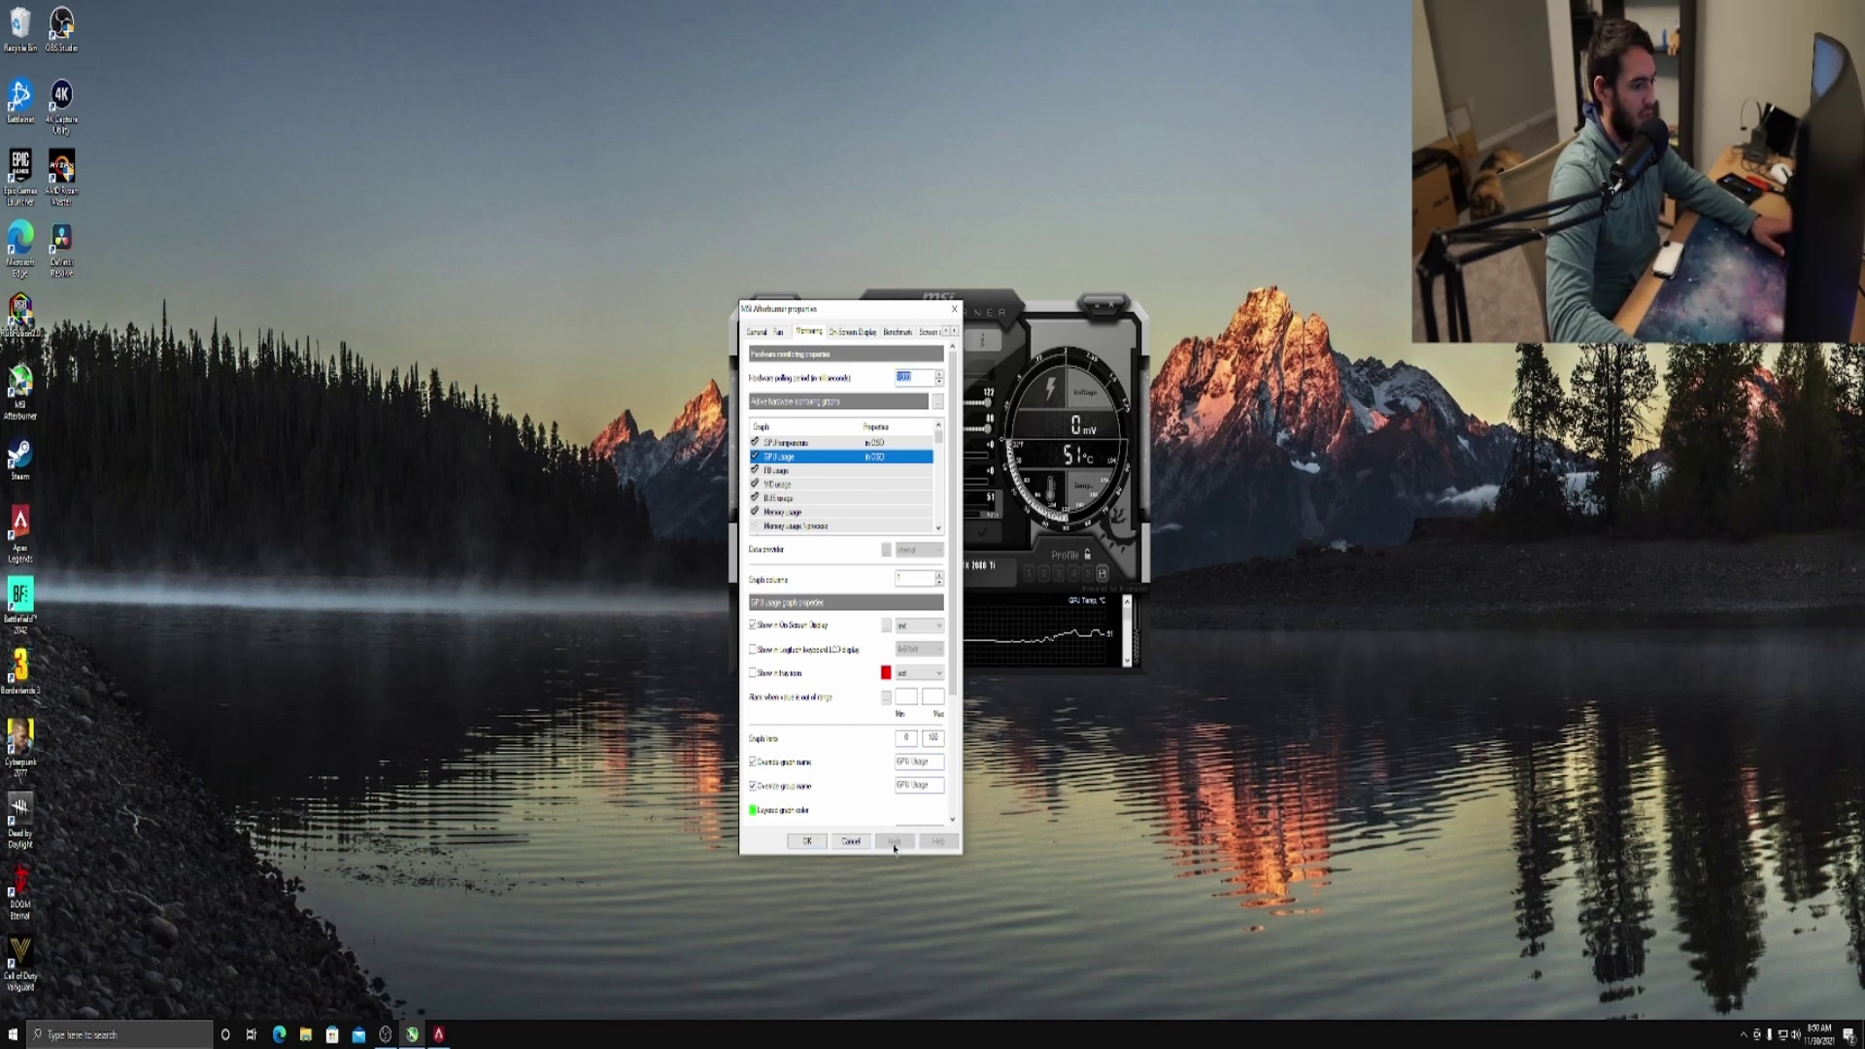
Override both the graph name and group name of the core clock graph with "GPU Core" and apply the changes
scroll(855, 490, down, 2)
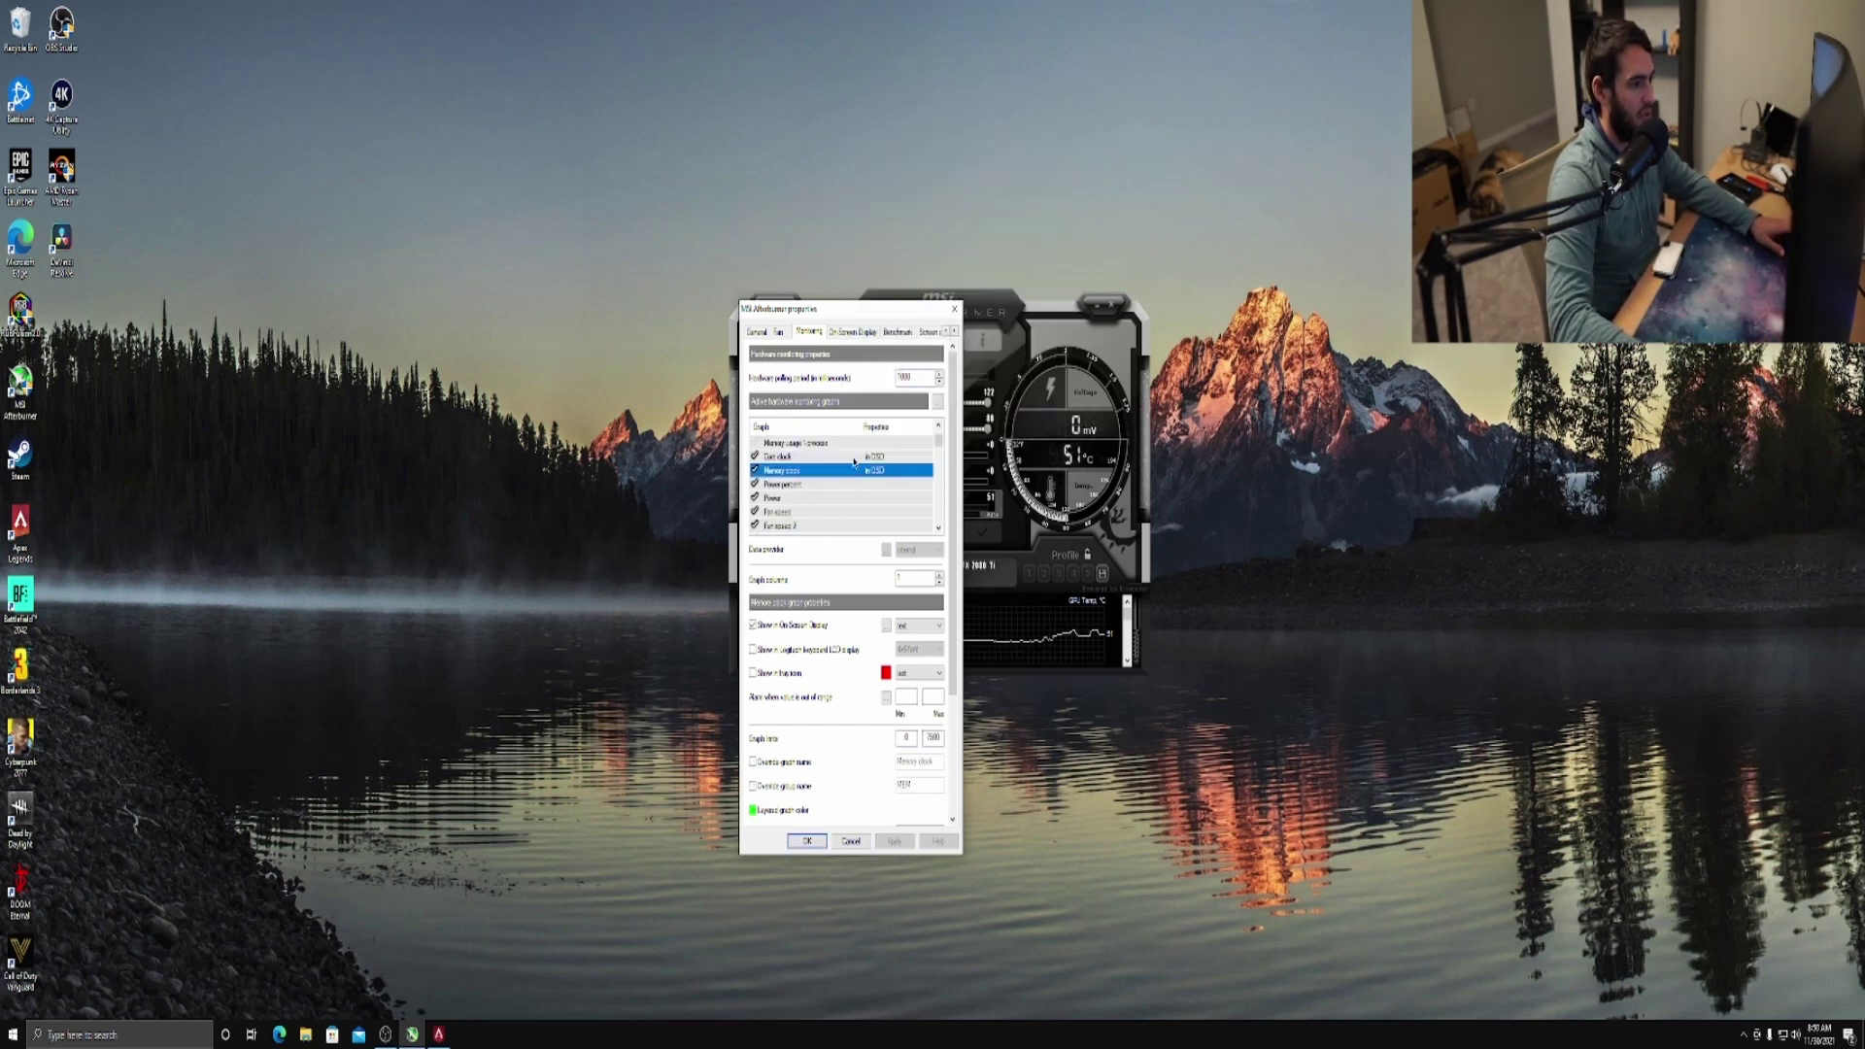
click(855, 457)
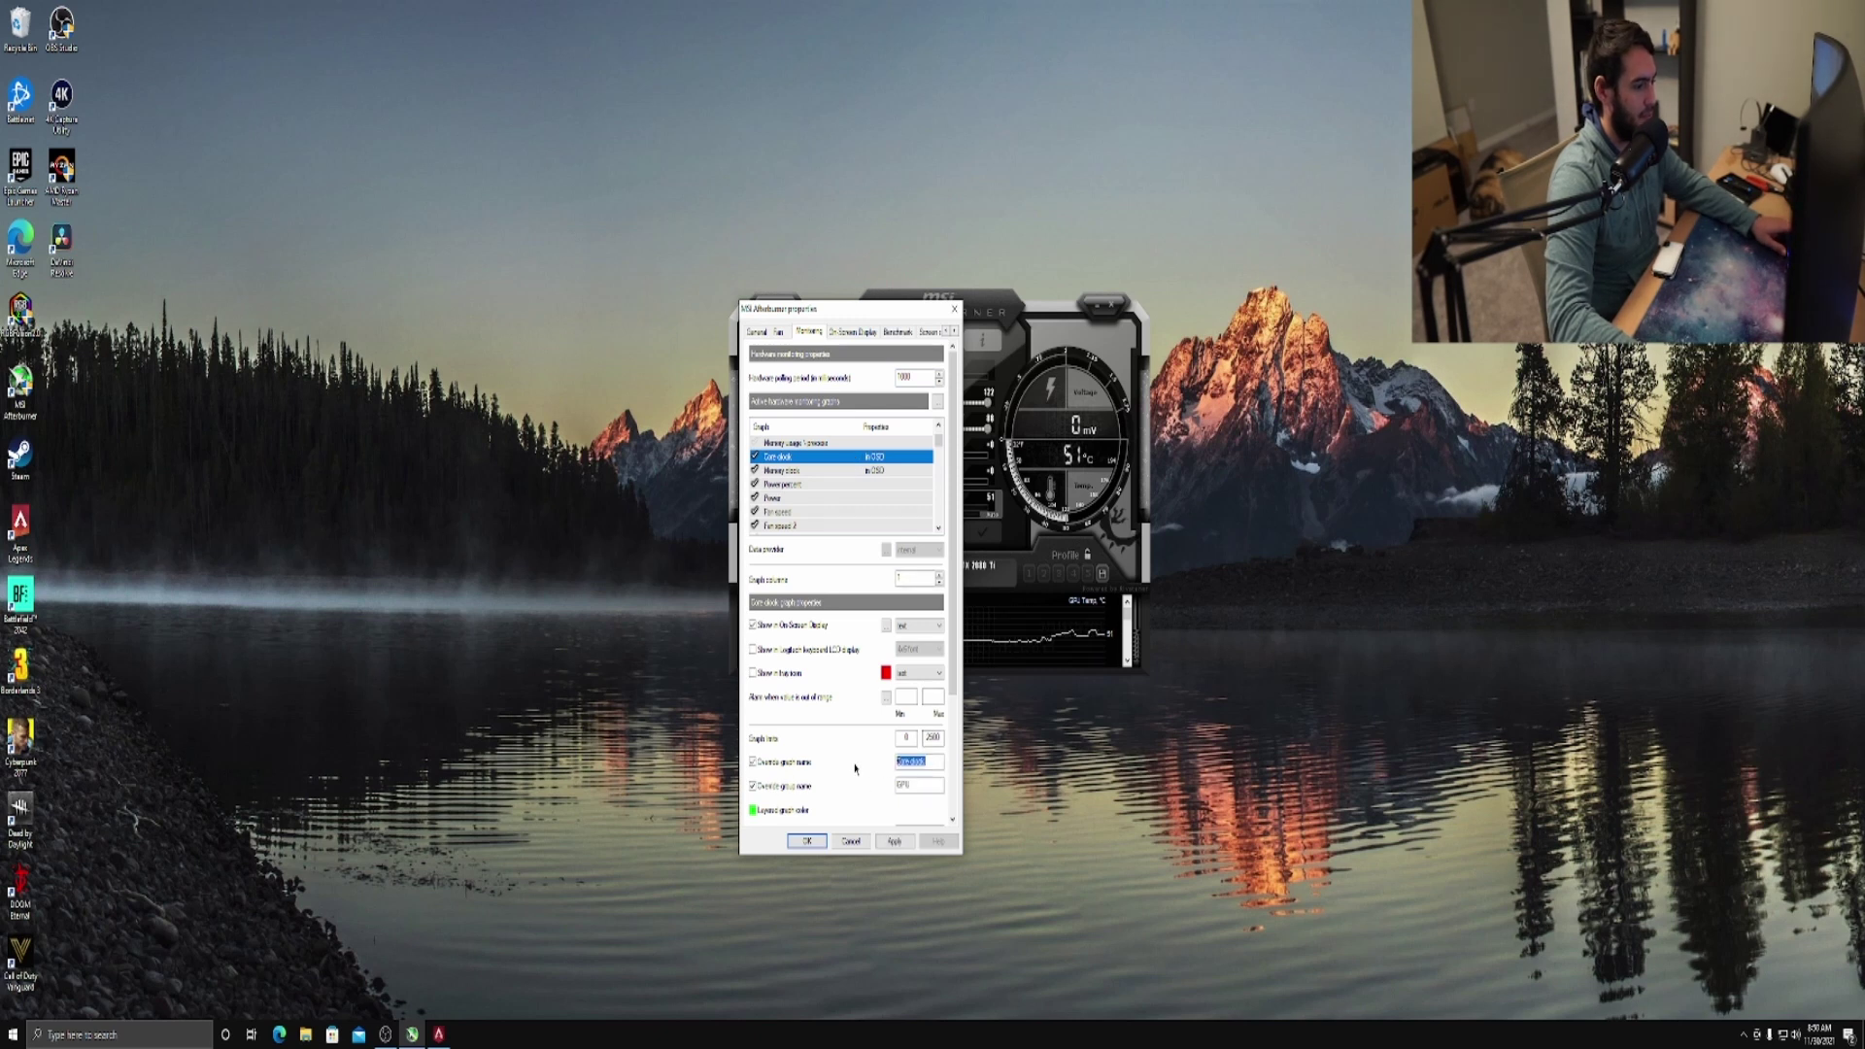
text(GPU Core)
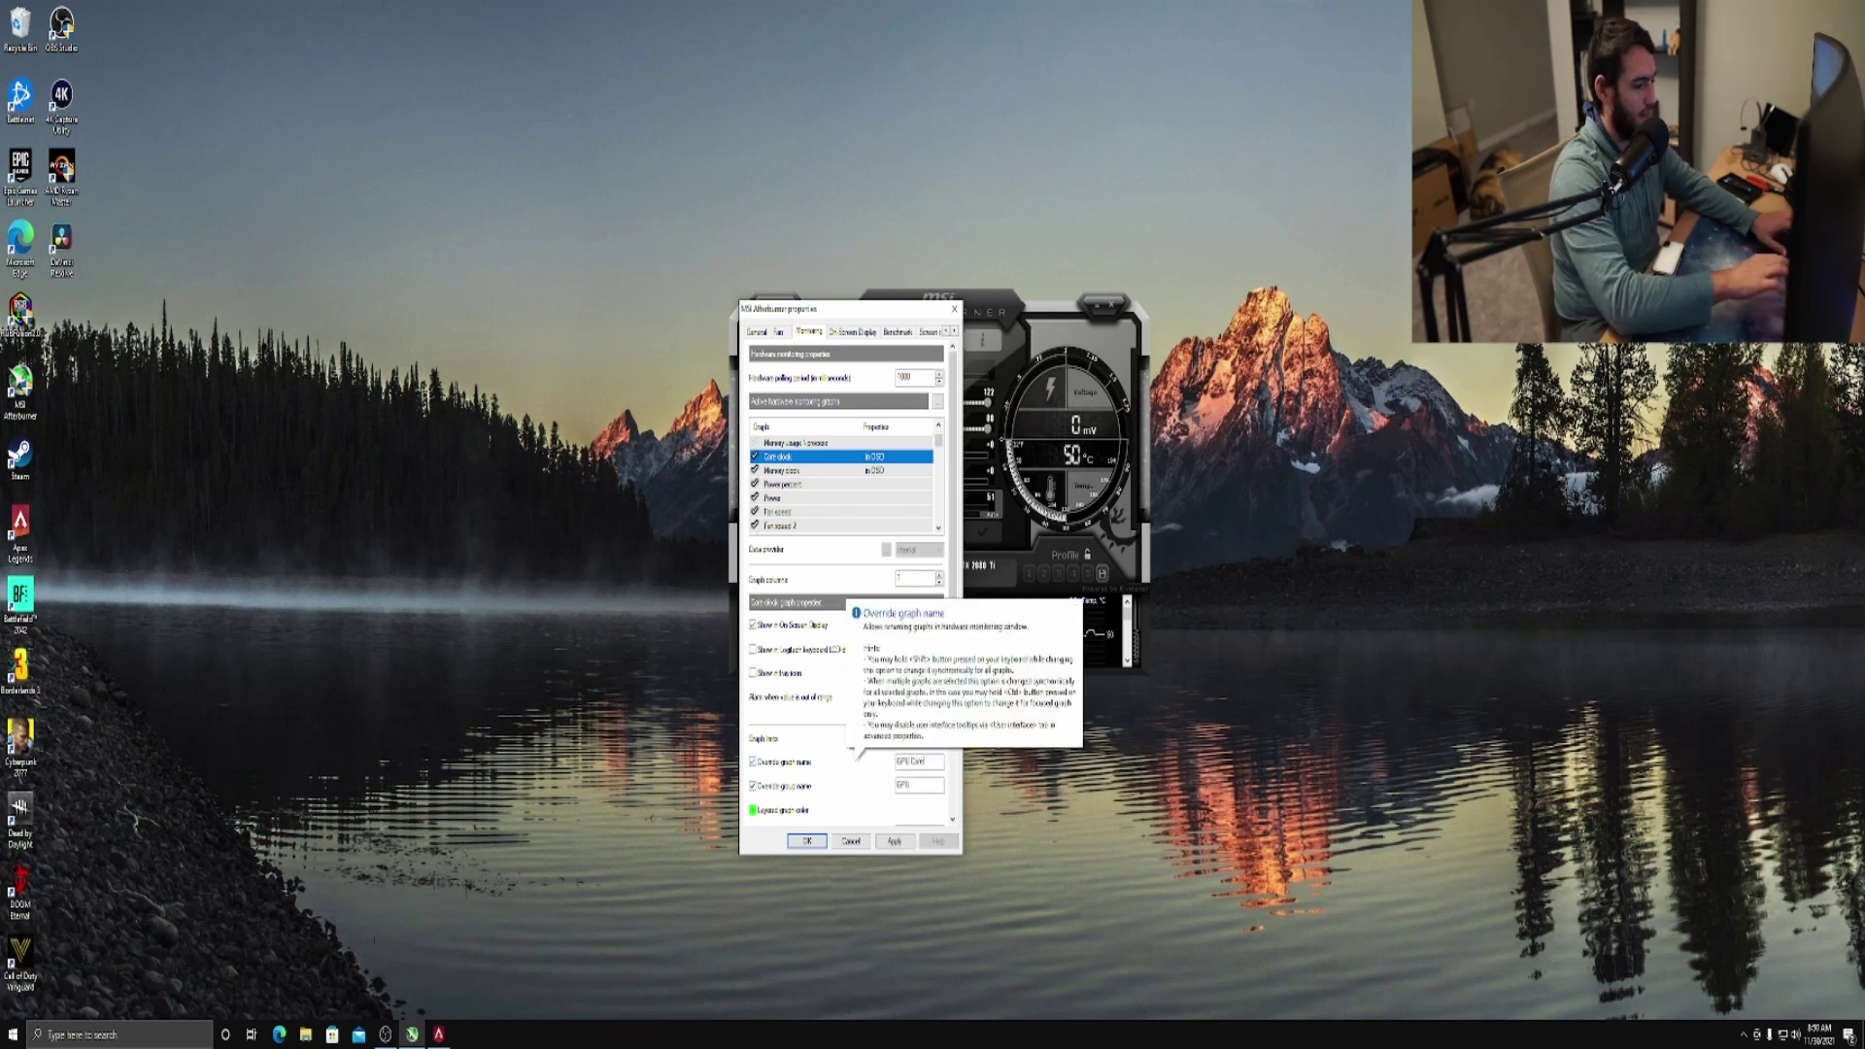
click(895, 841)
Override both the graph name and group name of the memory clock graph with "GPU Mem" and apply the changes
click(855, 470)
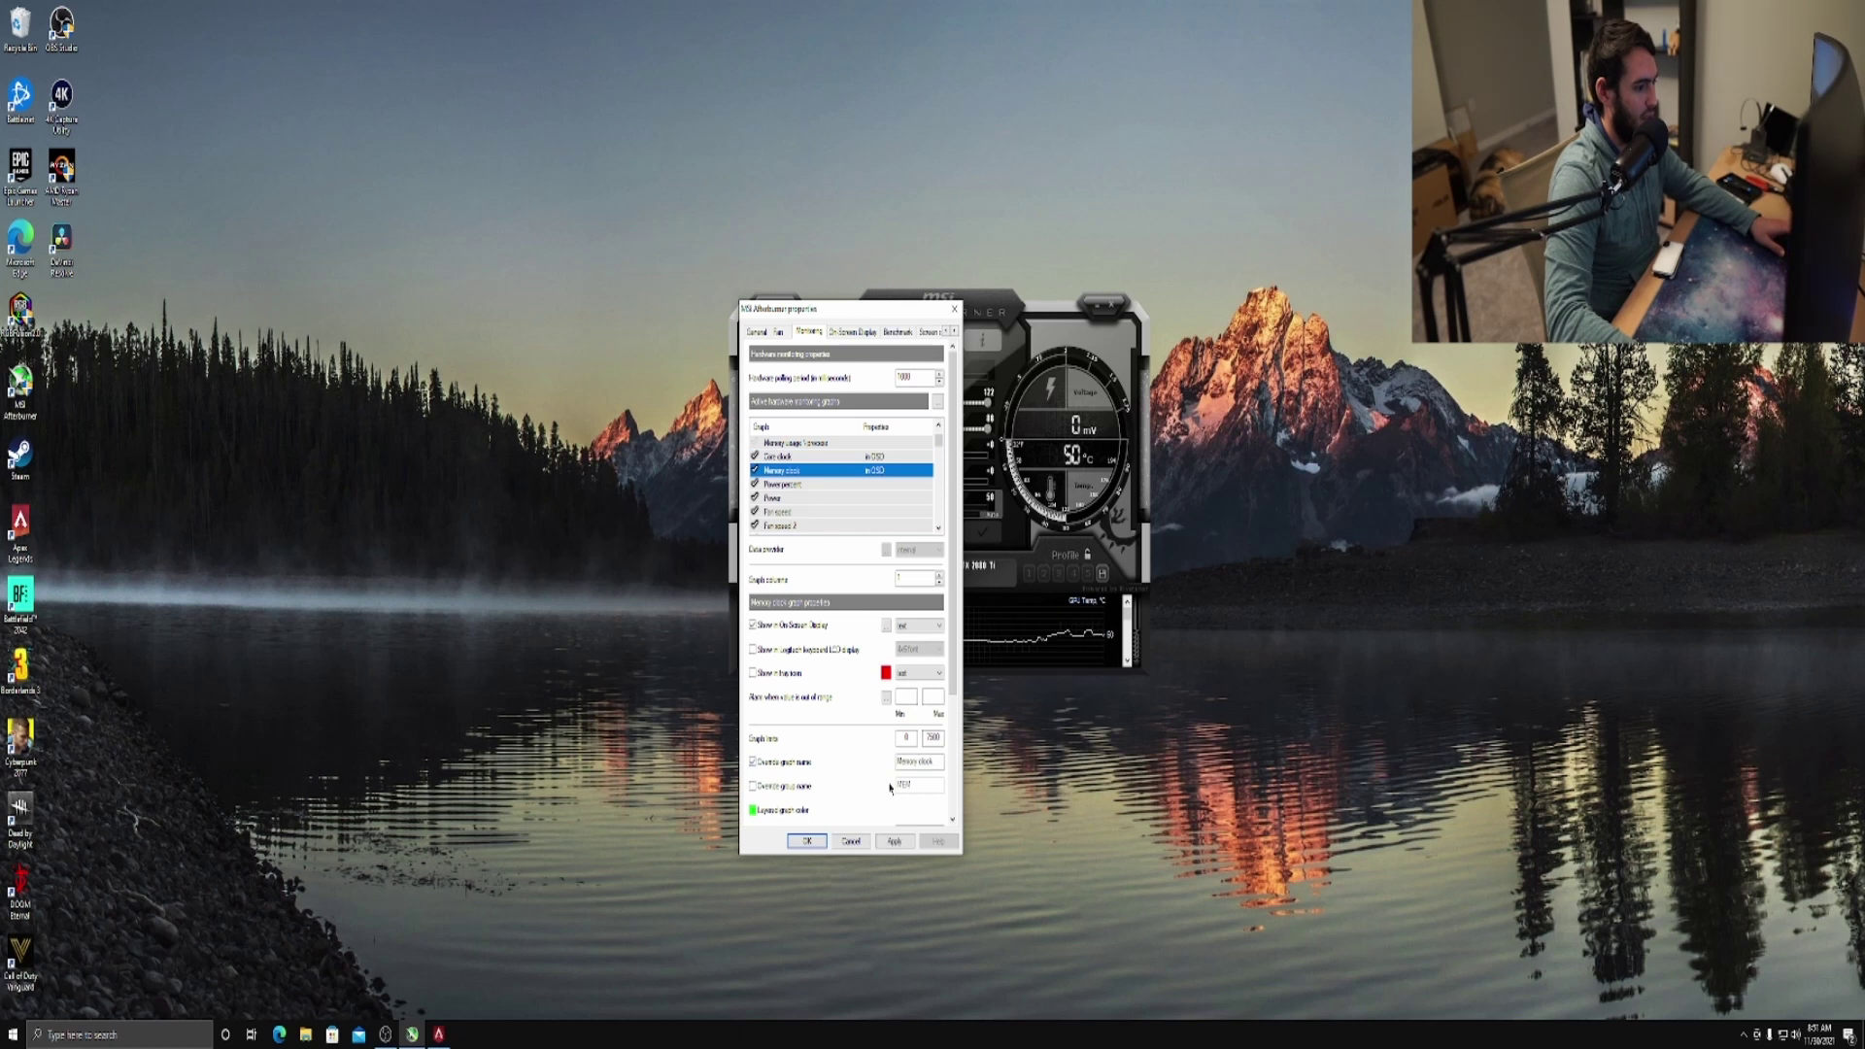
text(GPU Mem)
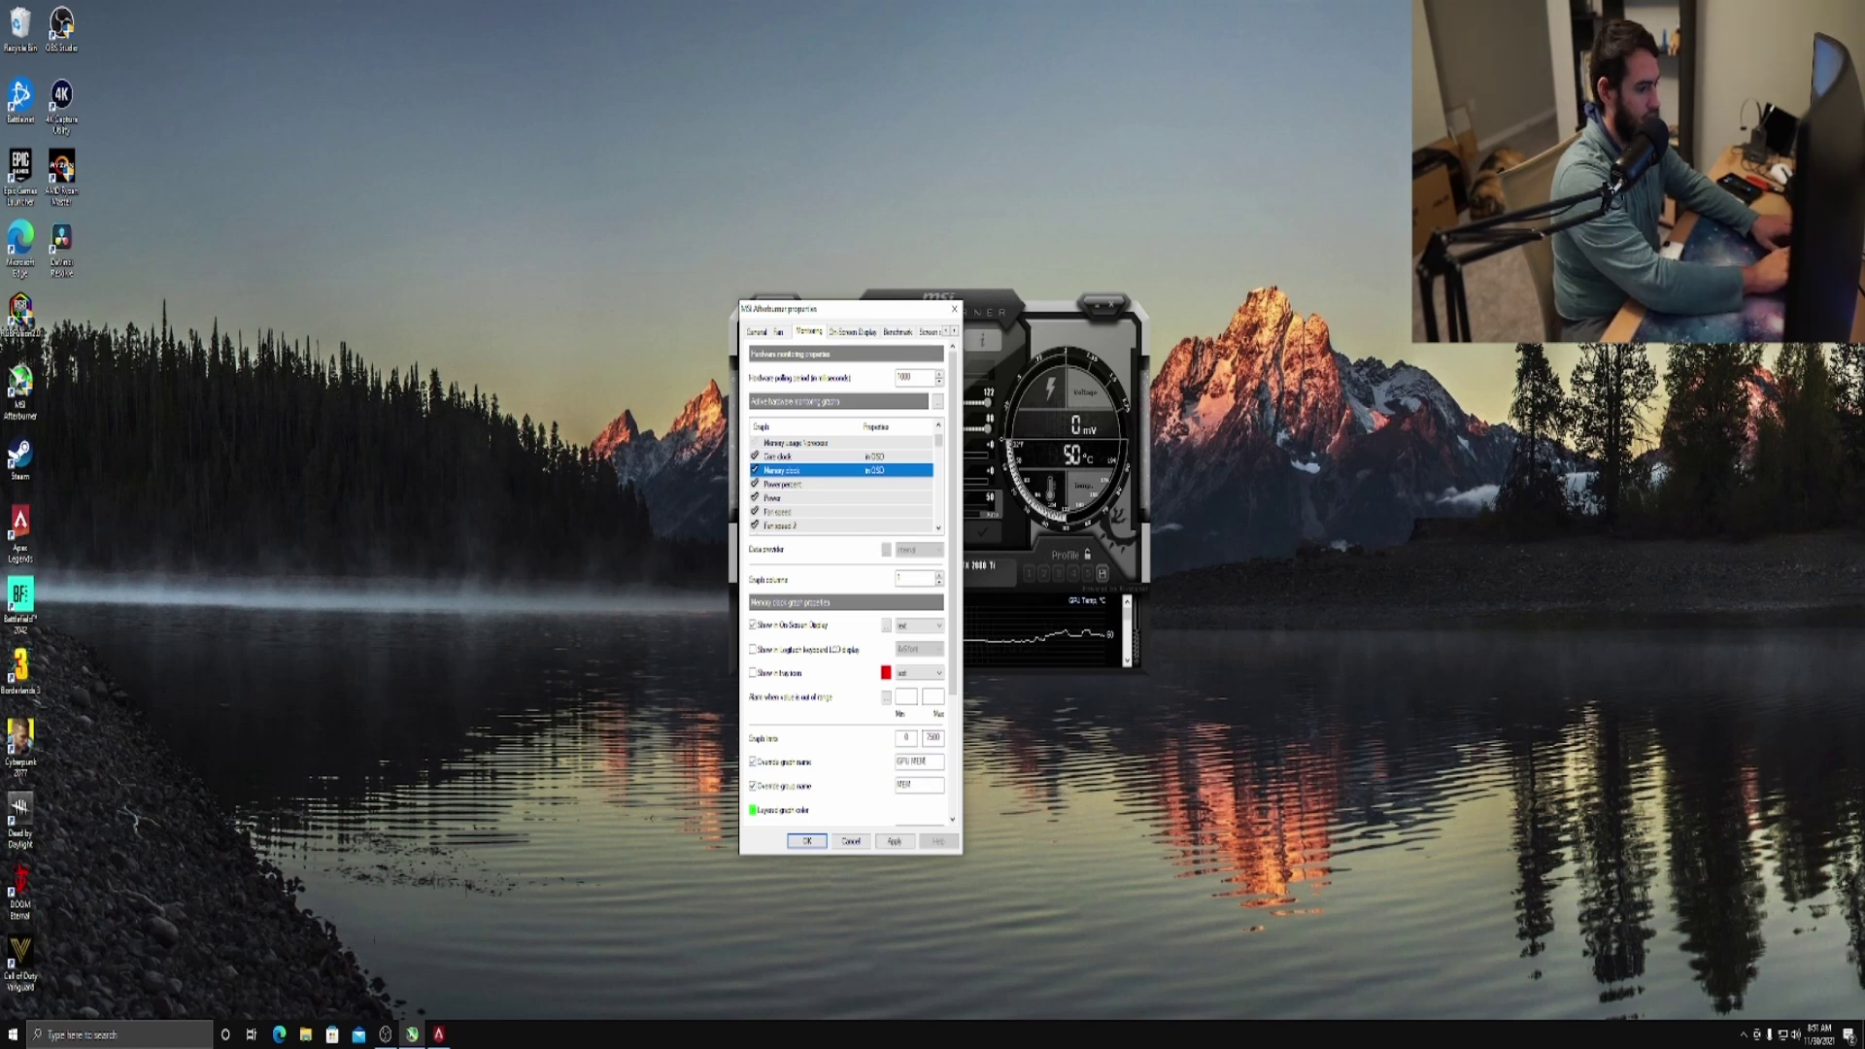
key(ctrl+a)
click(893, 841)
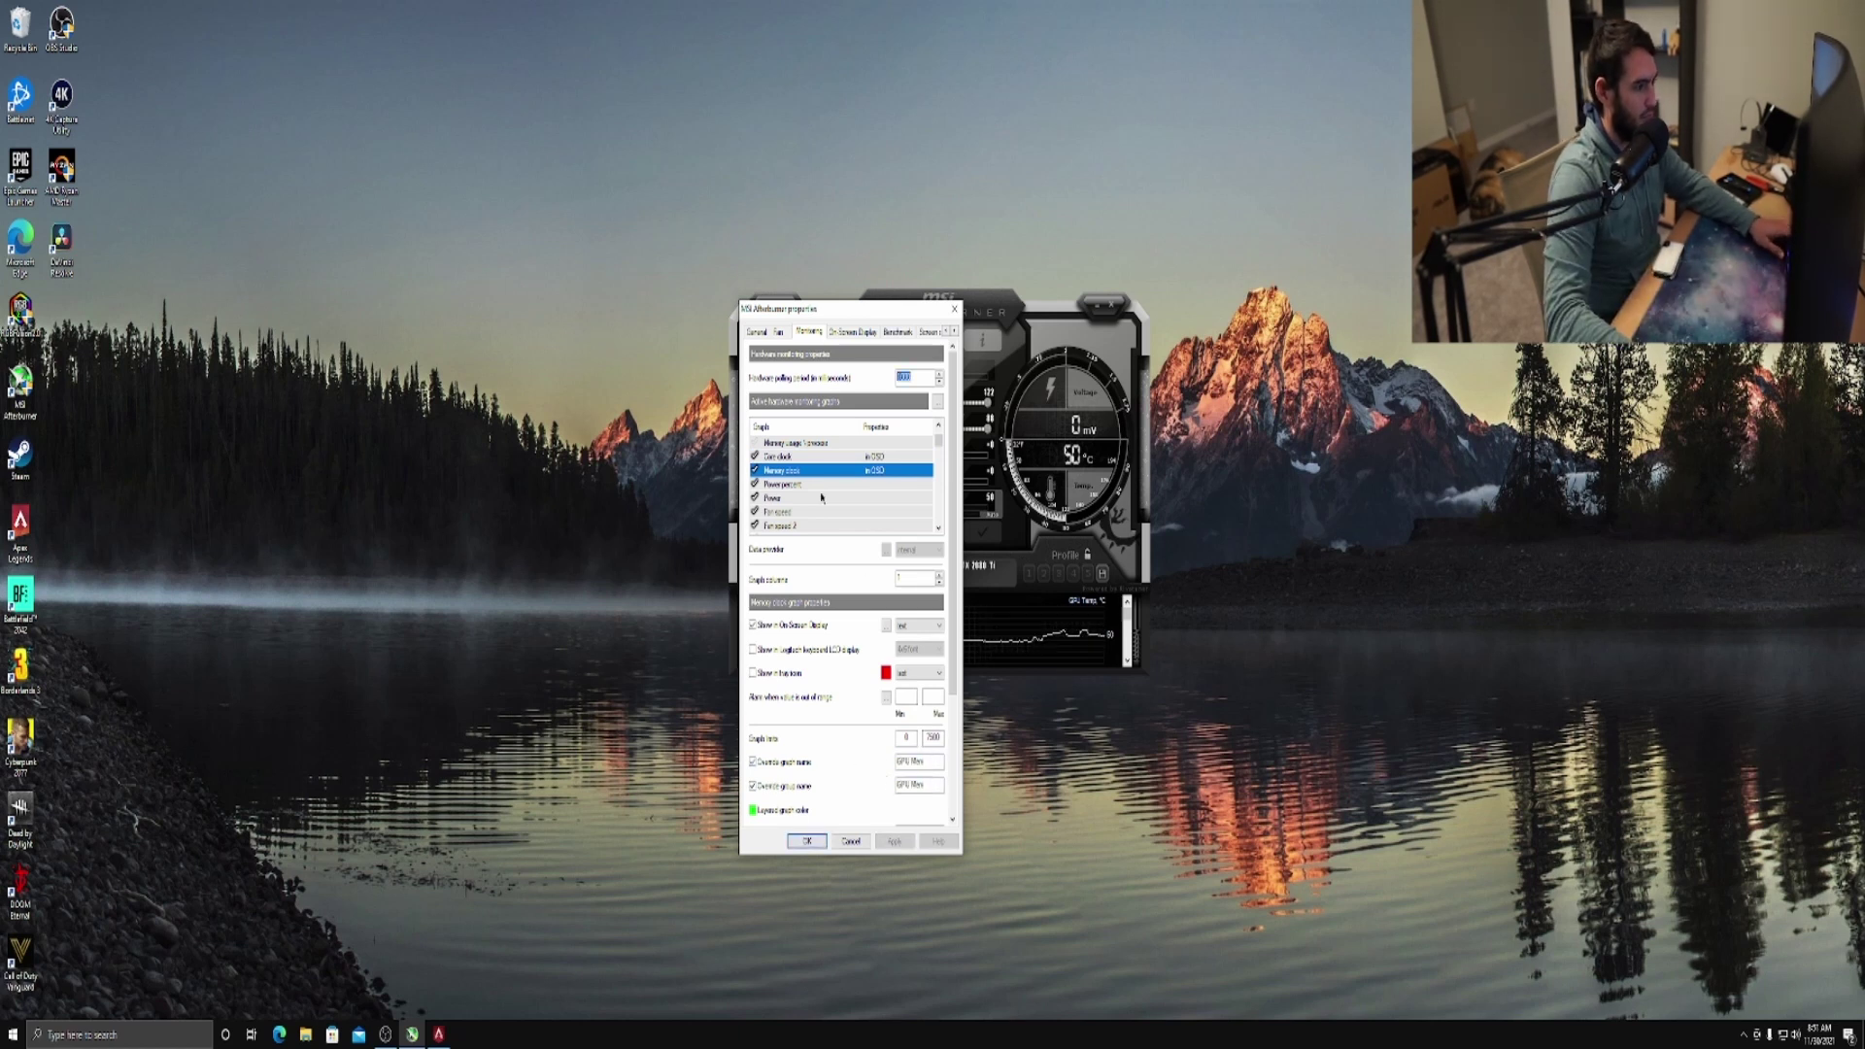
Override both the graph name and group name of the overall CPU temperature graph with "CPU Temp" and apply the changes
scroll(840, 485, down, 5)
click(787, 456)
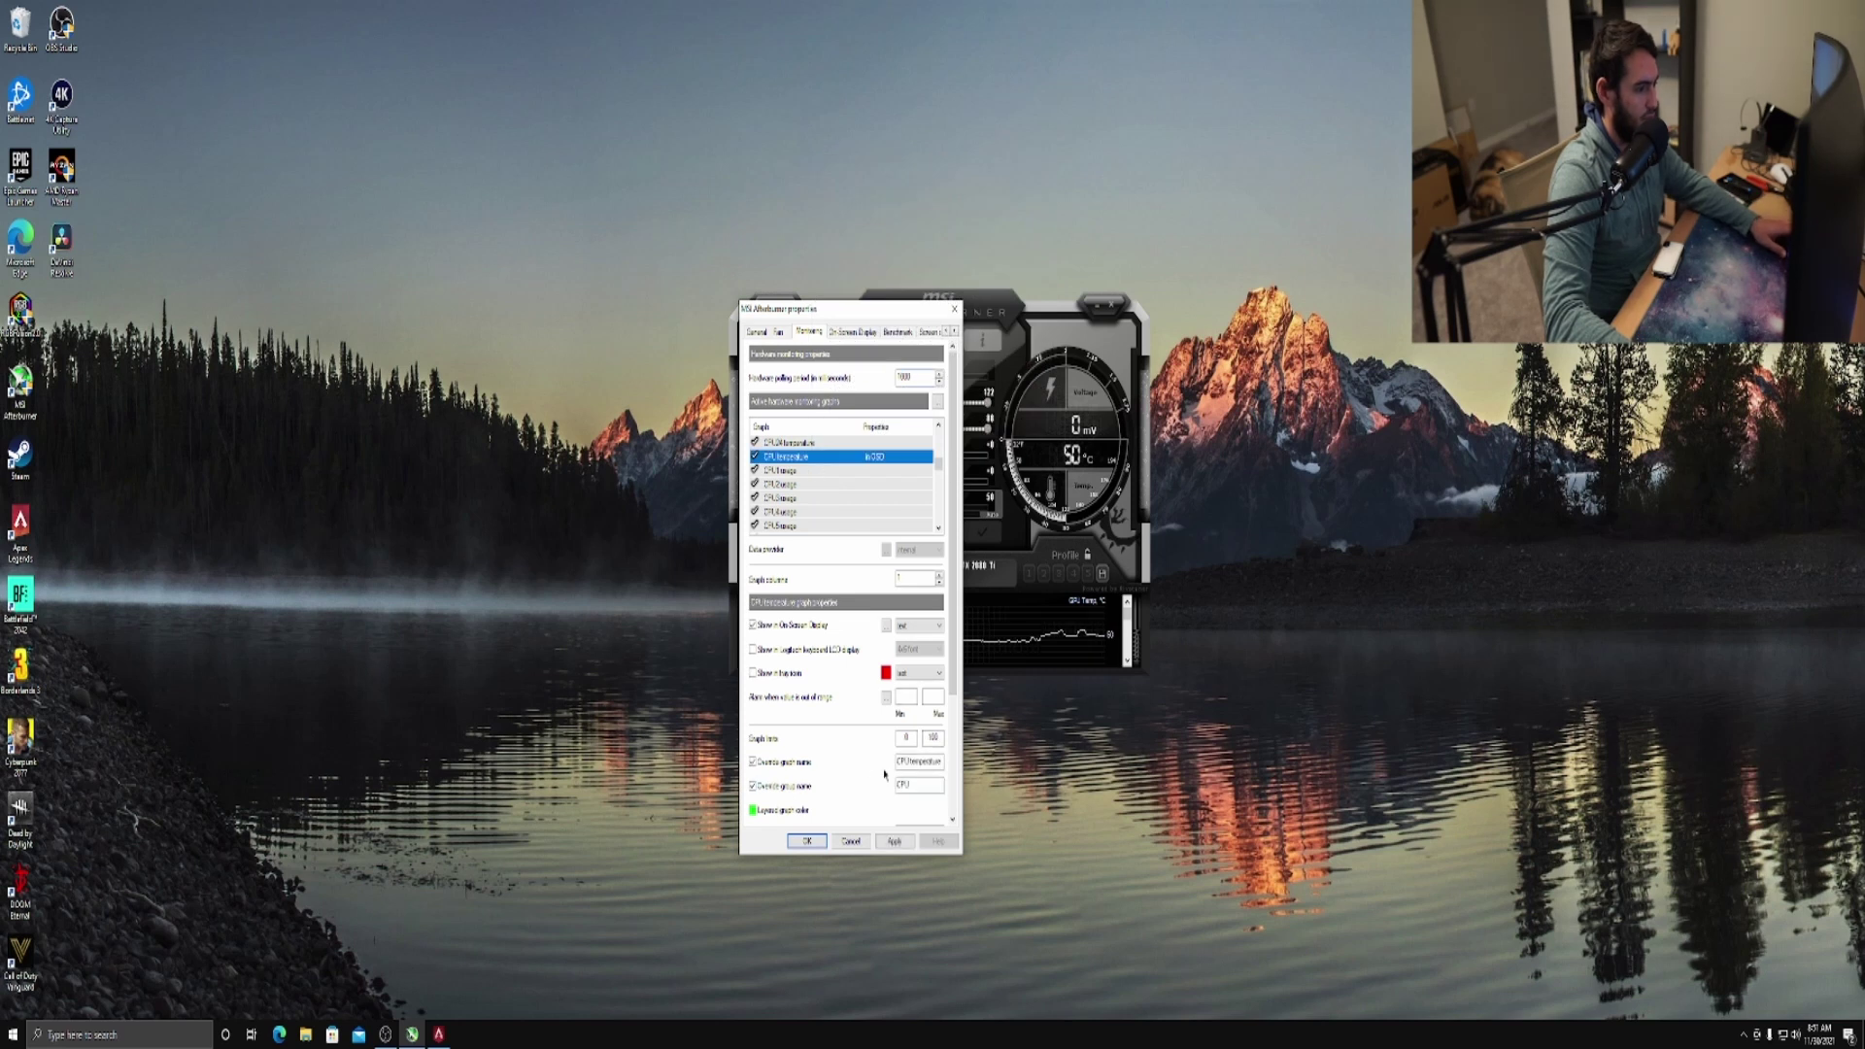
drag(911, 762, 993, 768)
text(Temp)
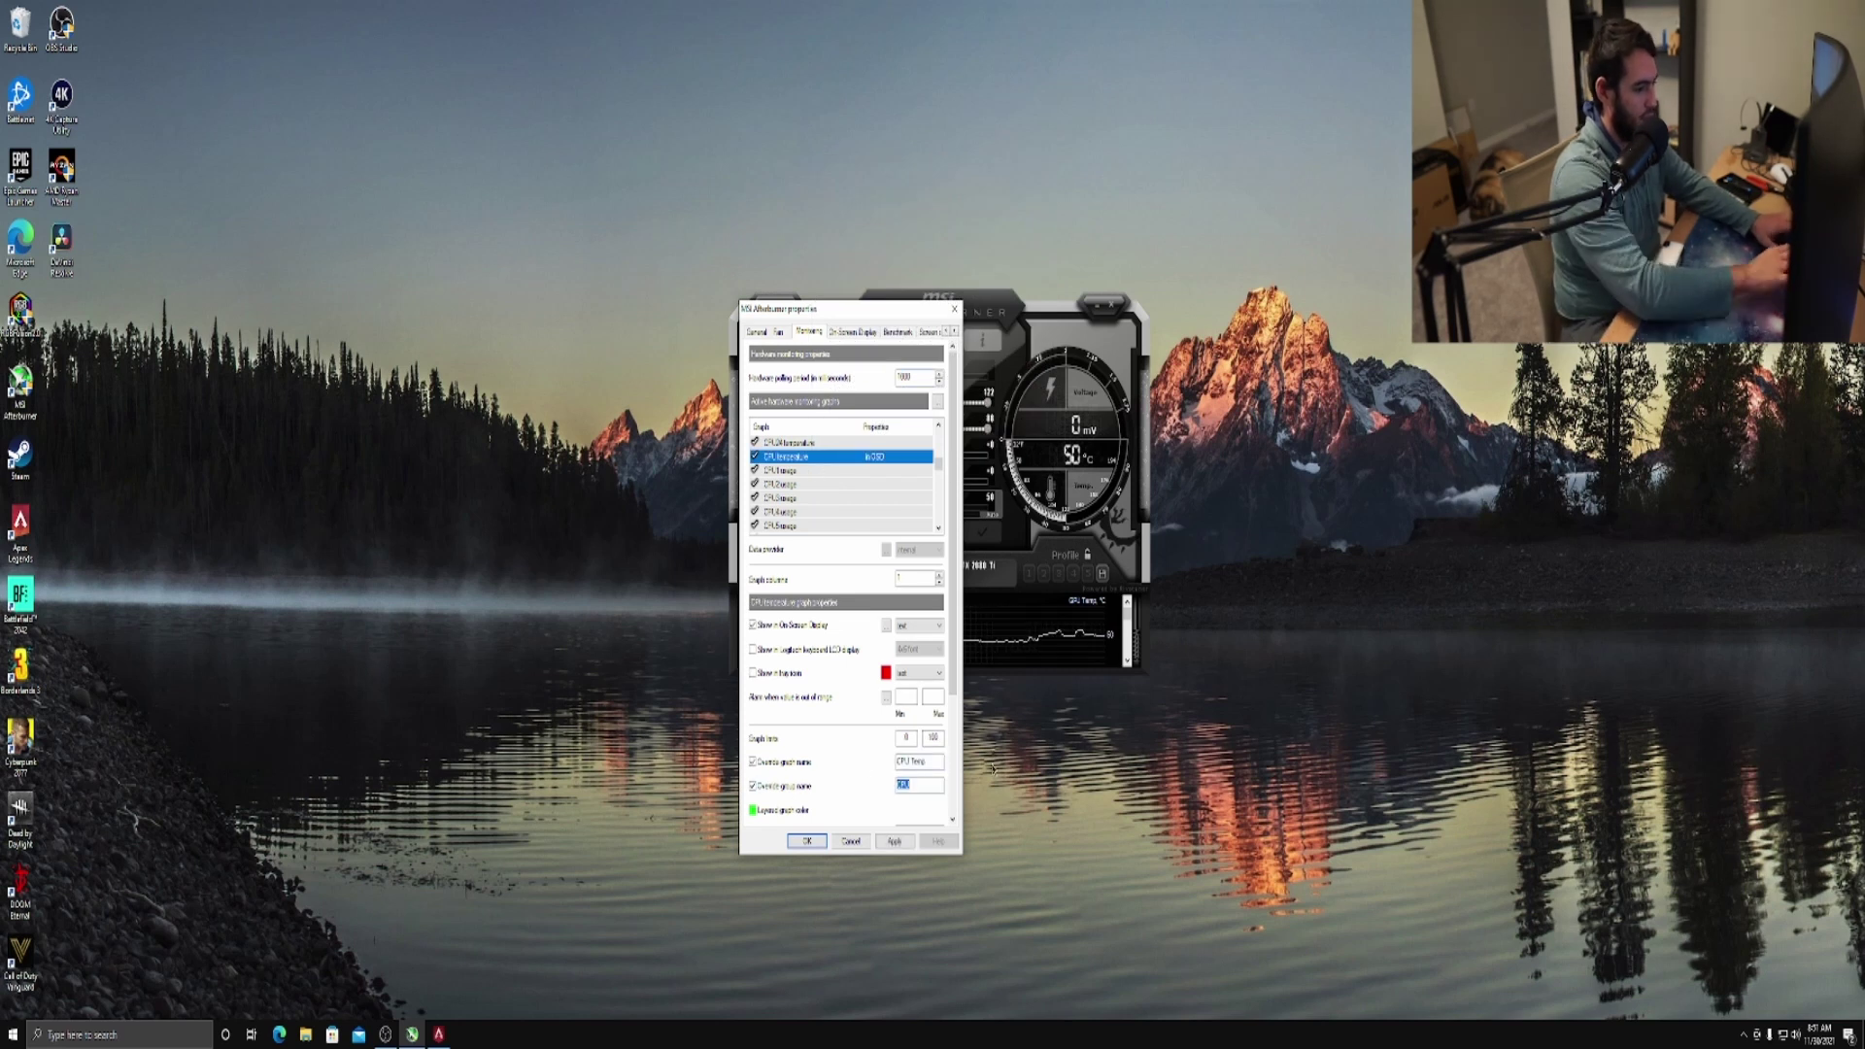
click(894, 841)
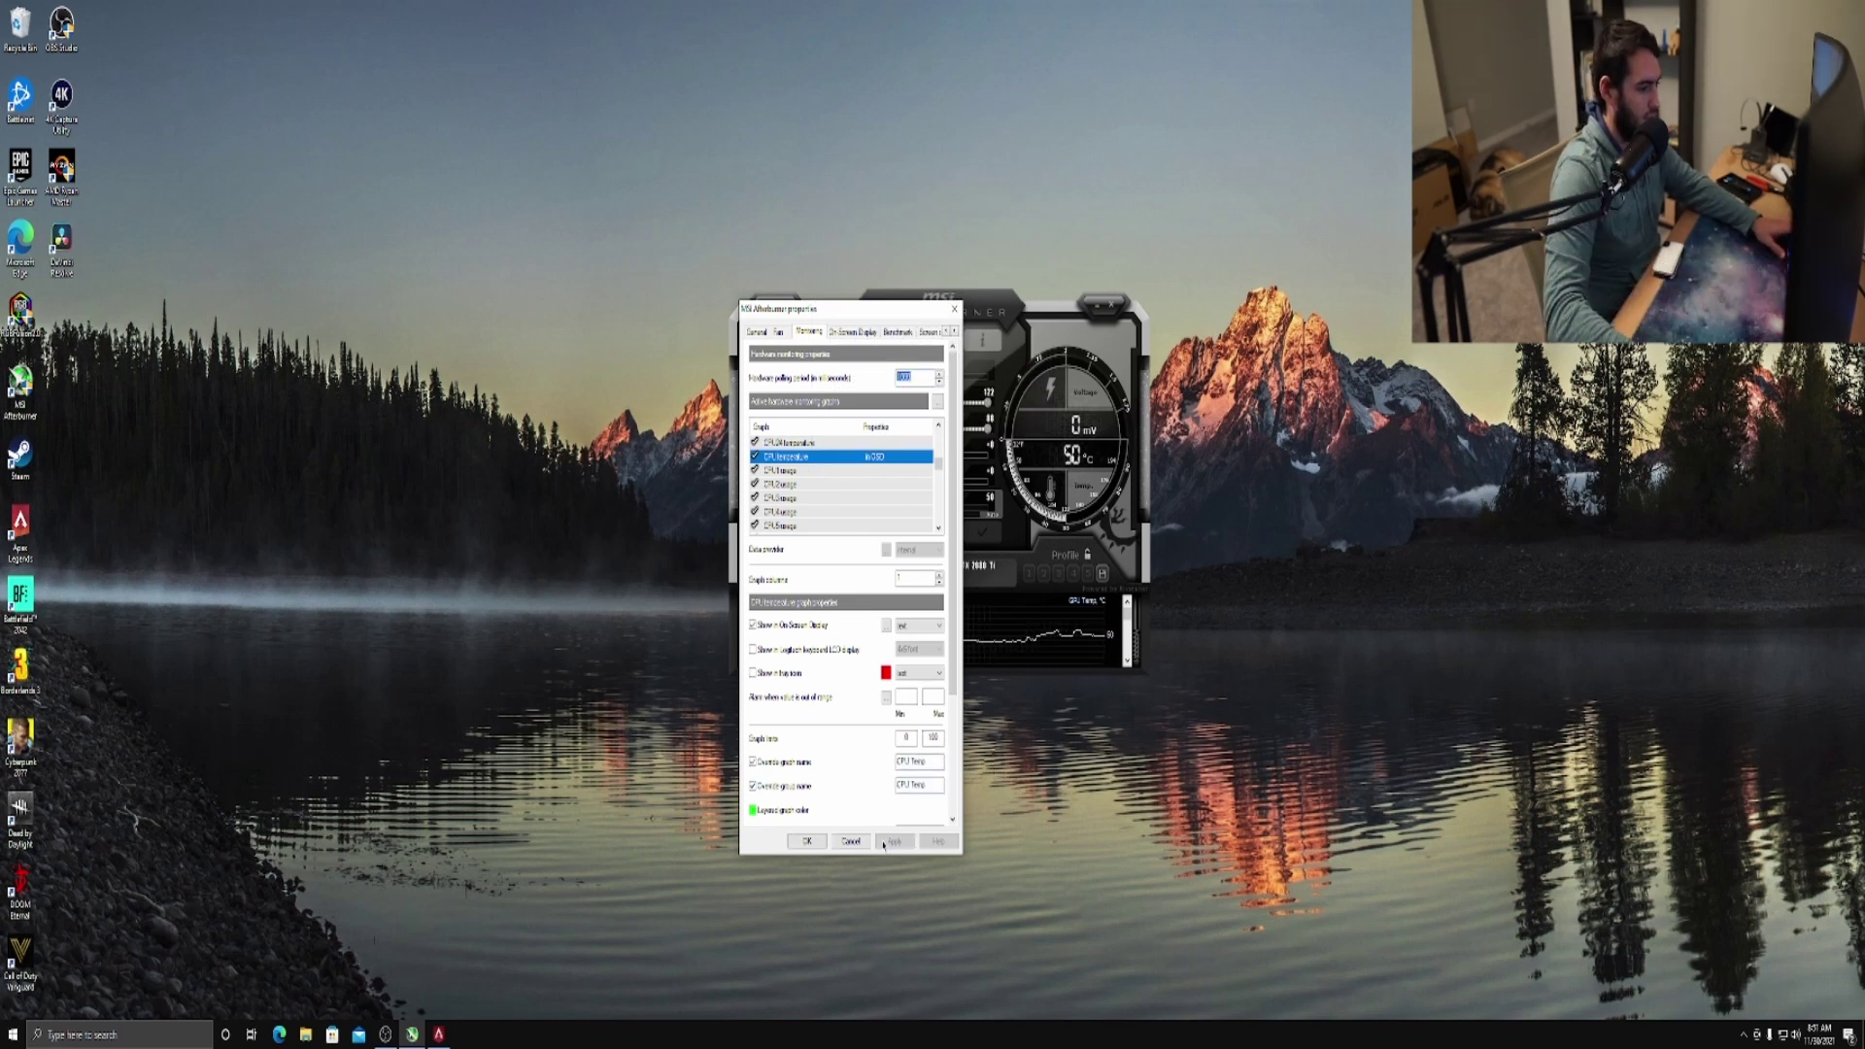
Override both the graph name and group name of the overall CPU usage graph with "CPU Usage" and apply the changes
scroll(841, 481, down, 8)
click(807, 456)
click(809, 471)
click(772, 763)
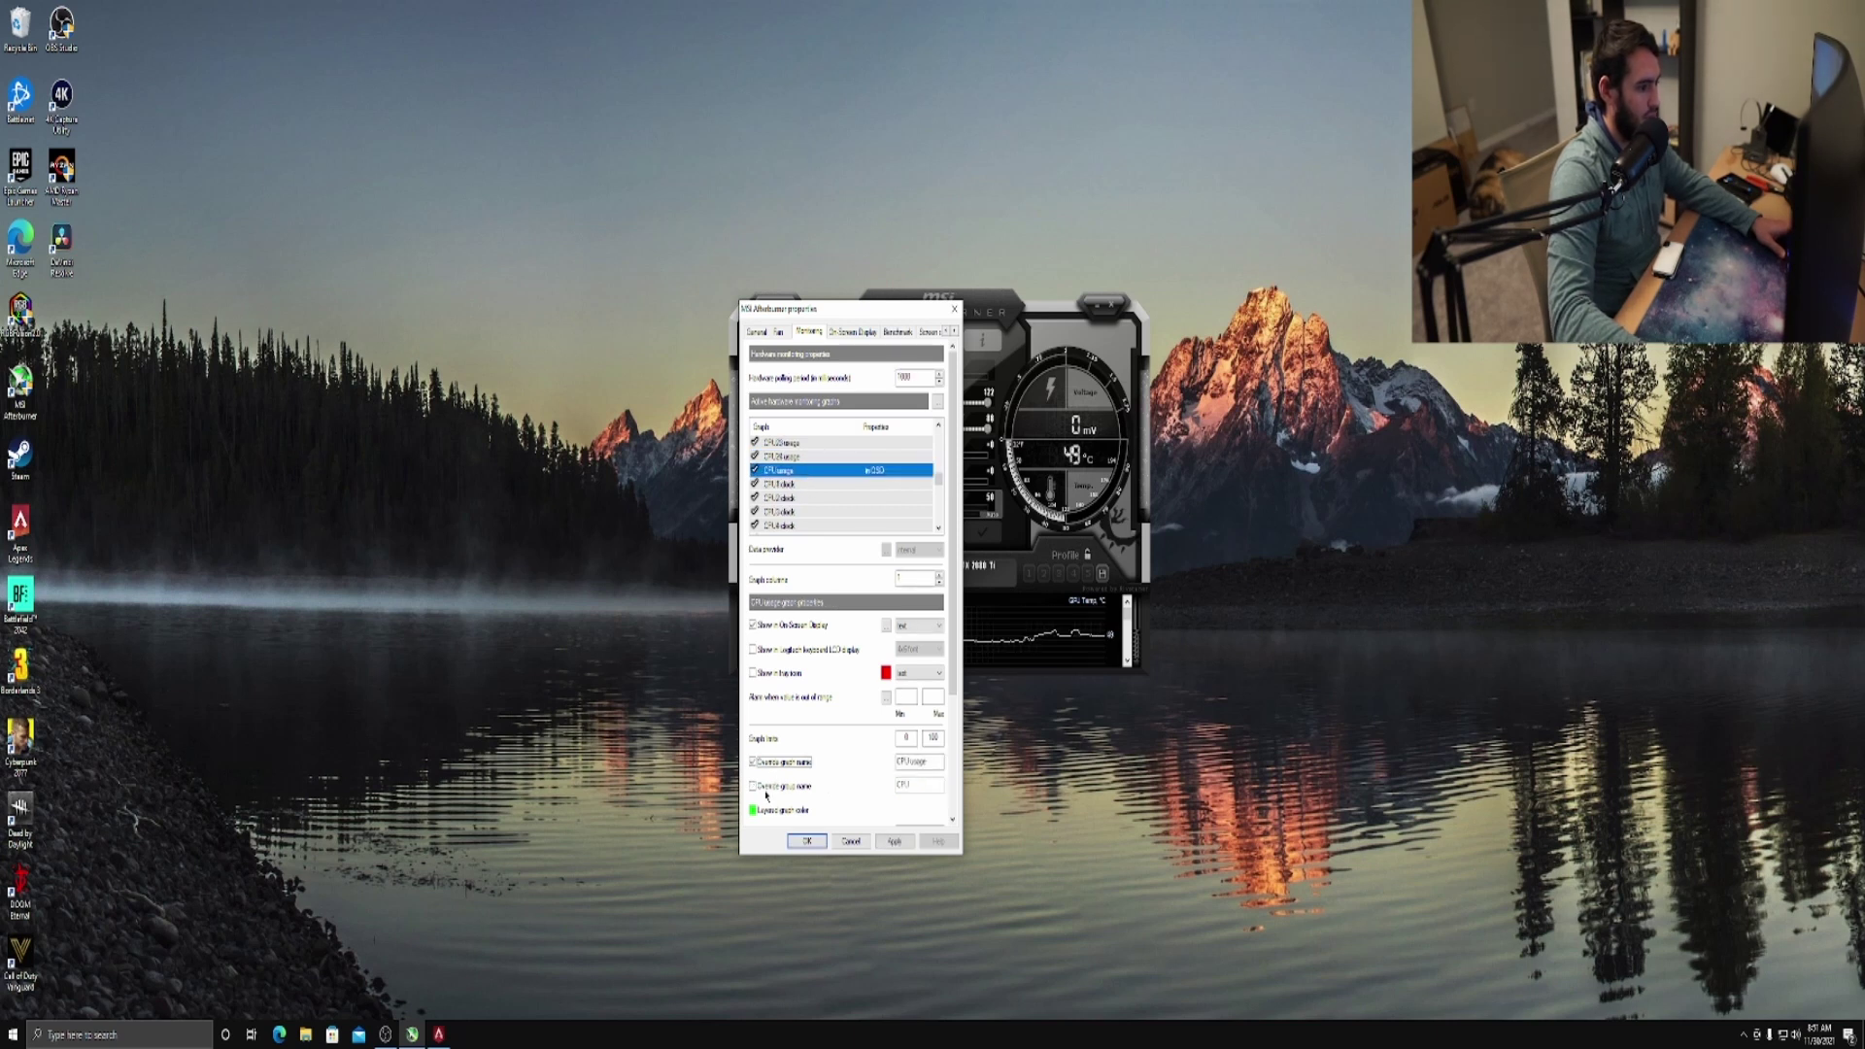
drag(910, 761, 968, 775)
text(USAG)
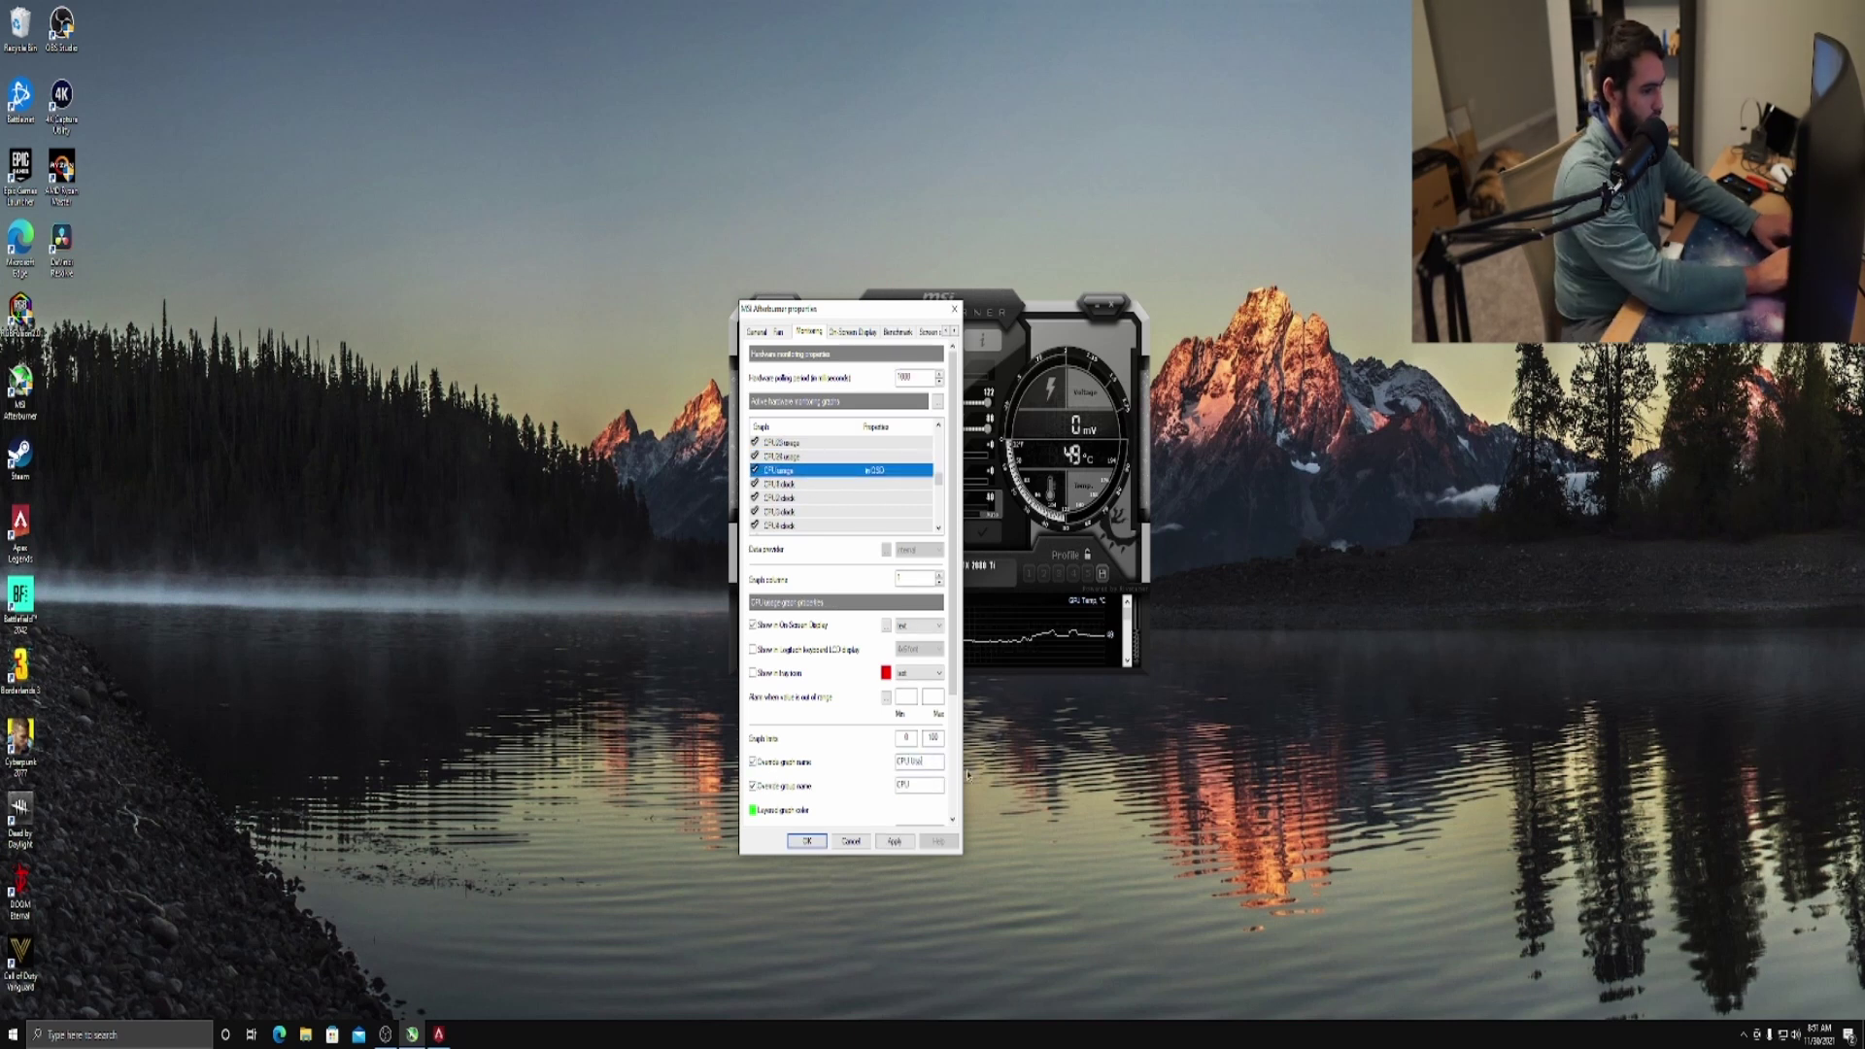
text(e)
click(894, 841)
Override both the graph name and group name of the overall CPU clock graph with "CPU Clock"
scroll(822, 501, down, 4)
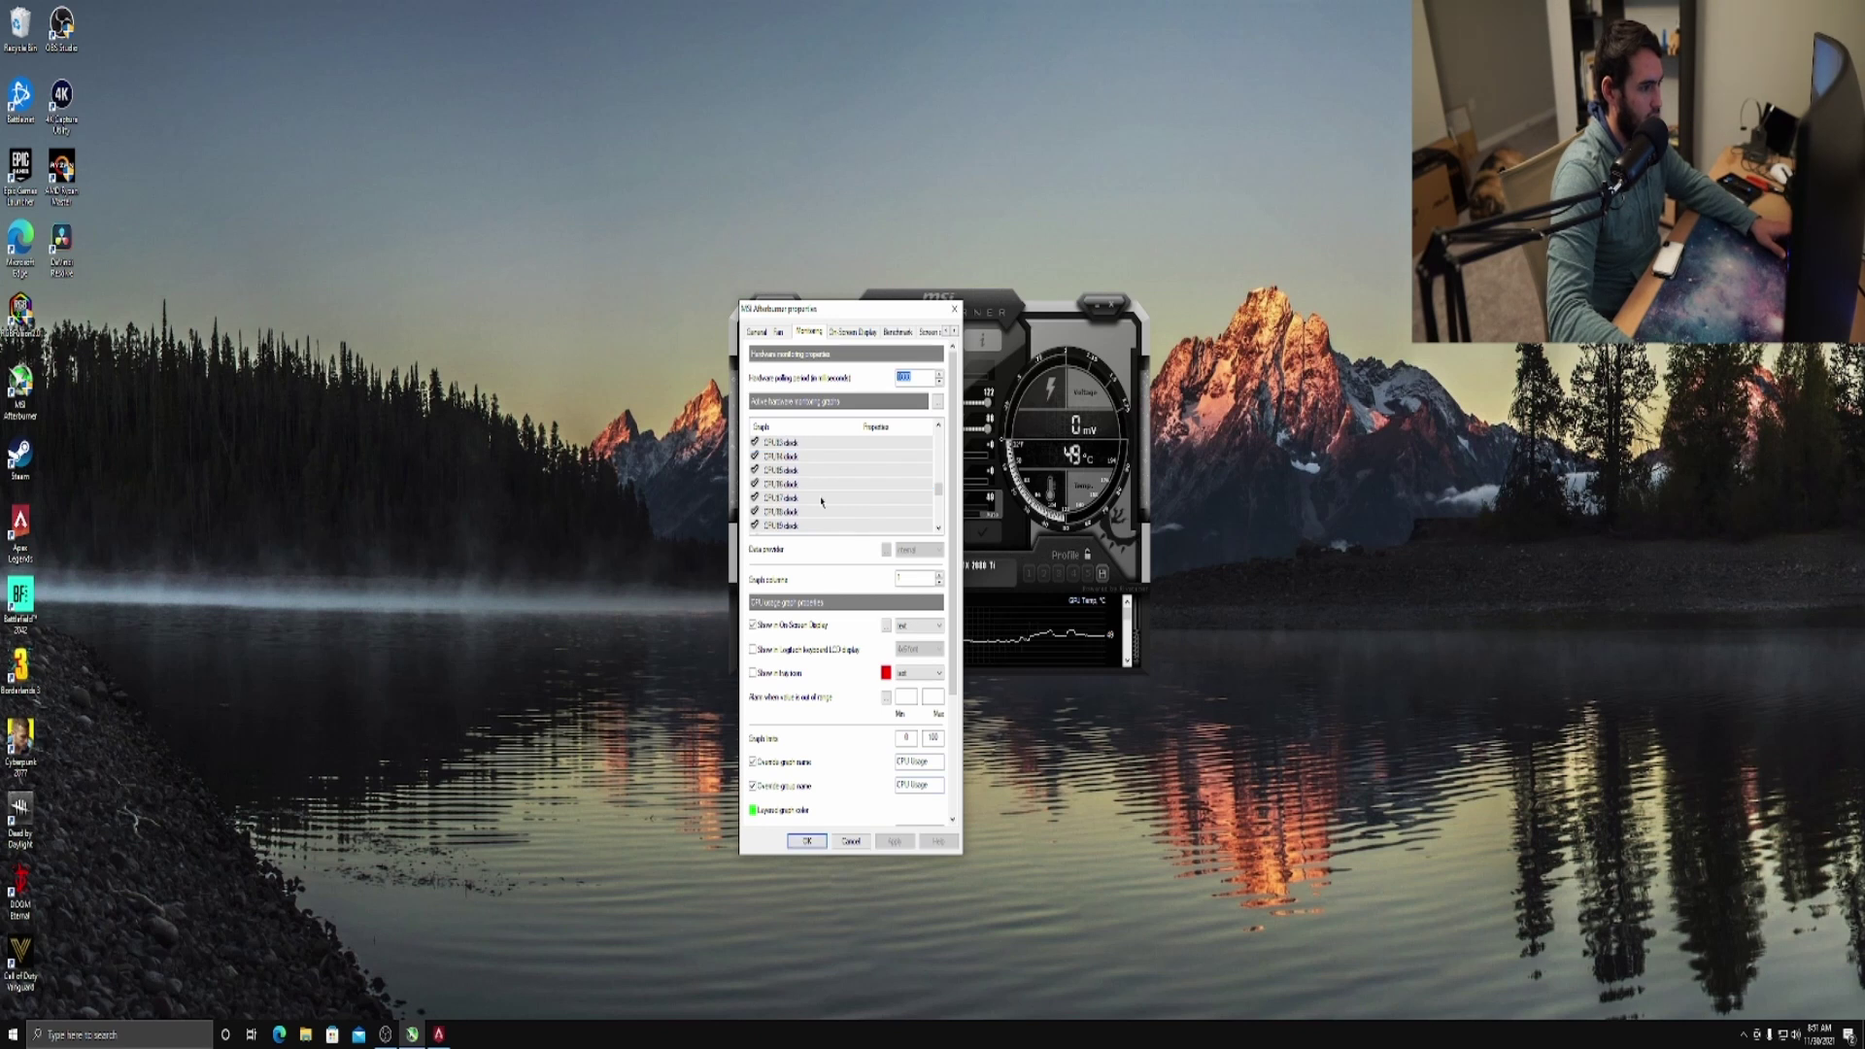
scroll(822, 502, down, 3)
click(822, 484)
drag(902, 757, 860, 751)
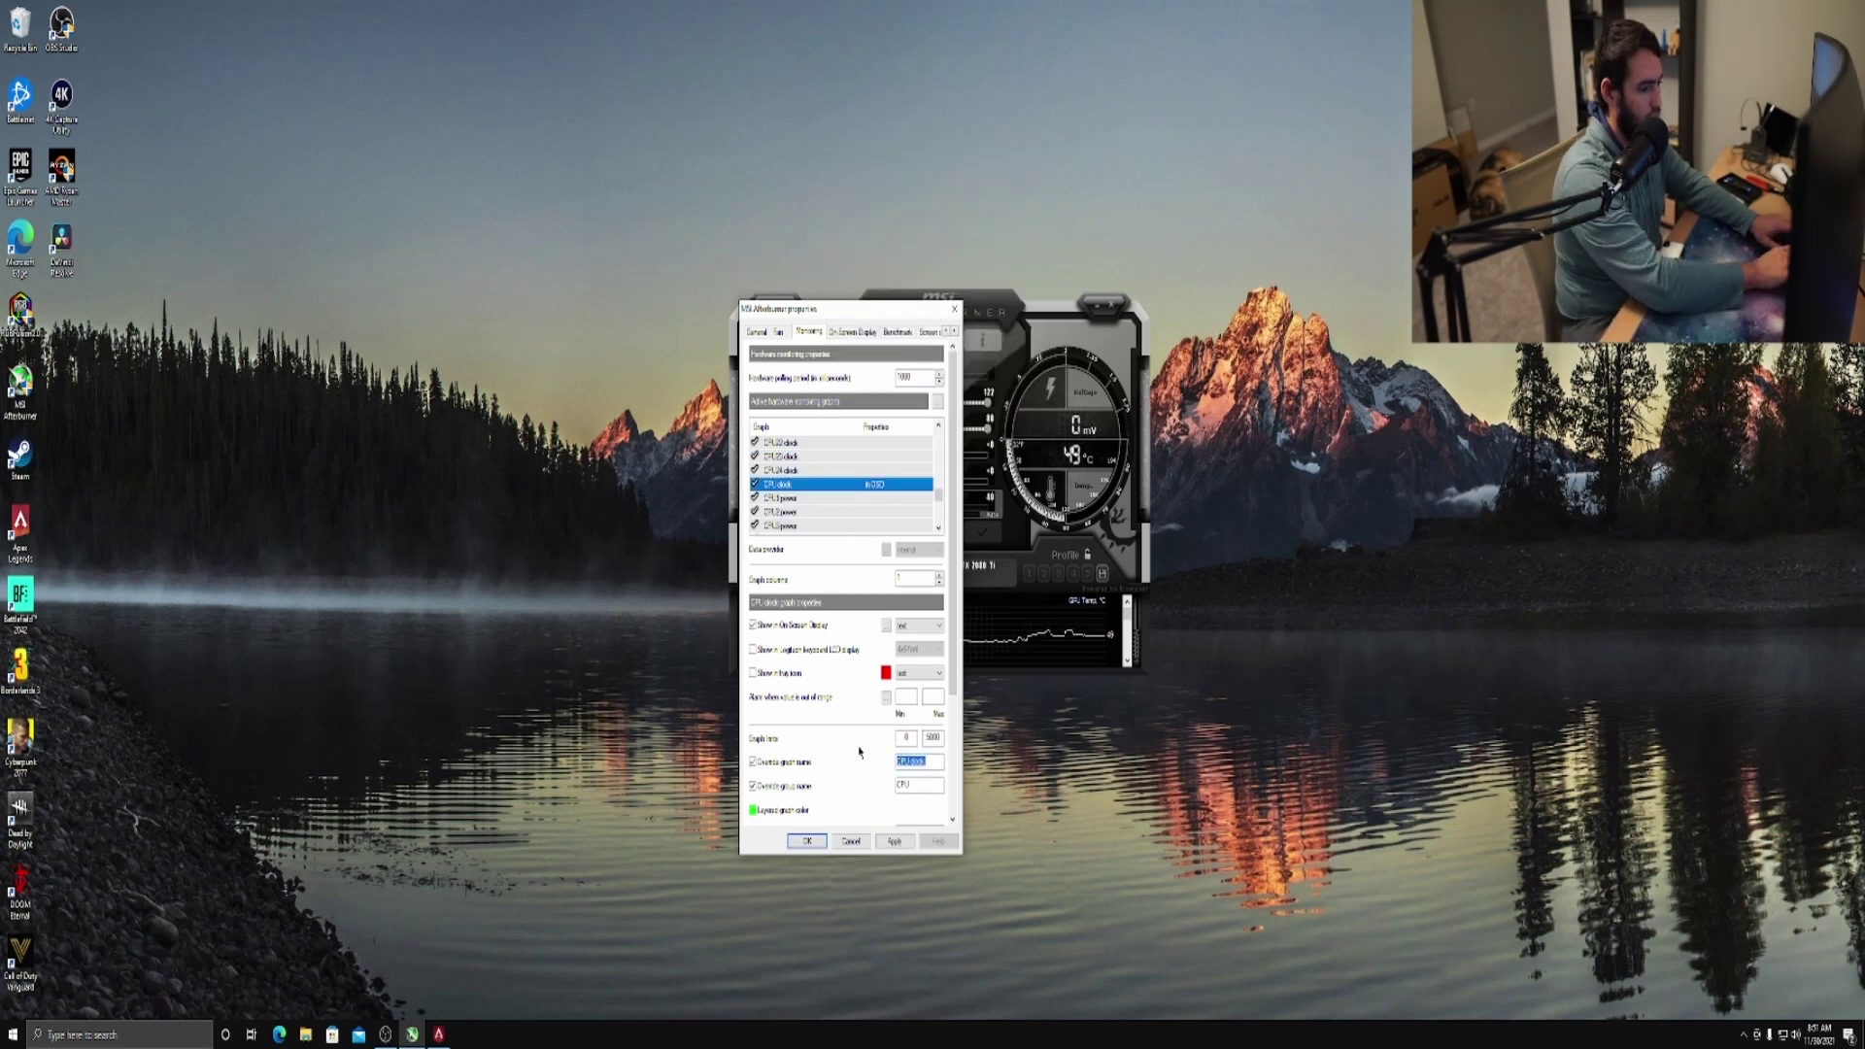
text(CPU Clock)
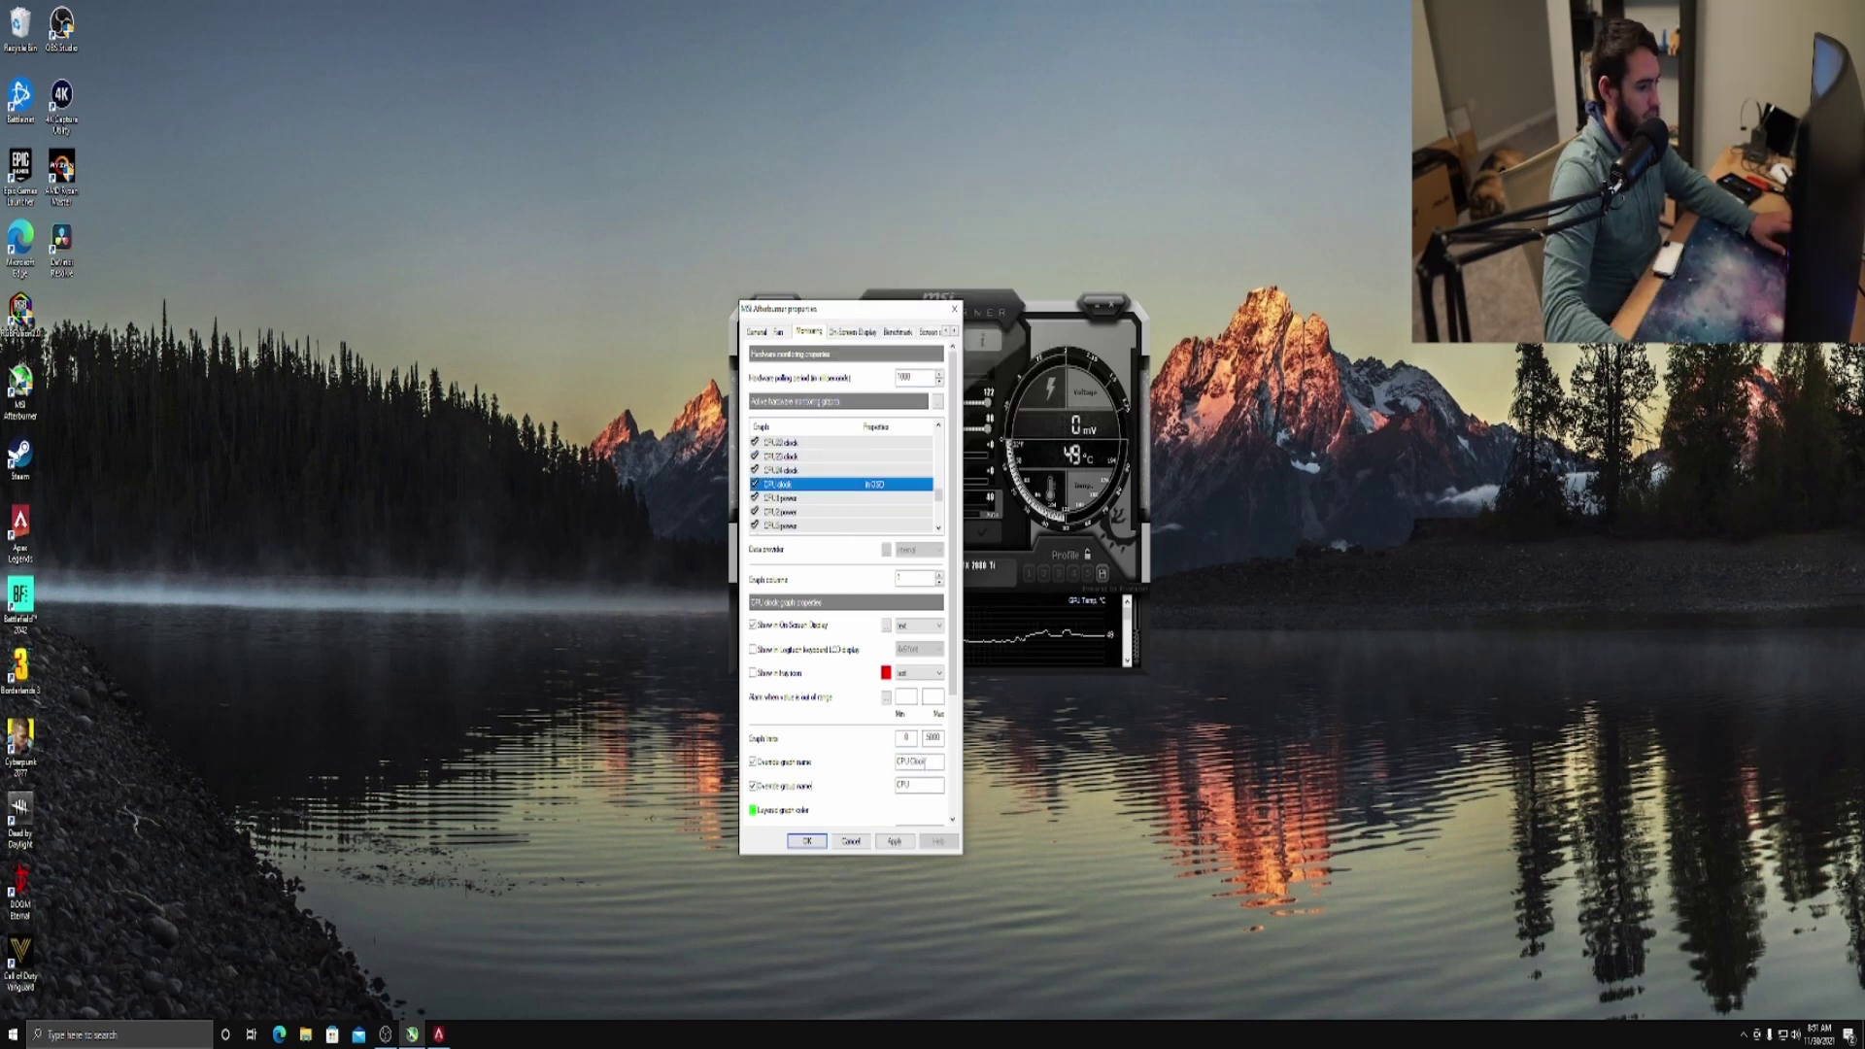
Override both the graph name and group name of the Framerate graph with "FPS", apply the changes and accept the properties
scroll(822, 486, down, 5)
click(819, 472)
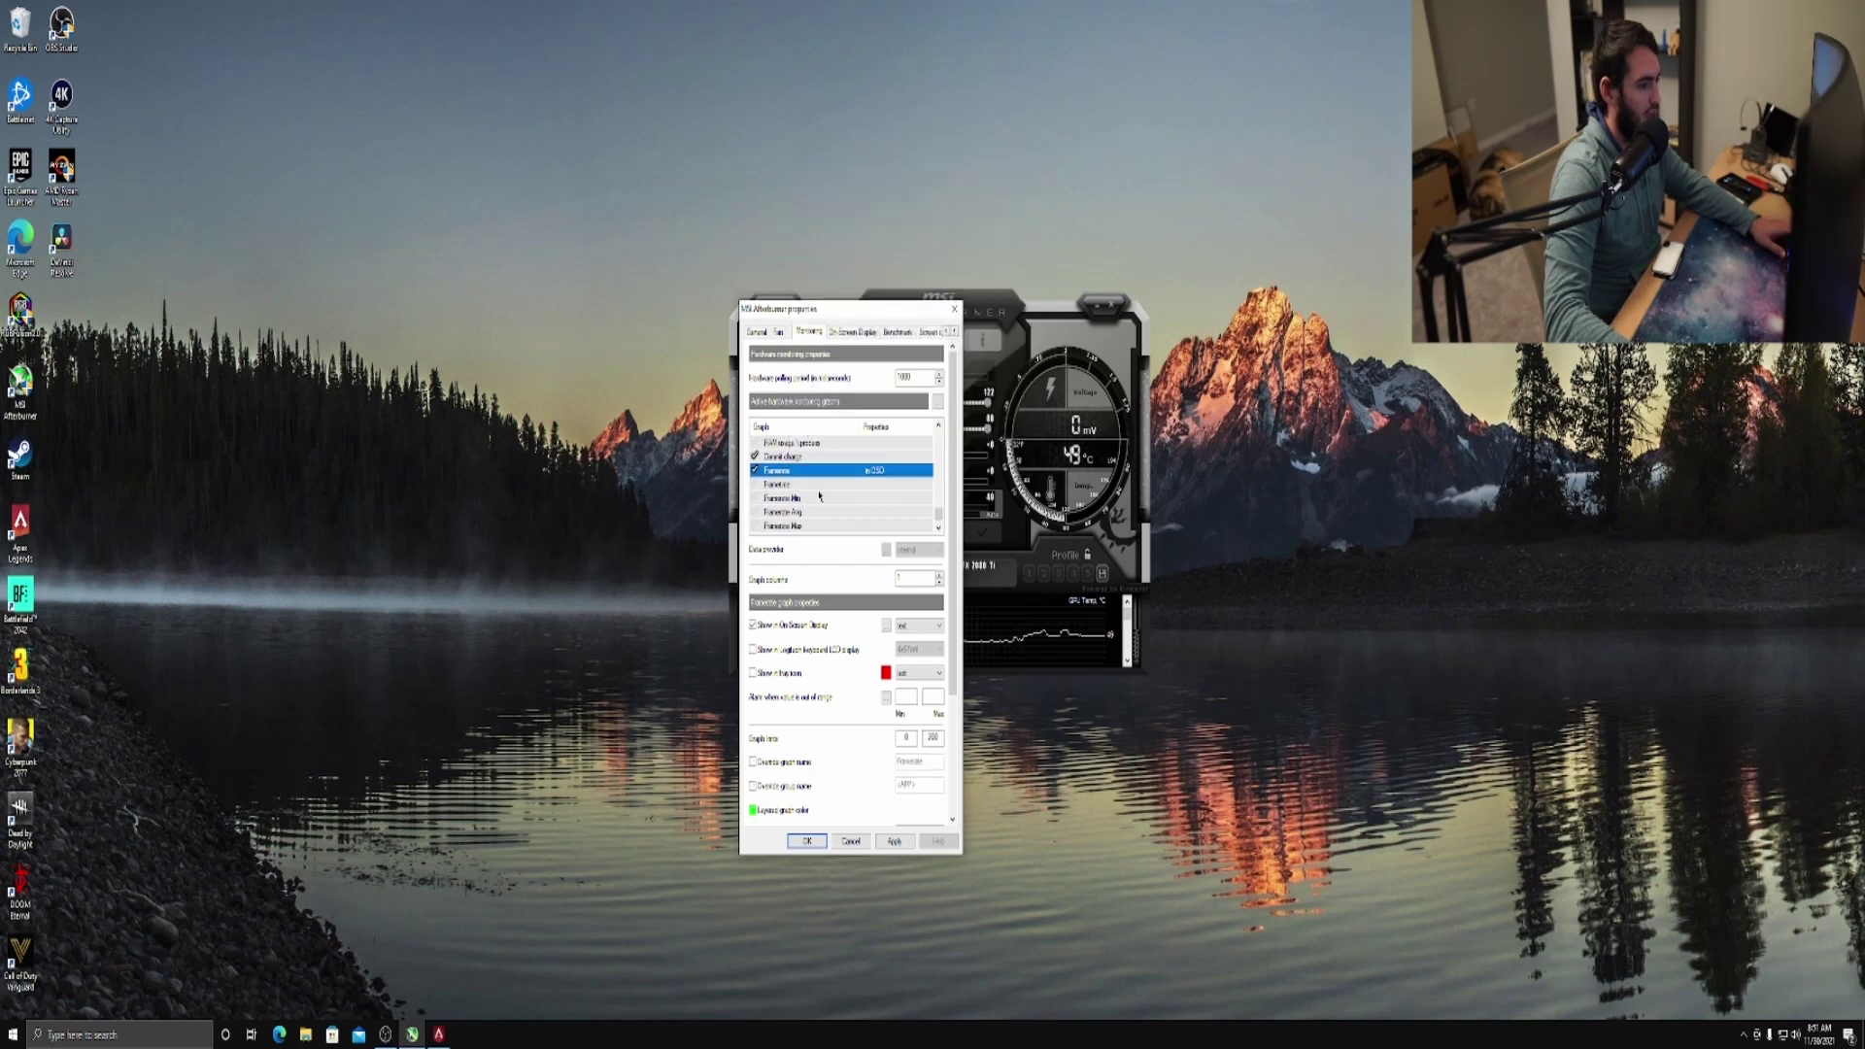
click(778, 764)
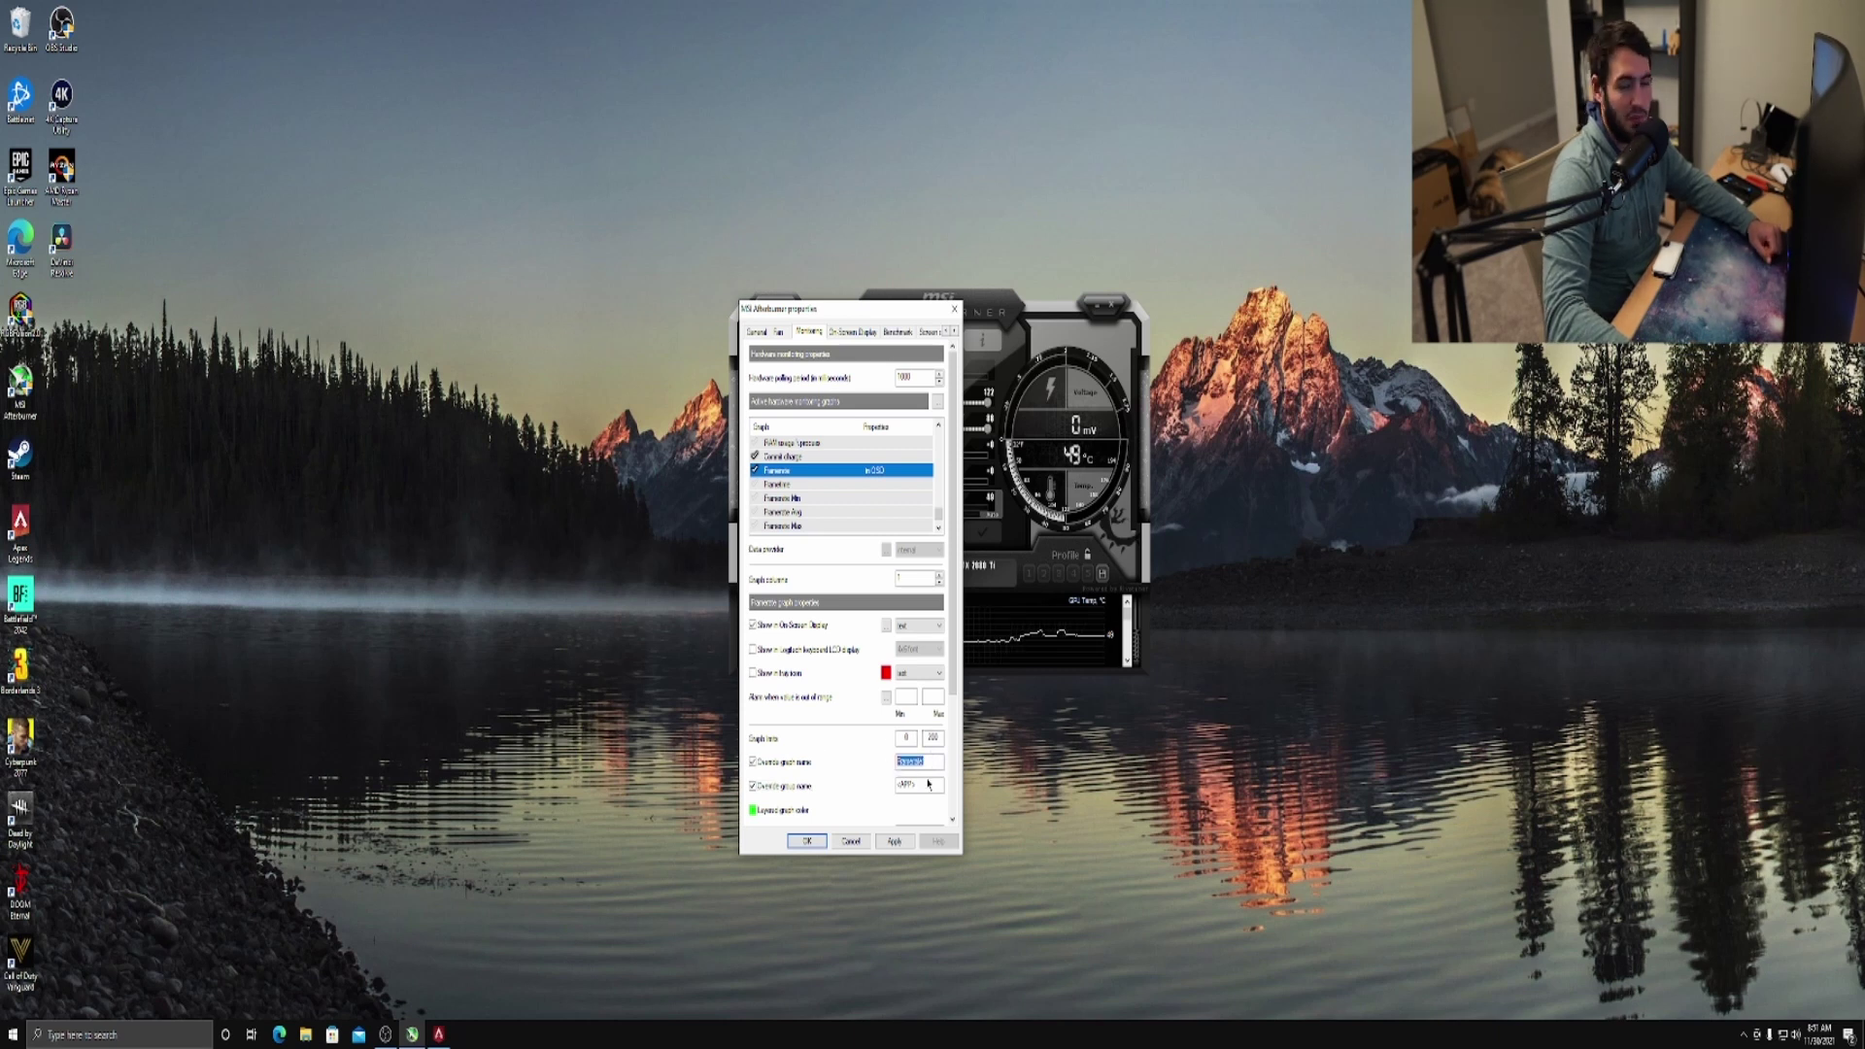
text(FPS)
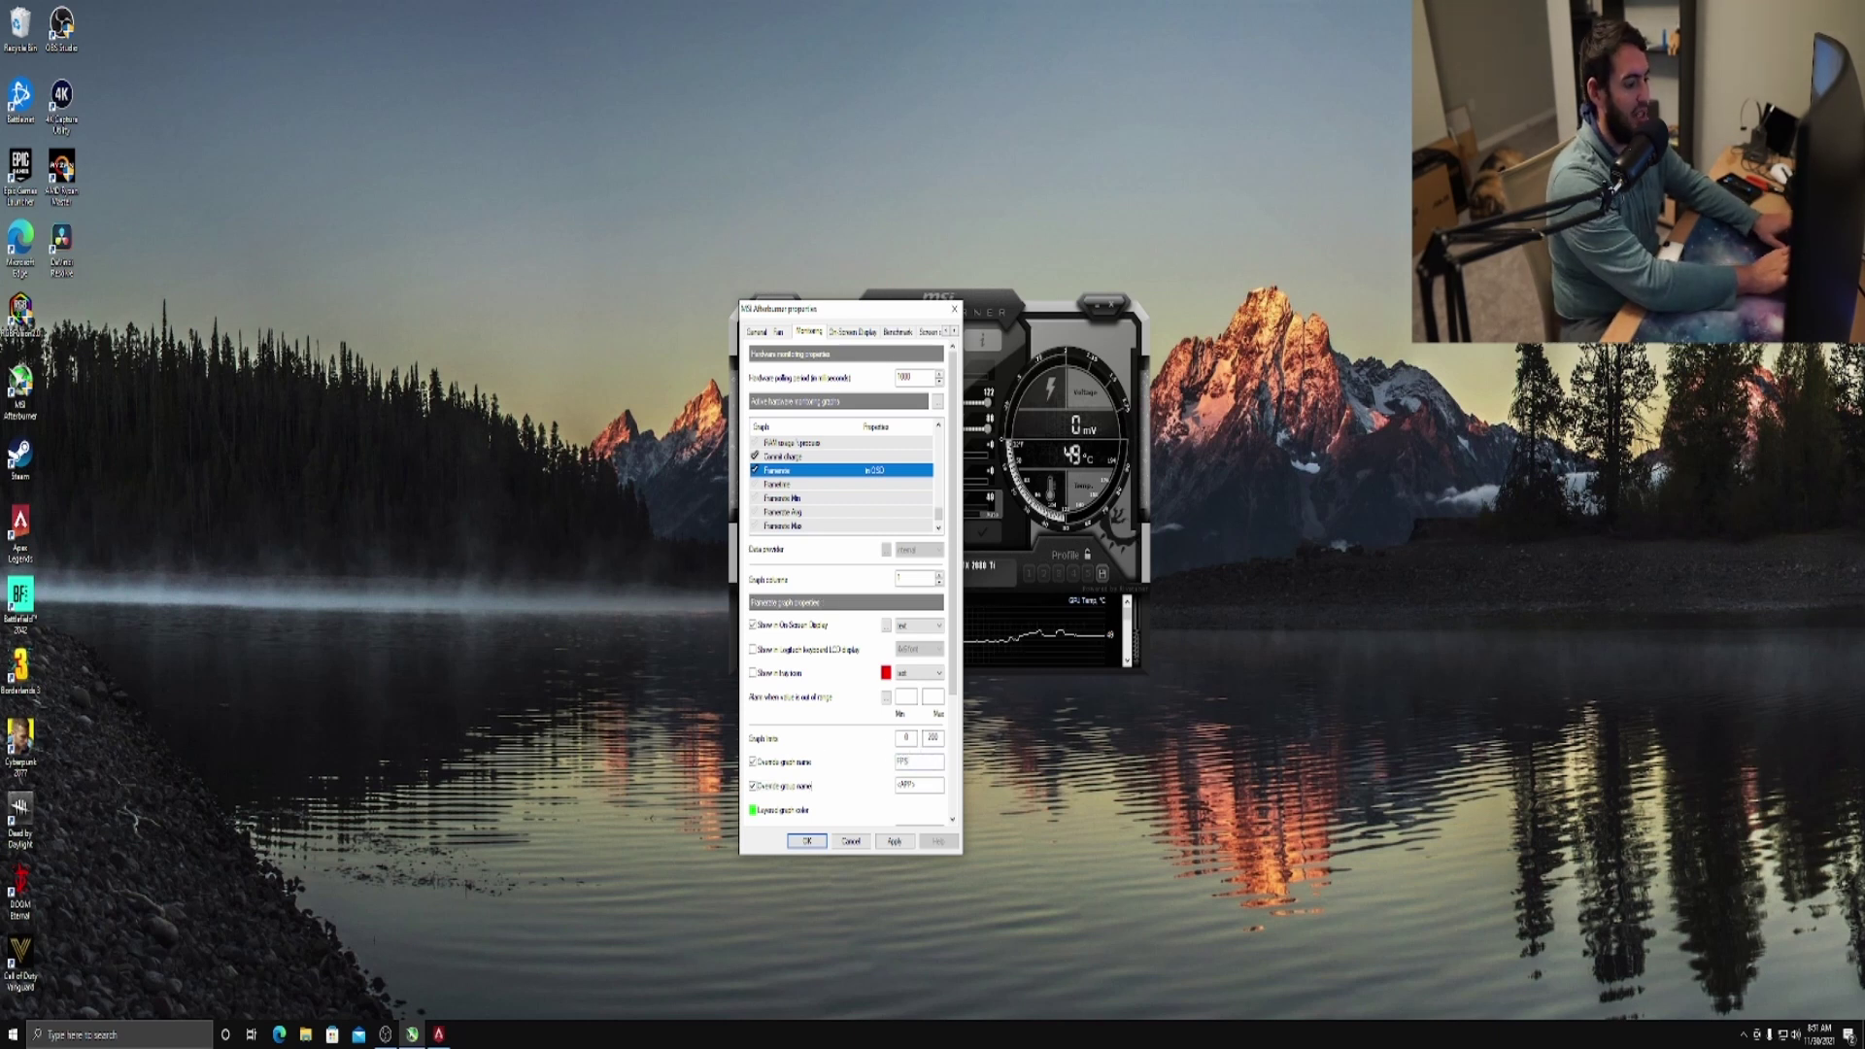
text(FPS)
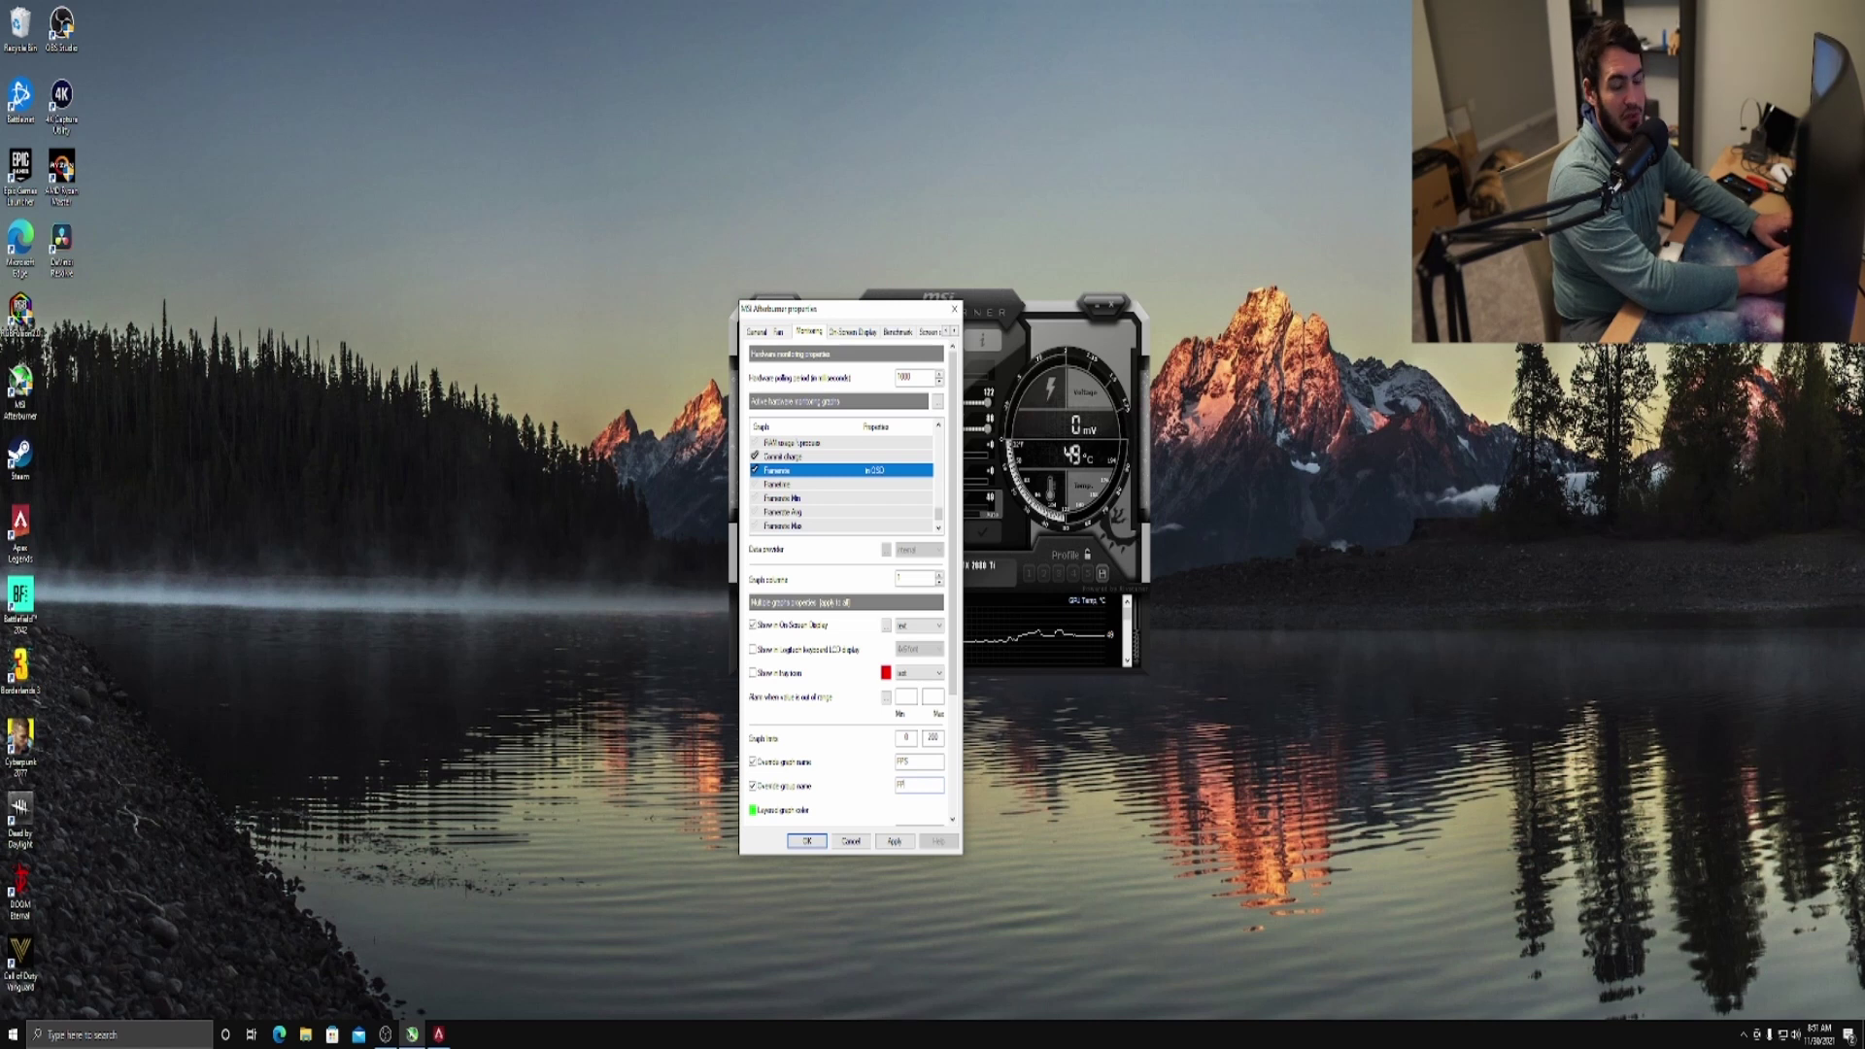
click(894, 841)
click(808, 841)
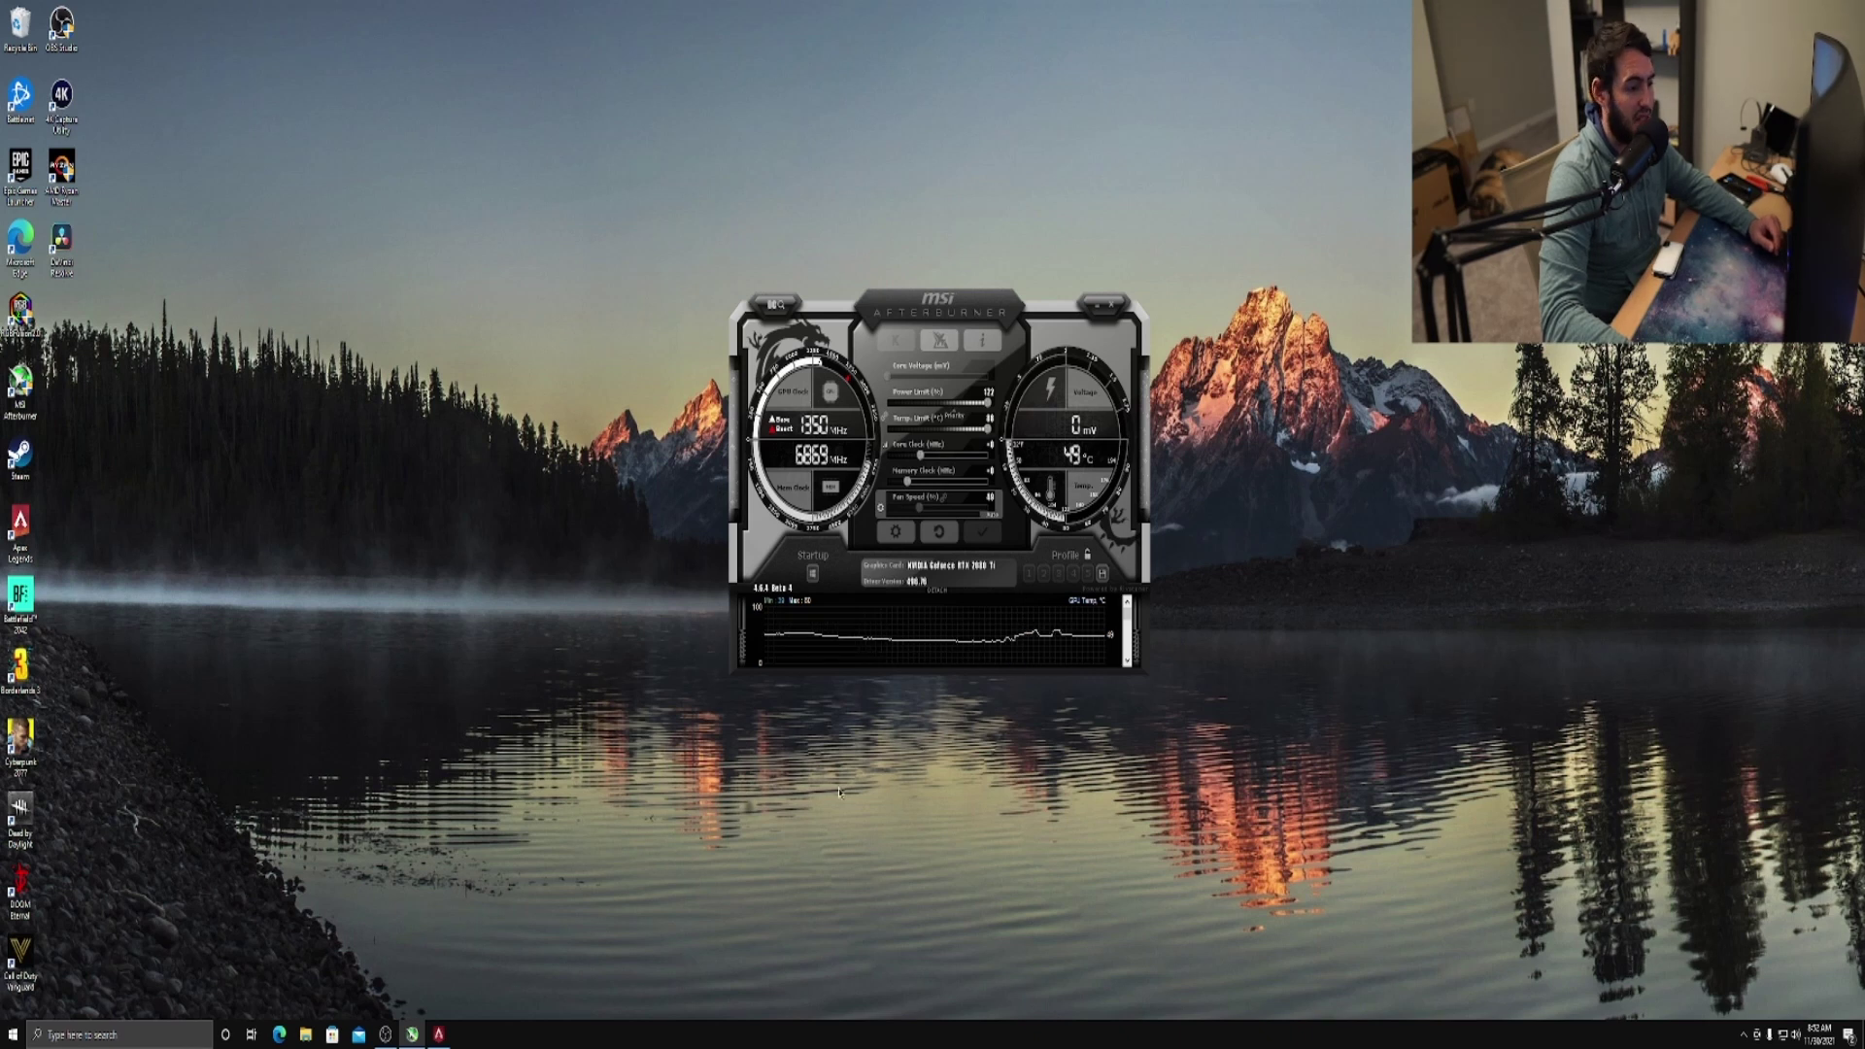
Check the renamed overlay labels in Apex Legends and open the RivaTuner Statistics Server window
click(440, 1036)
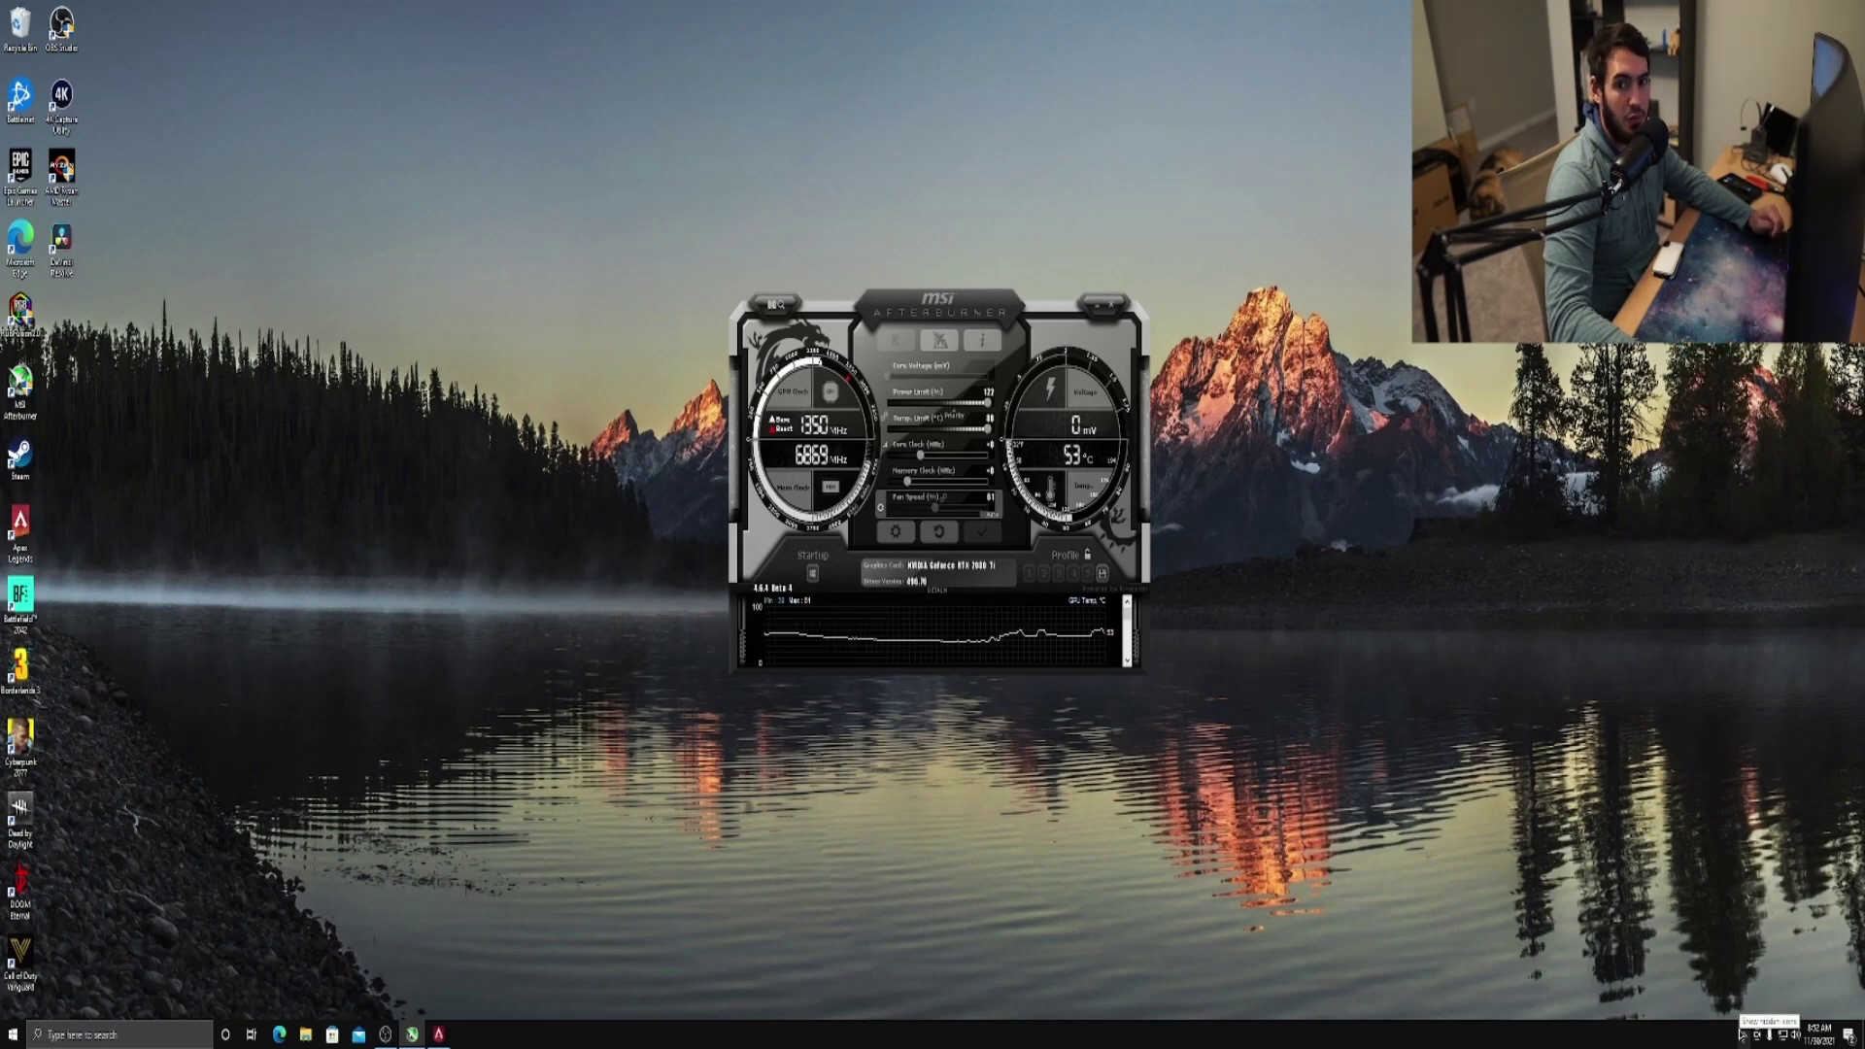
click(1739, 1032)
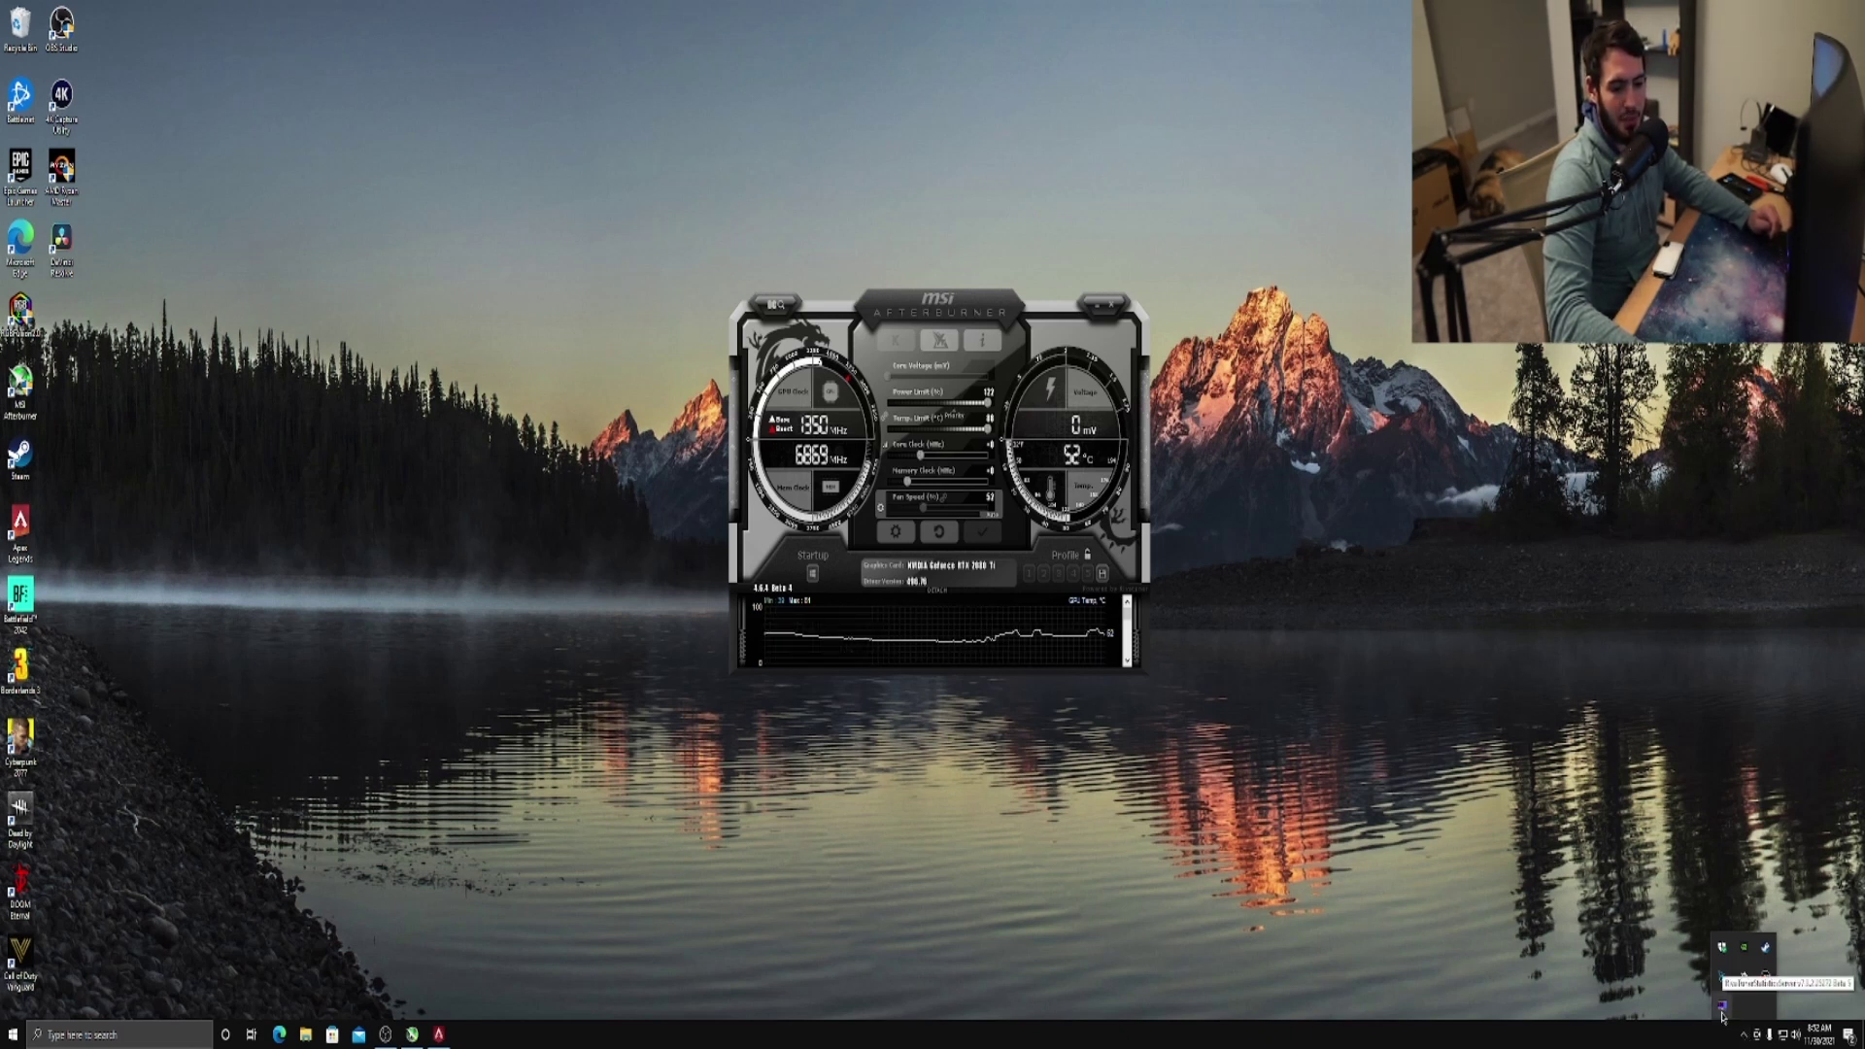
click(1722, 1010)
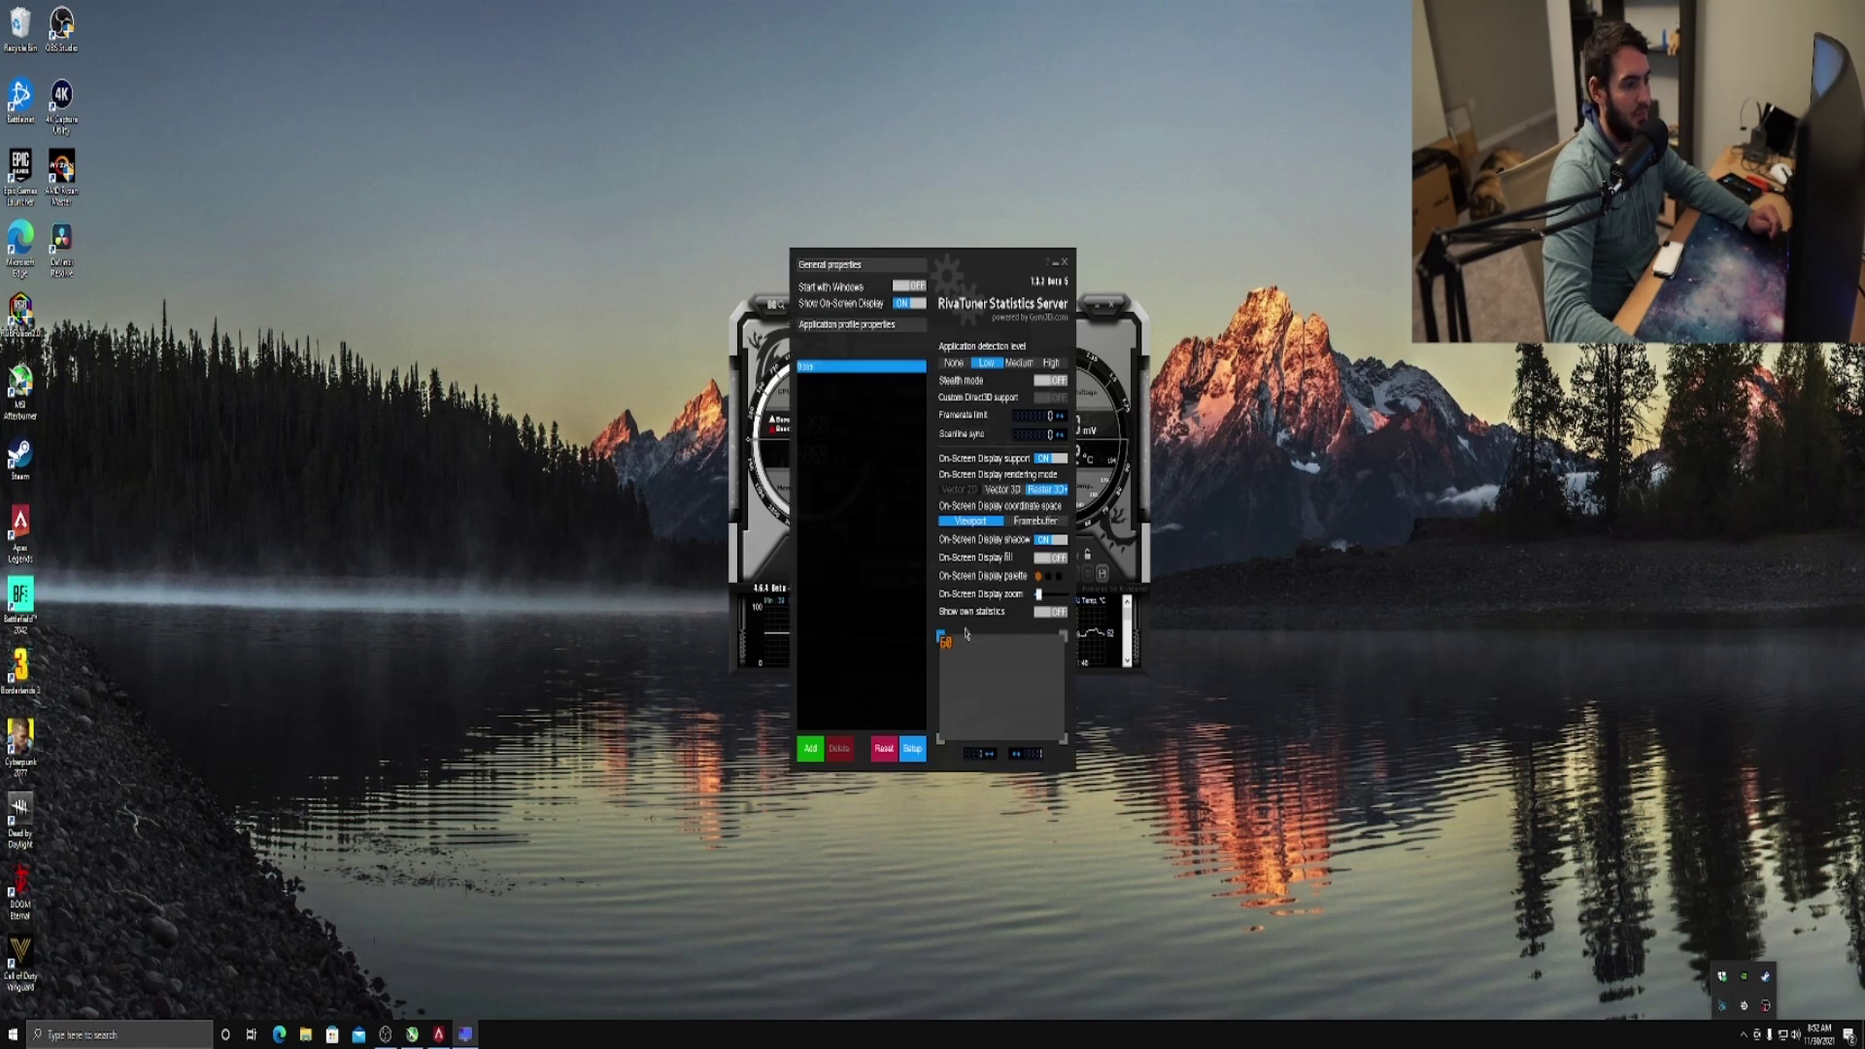
Try other on-screen display positions in the preview area, moving the sample text to about its centre
drag(970, 663, 977, 669)
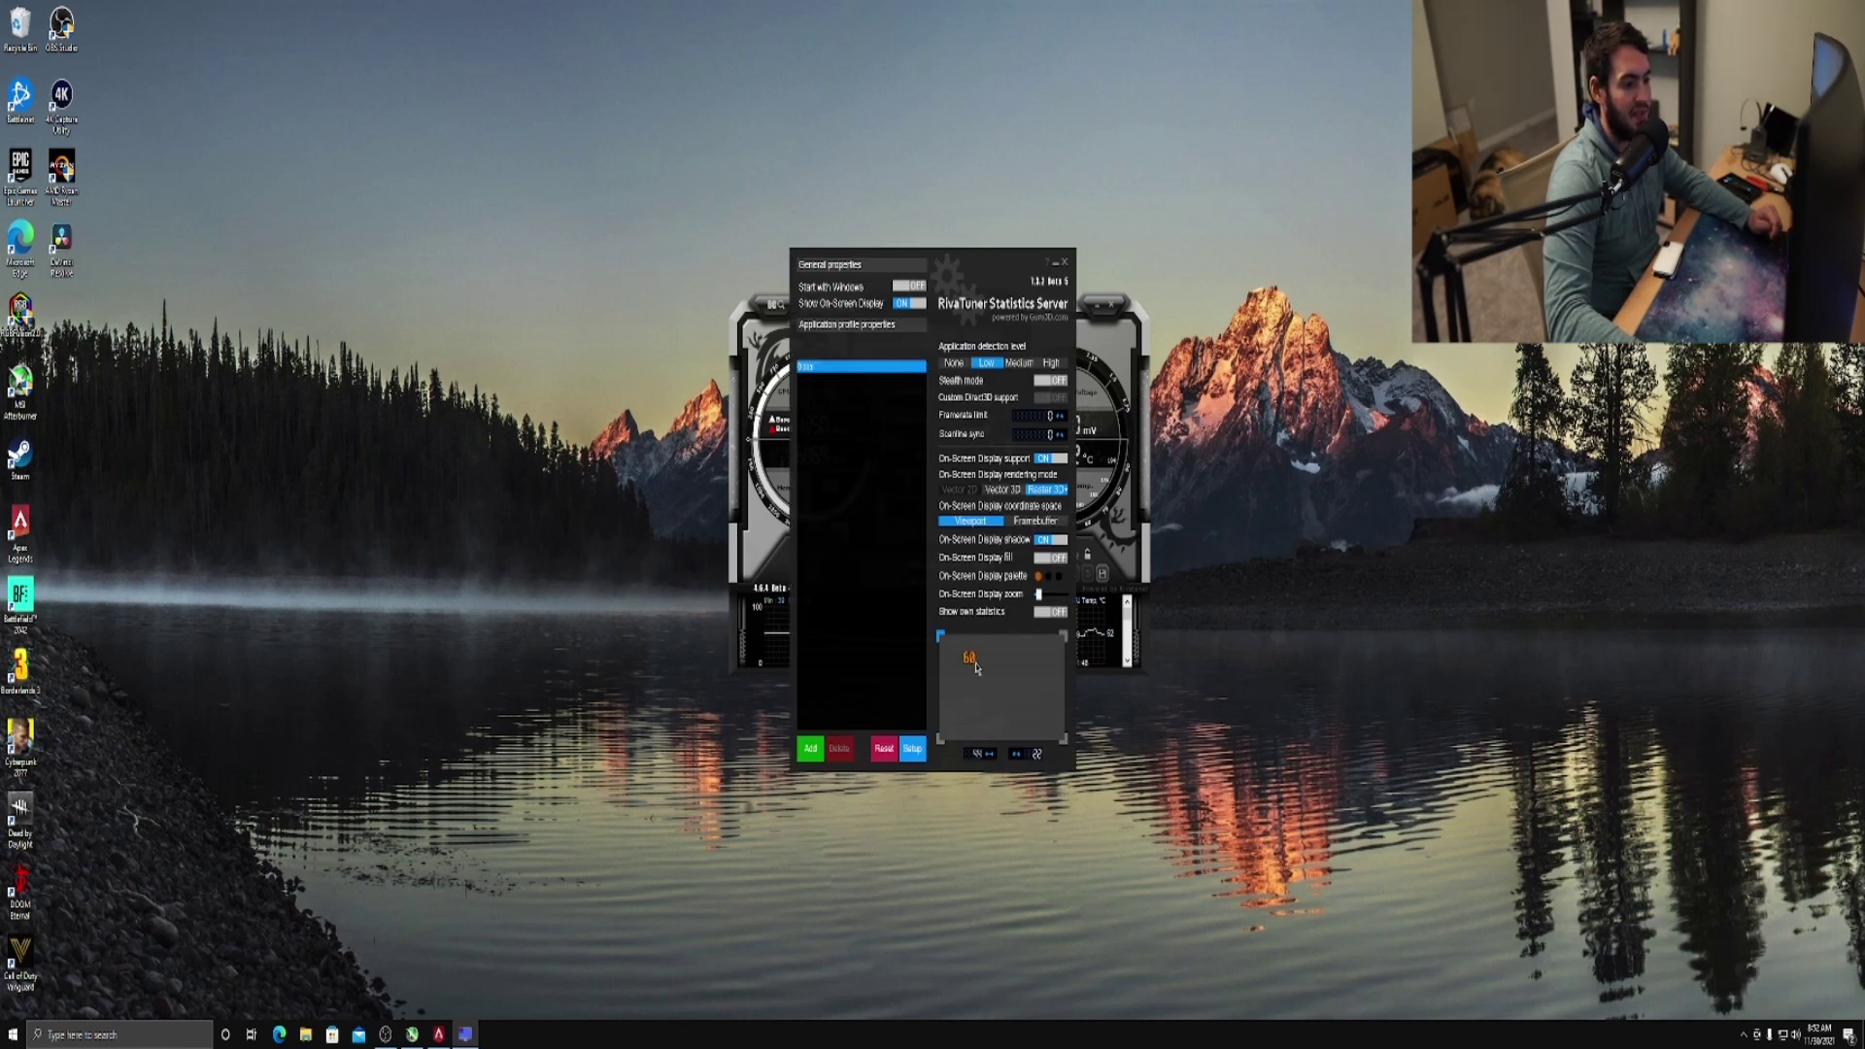
mouse_move(1020, 696)
mouse_down()
mouse_move(1000, 697)
mouse_move(1028, 719)
mouse_move(1007, 700)
mouse_up()
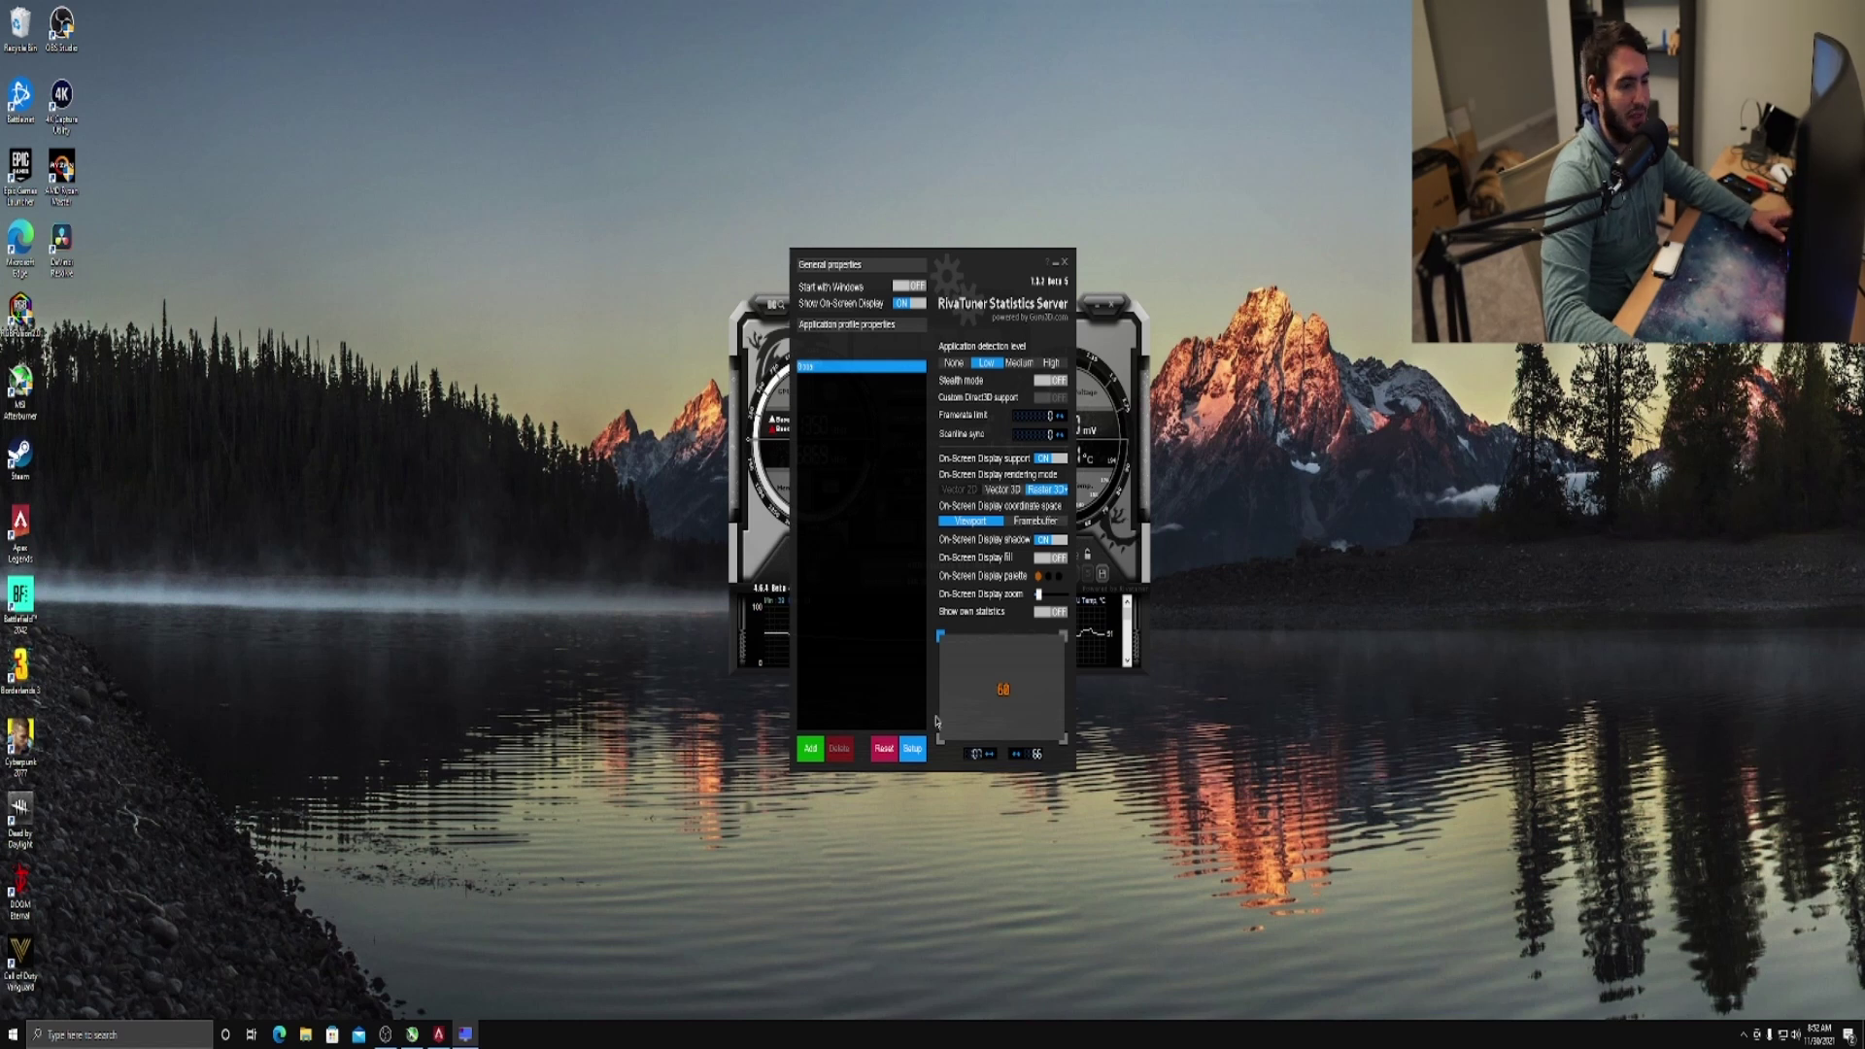
Check the overlay's placement in Apex Legends and set both on-screen display position coordinates to 0 in RivaTuner Statistics Server
click(439, 1035)
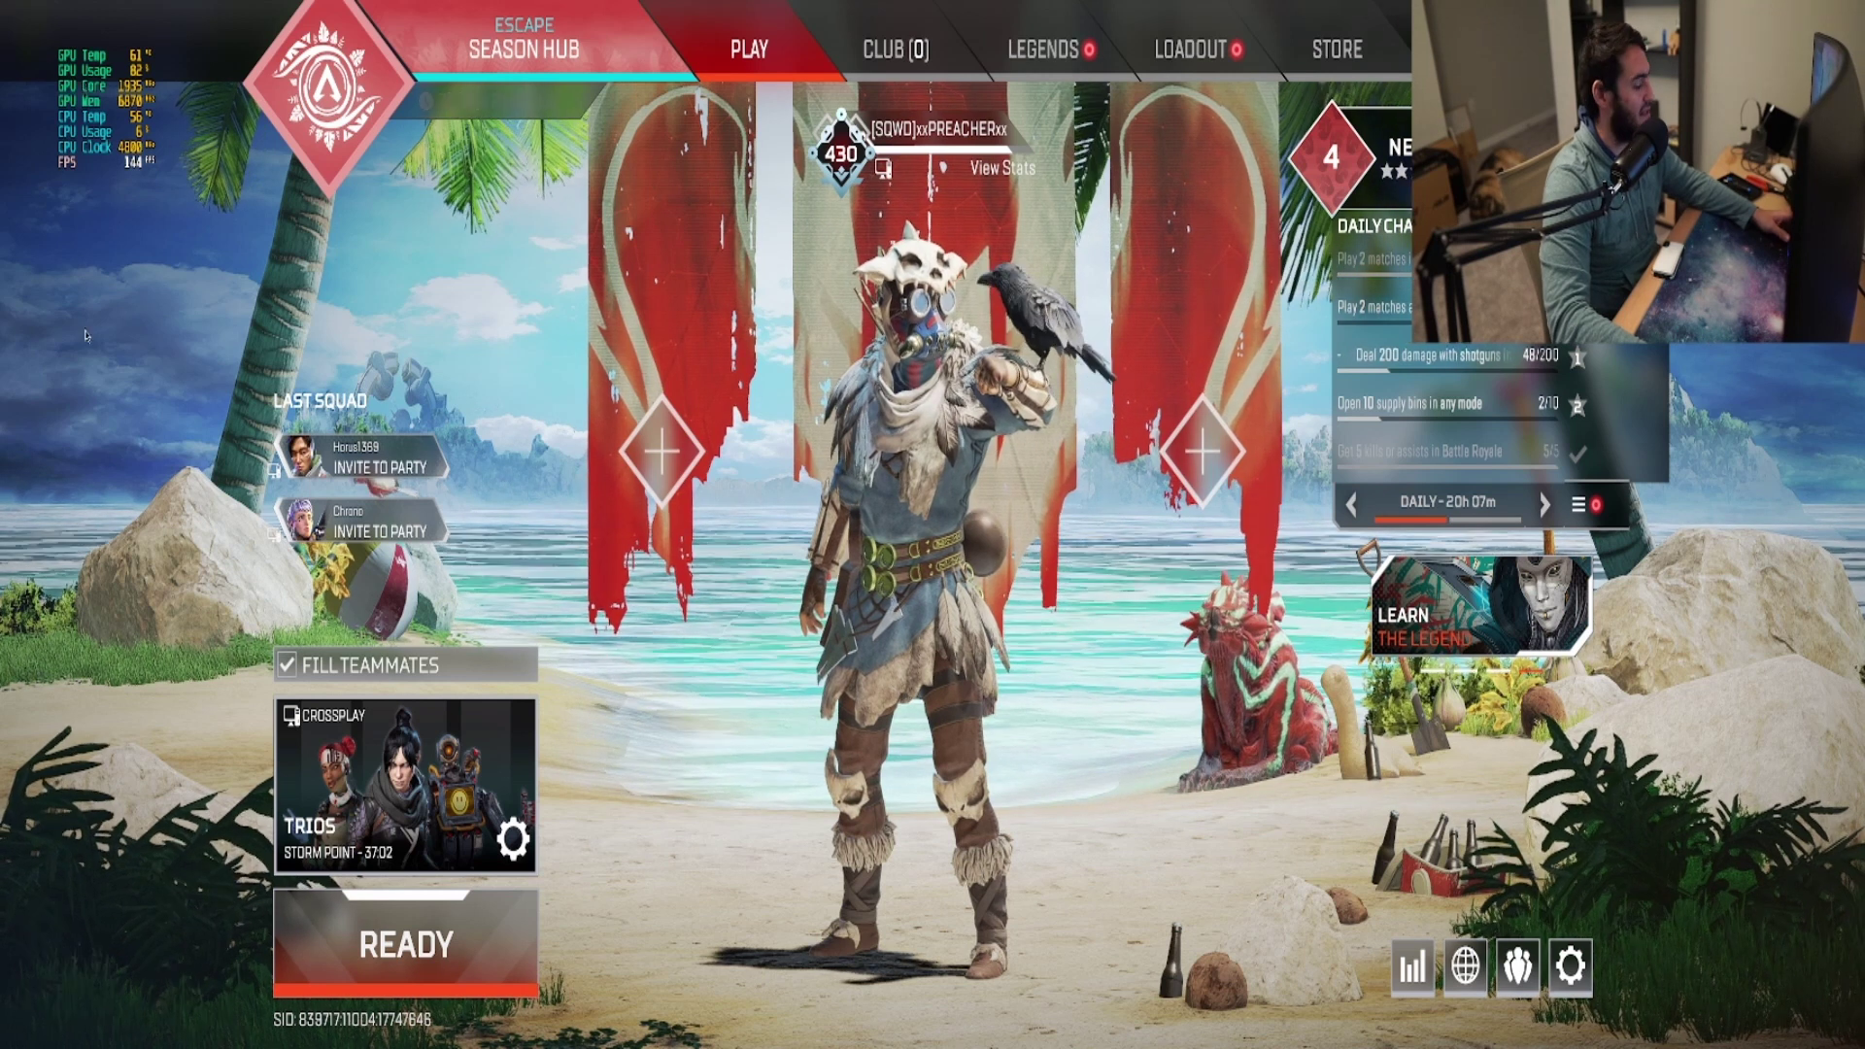
key(alt+Tab)
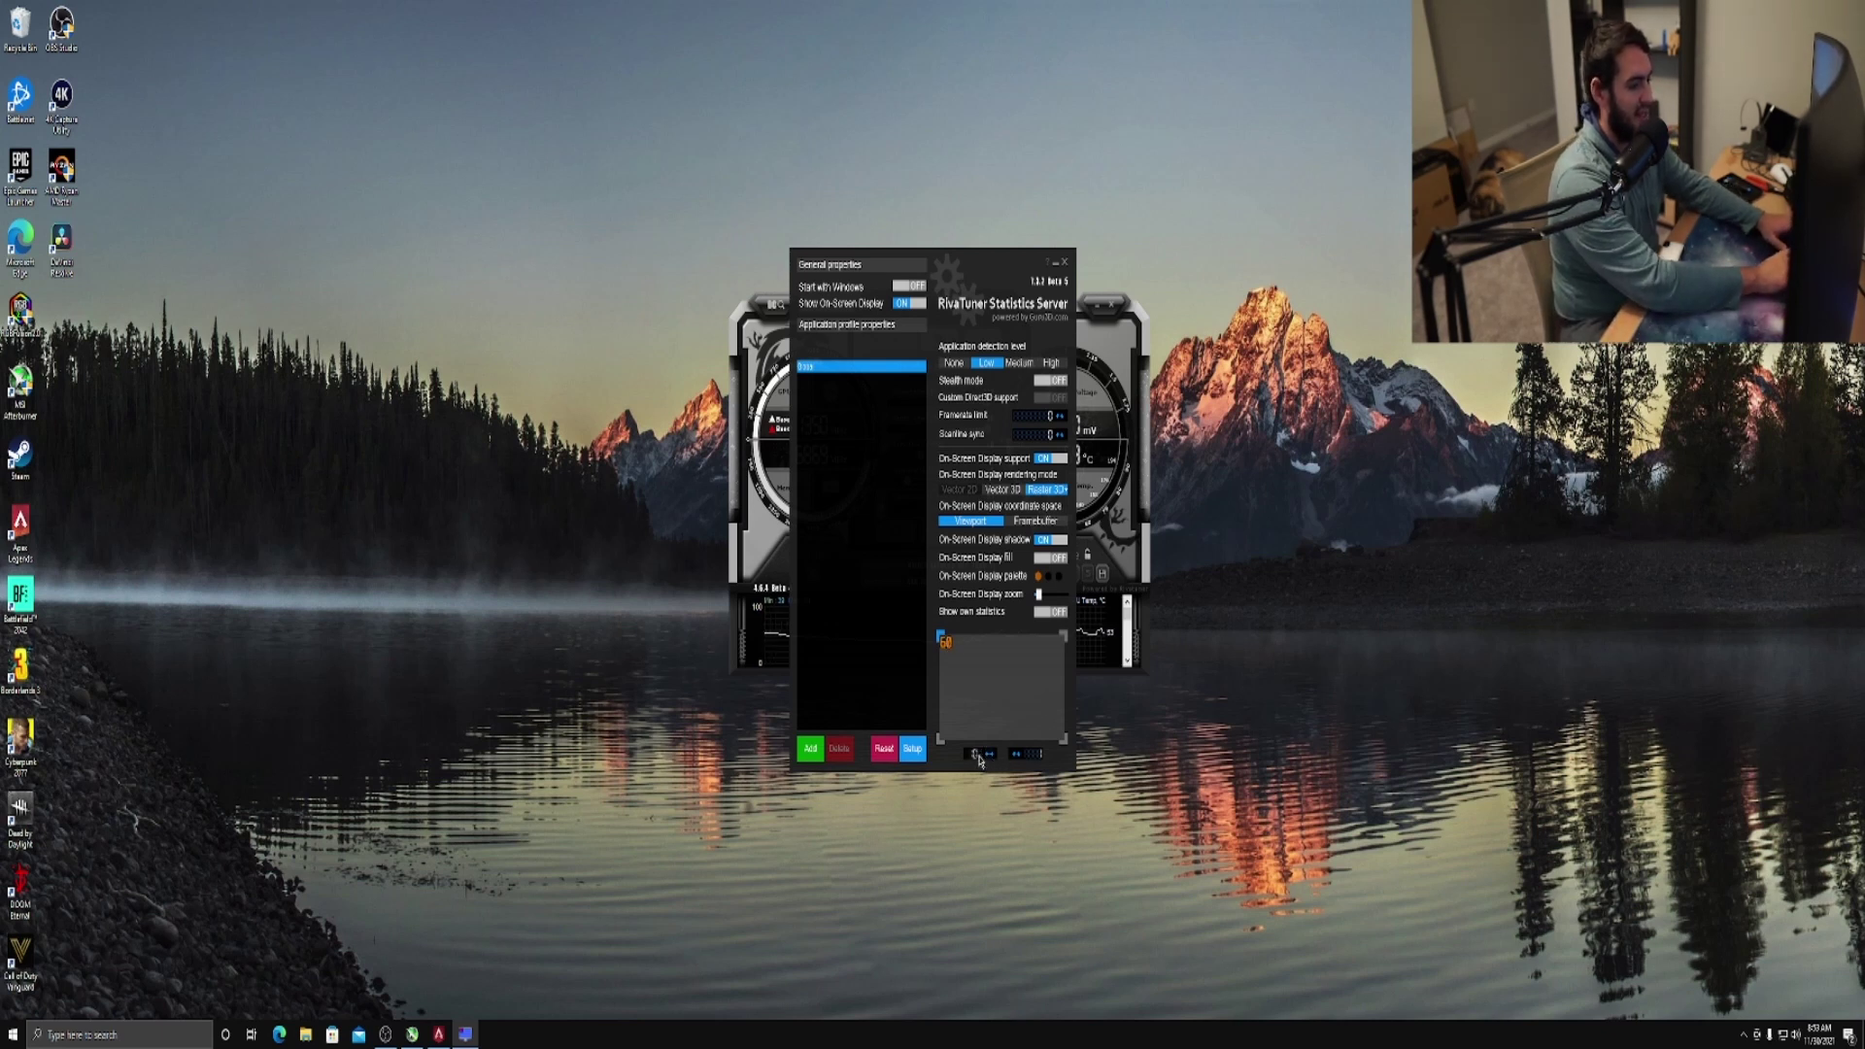
click(1038, 756)
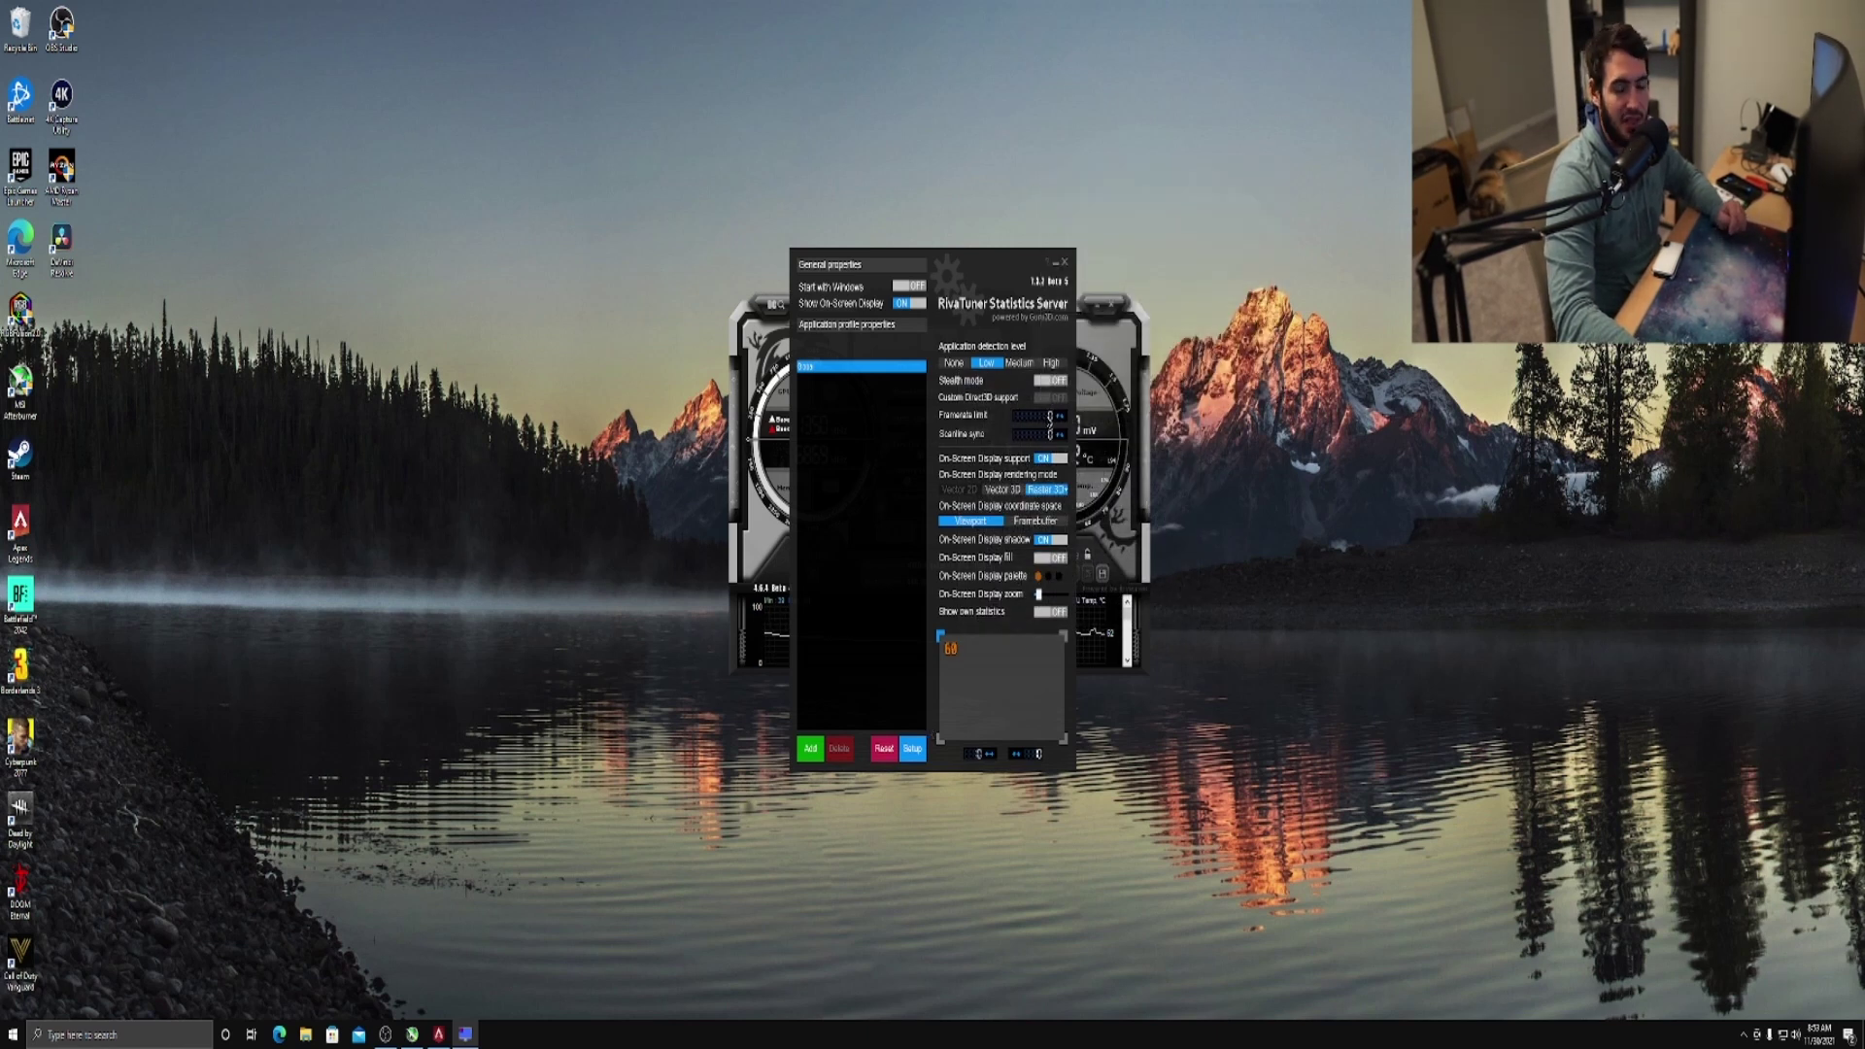
Enter a framerate limit of 60 and turn on the on-screen display fill
click(1048, 420)
text(60)
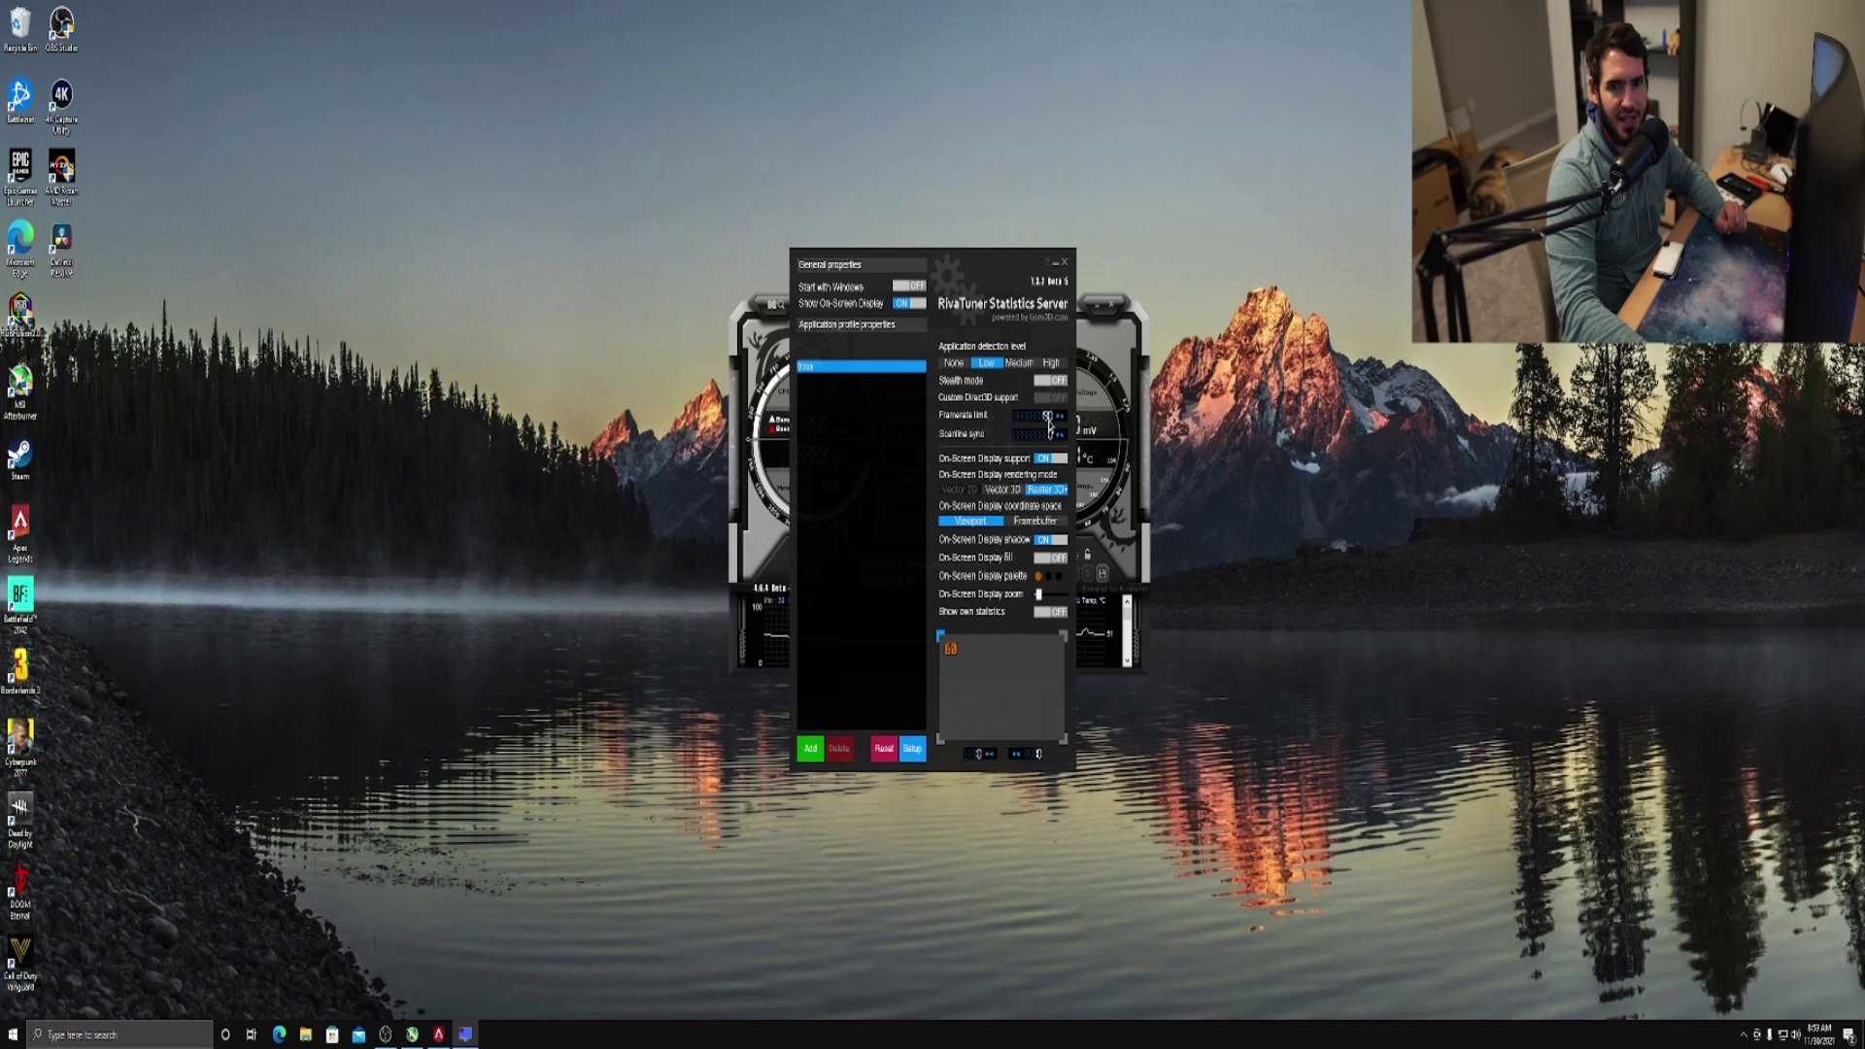
mouse_move(1049, 423)
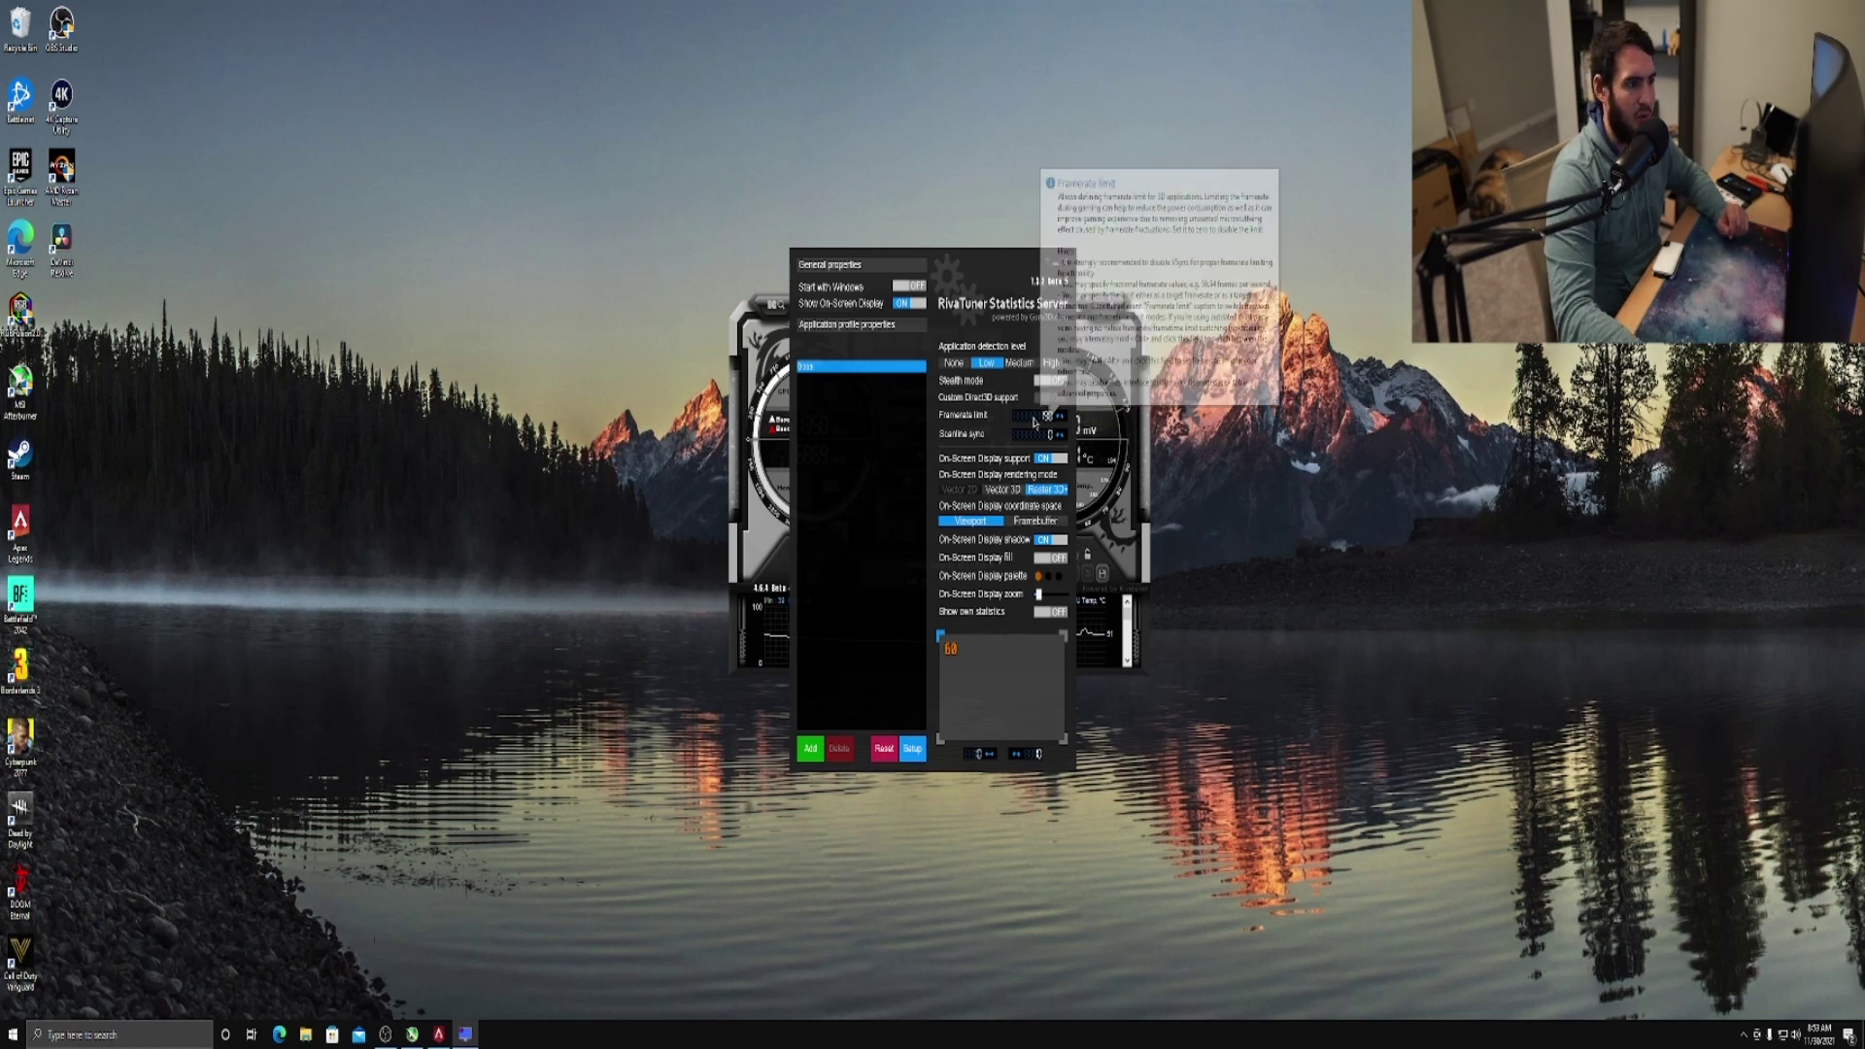
click(1051, 559)
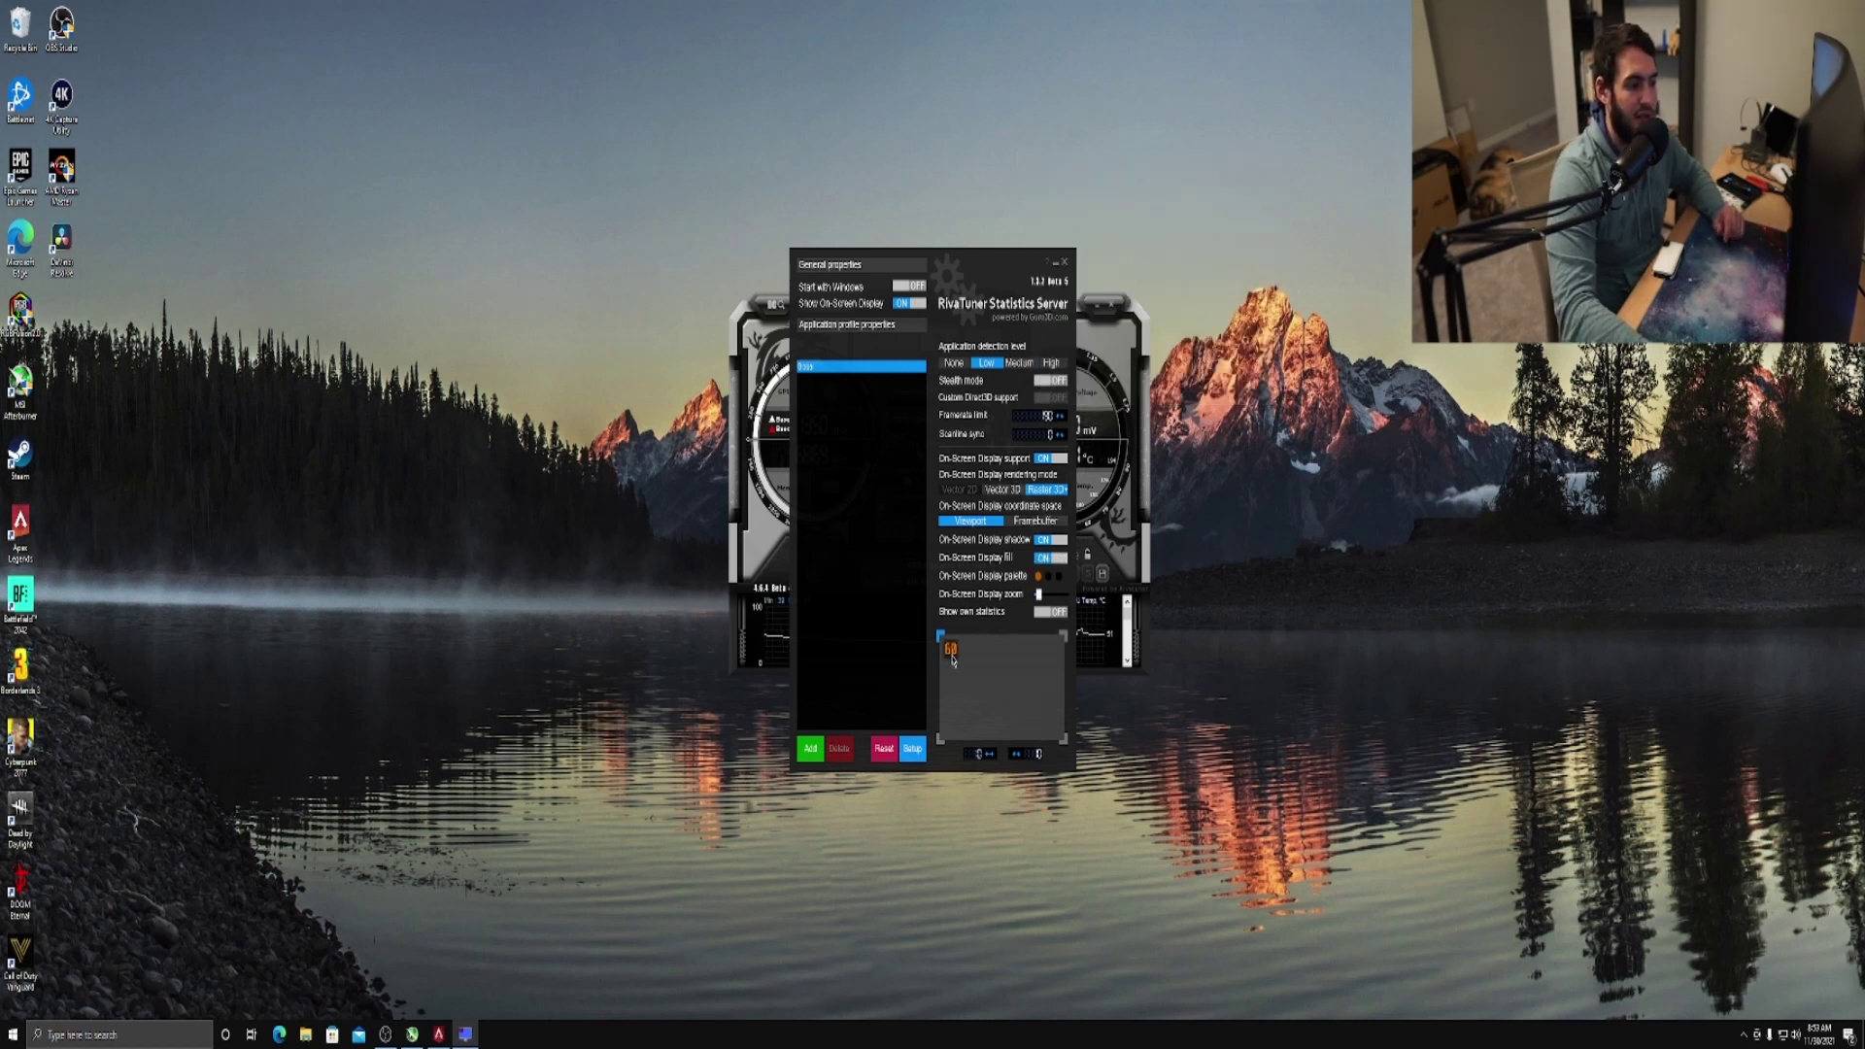
mouse_move(957, 665)
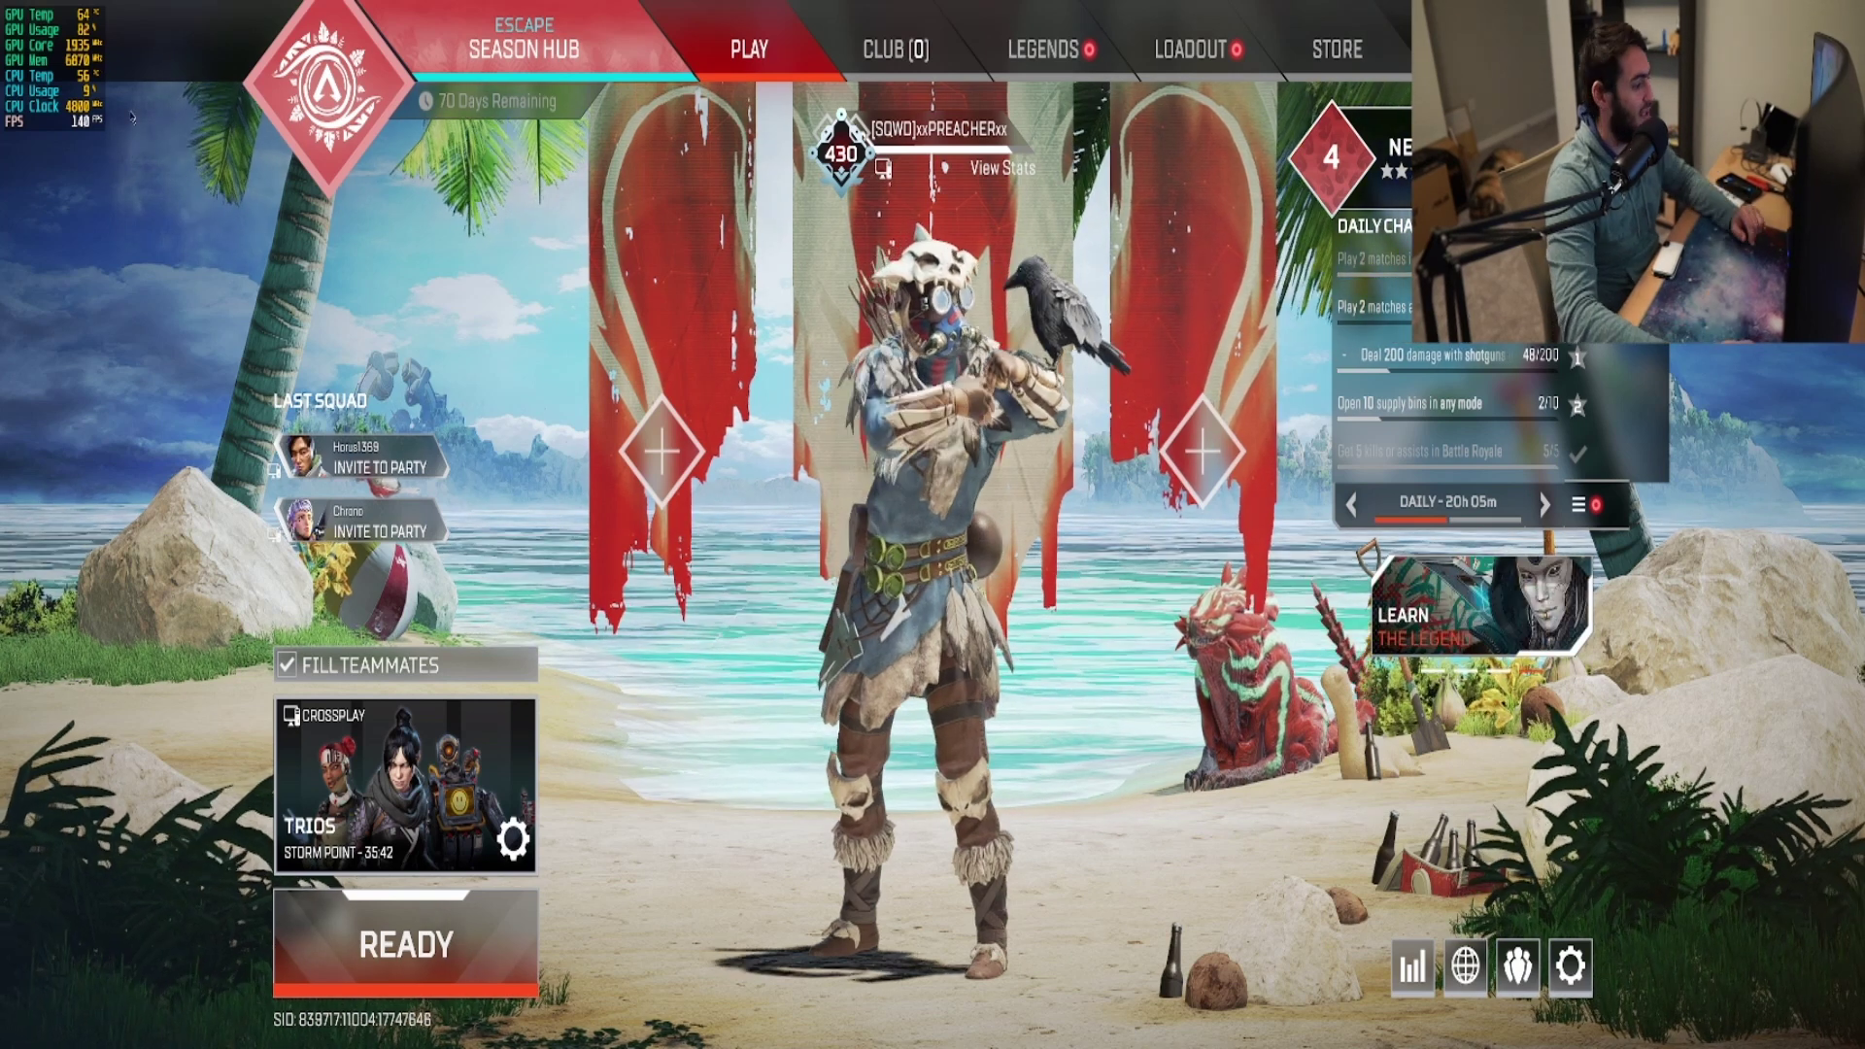
Select the Firing Range as the game mode in Apex Legends and start it to check the overlay during play
click(405, 785)
click(821, 834)
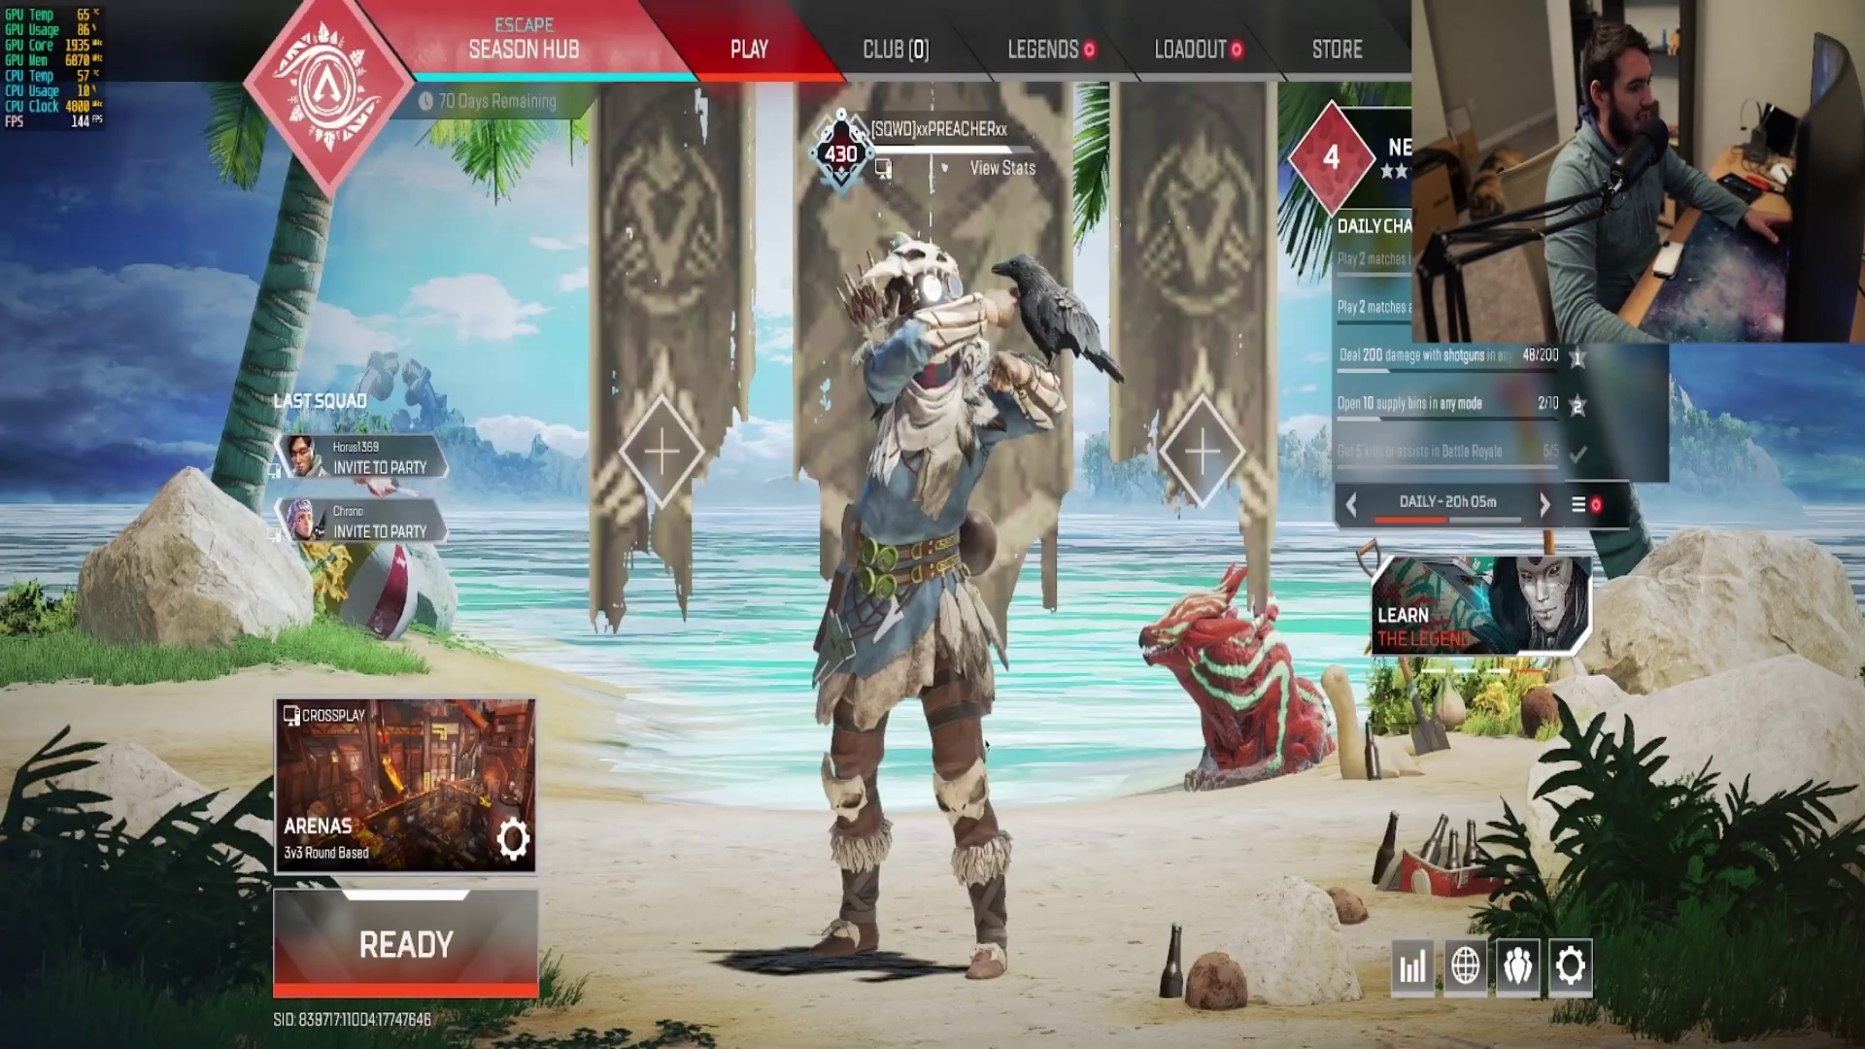
click(406, 785)
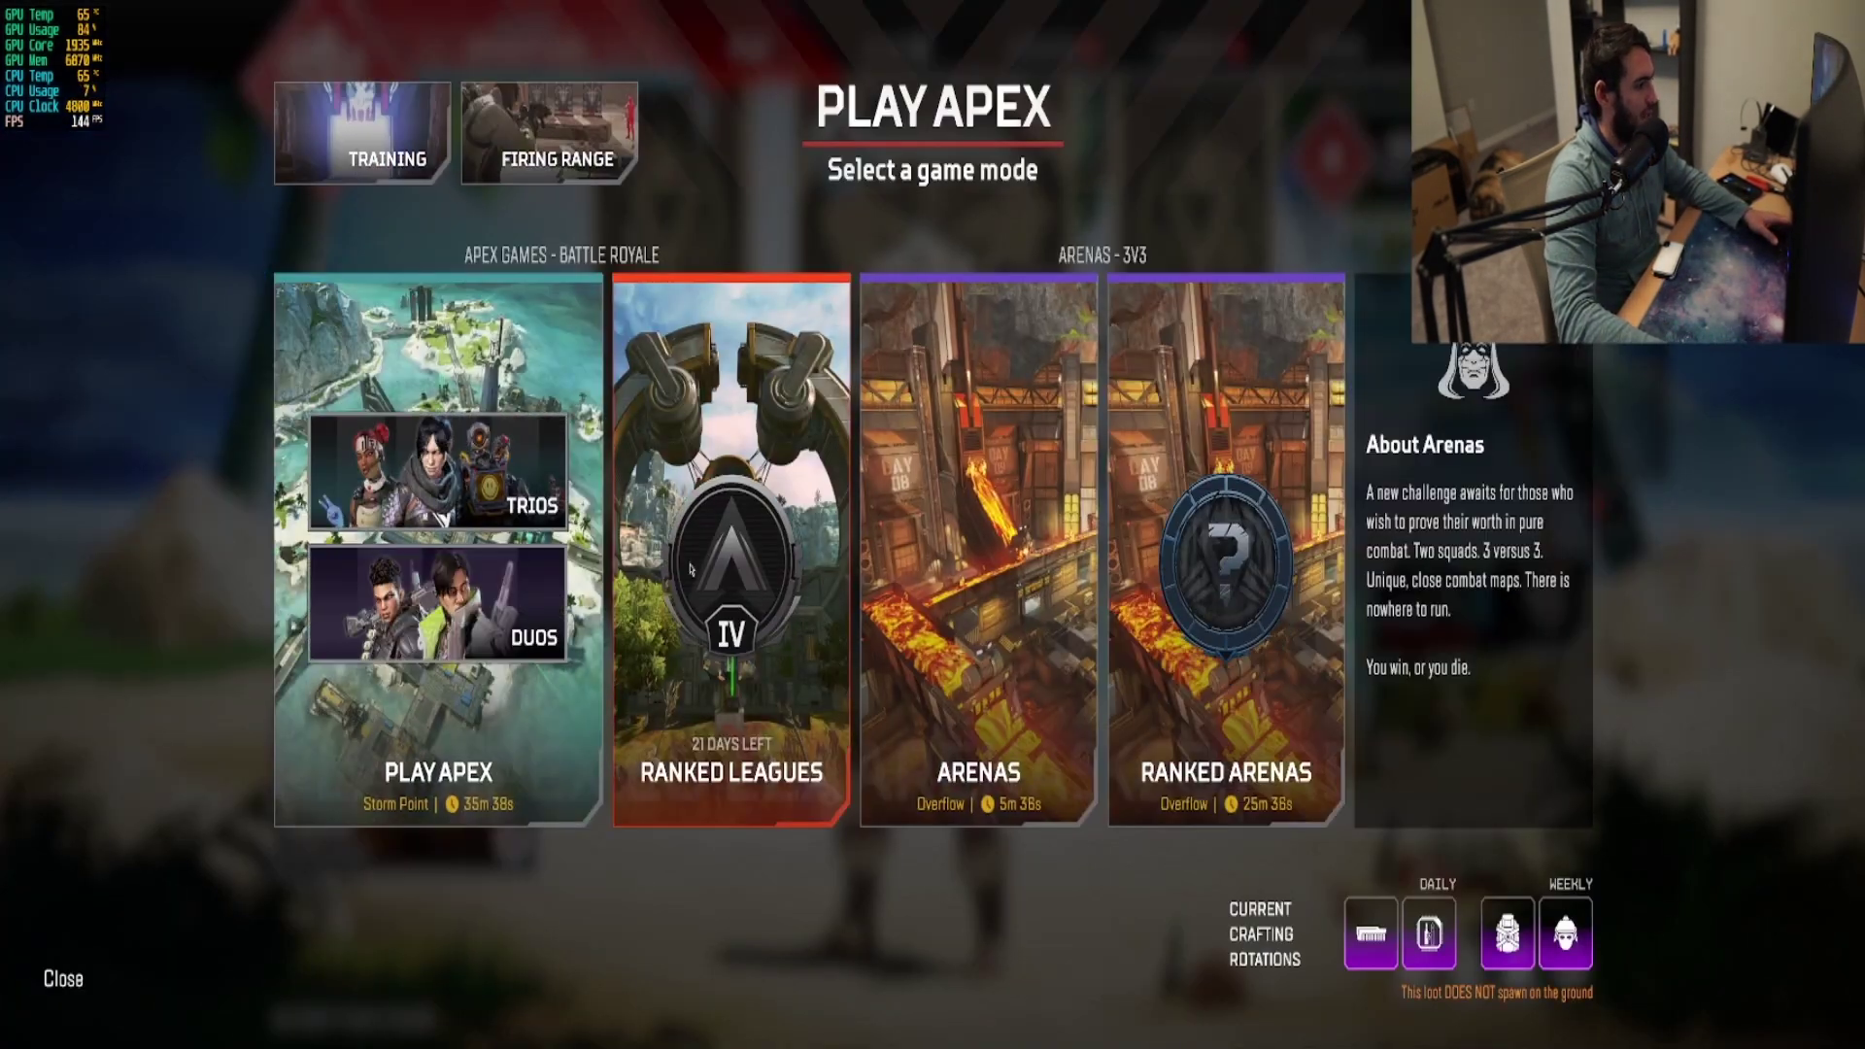
click(507, 156)
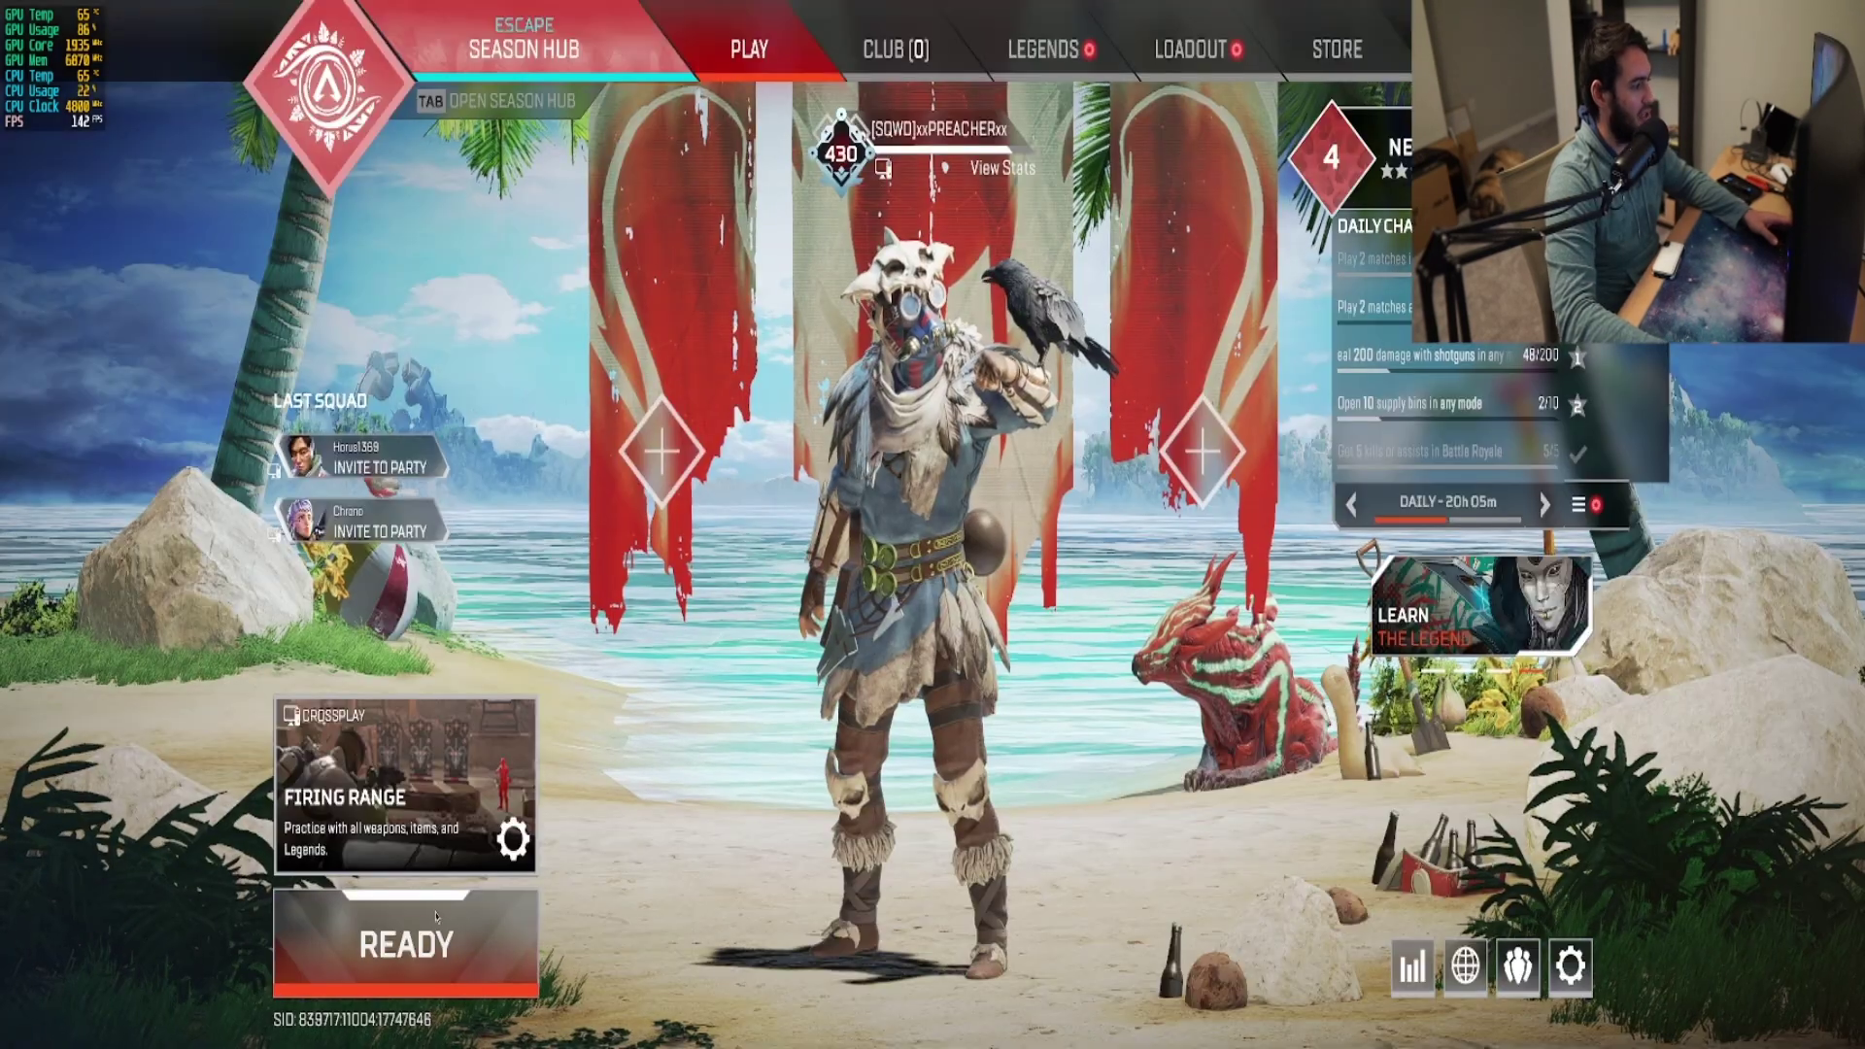
click(428, 964)
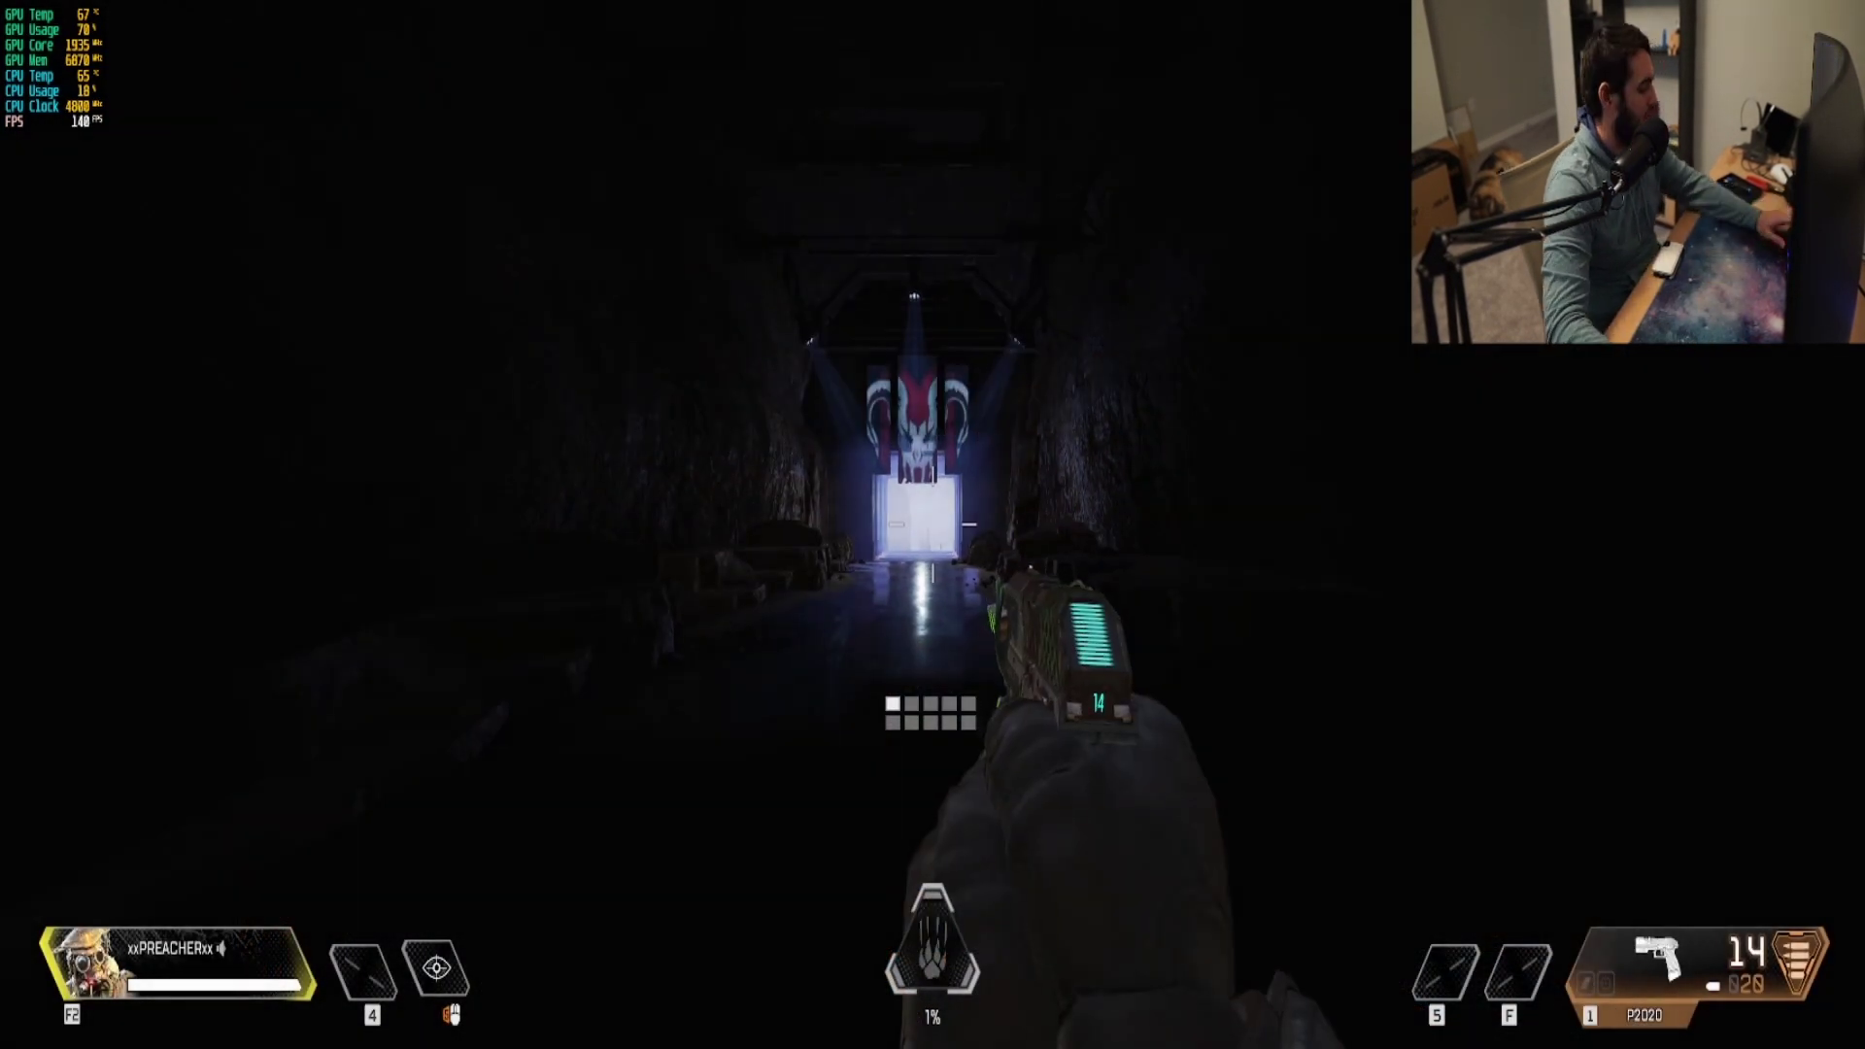
Move through the dark tunnel into the open Firing Range while watching the GPU, CPU and FPS overlay
key(w)
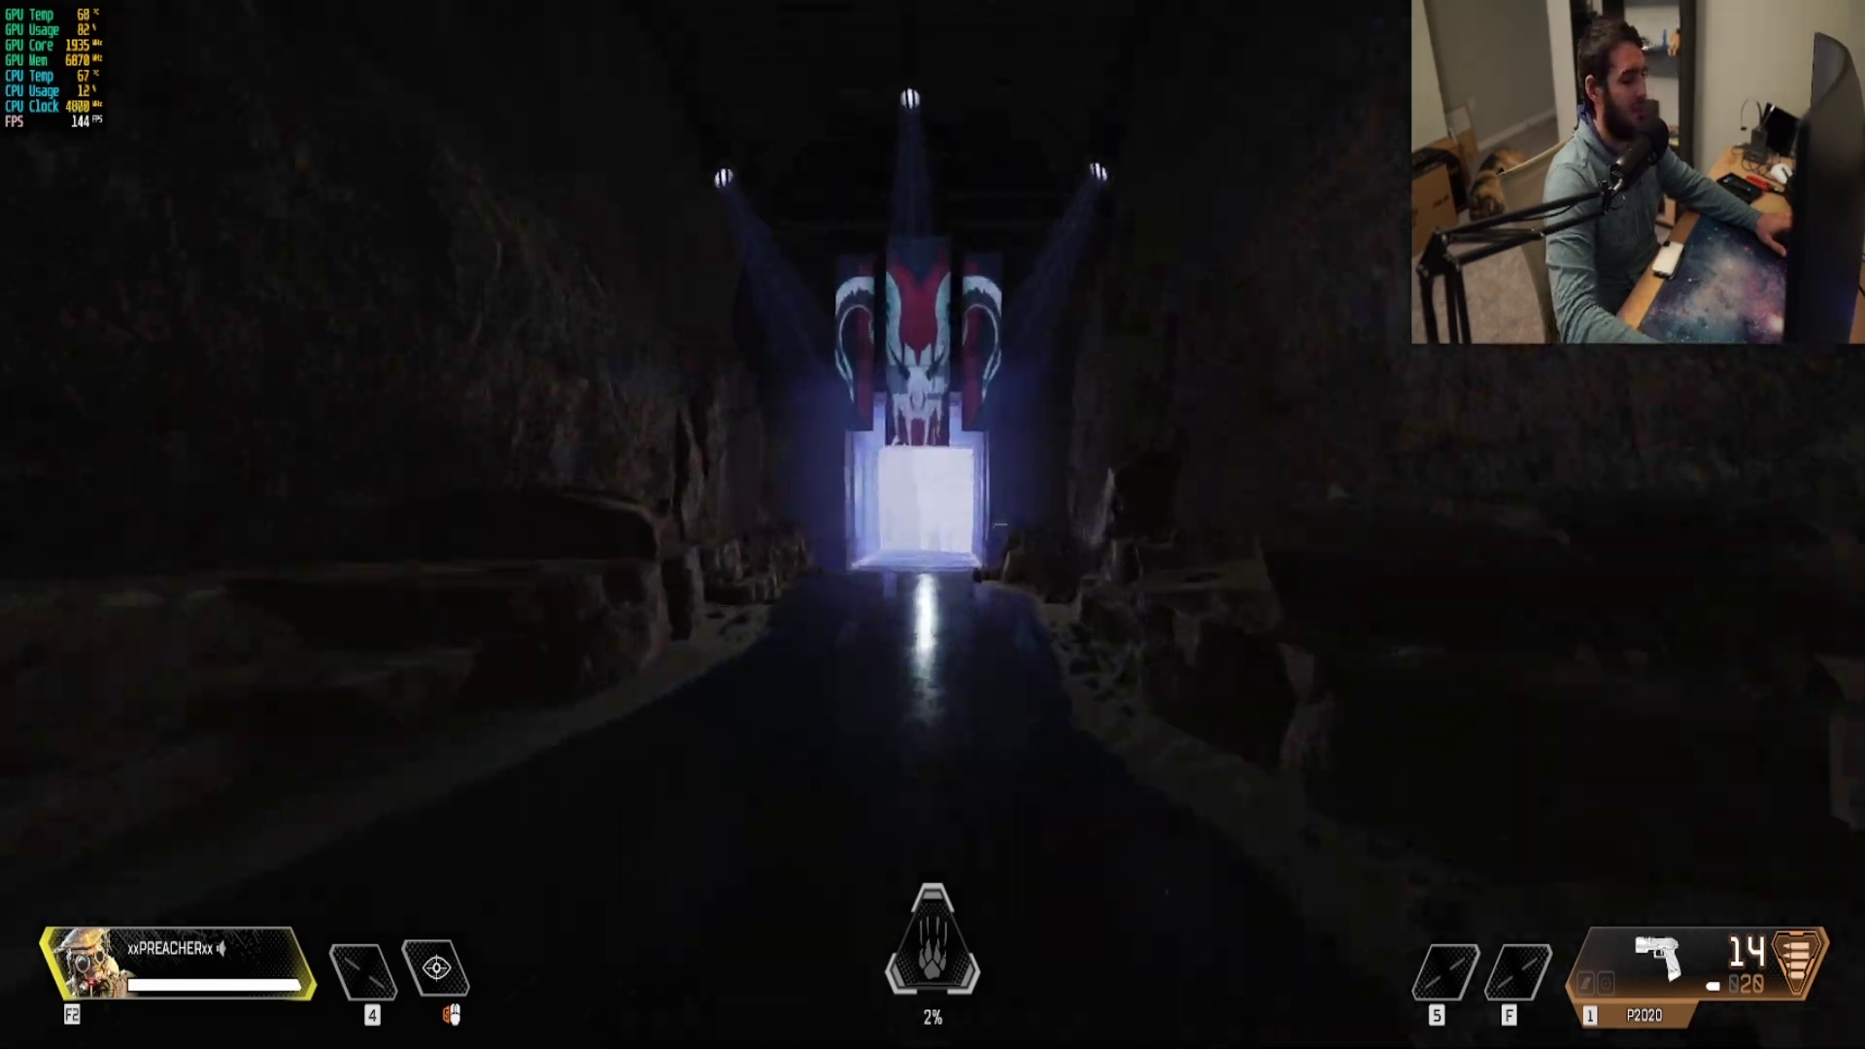
key(w)
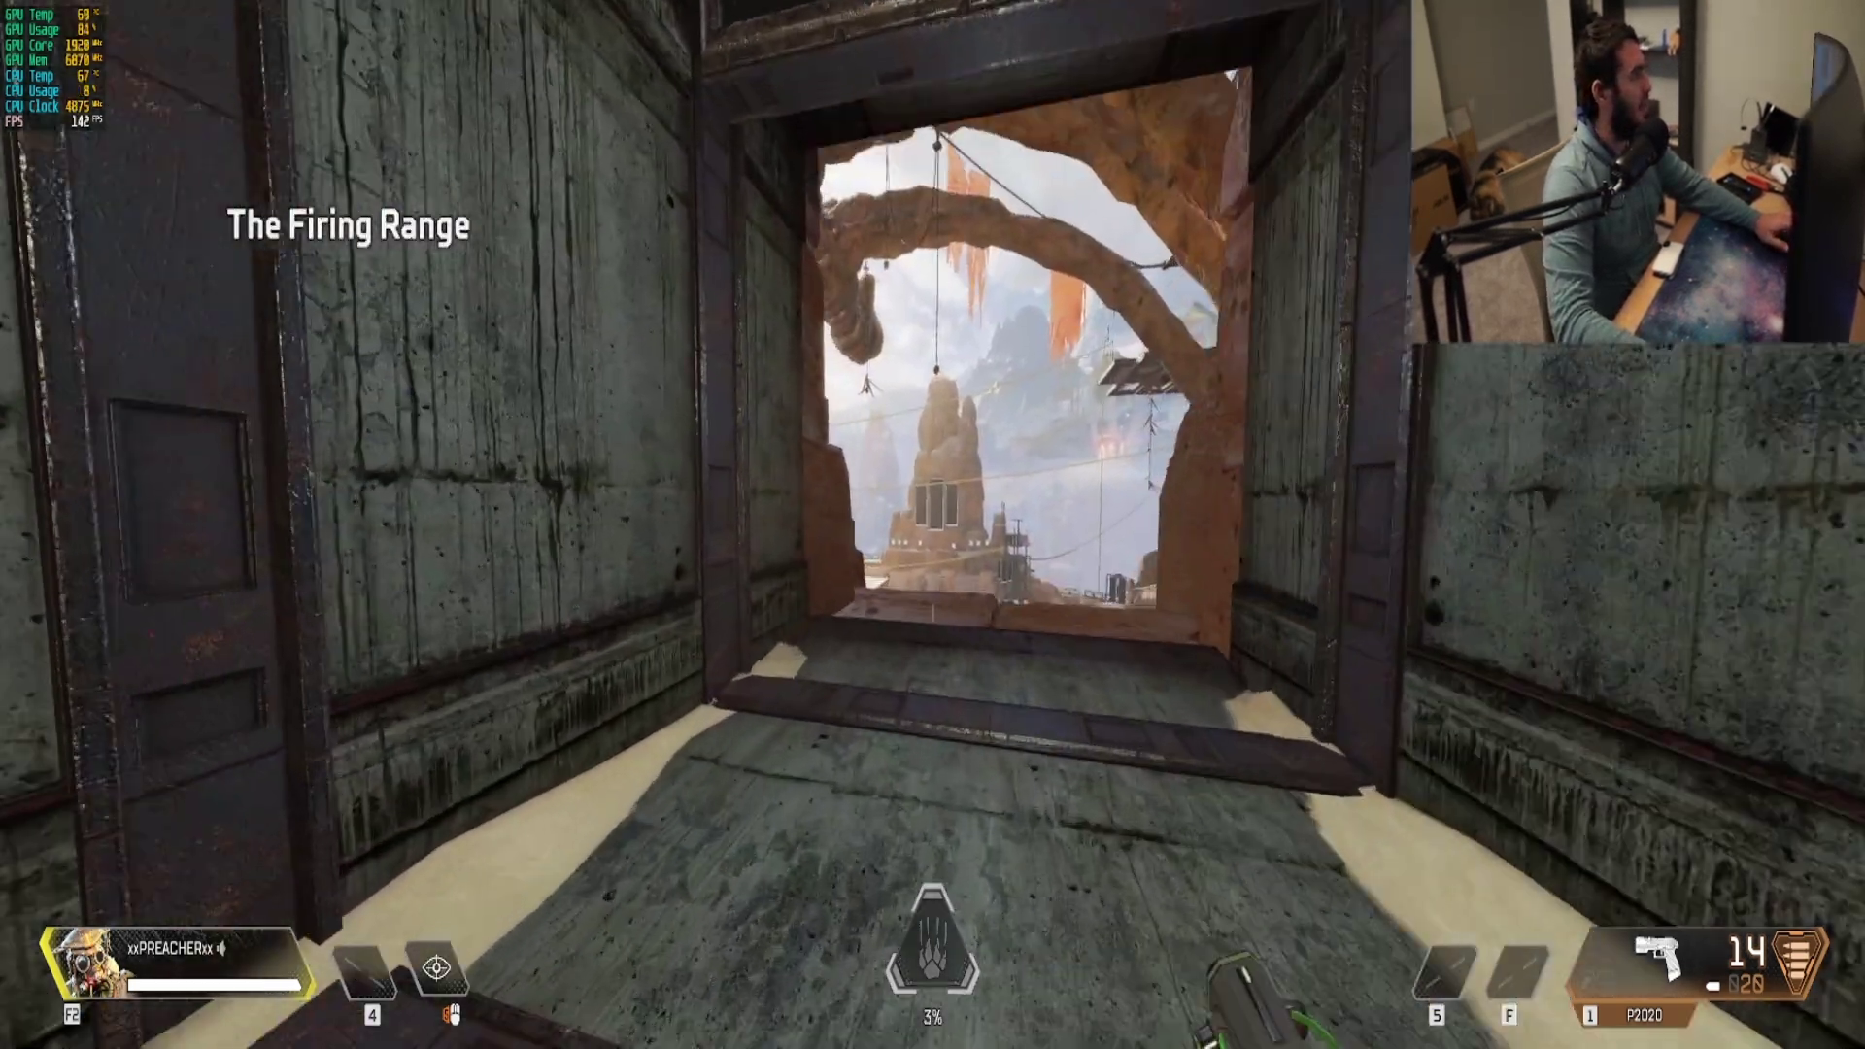
key(w)
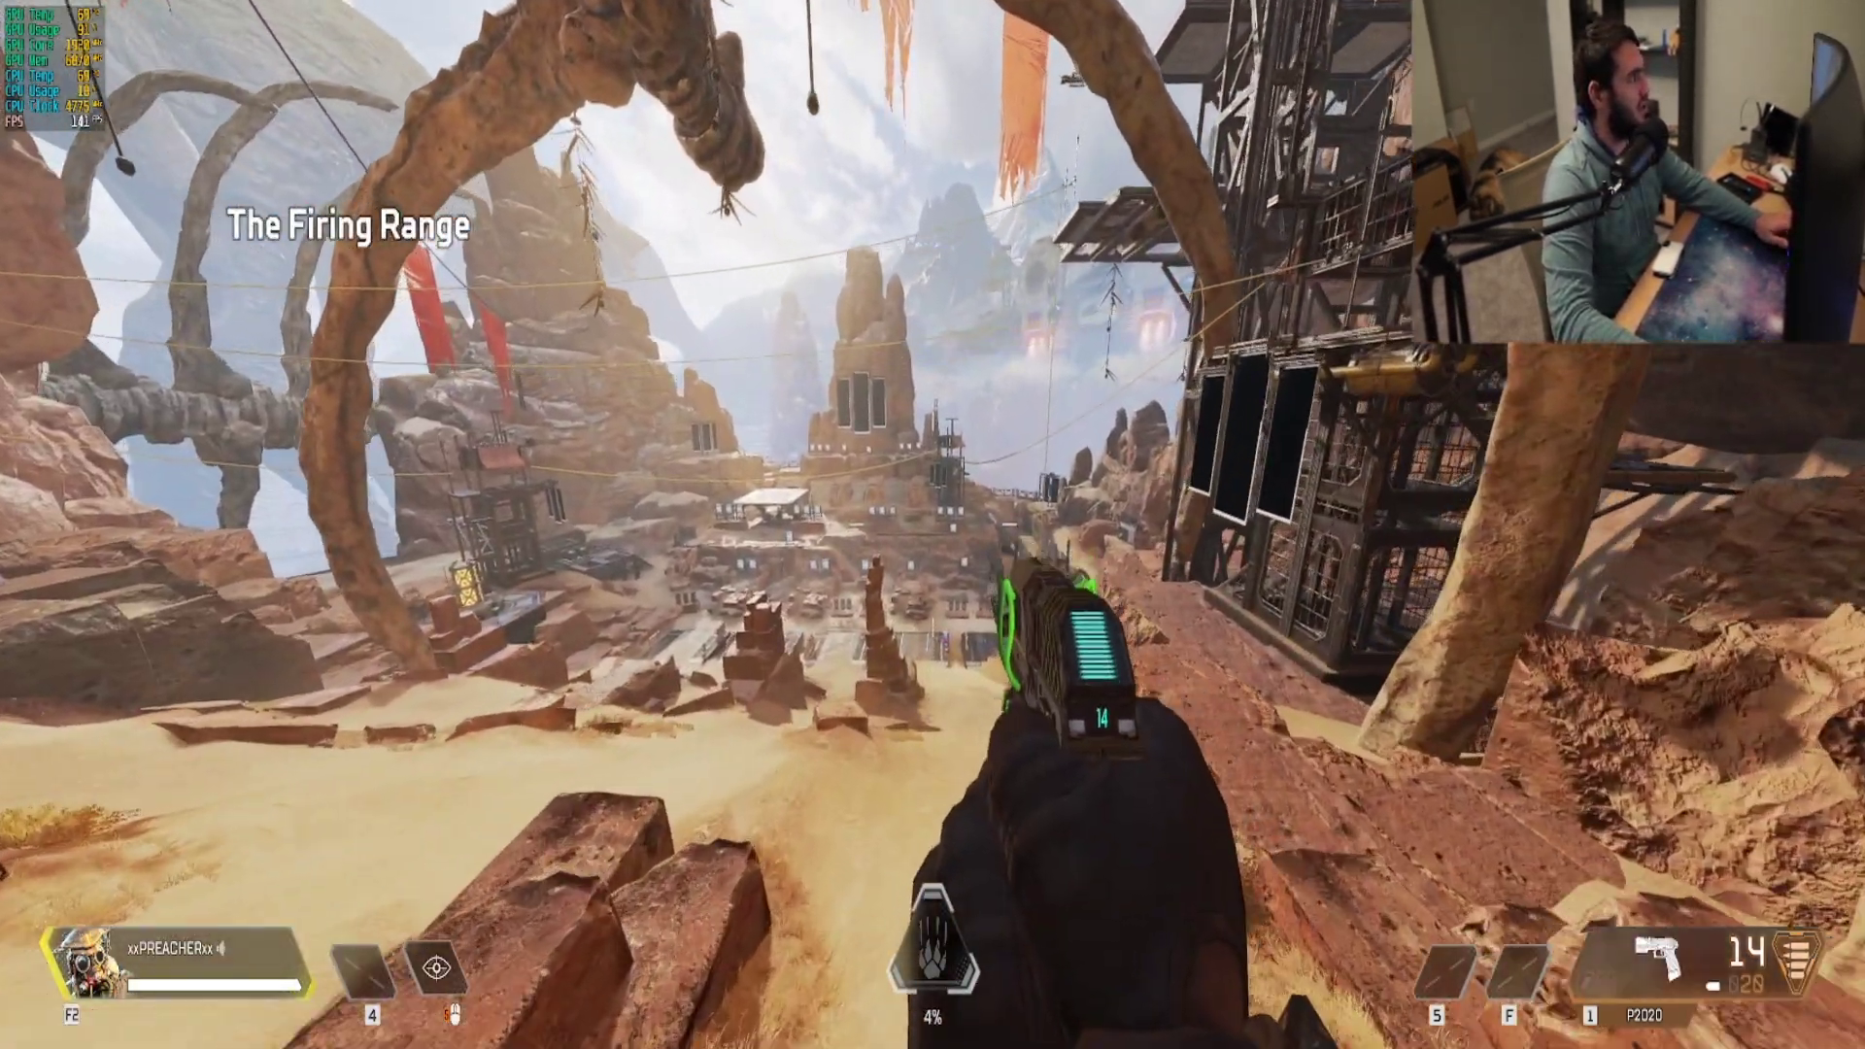
key(w)
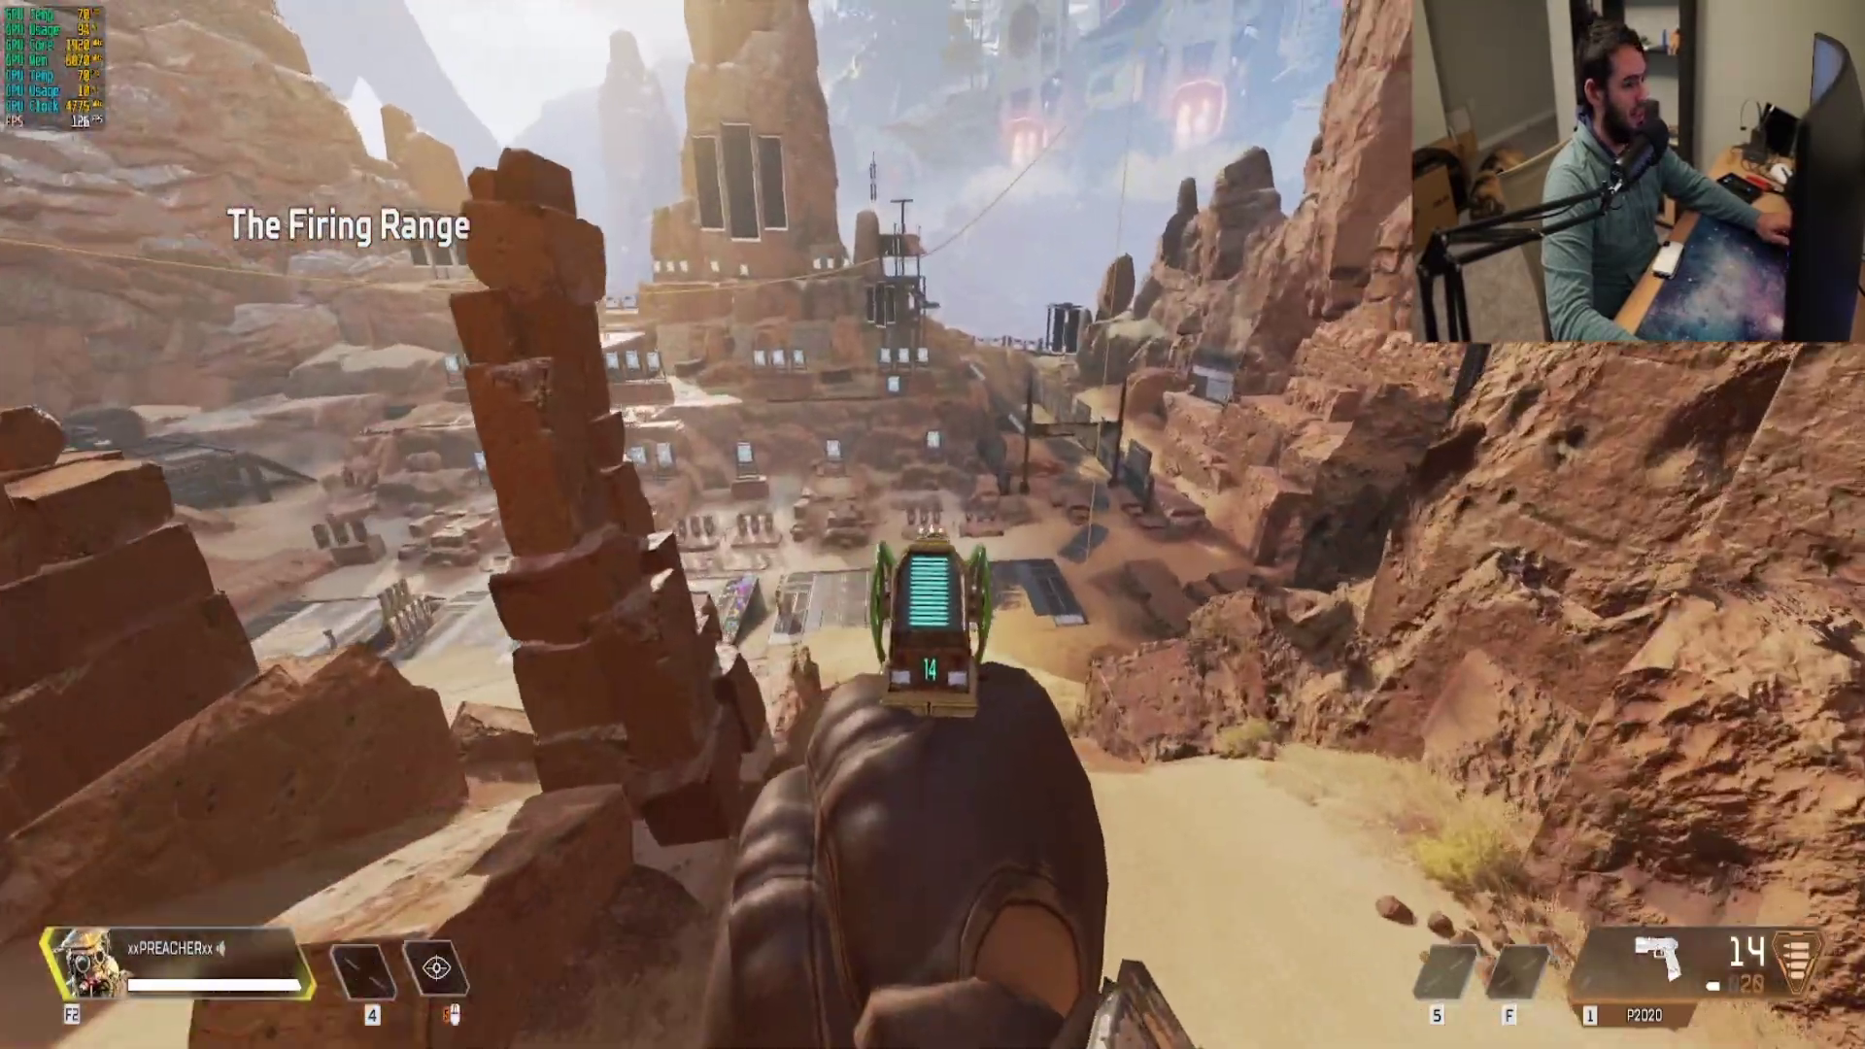
Run down towards the range, fire the P2020 and reload it while checking the overlay against the bright scenery
key(w)
click(933, 525)
click(933, 524)
click(933, 525)
click(933, 525)
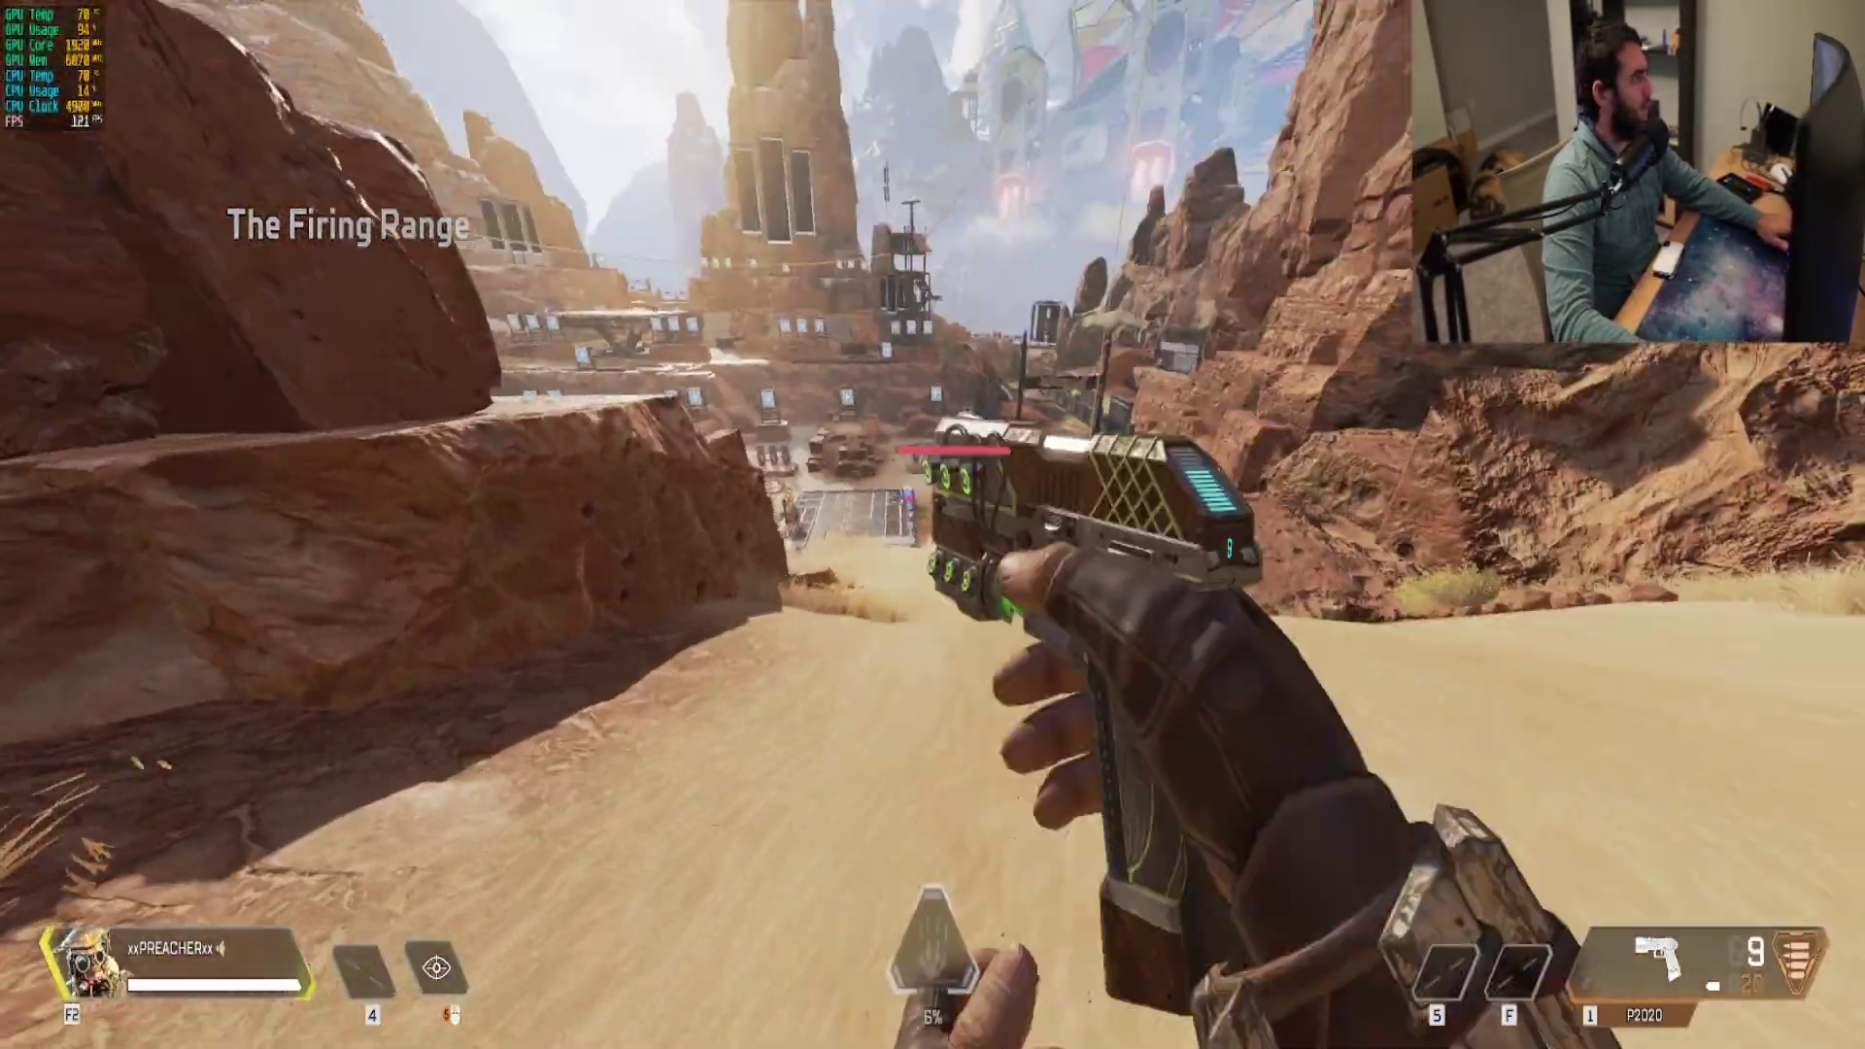
key(r)
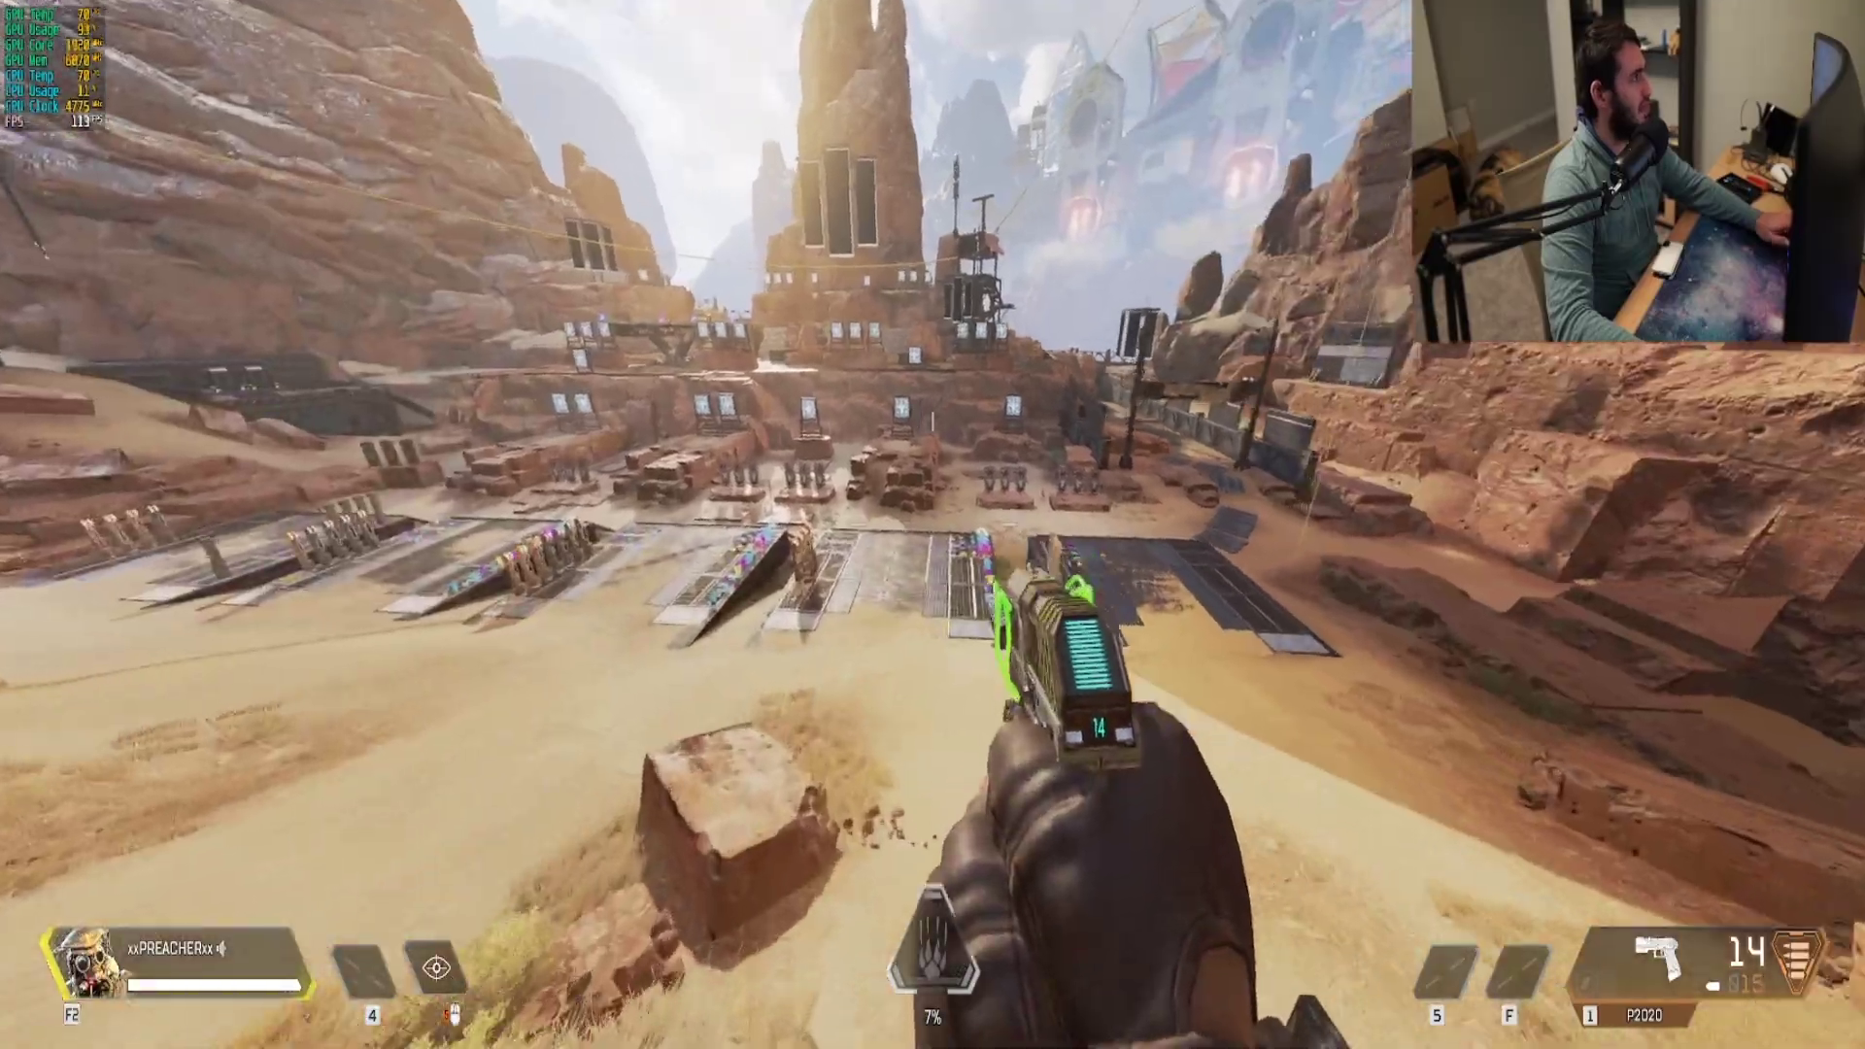
Cross the gear platforms to the heavy ammo weapon rack and pick up the CAR with heavy rounds
key(w)
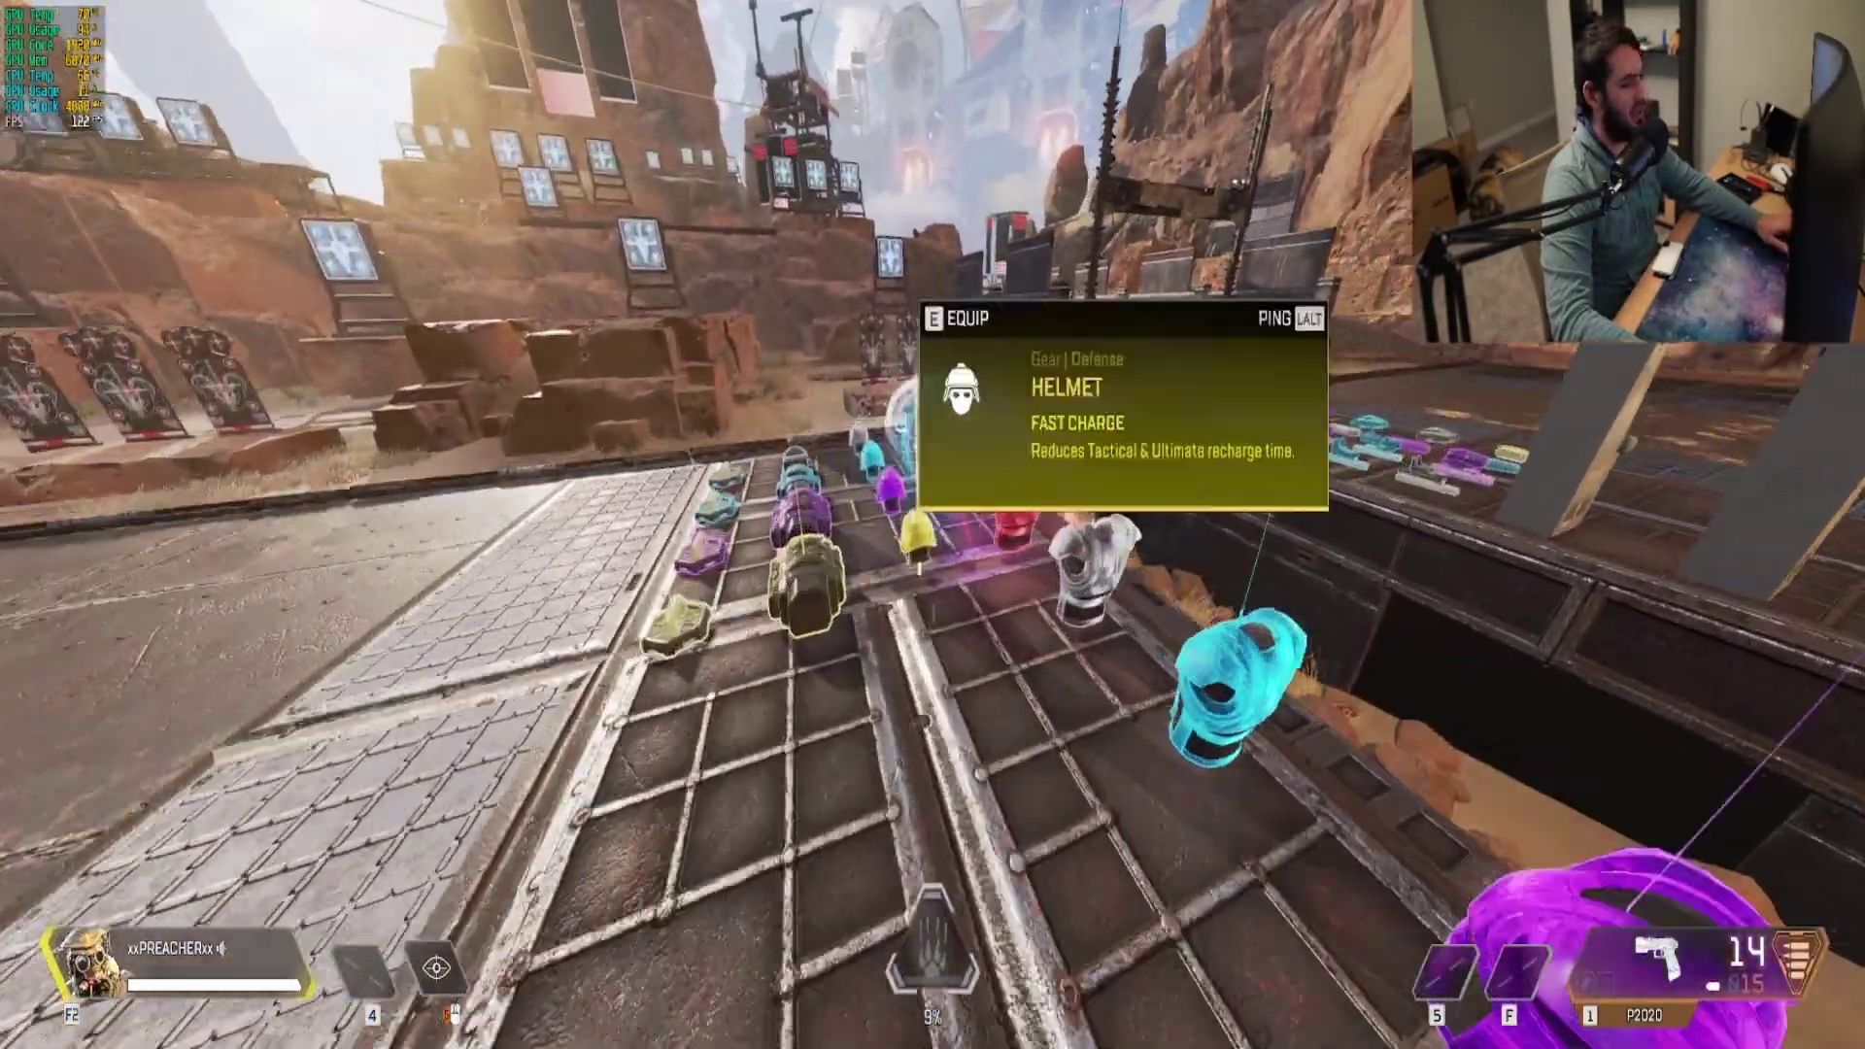
key(w)
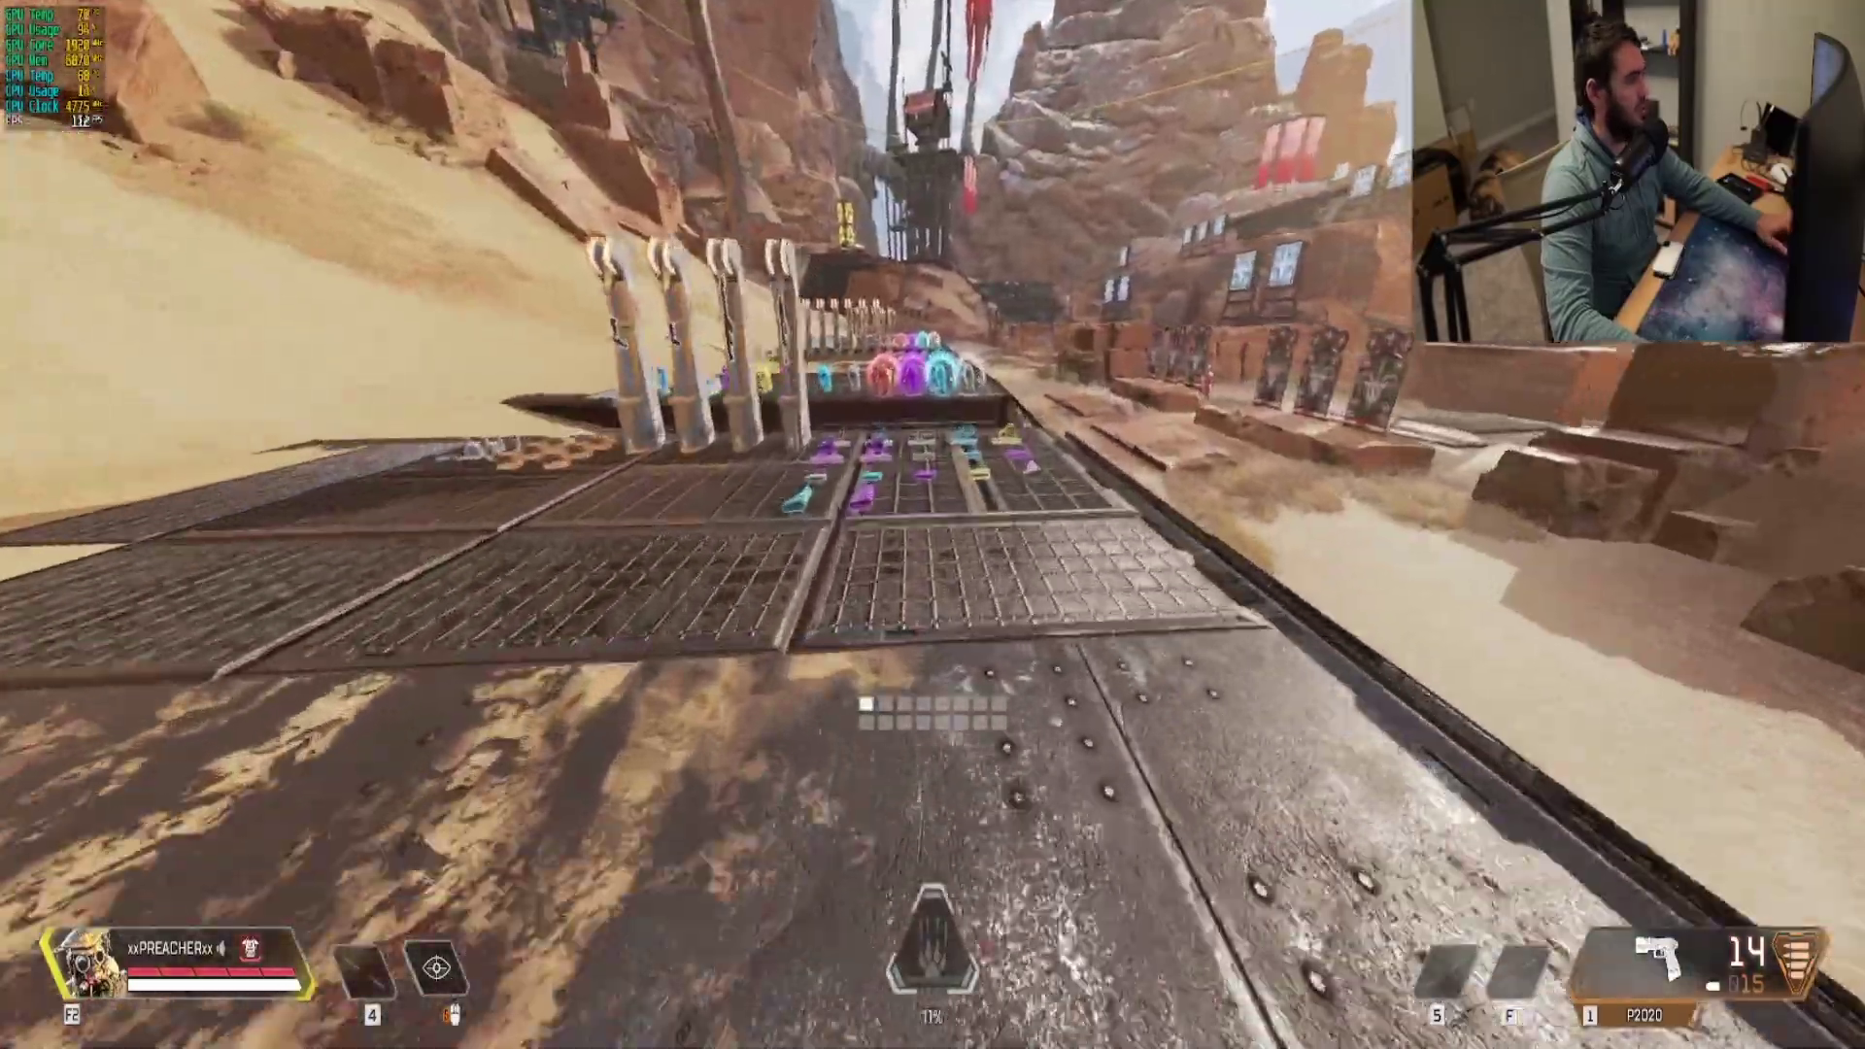
key(w)
key(w)
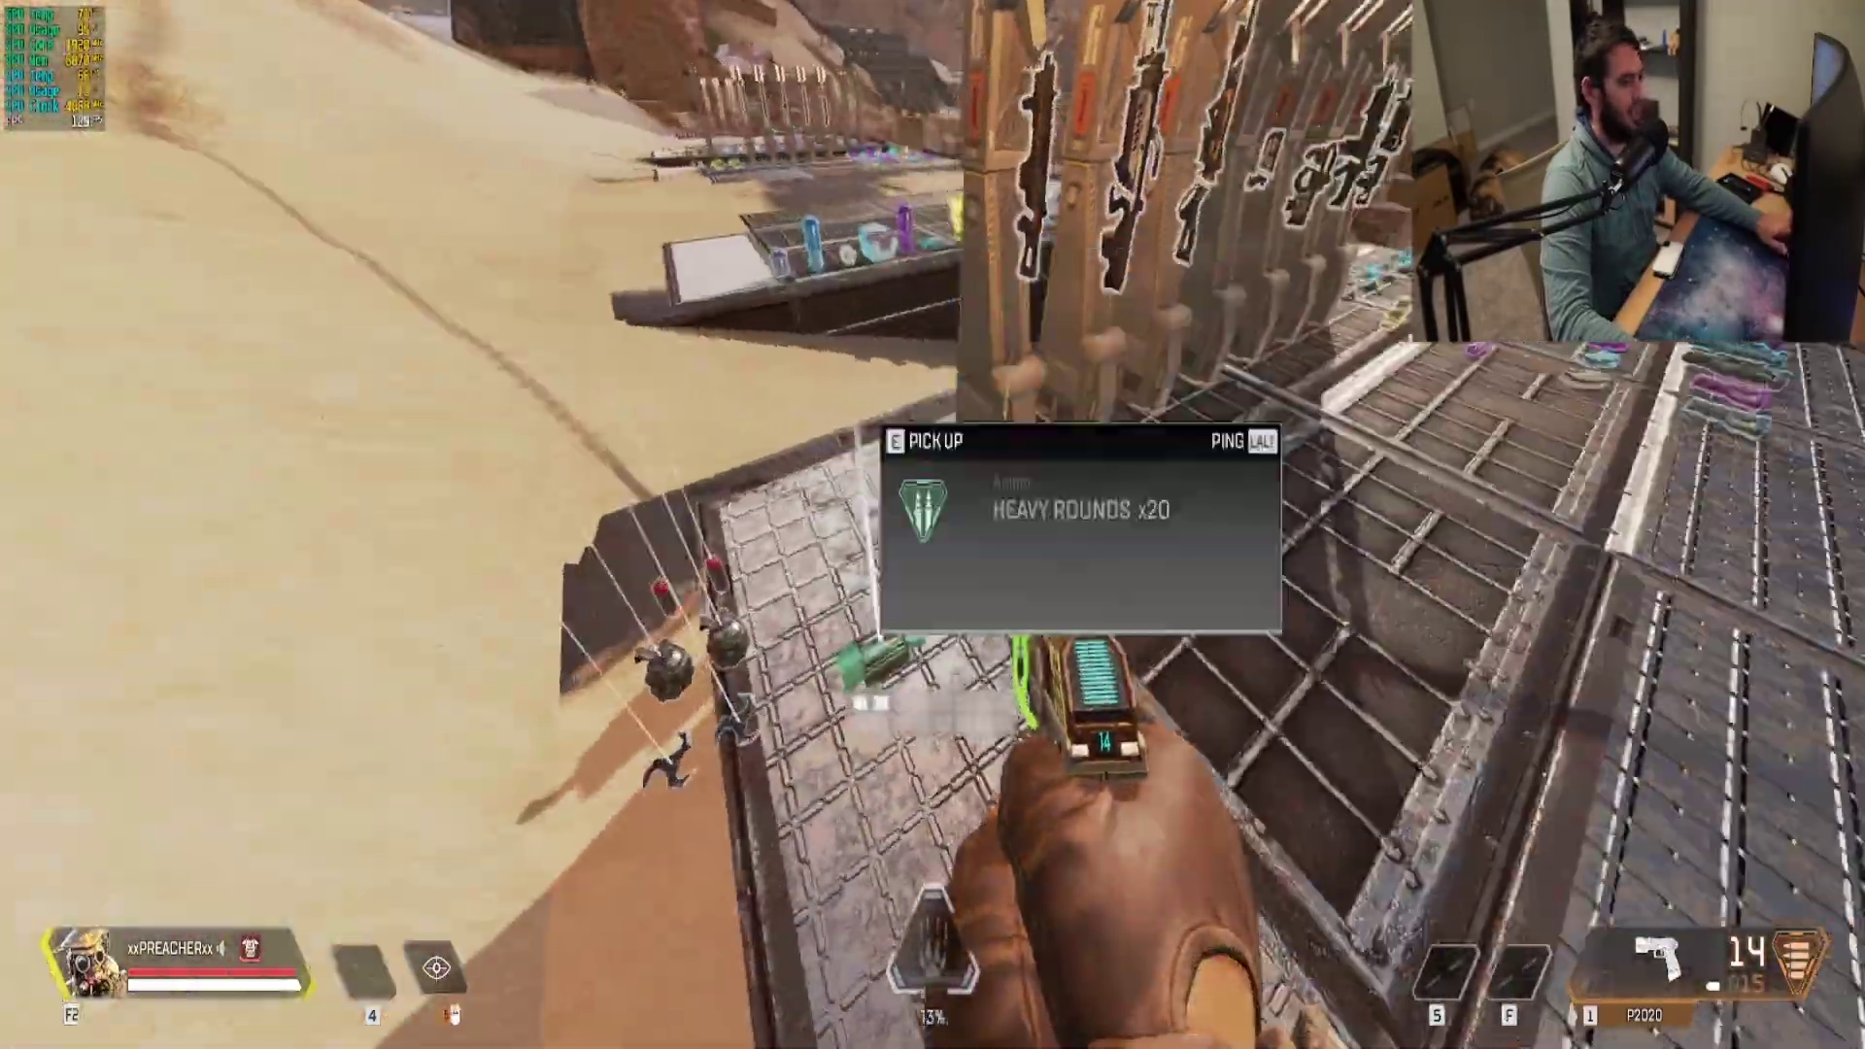
key(e)
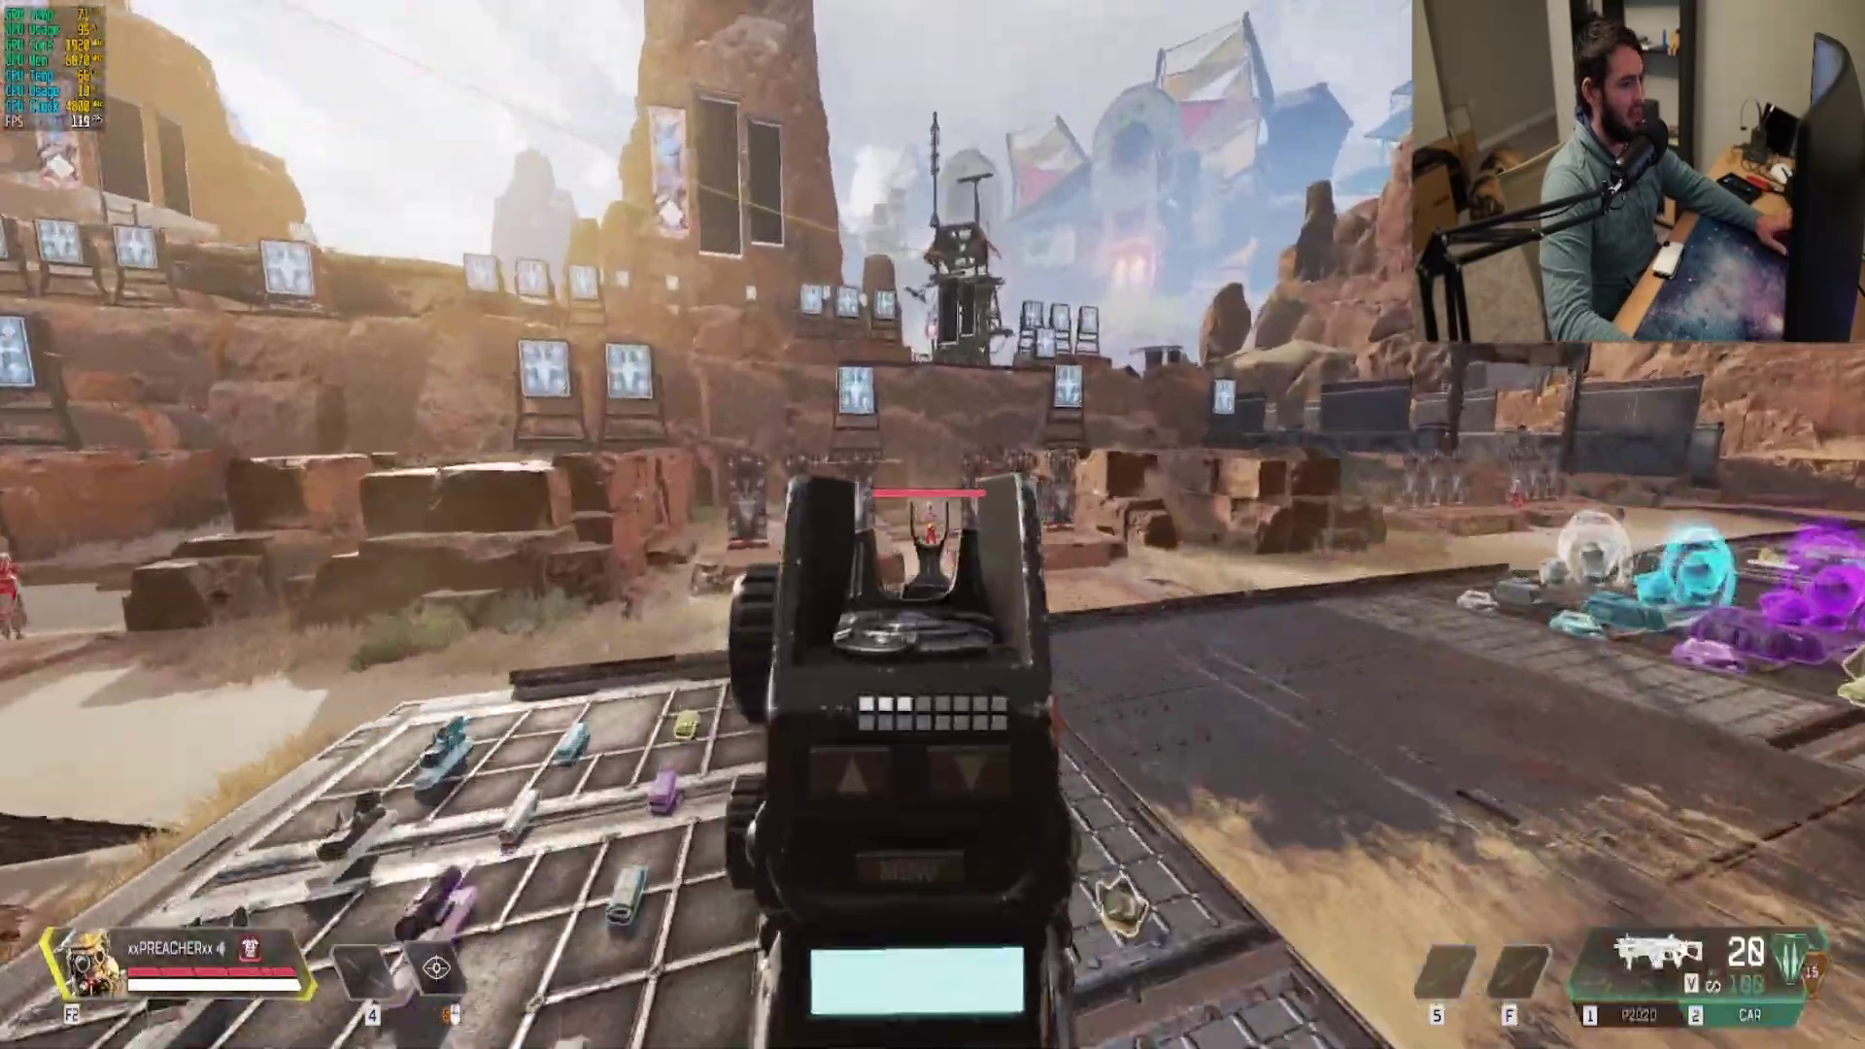
Fire the CAR at the target dummies and reload between bursts while watching the overlay
key(r)
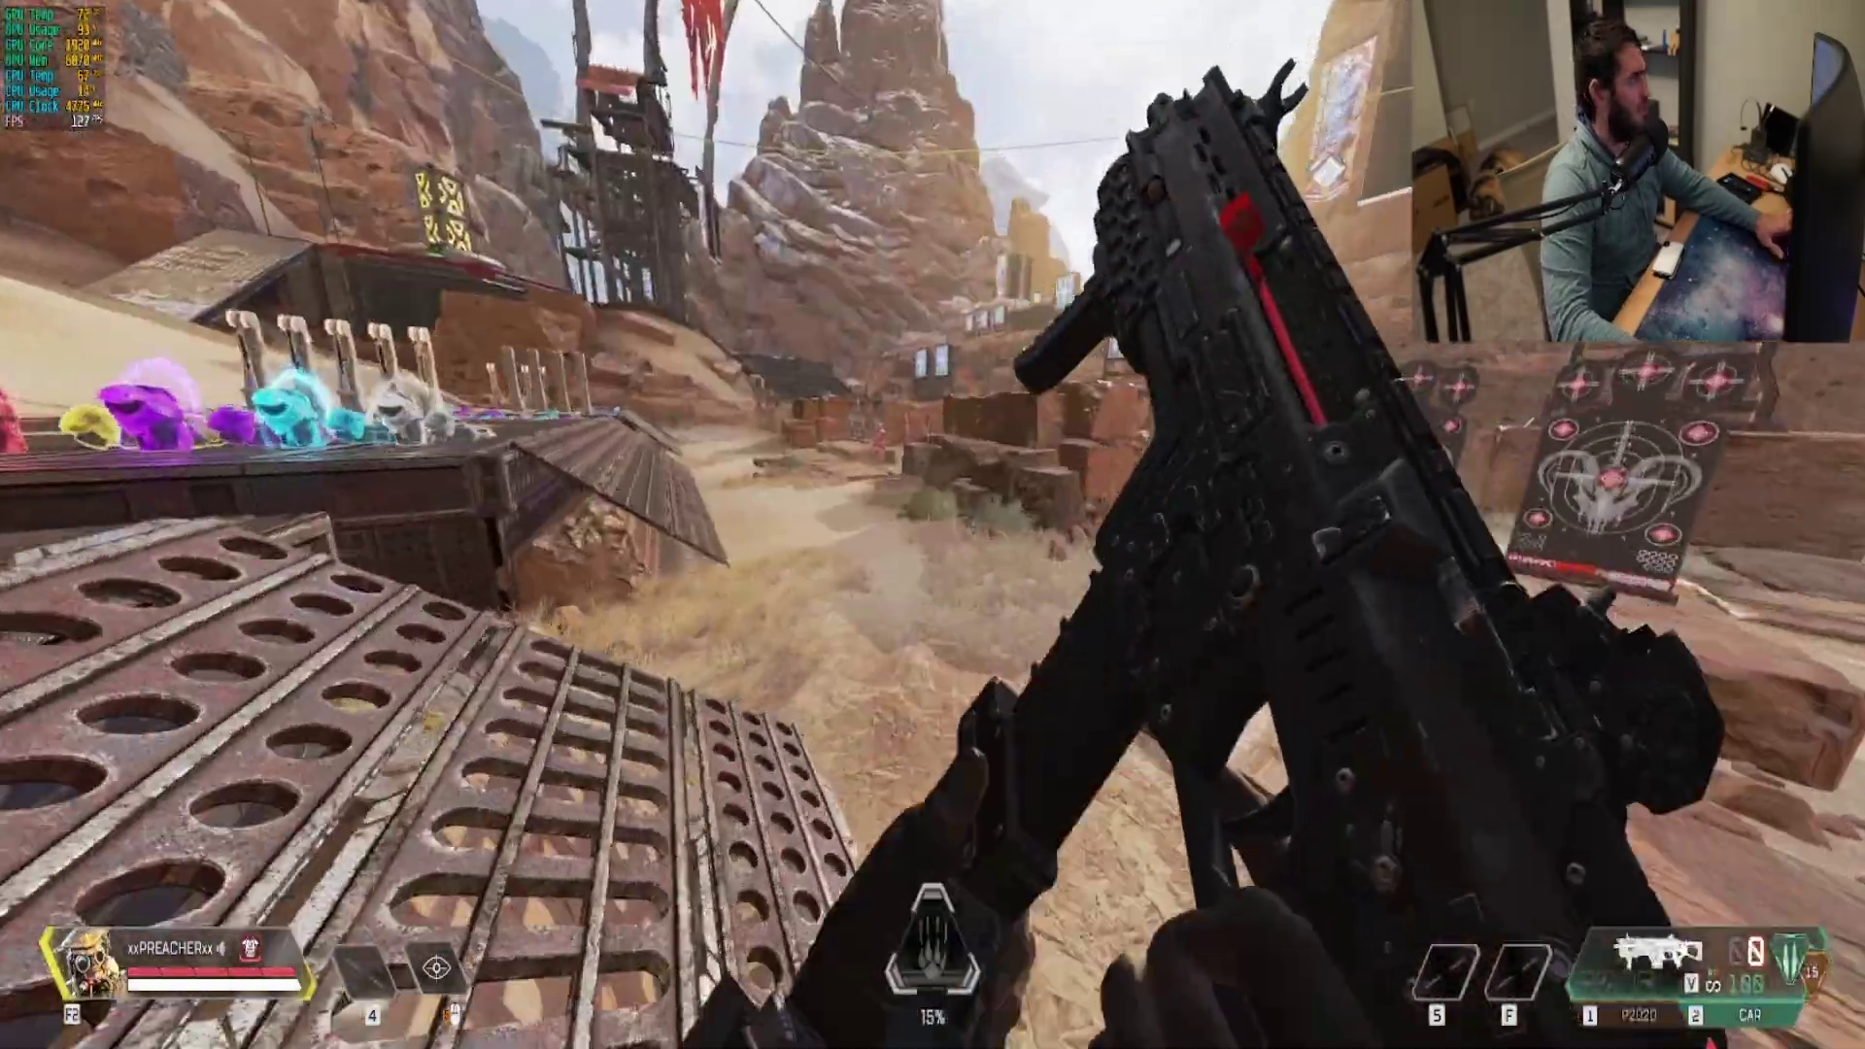
key(w)
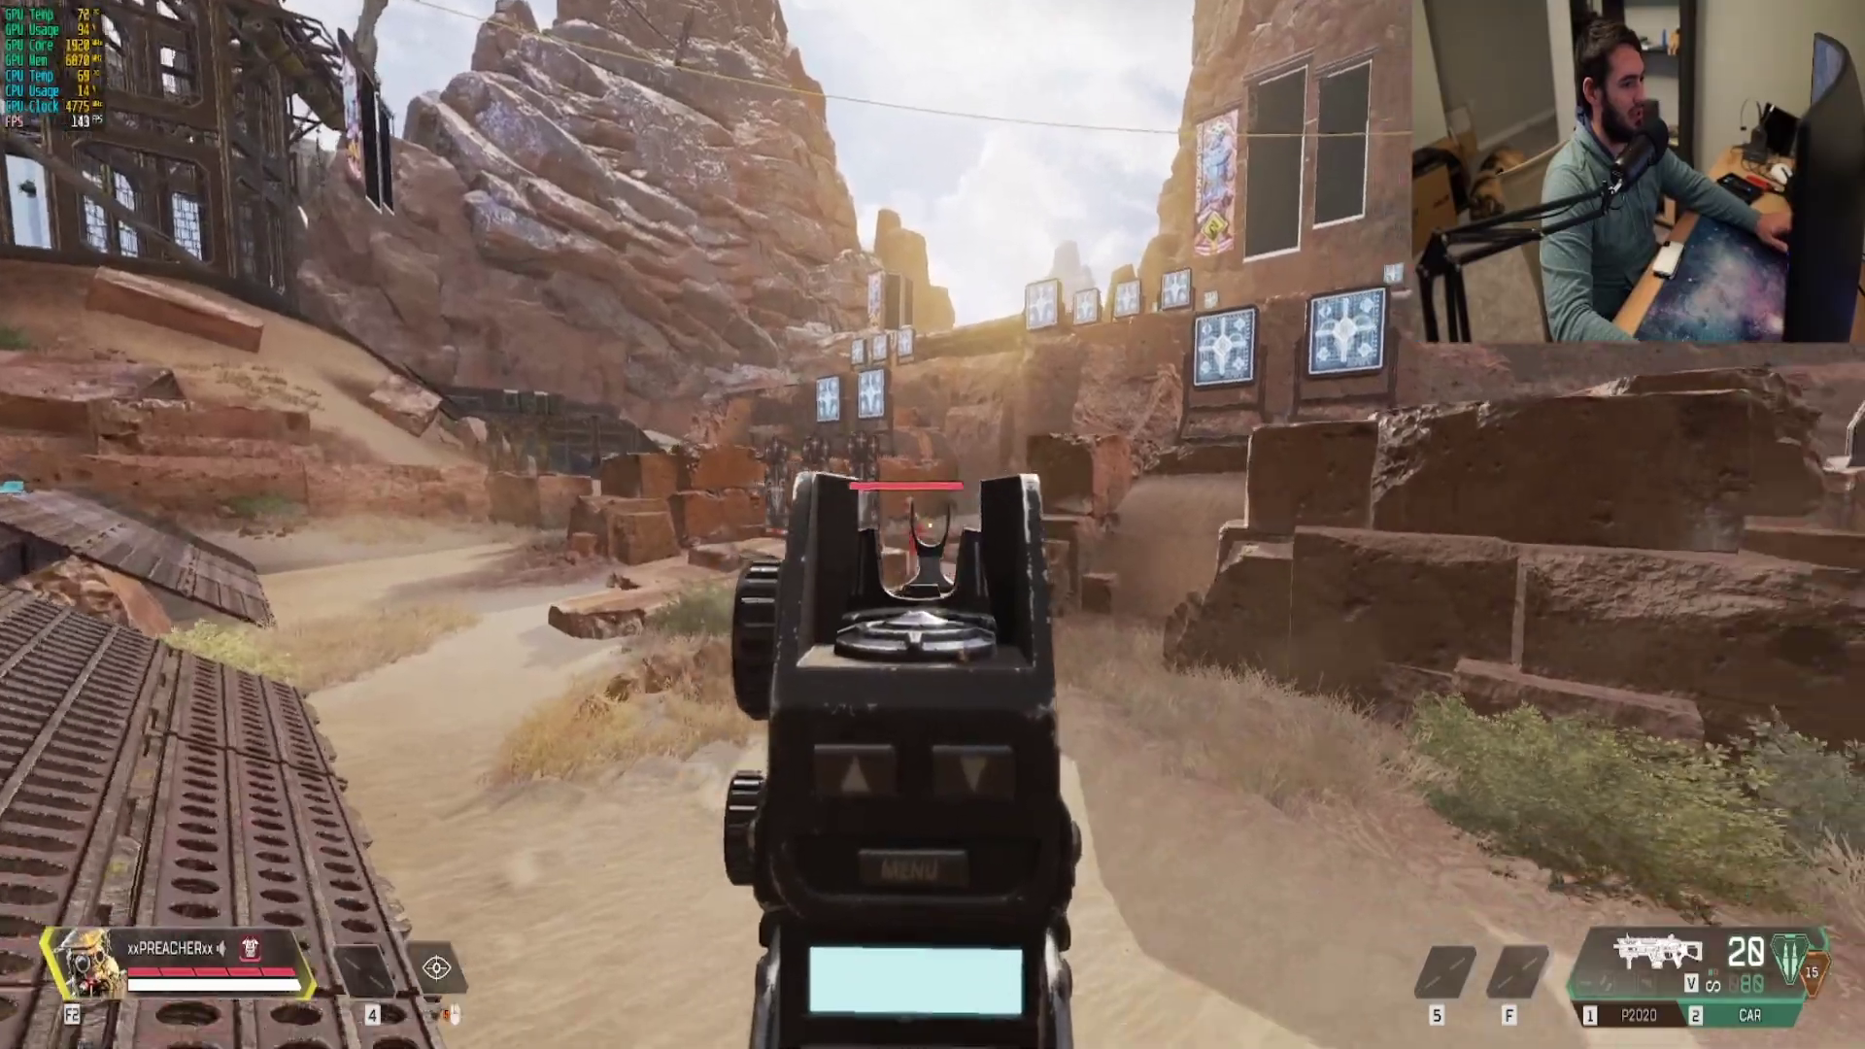
key(r)
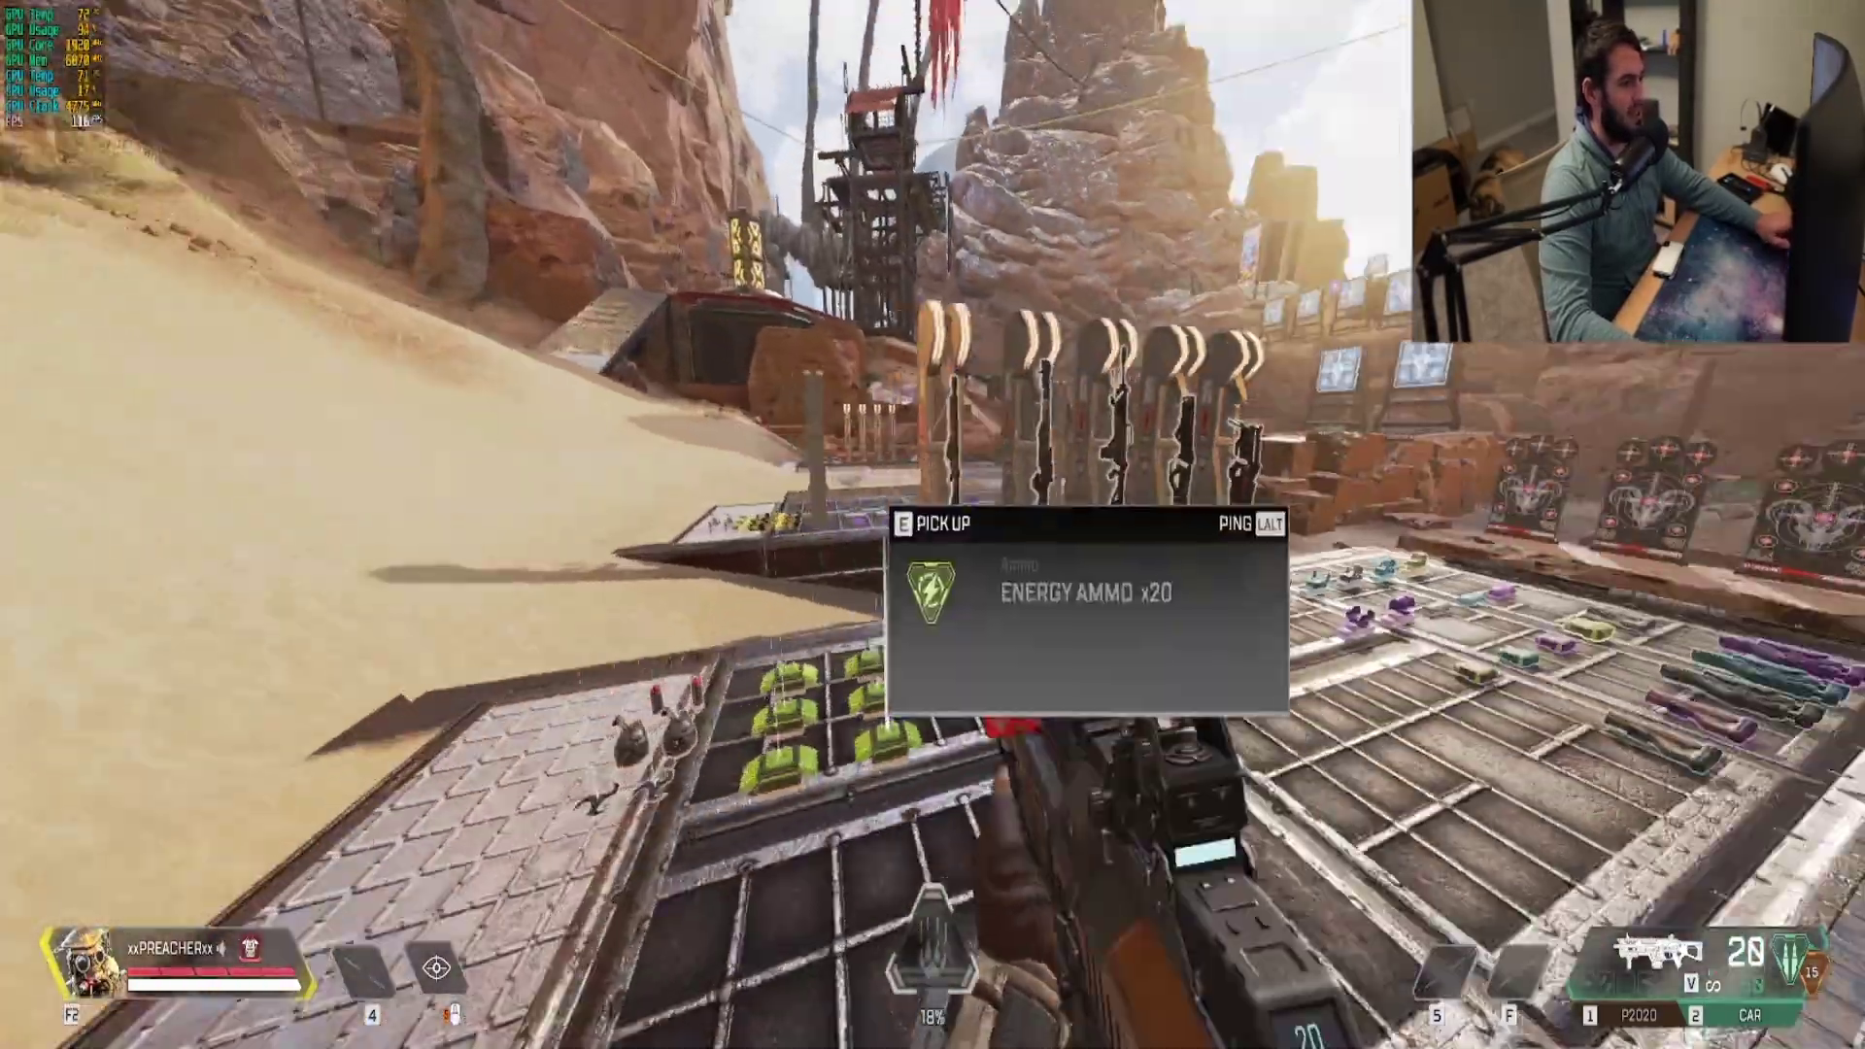
Swap the CAR for the Volt at the energy ammo rack, then shoot and reload it
key(w)
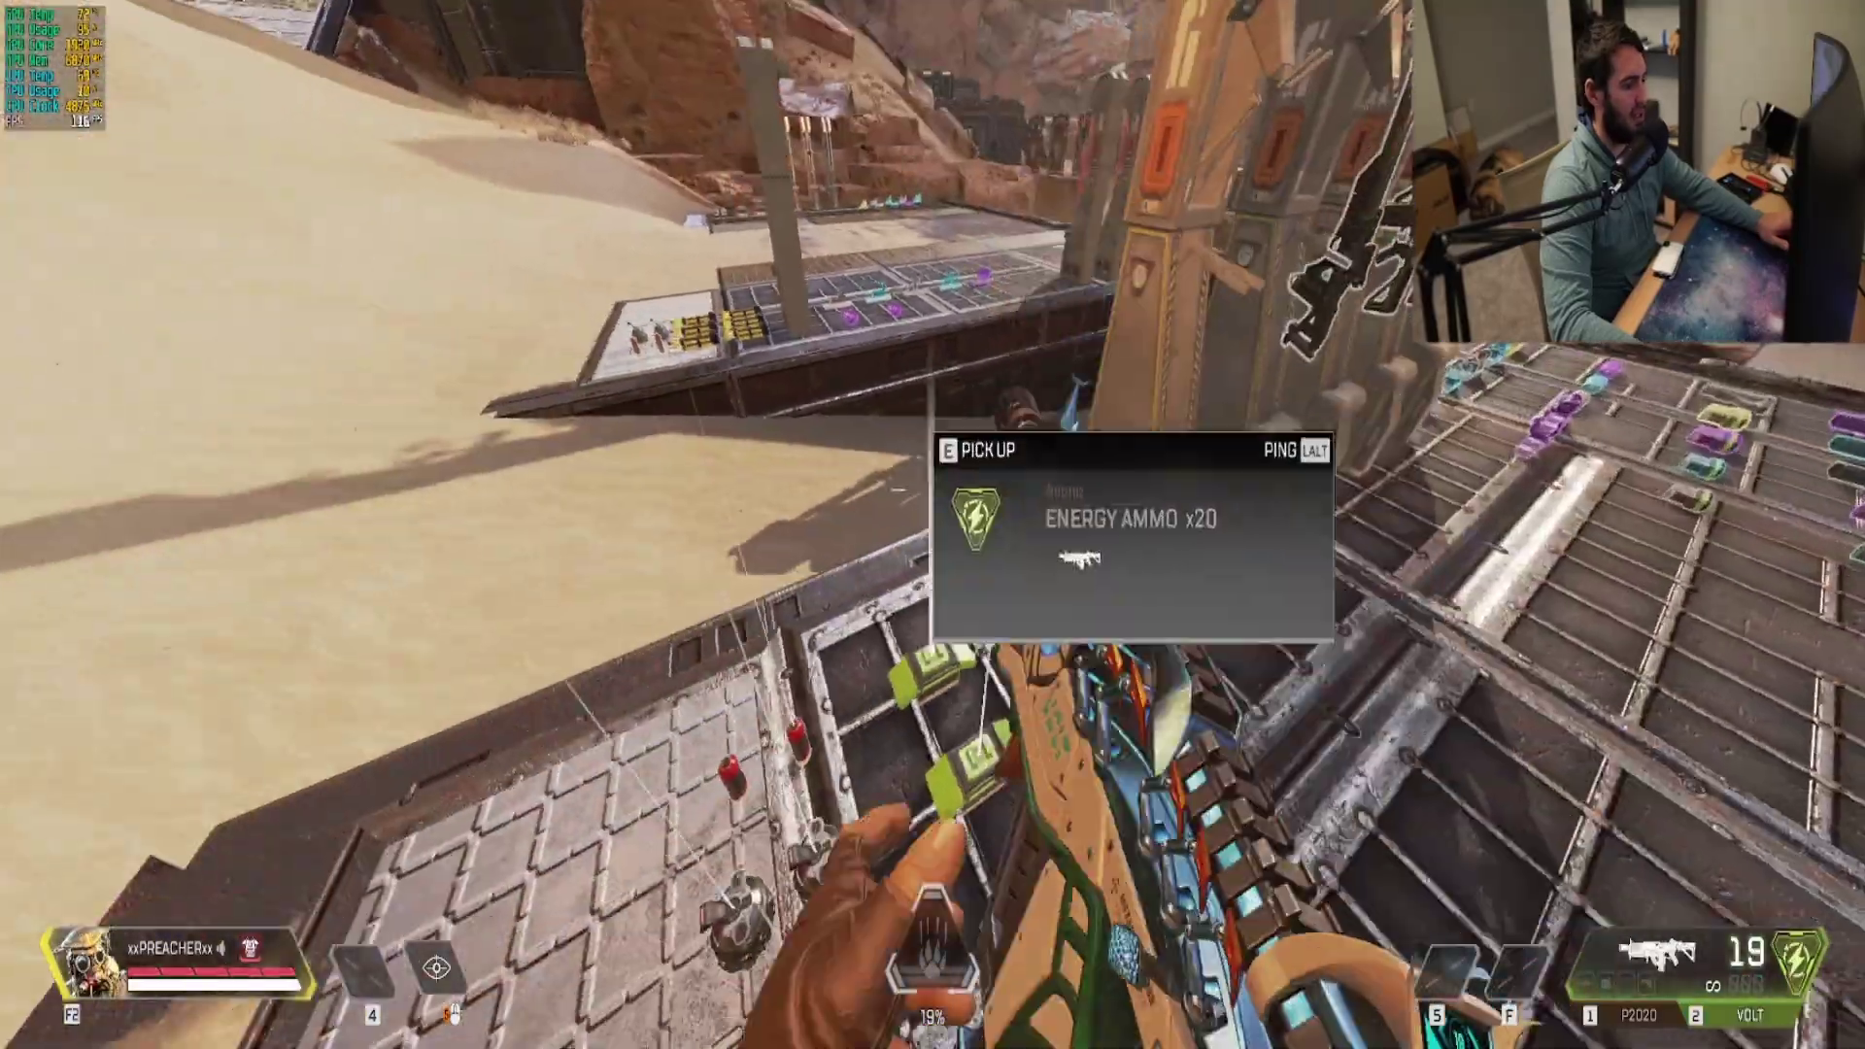
key(1)
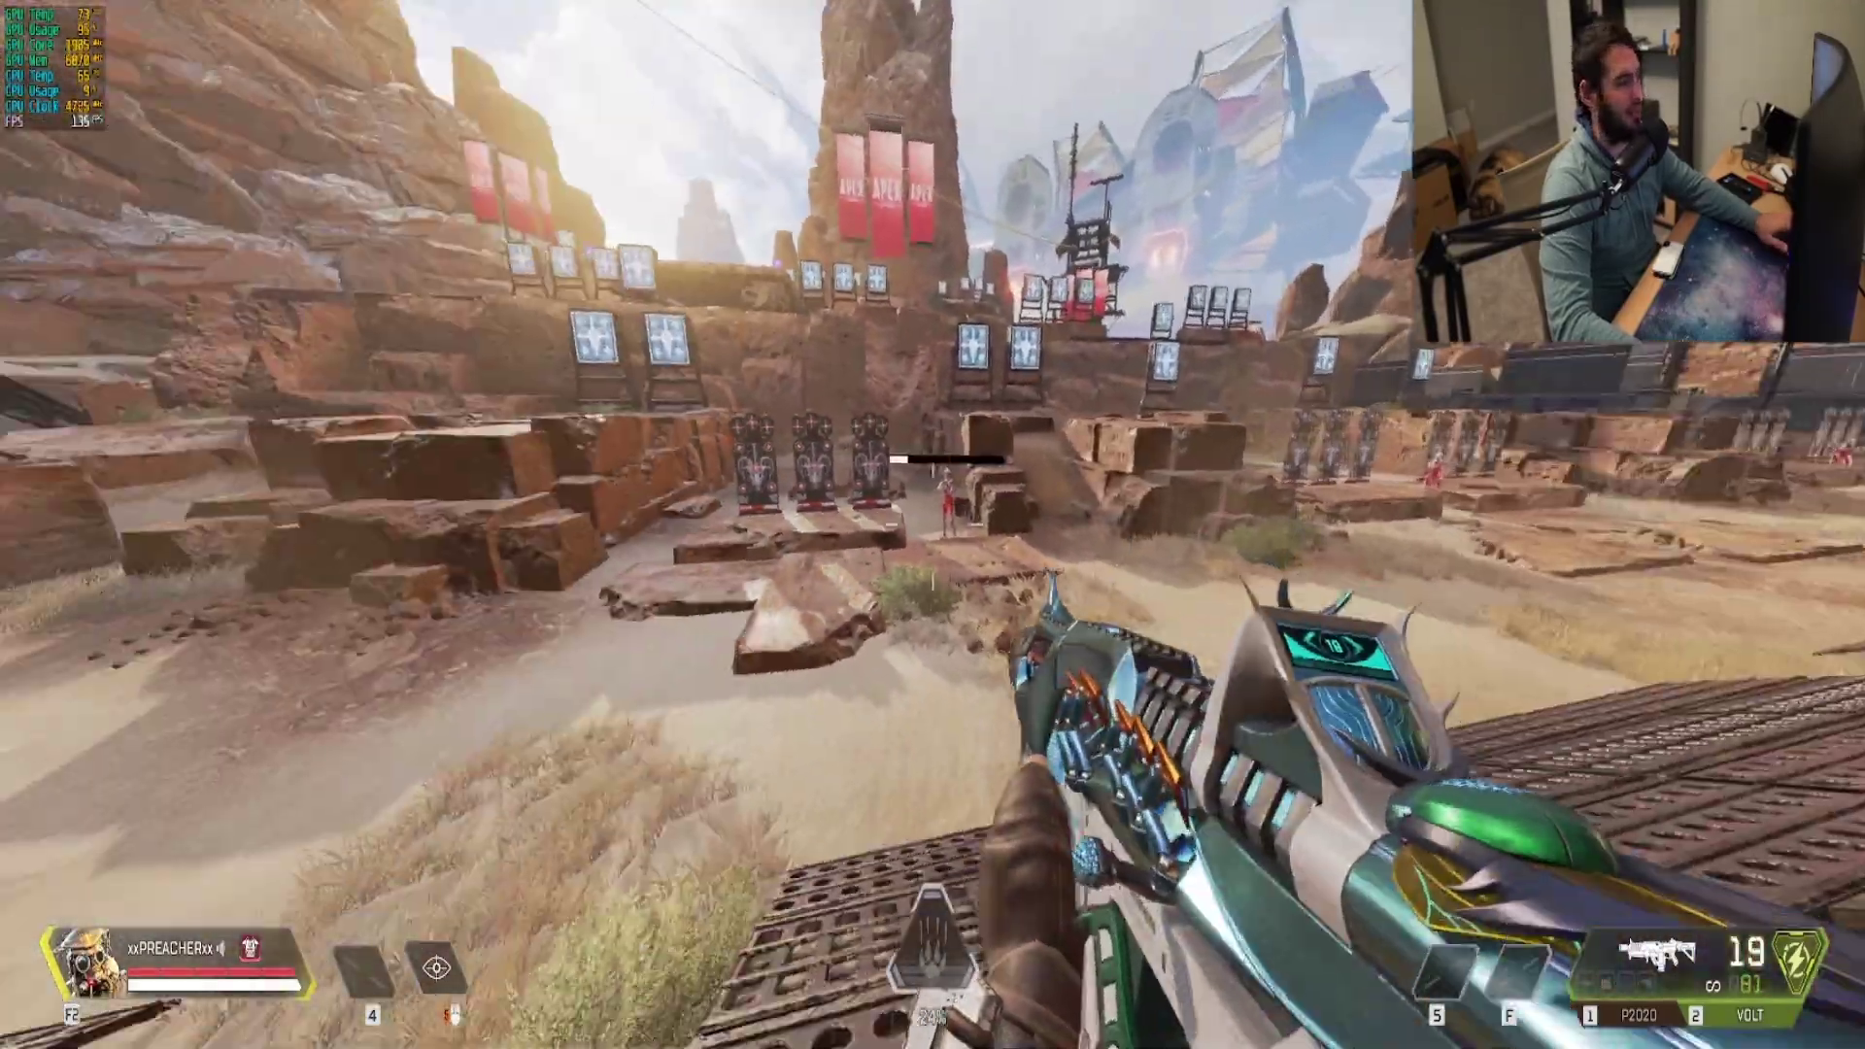
key(r)
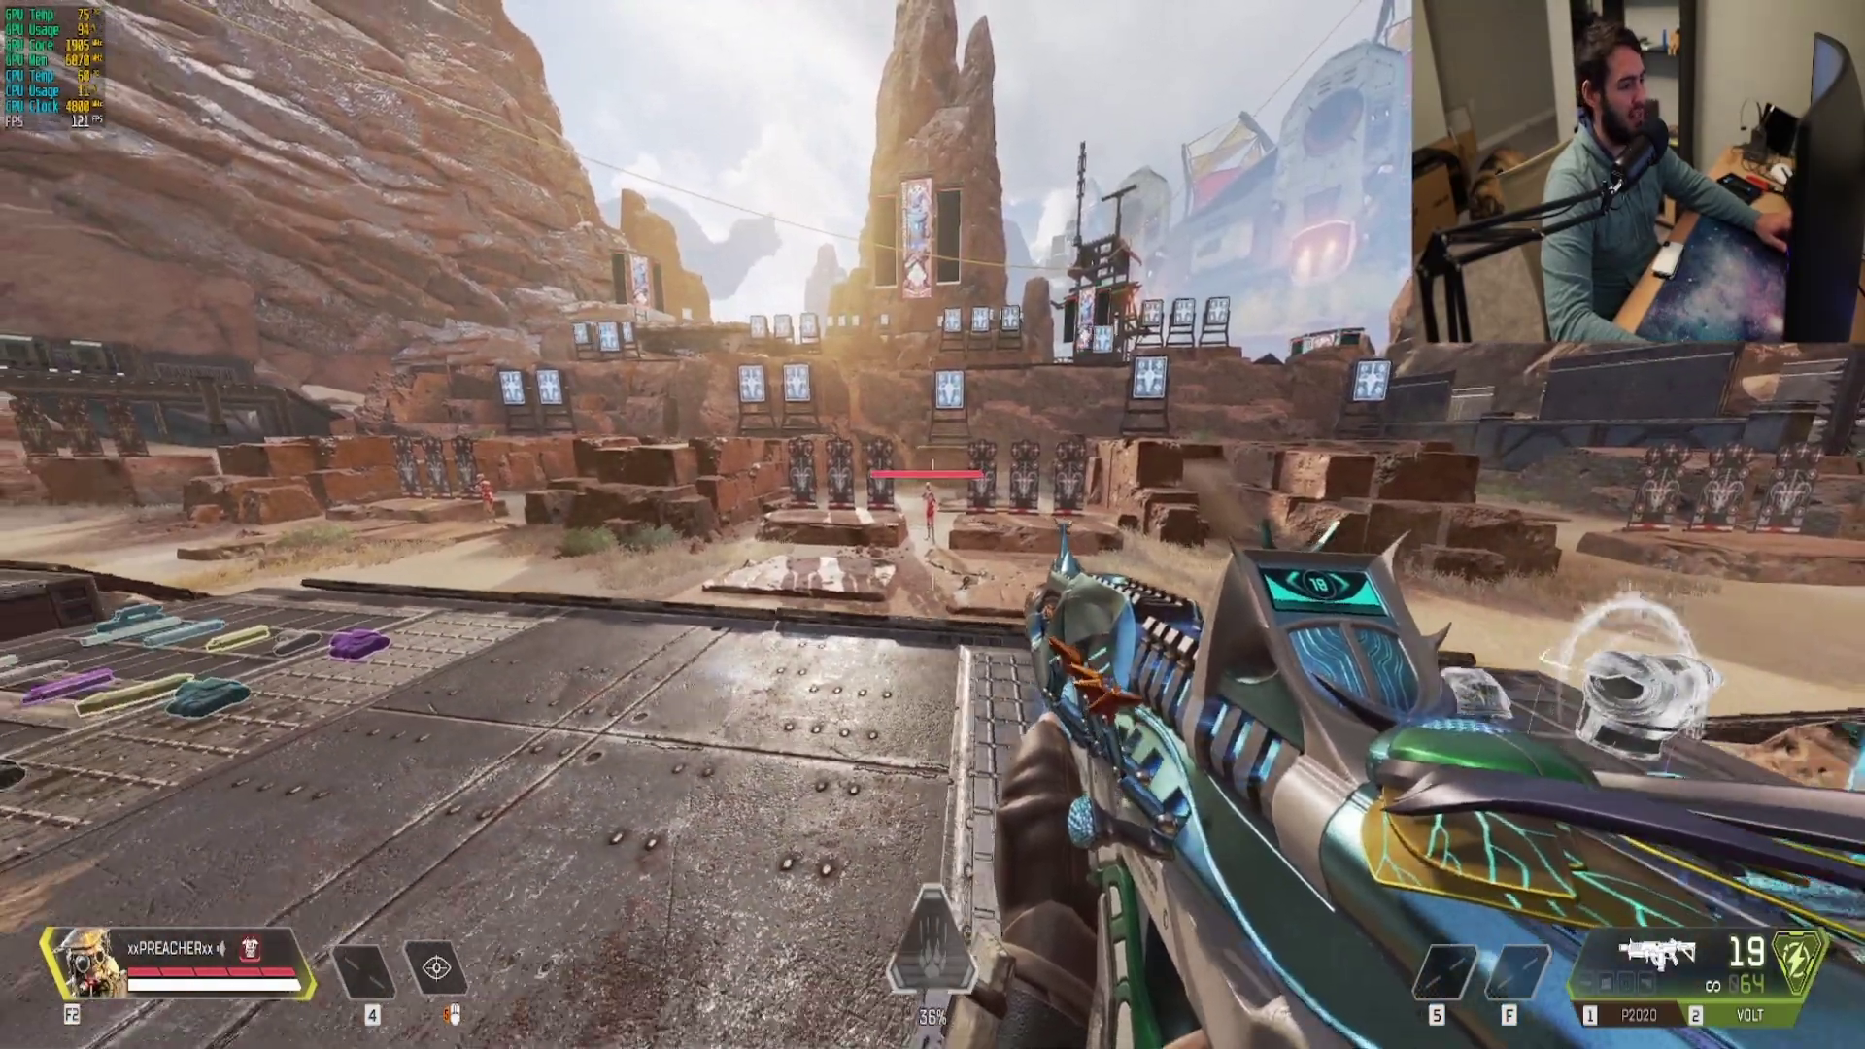
Aim down sights and fire the Volt at the target dummies, reloading between bursts, to examine the overlay during combat
right_click(932, 524)
click(933, 525)
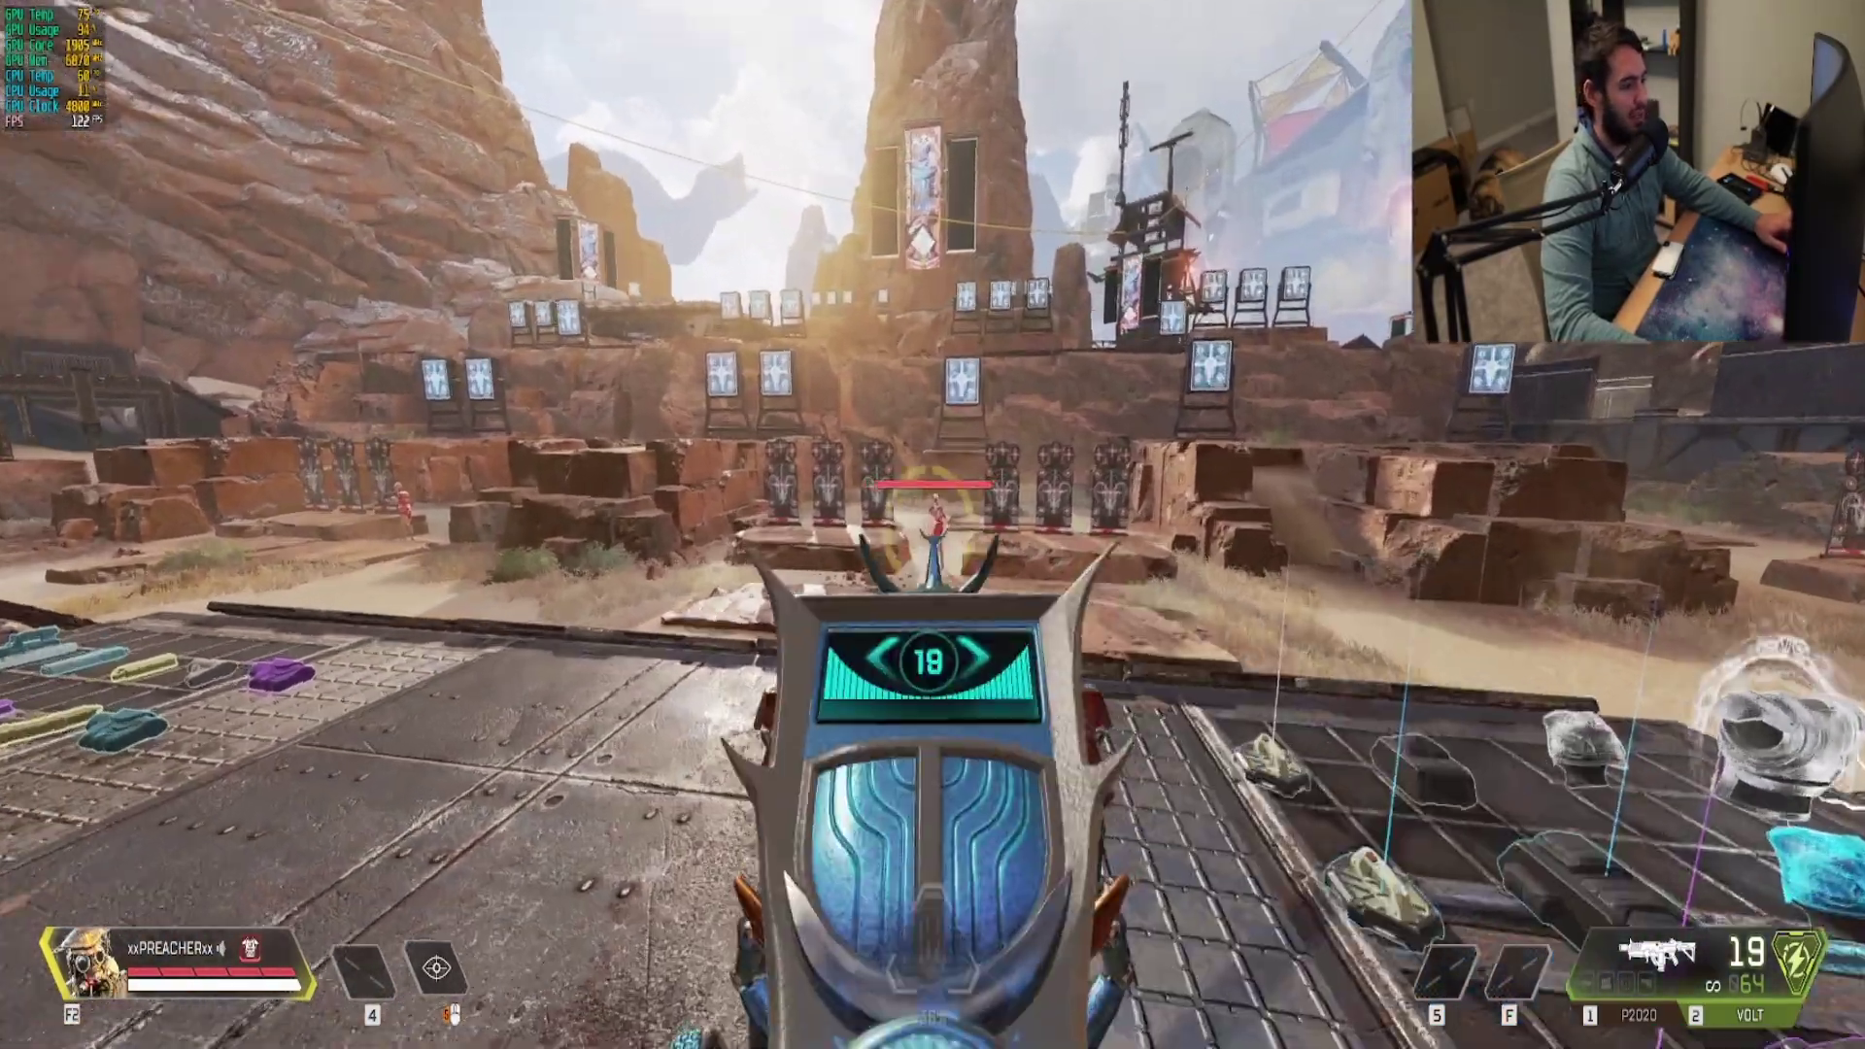
key(r)
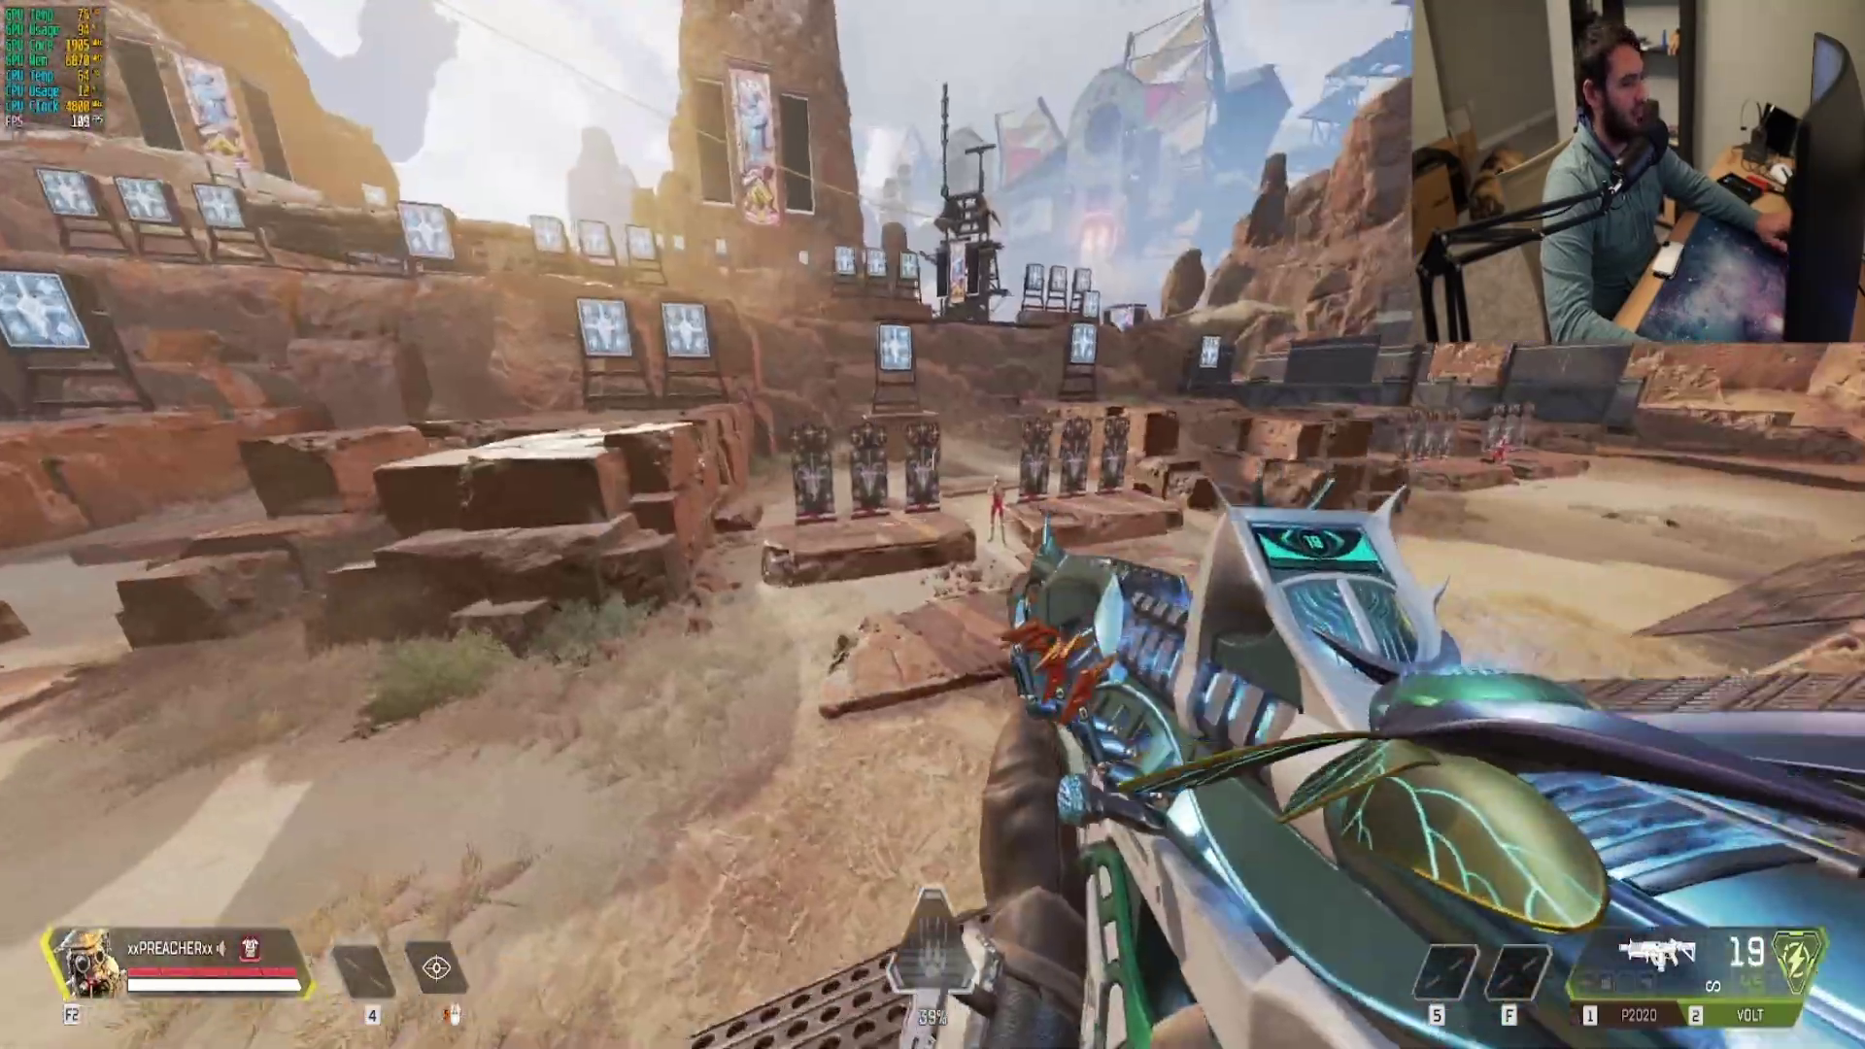
right_click(933, 525)
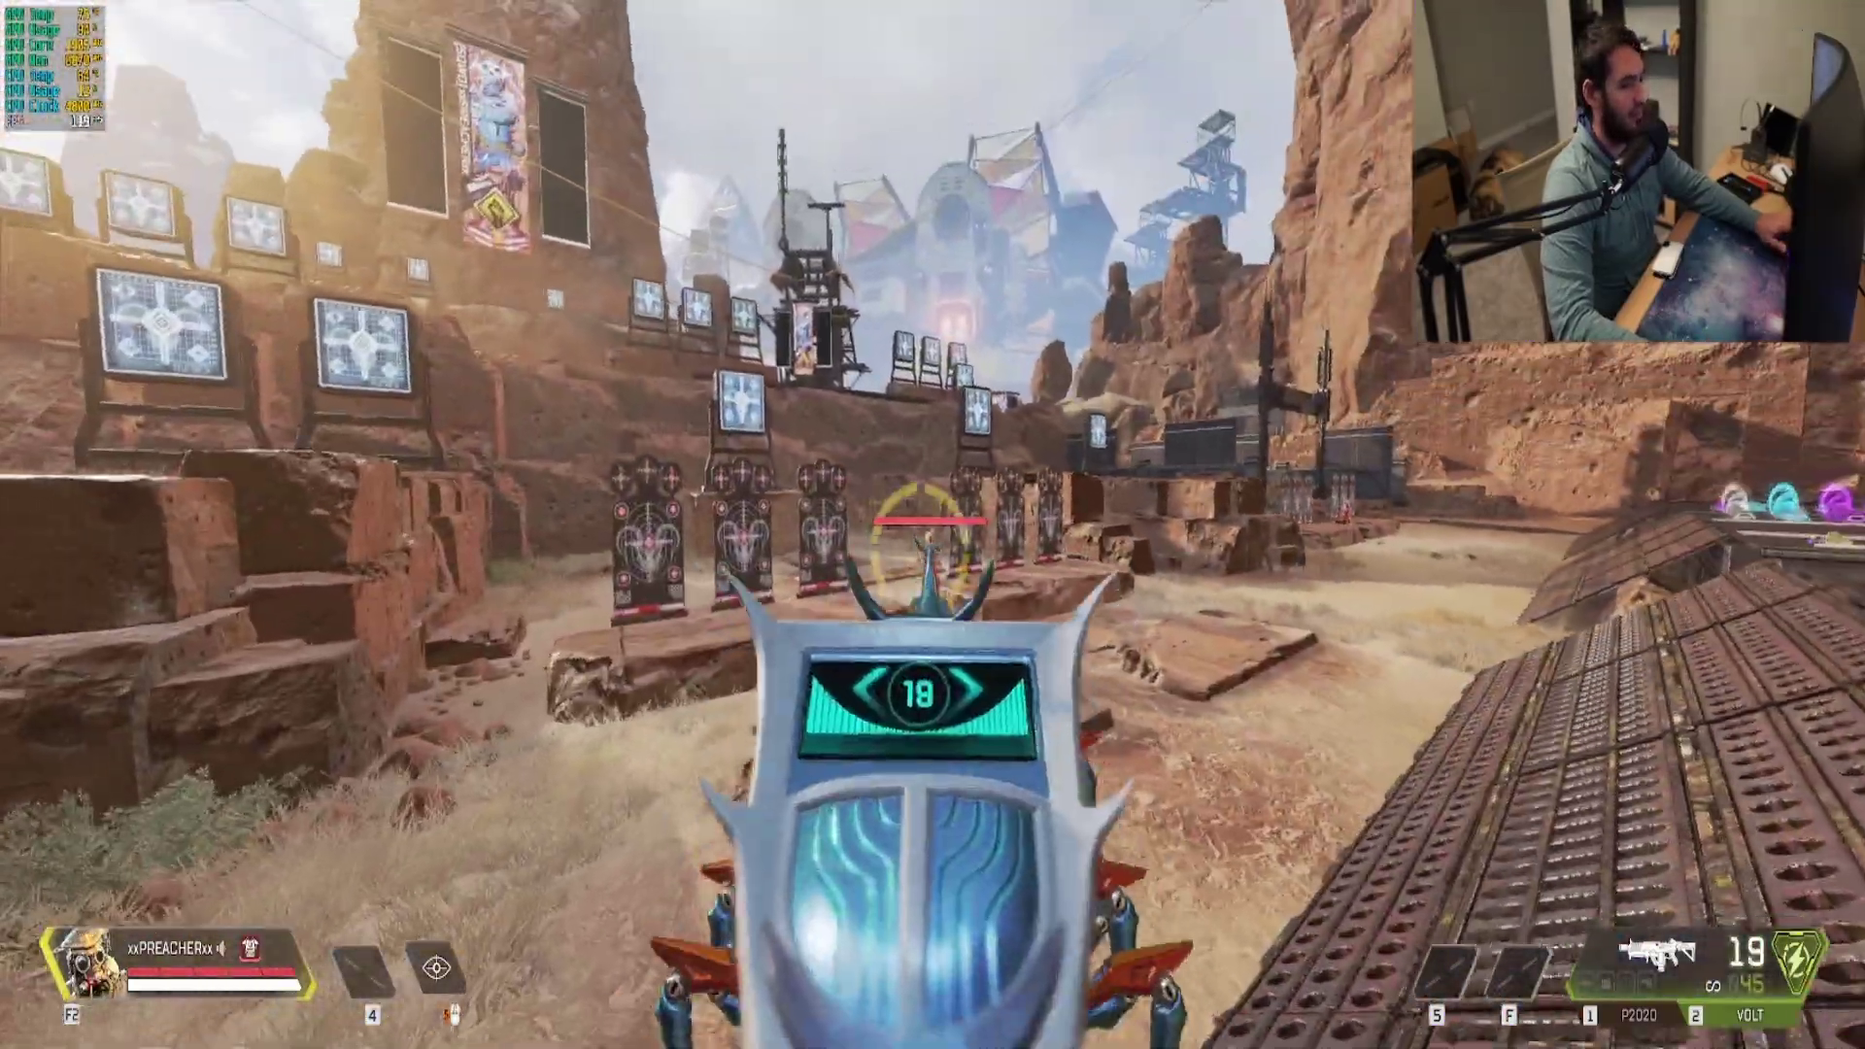
click(933, 524)
click(933, 525)
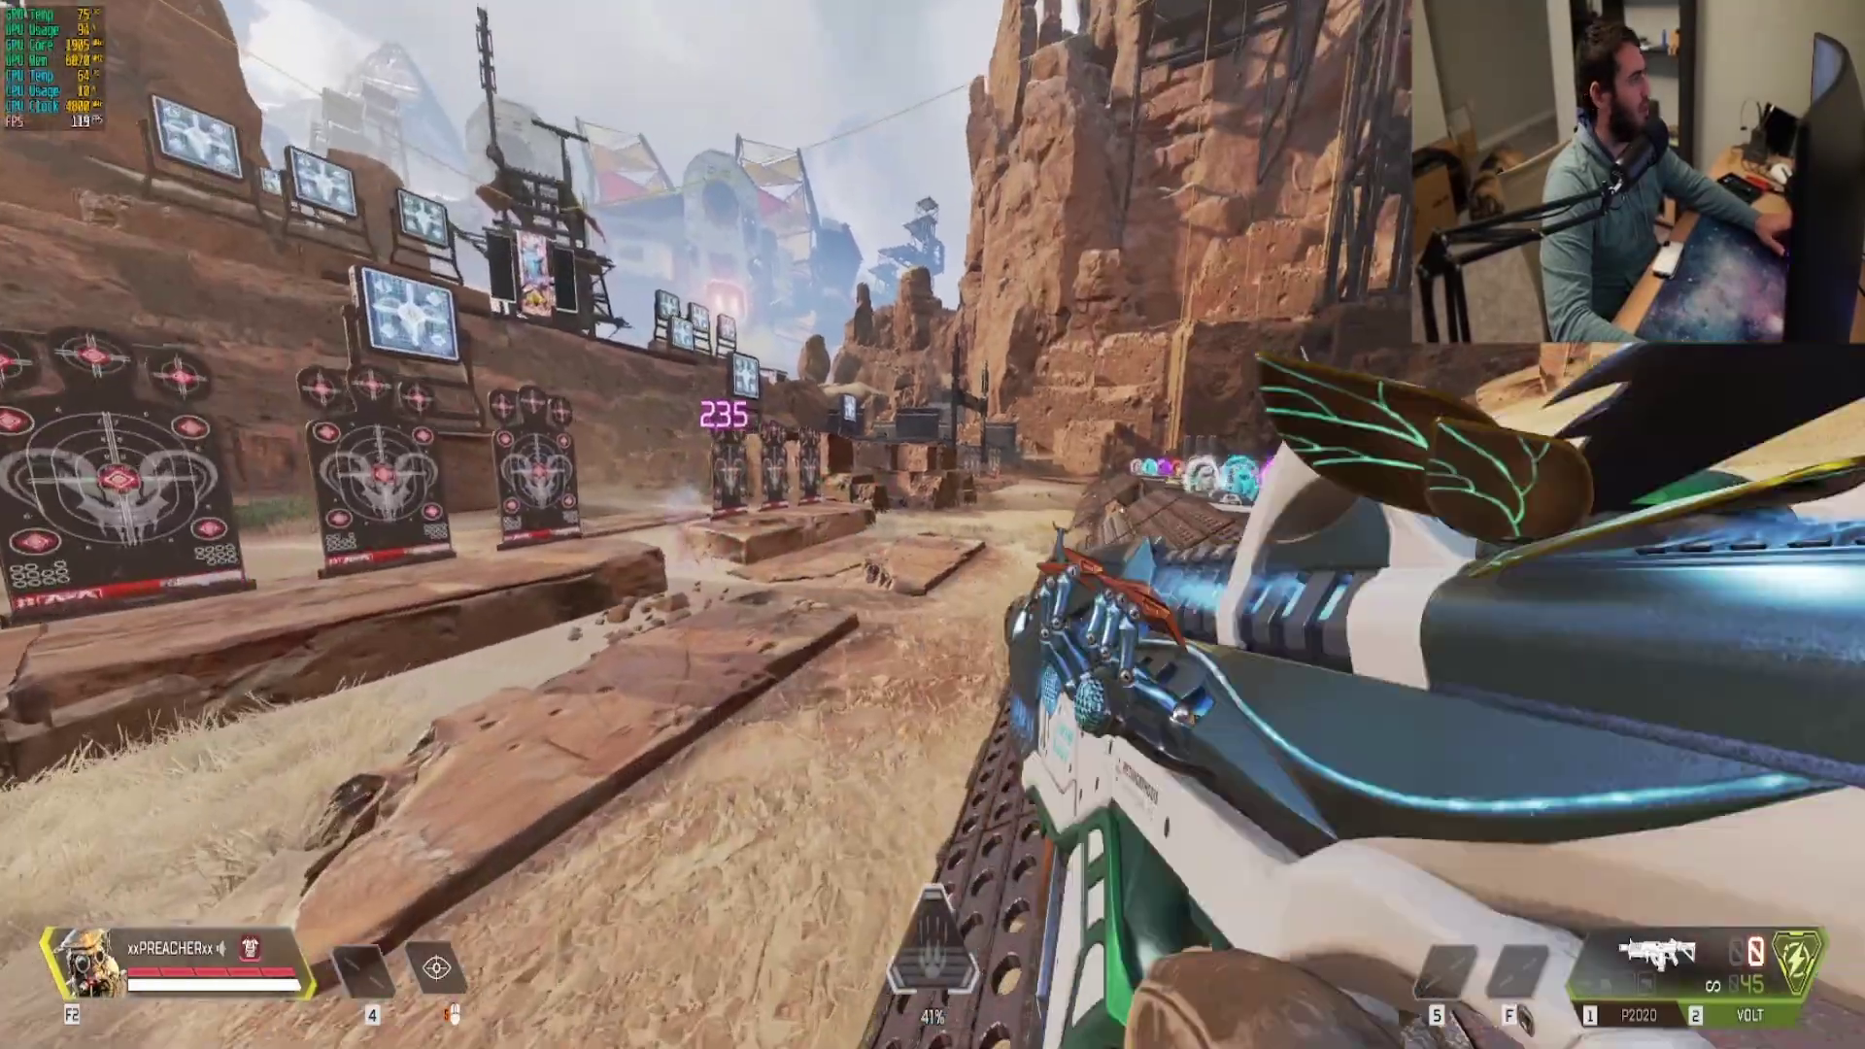